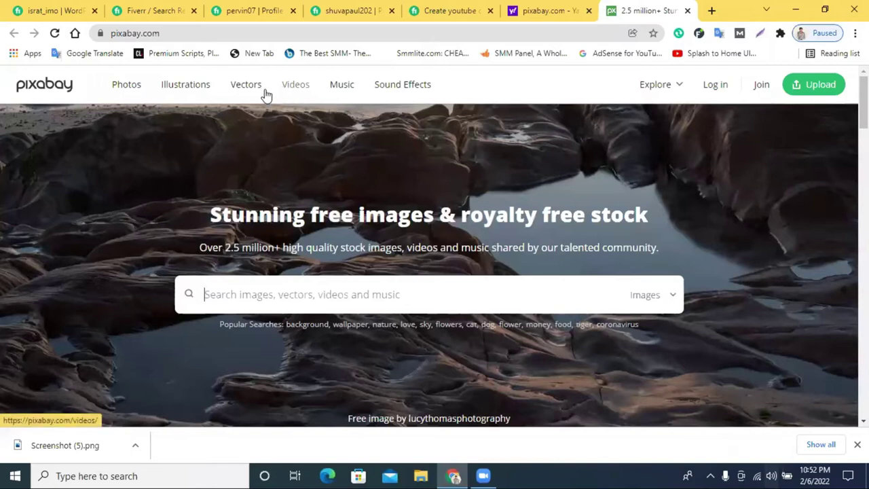
Open Pixabay's free stock videos section and look over the page.
click(294, 92)
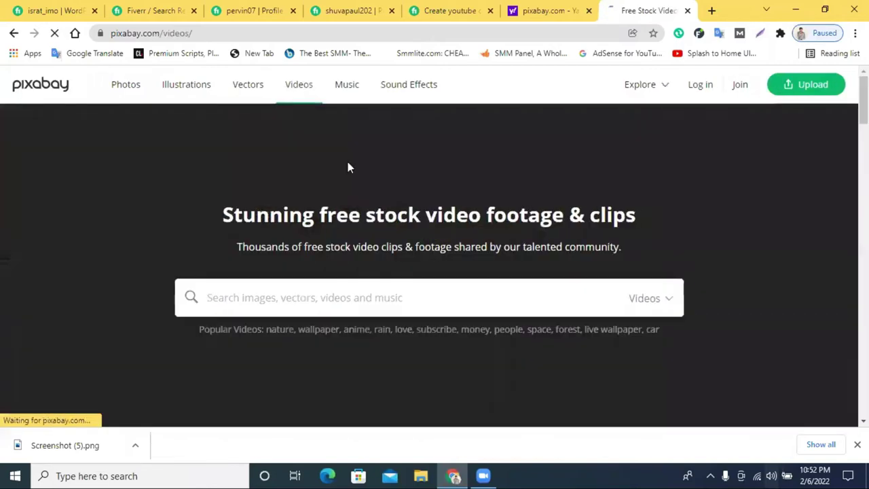
scroll(551, 240, down, 8)
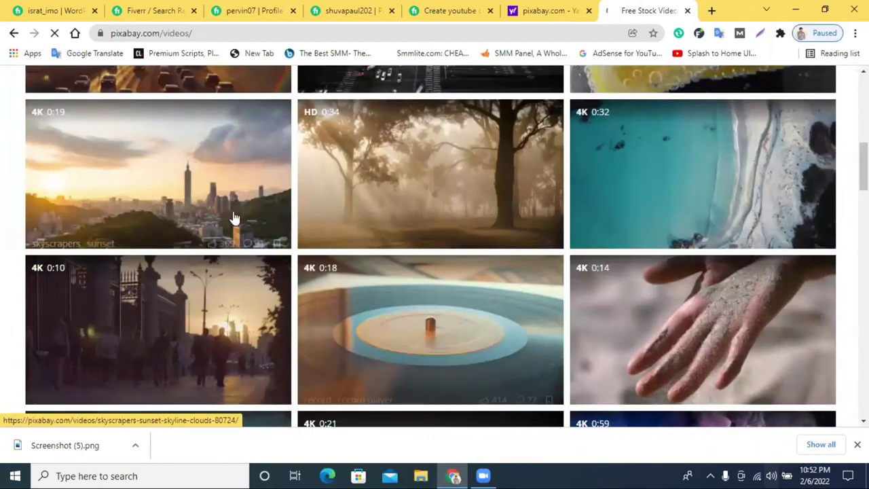
scroll(678, 277, down, 10)
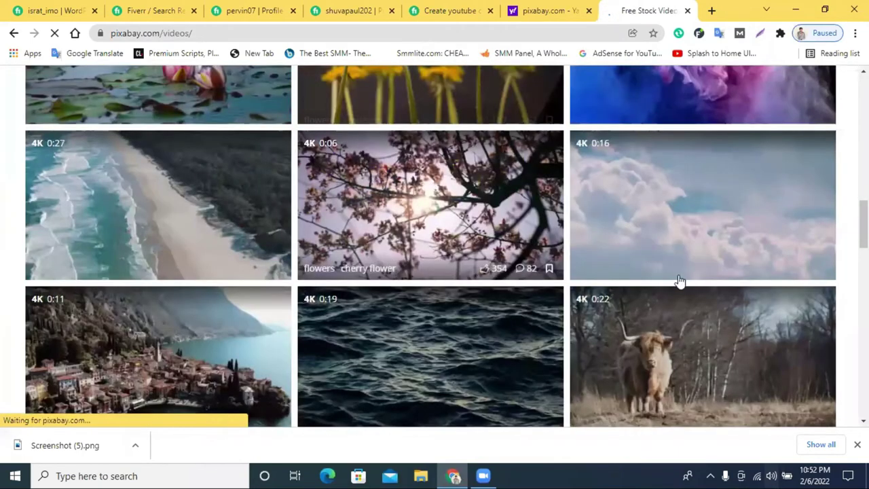
scroll(540, 243, up, 18)
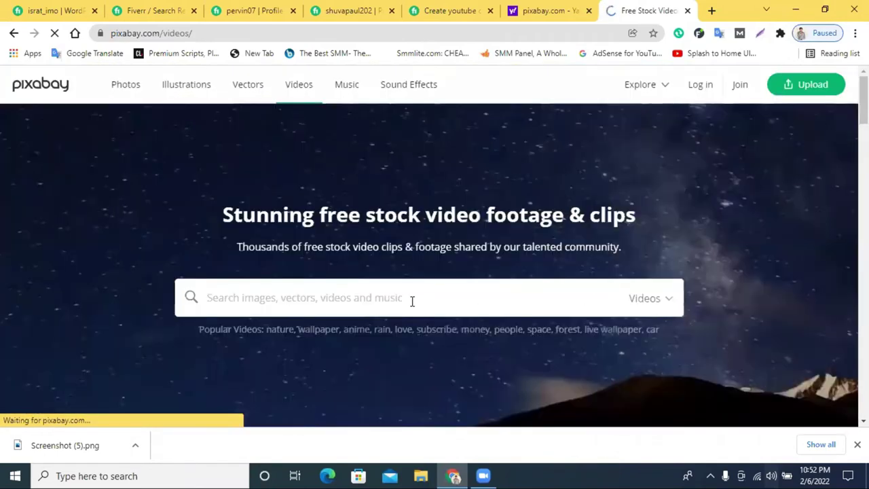
Enter 'cat' in the video search box, then minimize the browser to the desktop.
click(411, 299)
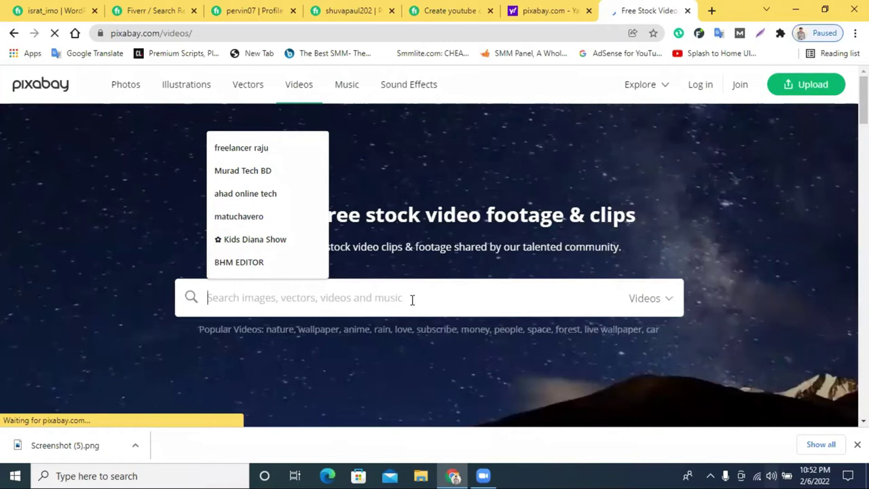
text(o)
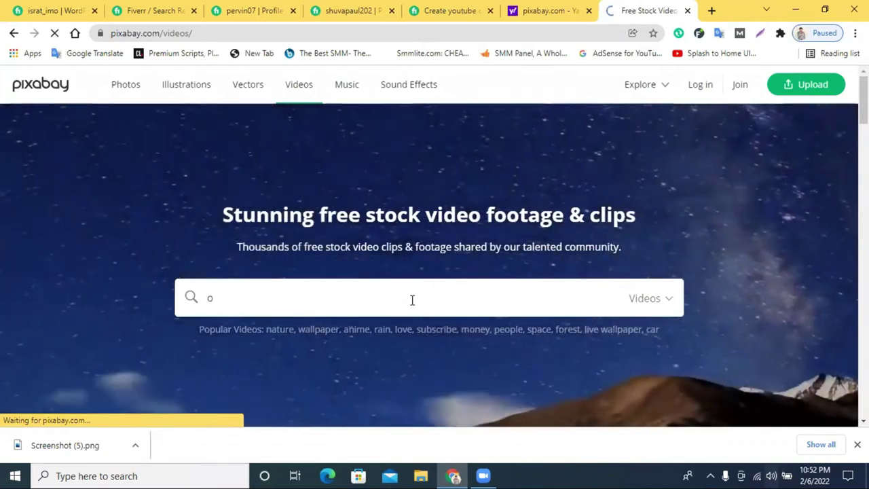
key(BackSpace)
text(ca)
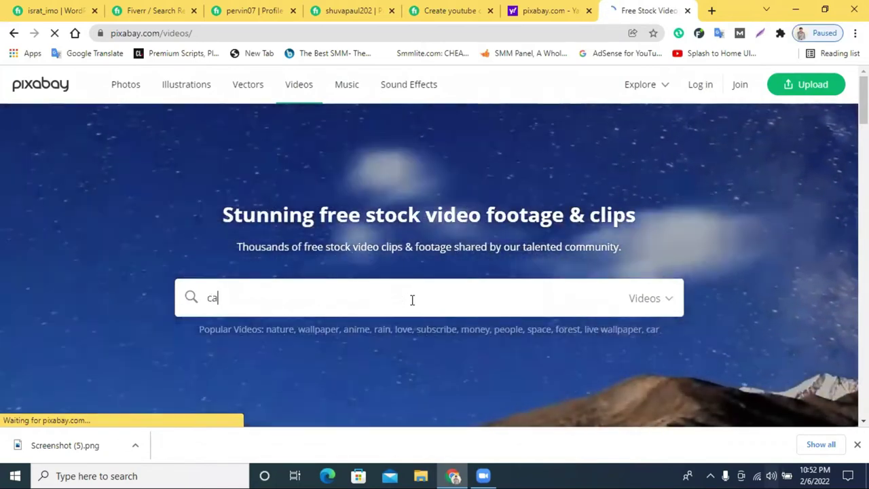
text(t)
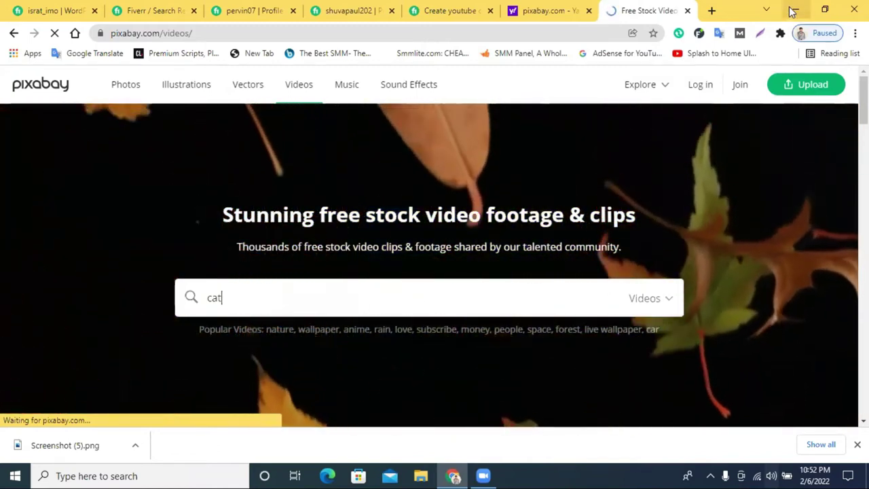
scroll(389, 260, down, 3)
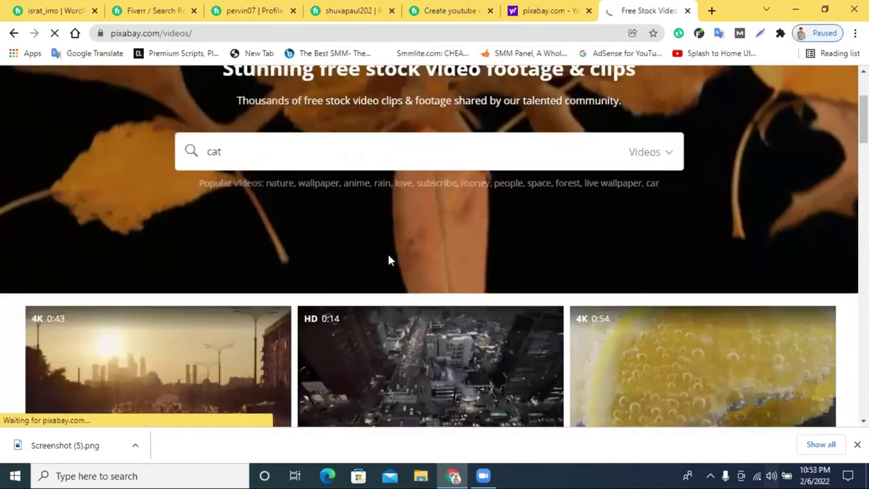
scroll(387, 258, up, 3)
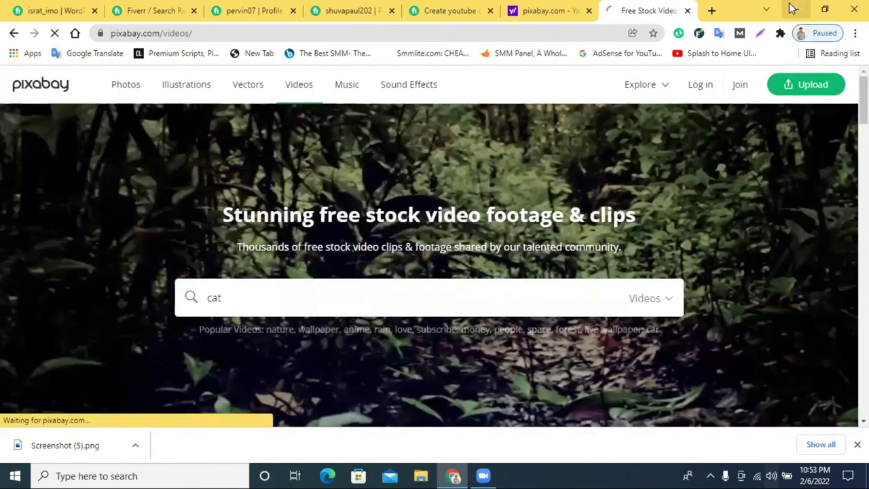
click(793, 9)
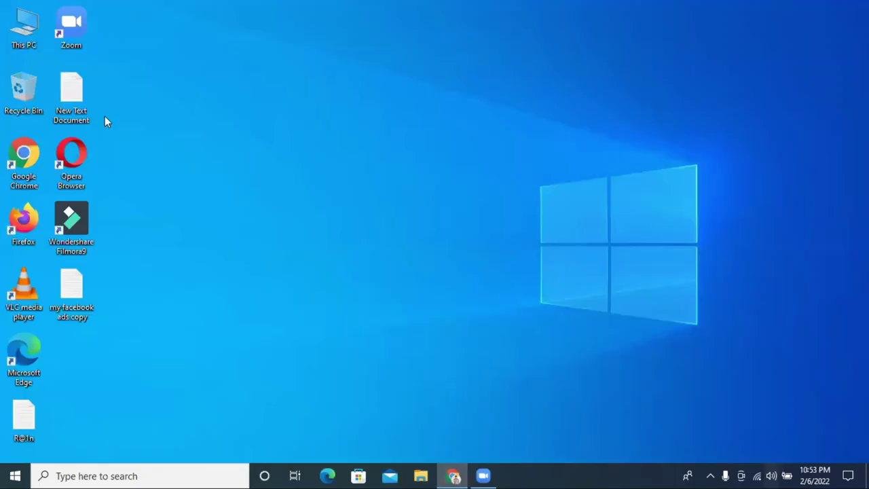
Open the Downloads folder via This PC, glancing at Chrome before returning to Explorer.
double_click(26, 30)
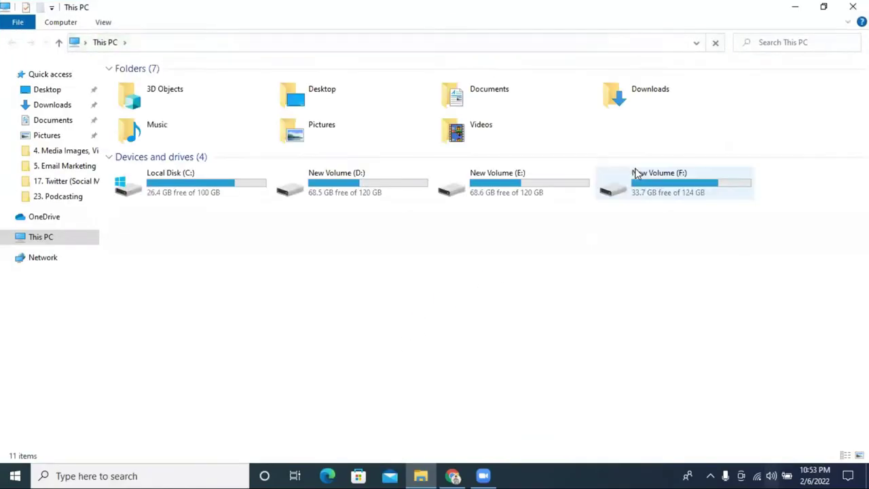
double_click(668, 99)
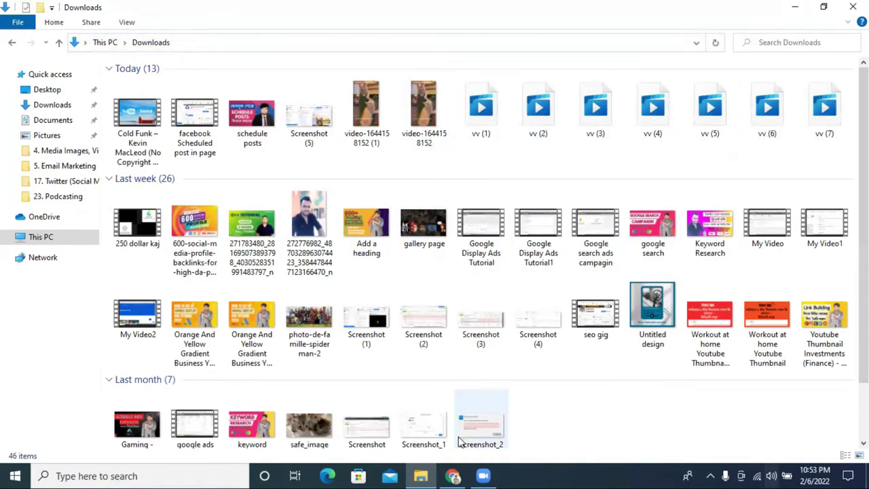
click(453, 475)
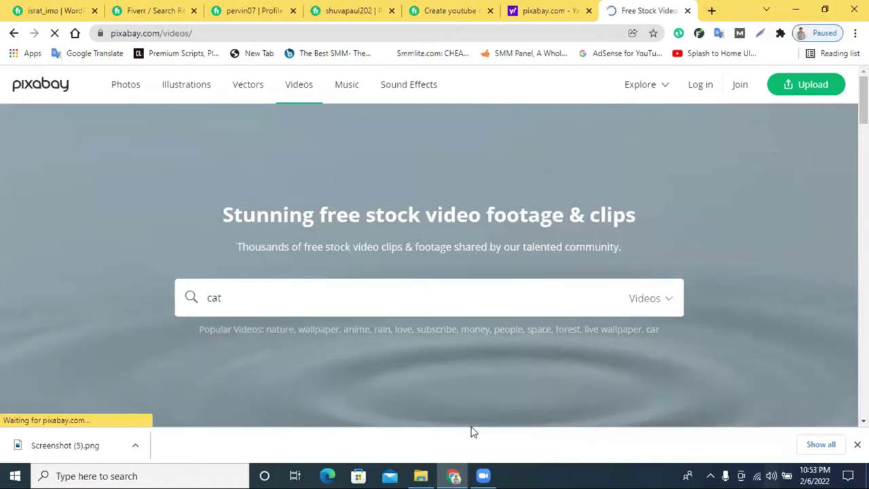
key(alt+Tab)
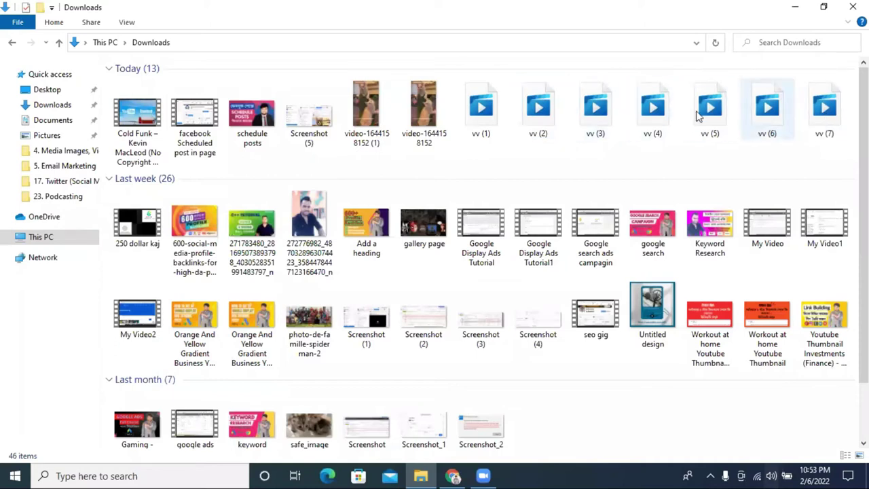
Browse the 254 Pixabay cat video results and scroll back to the top.
click(454, 475)
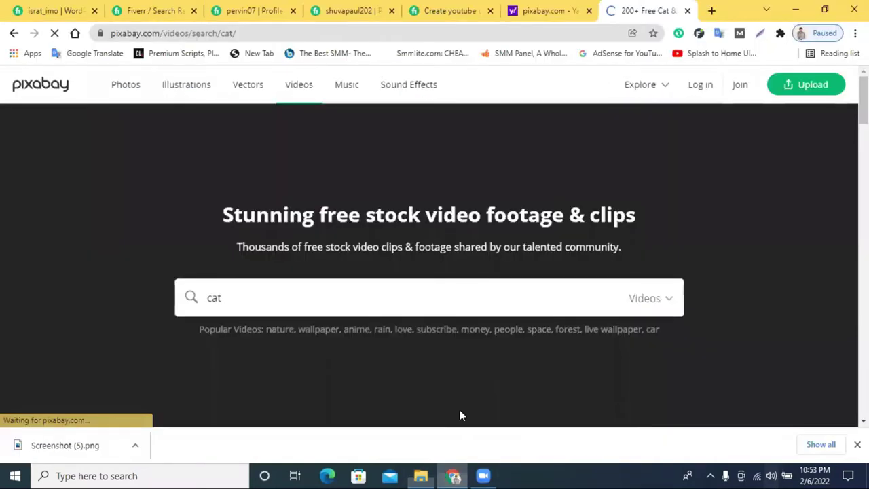
scroll(462, 194, down, 12)
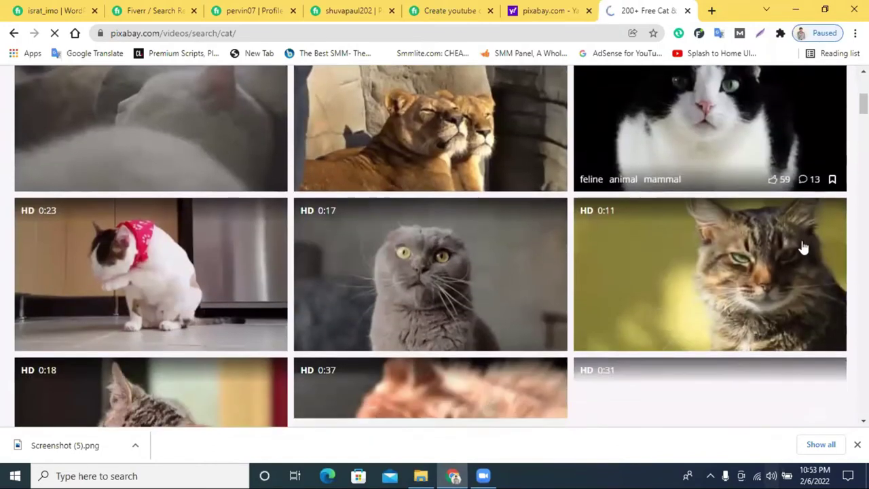
scroll(449, 252, down, 10)
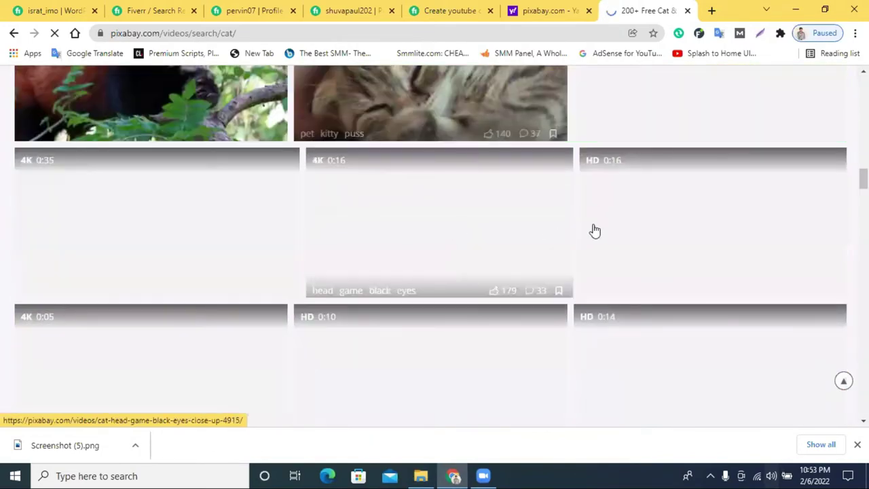
scroll(611, 230, down, 5)
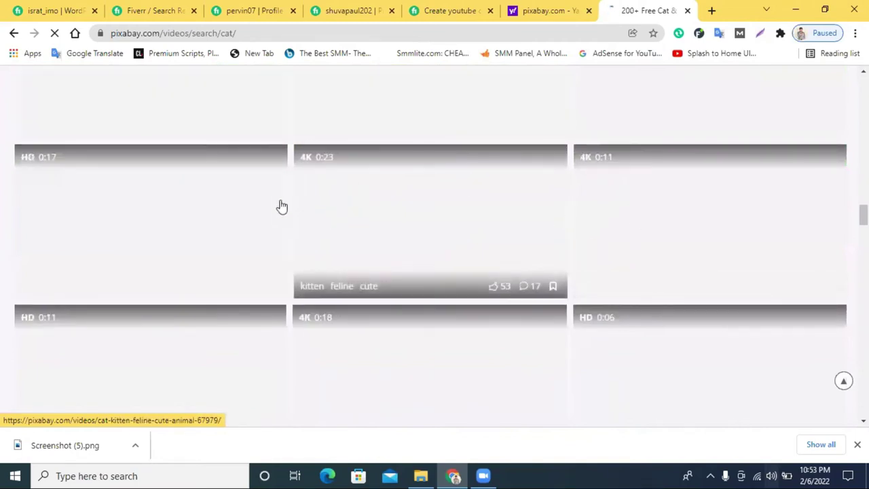
scroll(505, 253, up, 5)
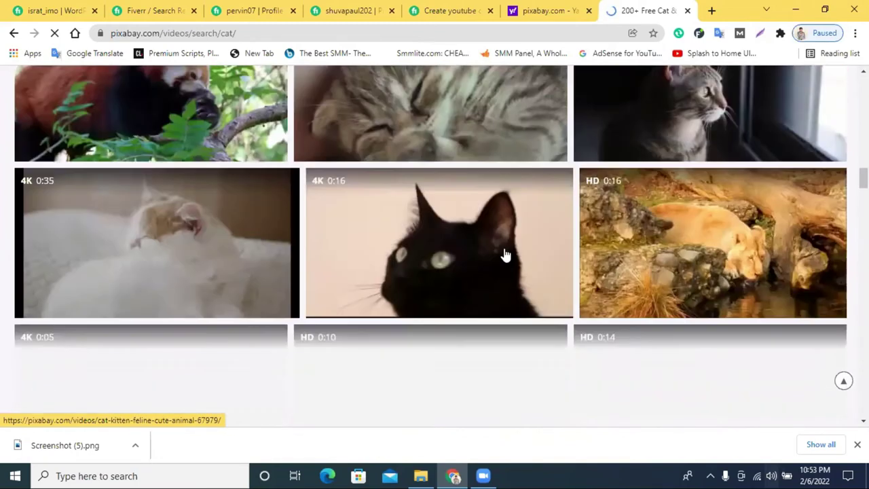
scroll(506, 254, up, 8)
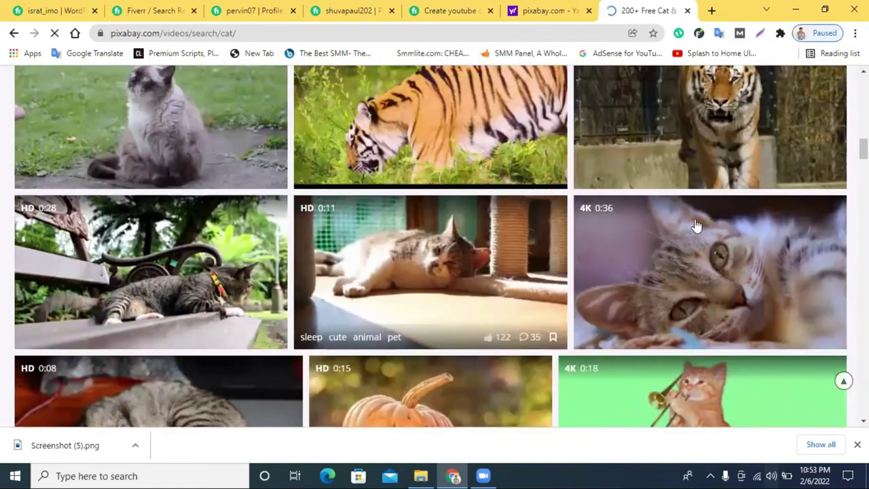
scroll(603, 275, up, 10)
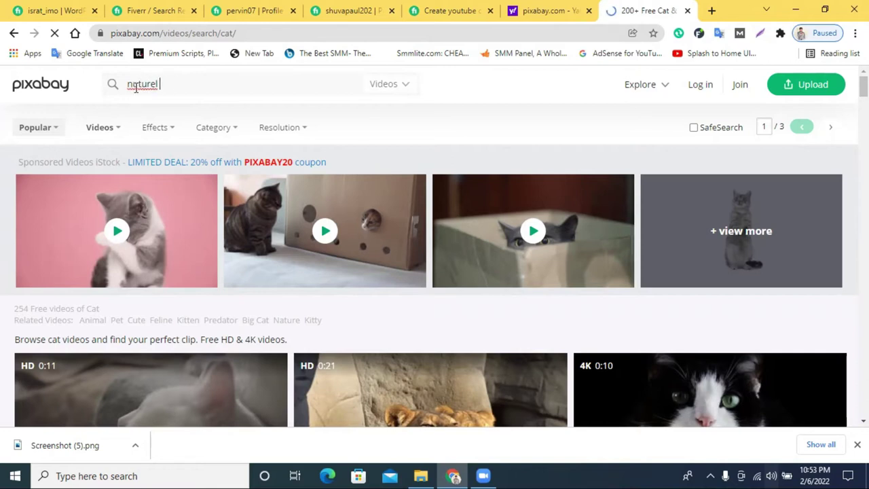
Correct the misspelled search word to 'natural' and browse the video results.
right_click(136, 89)
click(158, 97)
scroll(516, 206, down, 3)
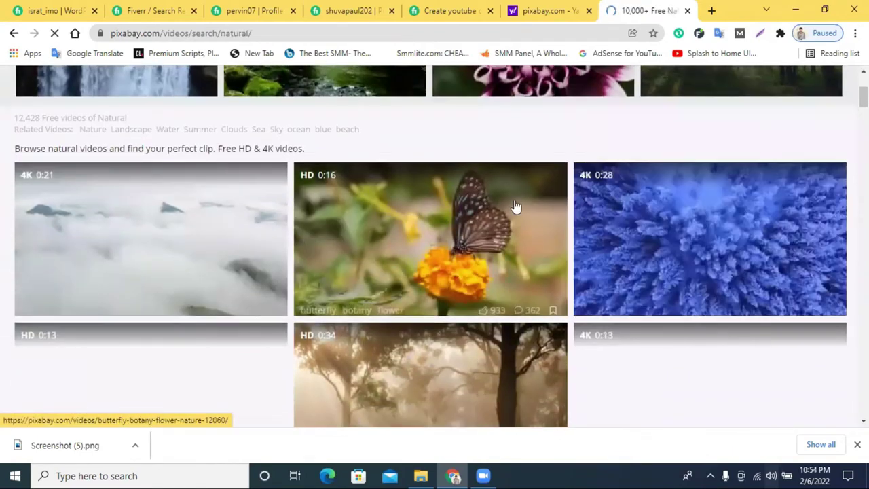
scroll(655, 183, down, 4)
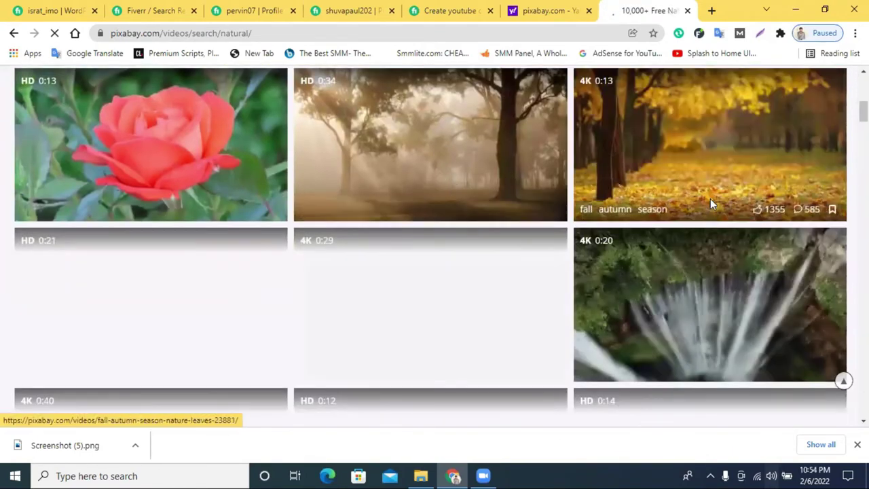
scroll(632, 284, down, 1)
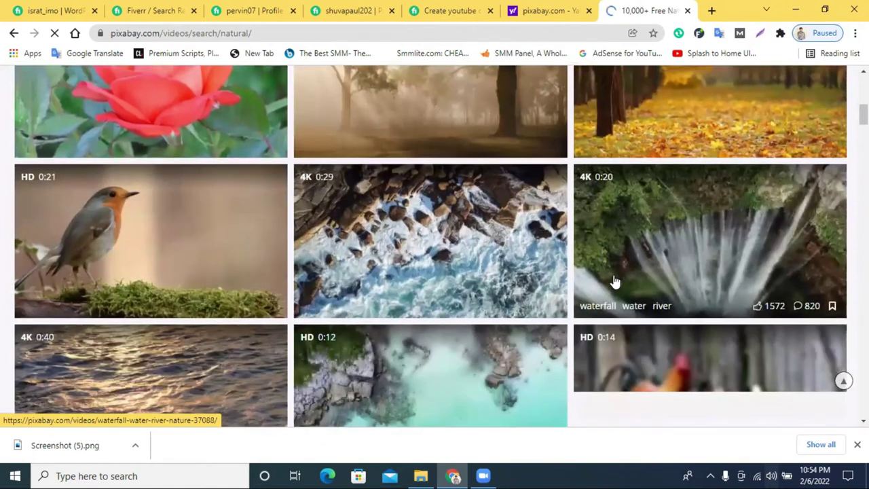
scroll(386, 220, down, 2)
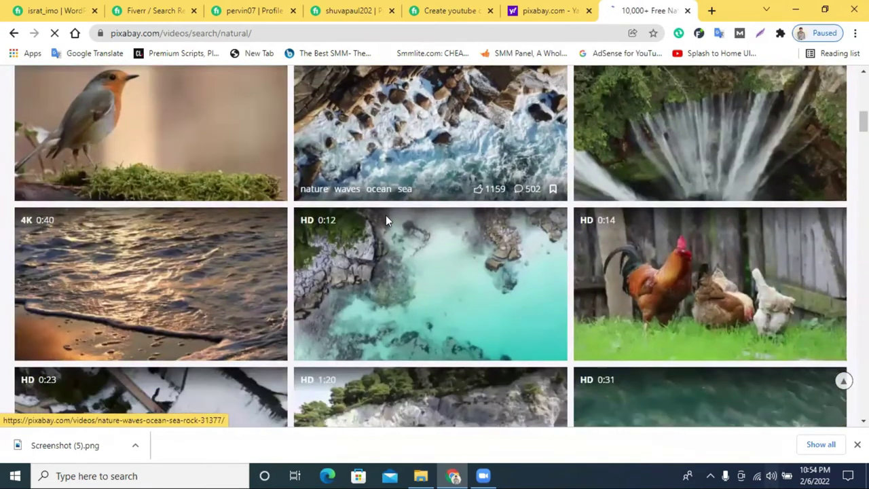
scroll(402, 259, down, 5)
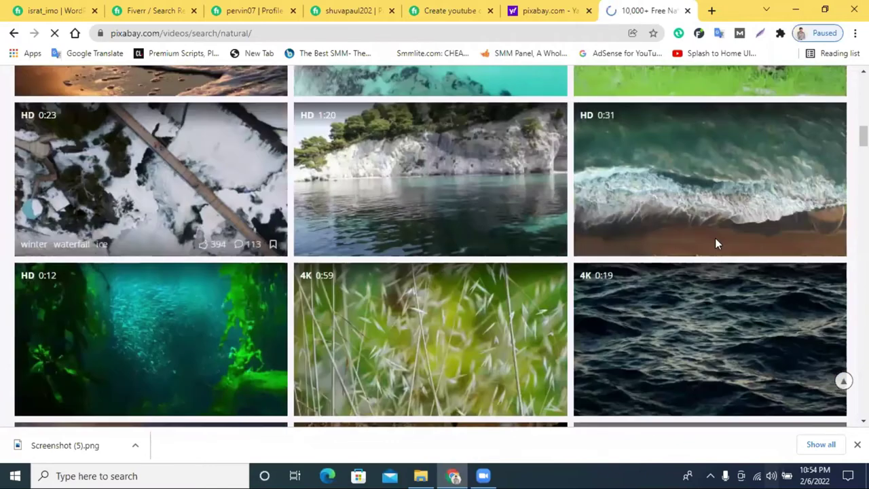
scroll(203, 224, down, 2)
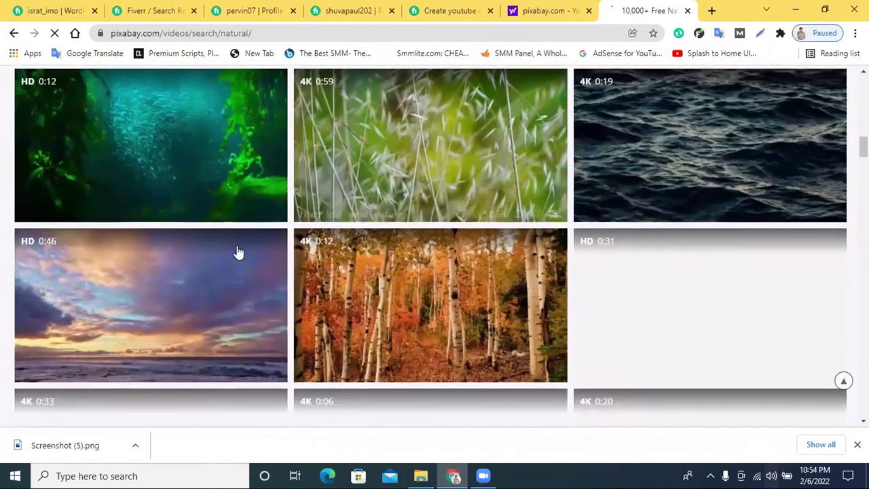
scroll(231, 238, down, 3)
scroll(190, 161, up, 2)
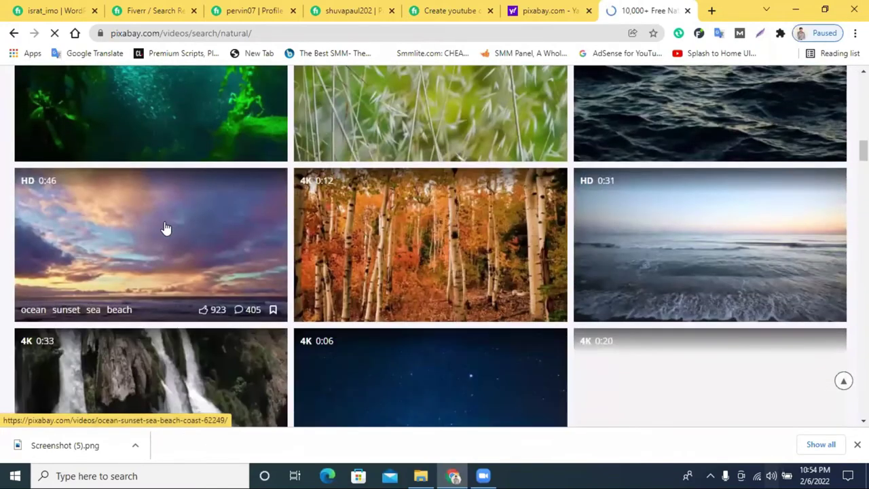
Preview the Waves Water Sea video from about 00:05, then close its tab.
click(713, 229)
scroll(295, 251, down, 2)
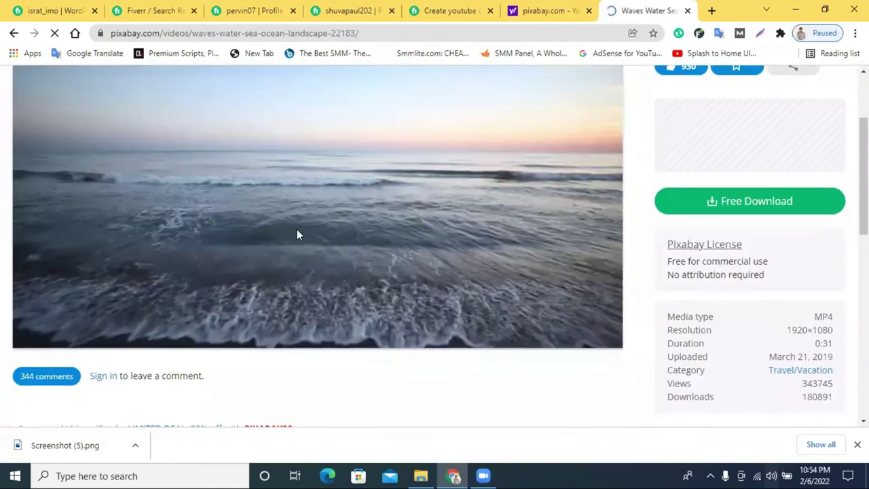
scroll(387, 216, up, 1)
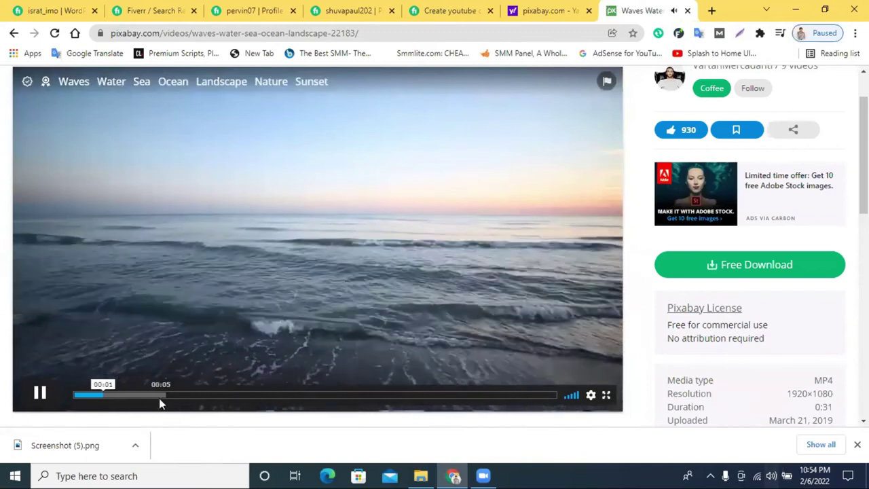
click(155, 393)
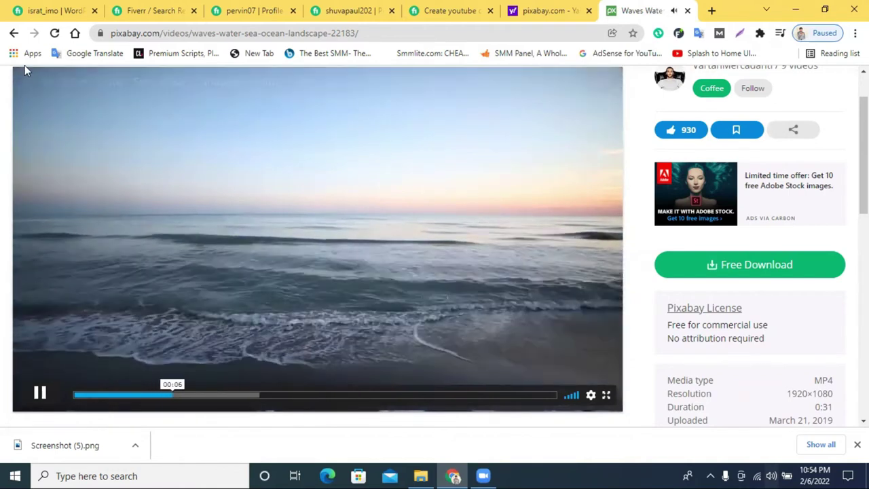
click(687, 11)
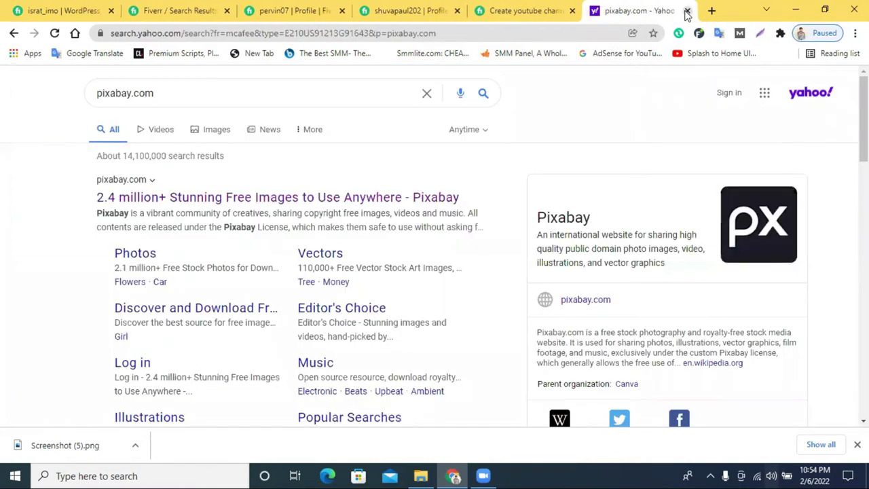
Close the Yahoo pixabay.com results tab and open a new blank tab.
click(687, 12)
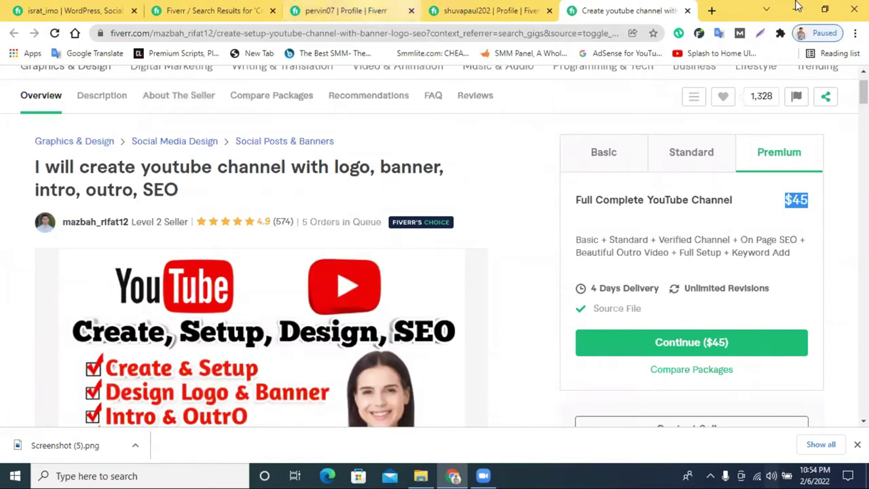
click(712, 10)
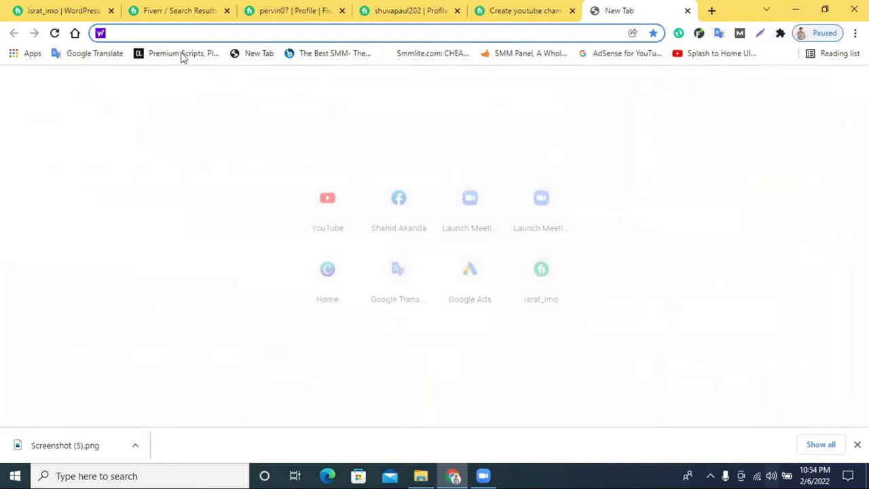
Open Google Translate and set it to translate English into Bengali.
click(88, 53)
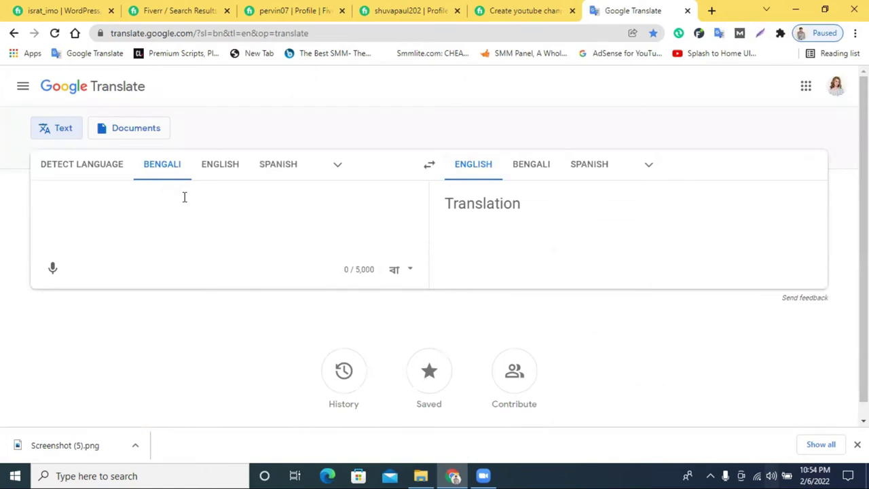
text(.)
key(BackSpace)
text(১.)
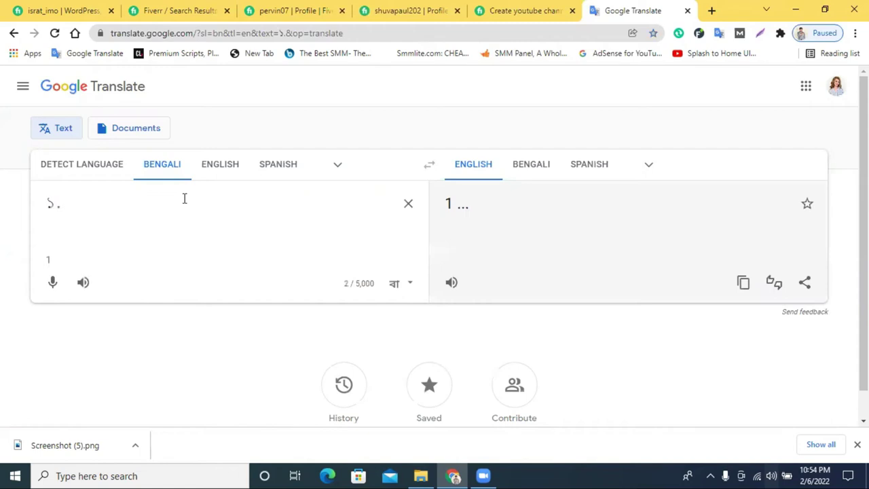
click(206, 167)
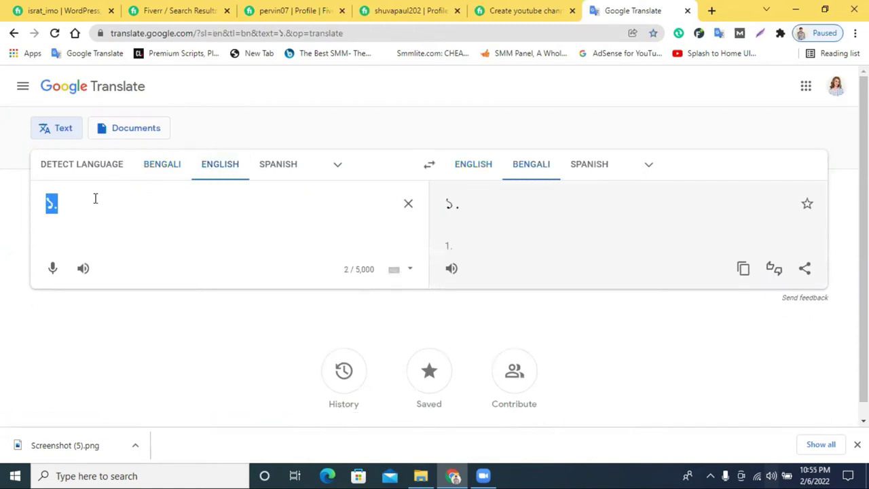
key(BackSpace)
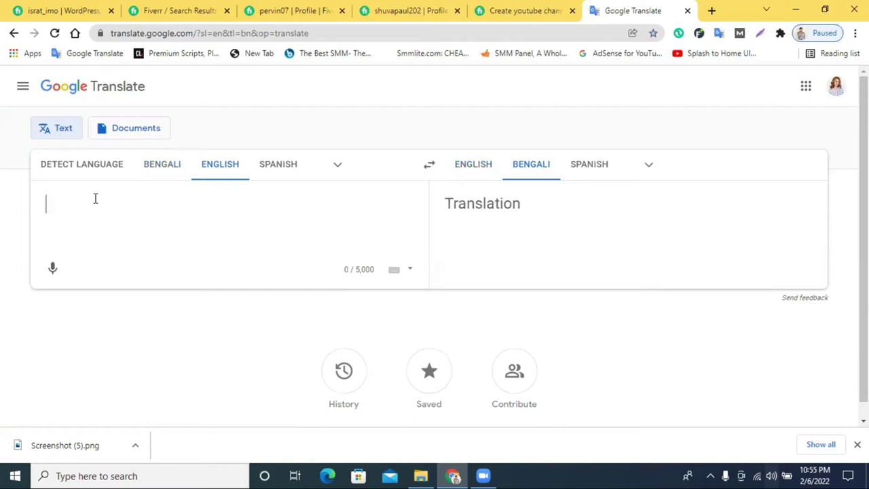
Enter list items '1. youtube Channel link/name' and '2. Short Description'.
text(Y)
key(BackSpace)
text(1)
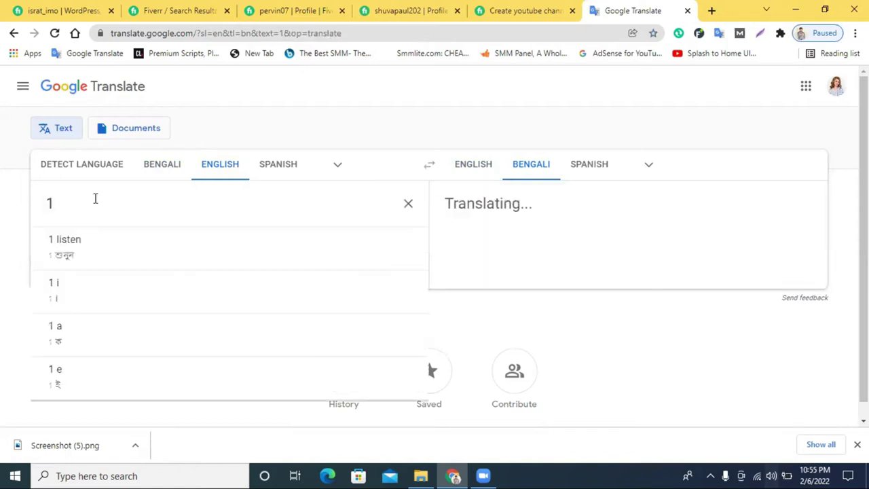
text(. yo)
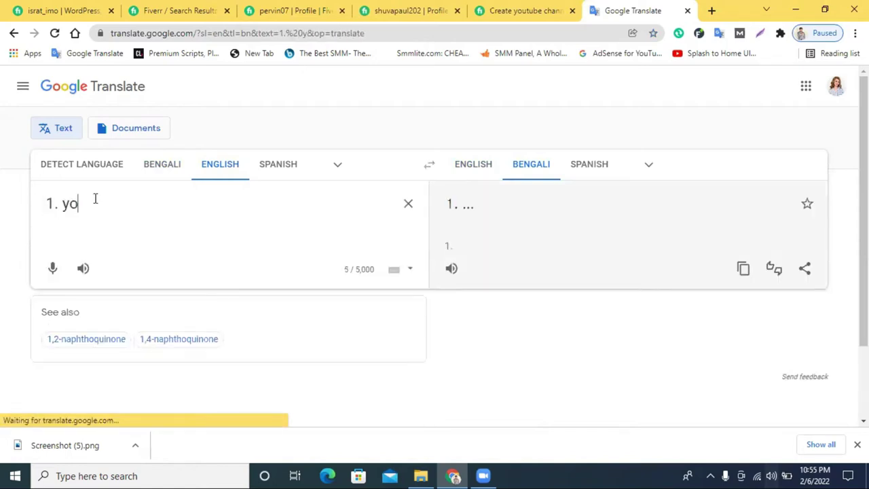
text(utube )
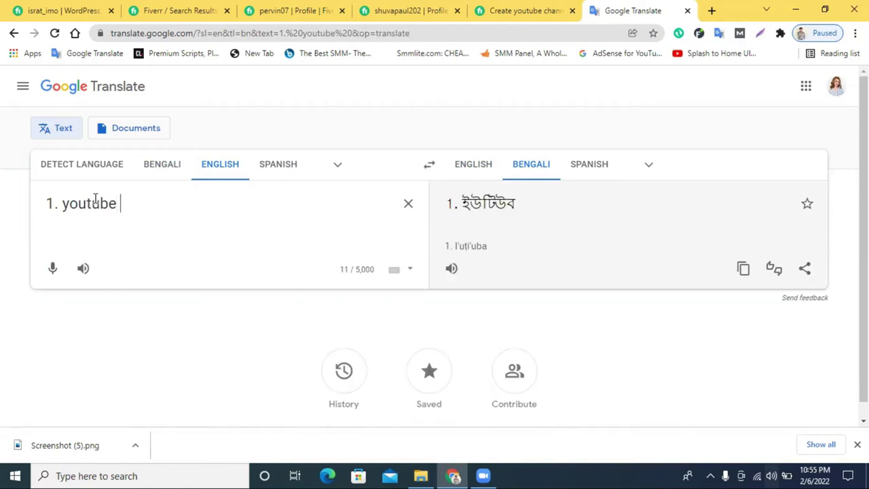
text(Channel)
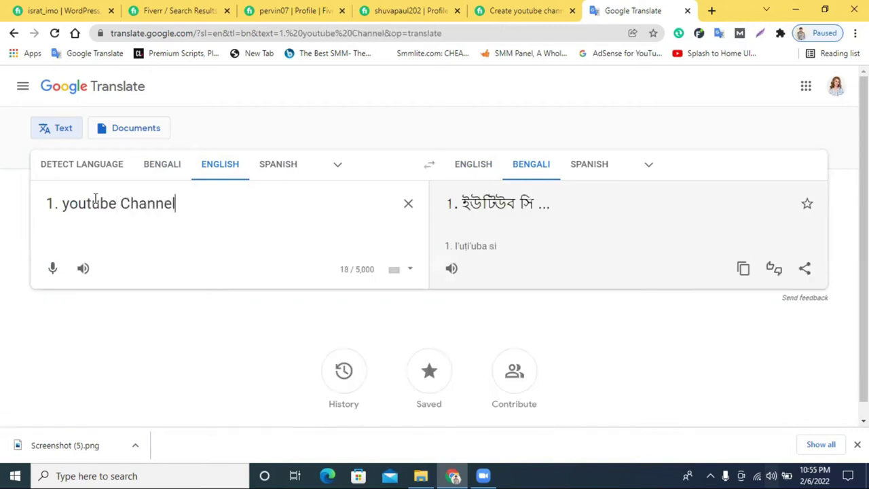
text( lin)
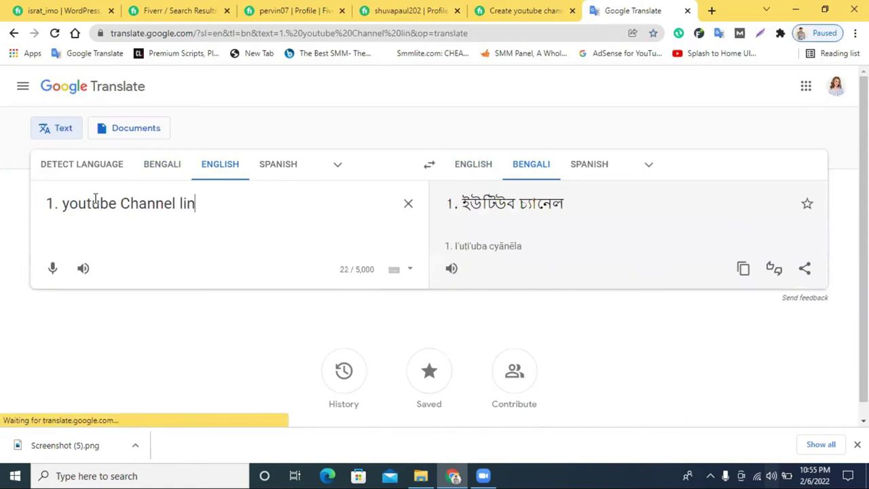
text(k/)
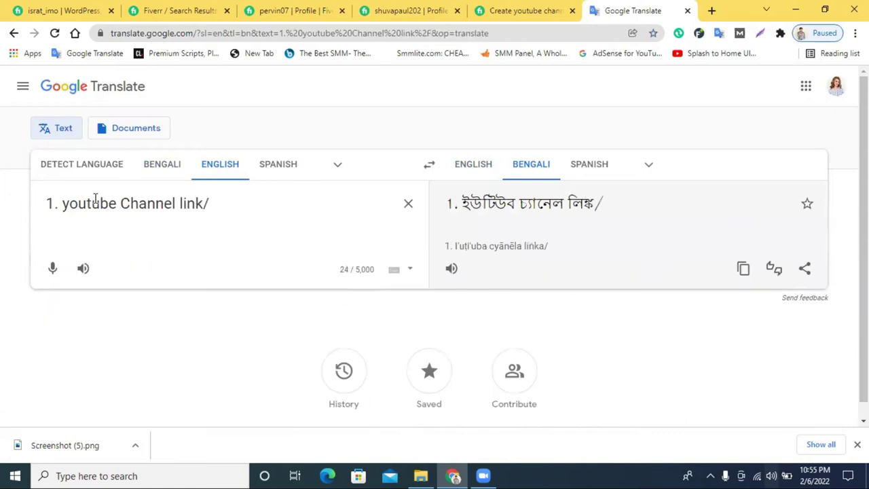
text(name)
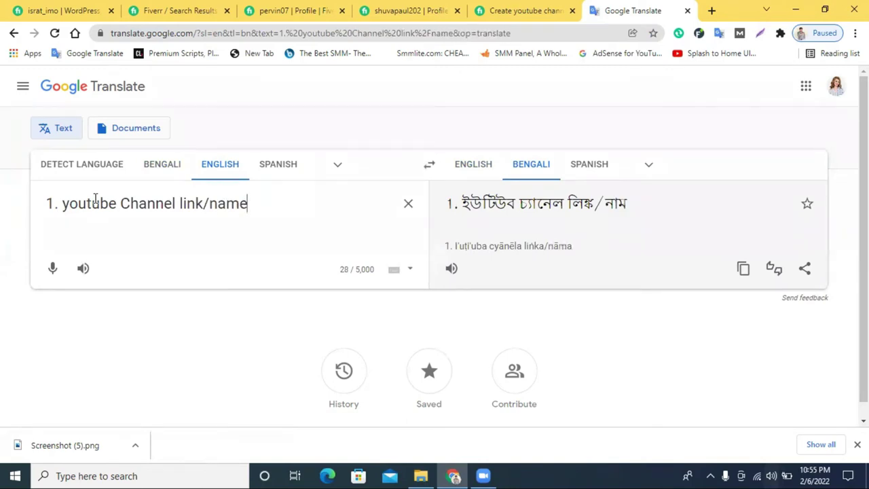
key(Return)
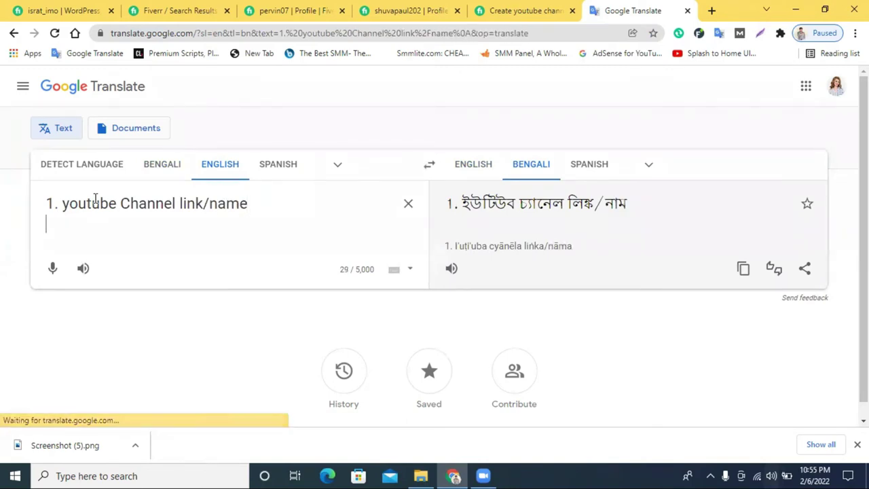
text(2.)
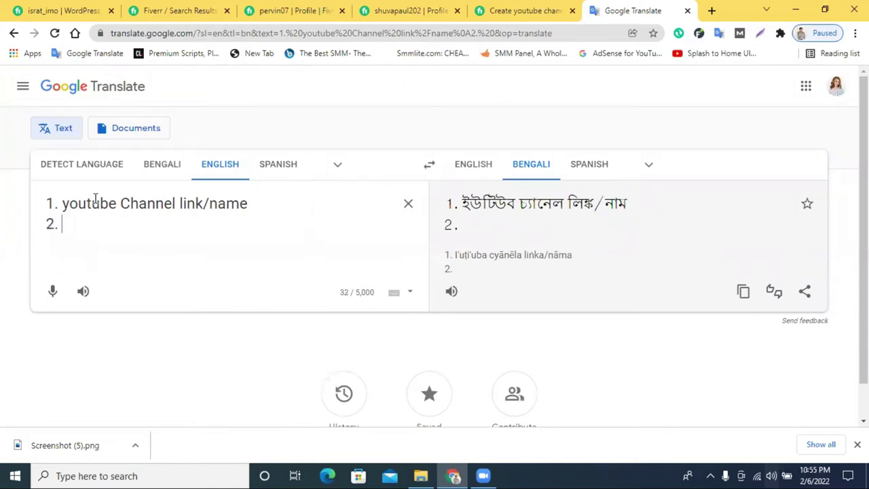
text(S)
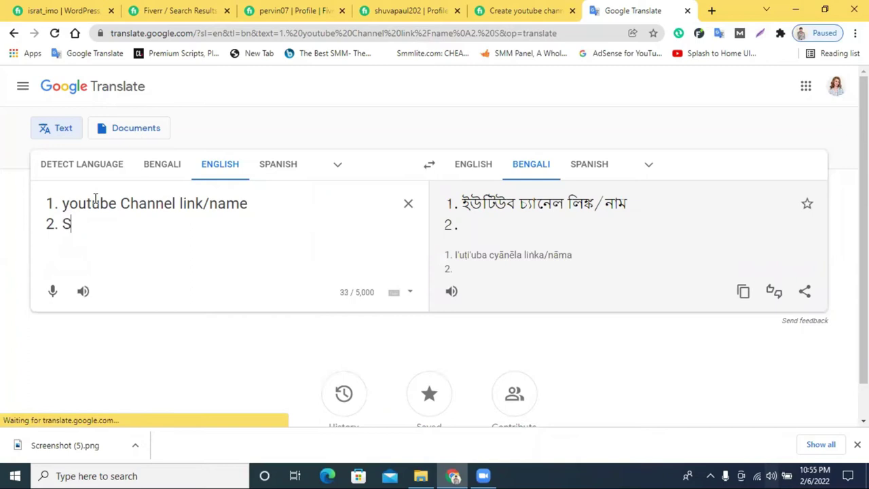
text(hort)
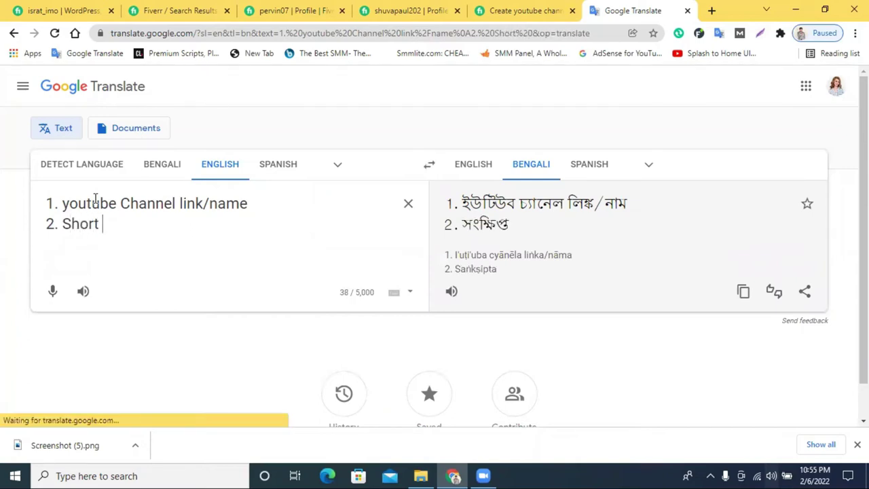
text( Desc)
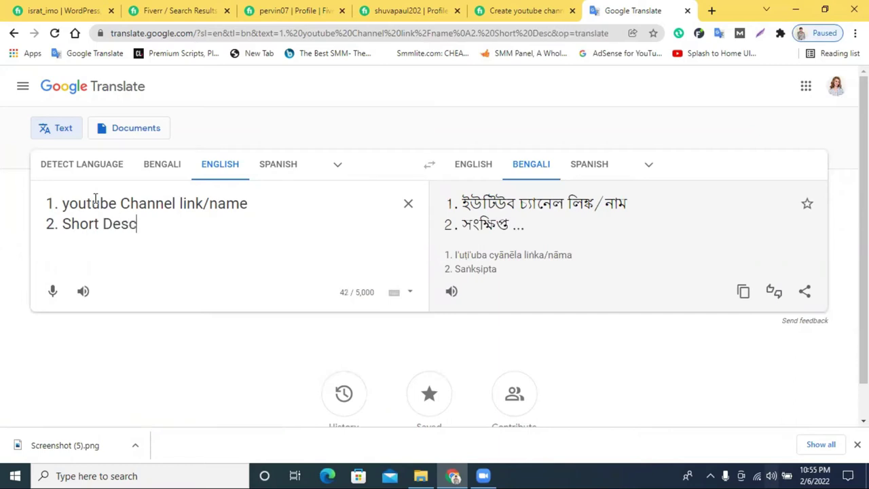
text(ription)
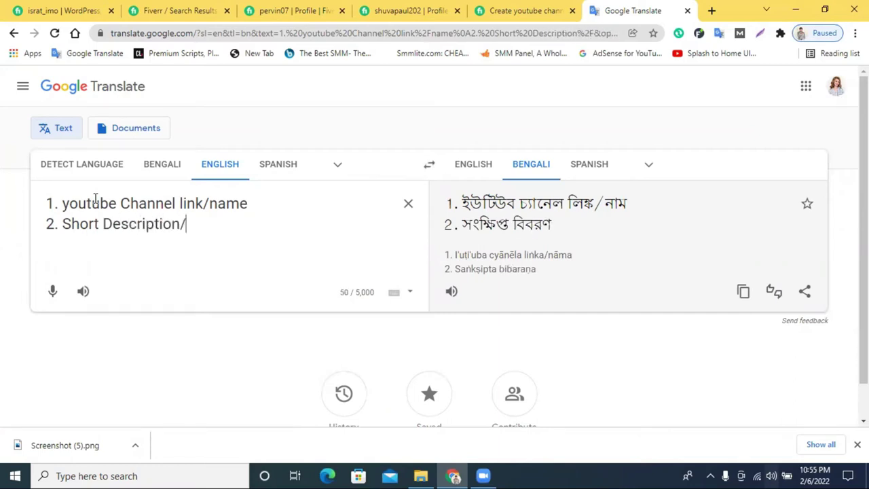
Add '3. acesss' and '4. Logo/art/Photo', then select all four lines.
key(Return)
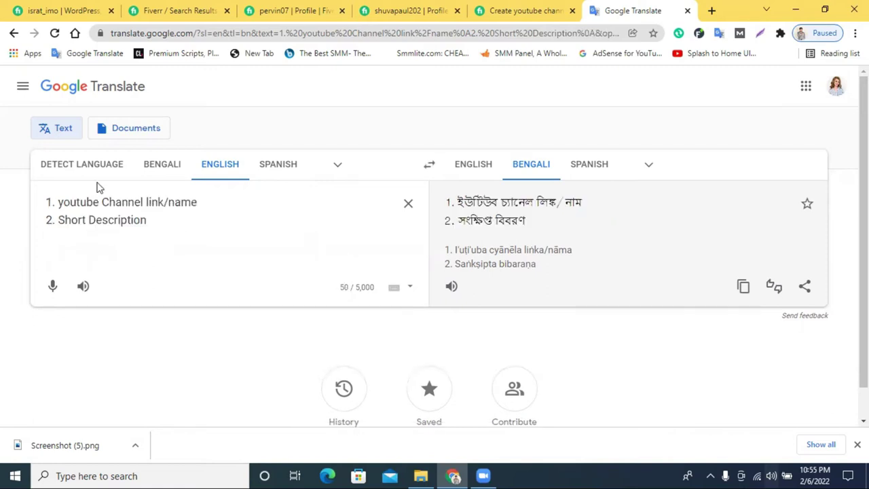
text(3. Manager)
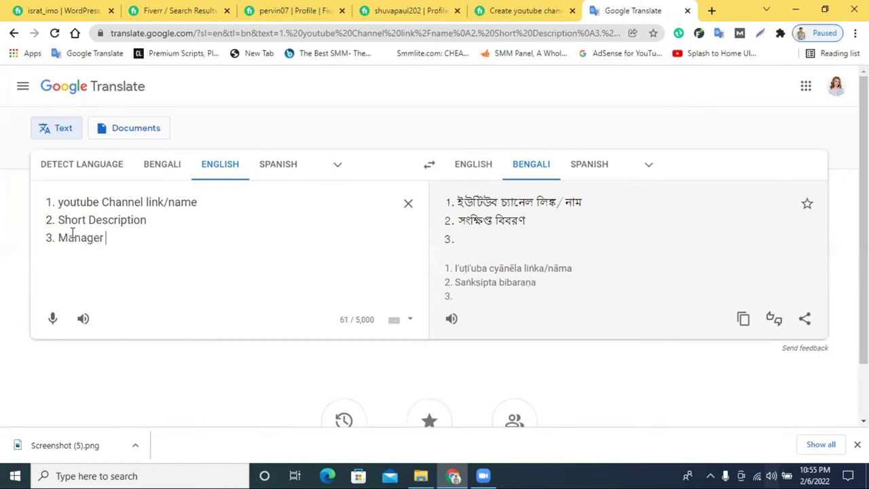
text(acesss)
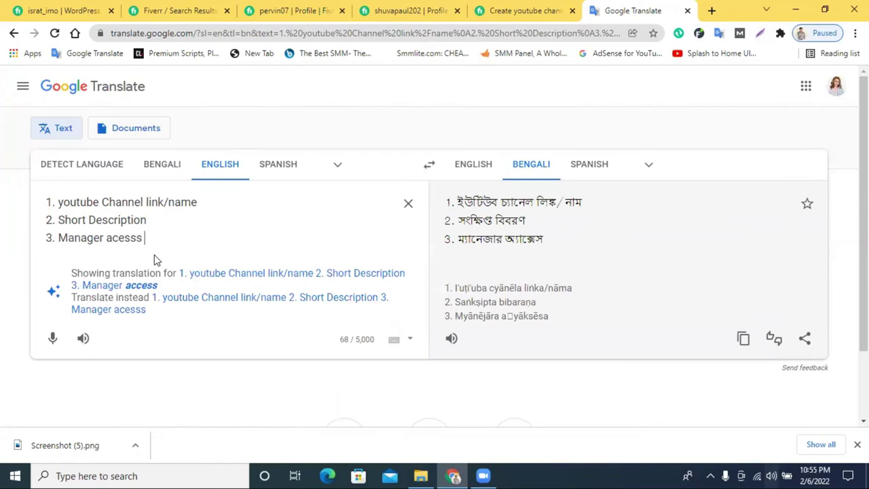
key(Return)
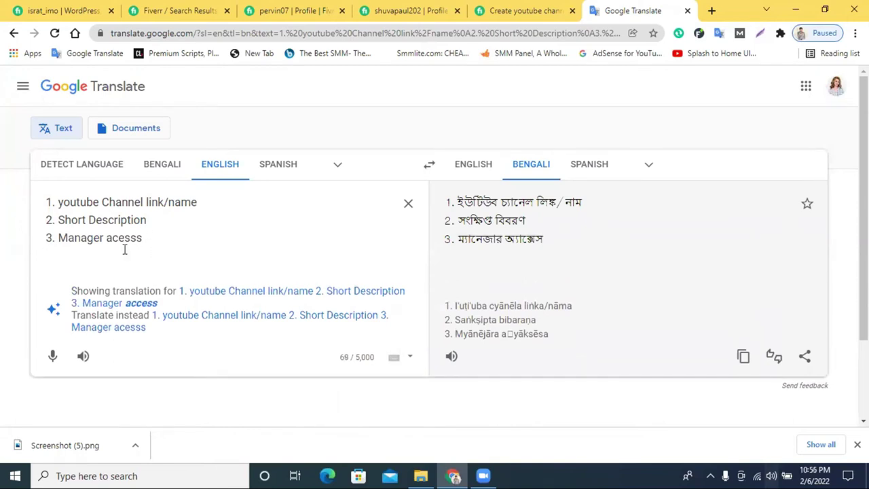
text(4. )
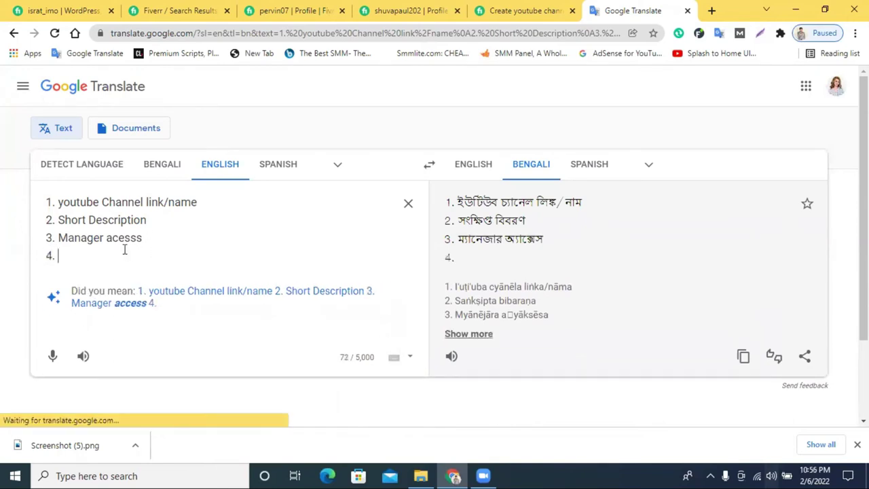
text(Logo/art)
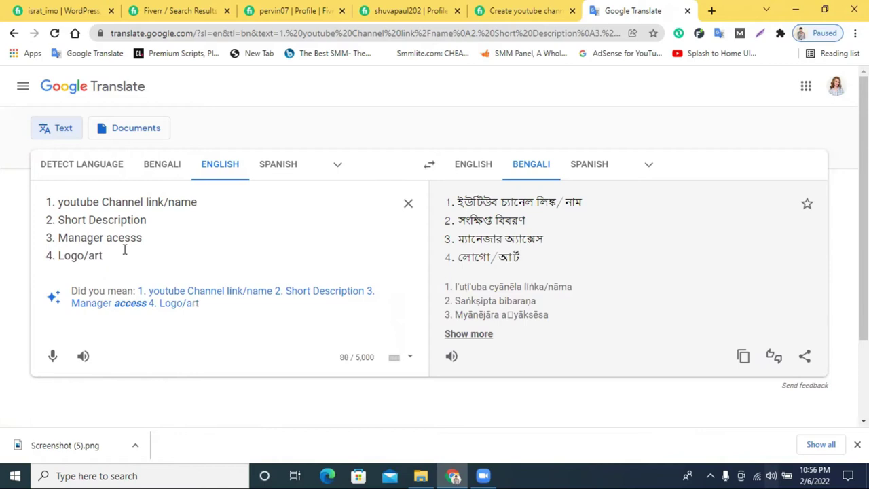
text(/Ph)
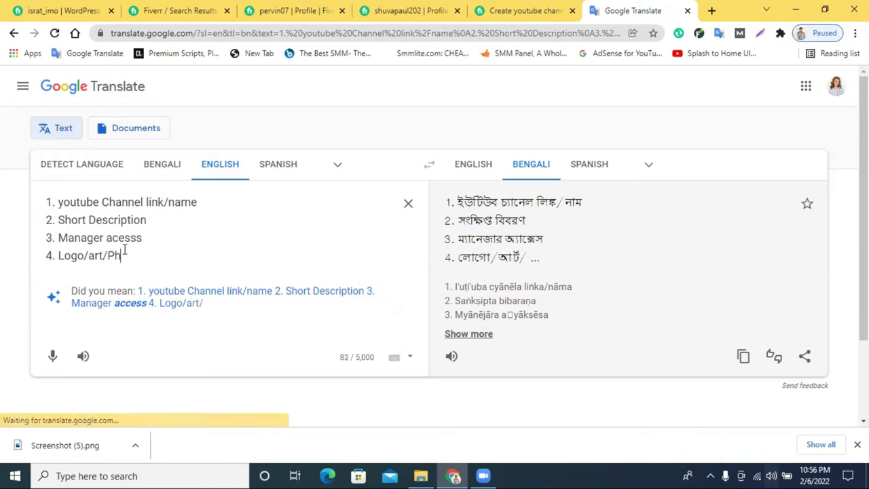
text(oto)
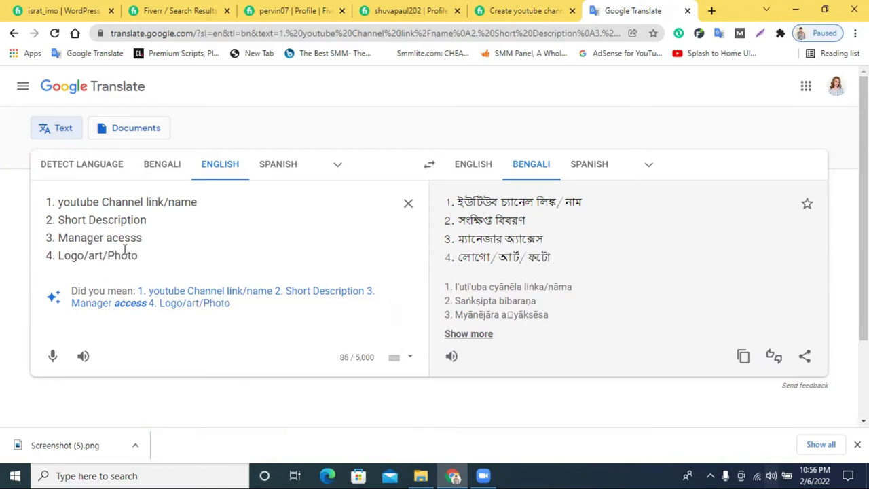
drag(149, 253, 46, 209)
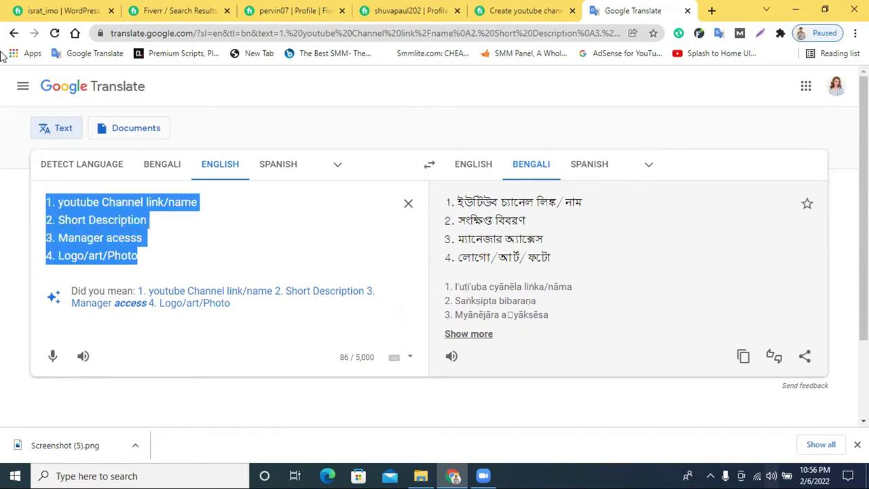
Browse more Fiverr 'Create youtube channel' gig results and open a new blank tab.
click(182, 7)
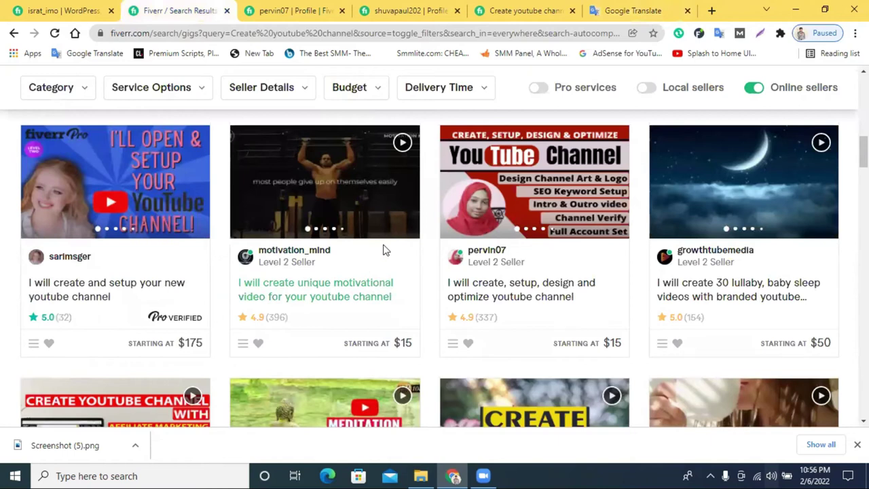
scroll(384, 249, down, 3)
scroll(380, 268, down, 2)
scroll(339, 264, up, 1)
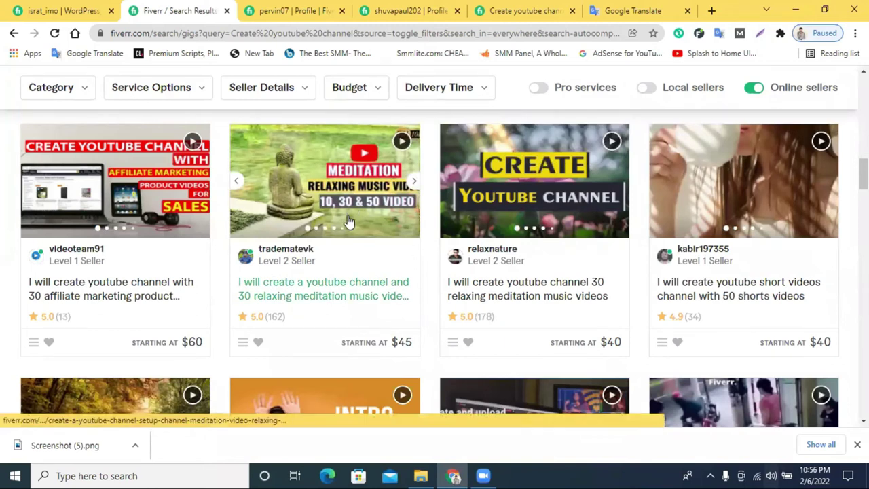
scroll(343, 221, up, 1)
scroll(332, 285, down, 1)
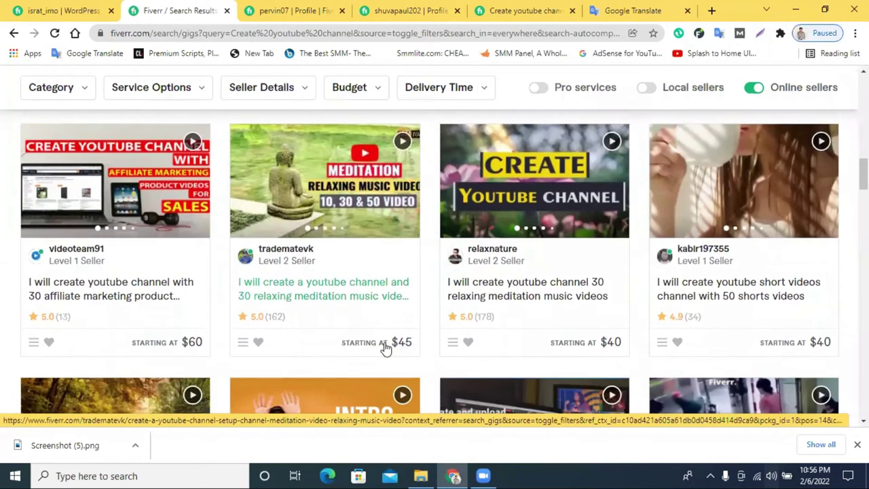
scroll(370, 216, down, 4)
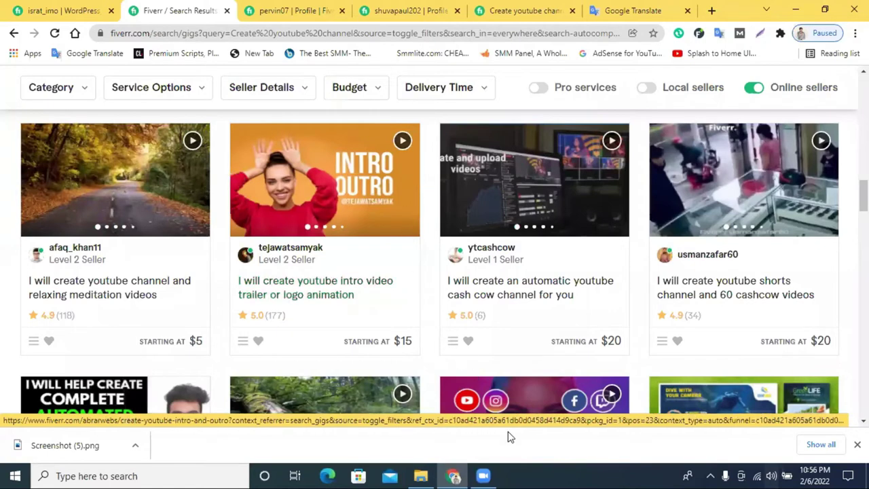
click(711, 10)
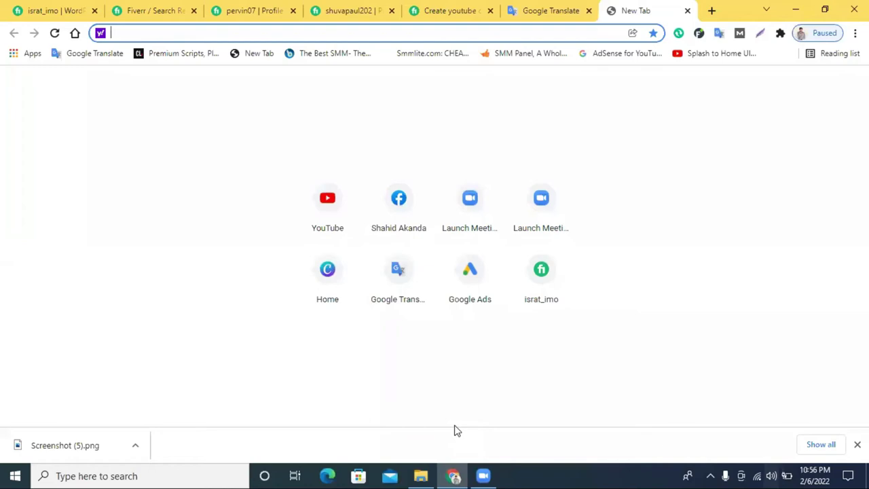
Go to YouTube, open your own channel and view its uploaded videos.
click(311, 203)
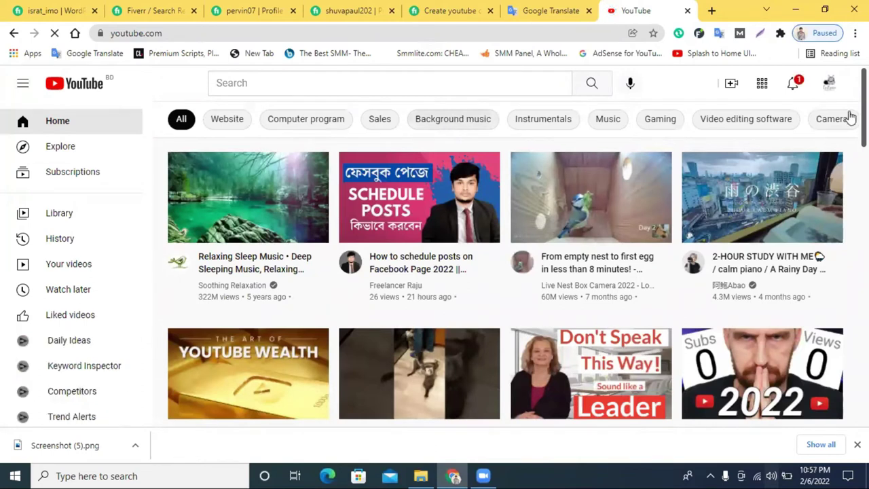
click(829, 82)
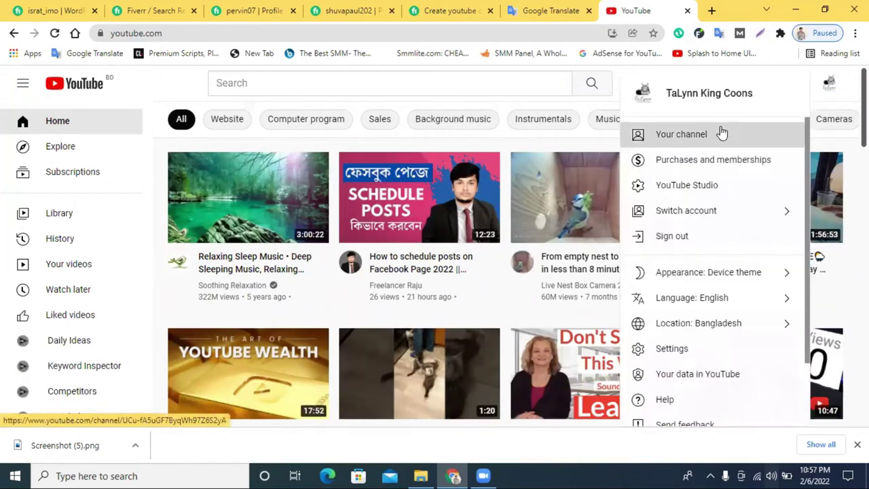
click(722, 133)
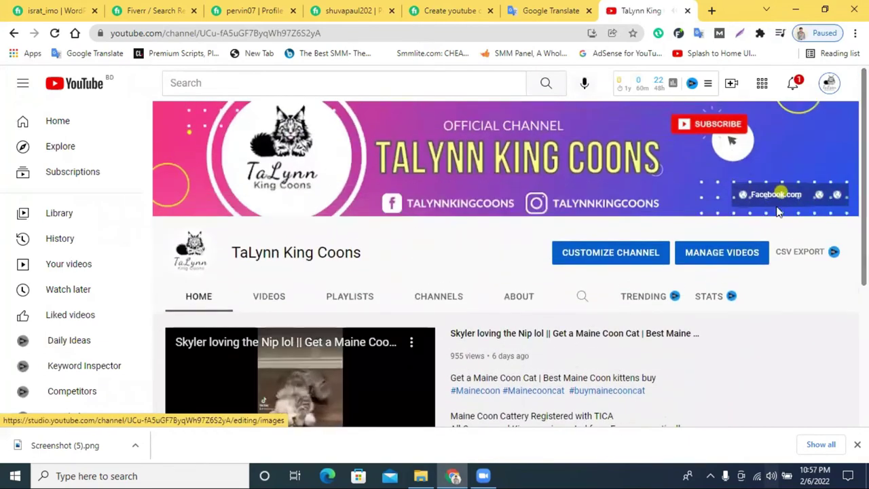
scroll(368, 315, down, 2)
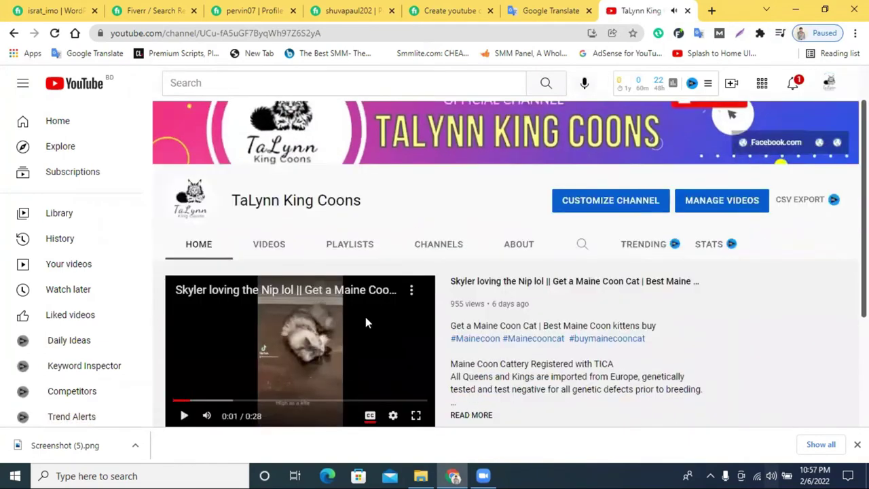
click(268, 184)
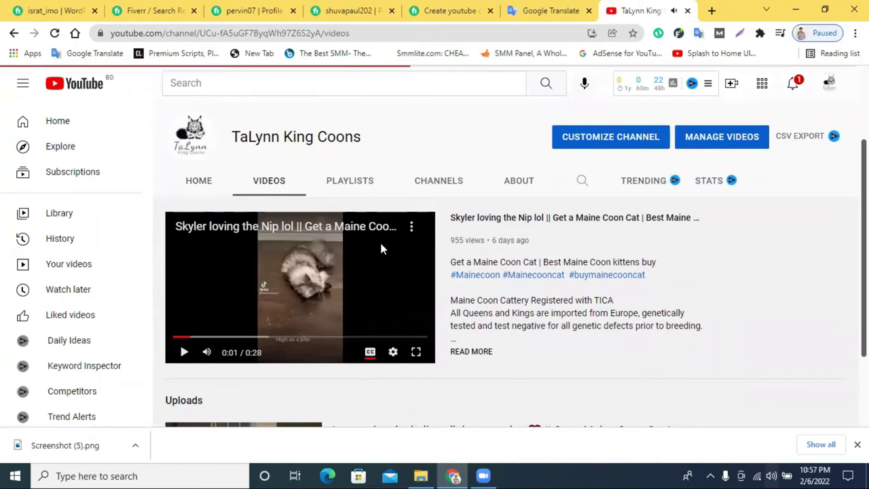
scroll(455, 275, down, 3)
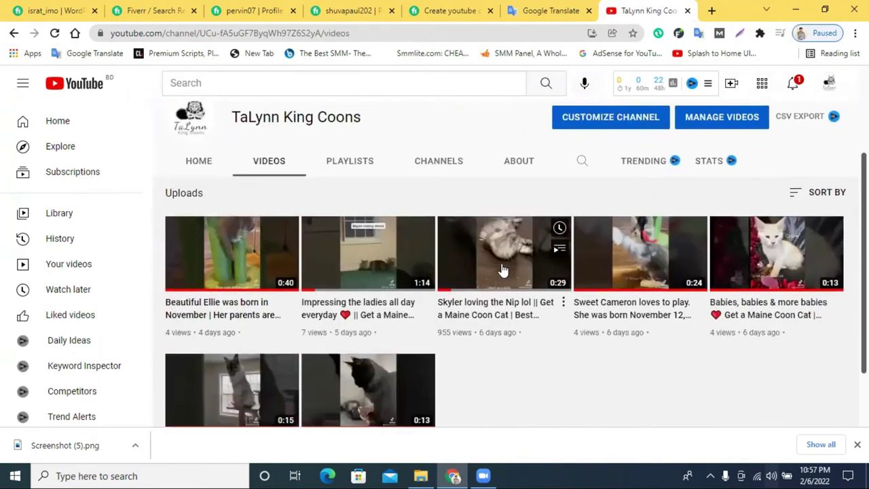
scroll(461, 313, up, 1)
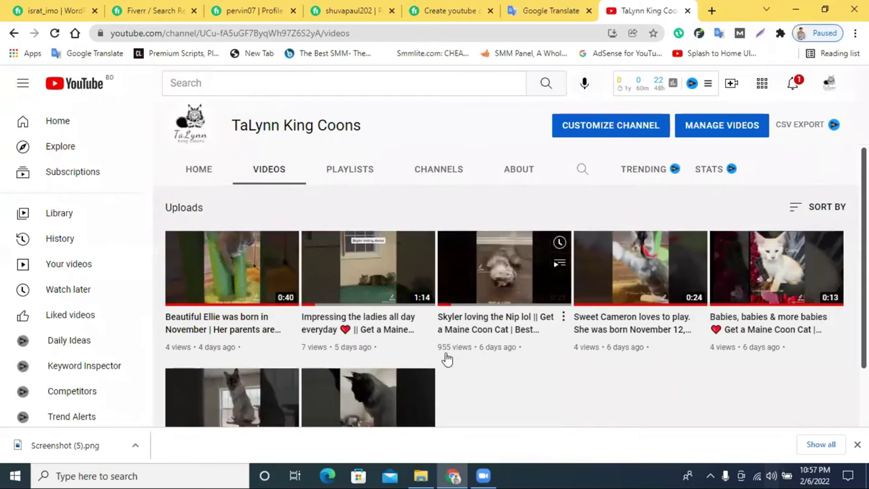
scroll(571, 360, up, 2)
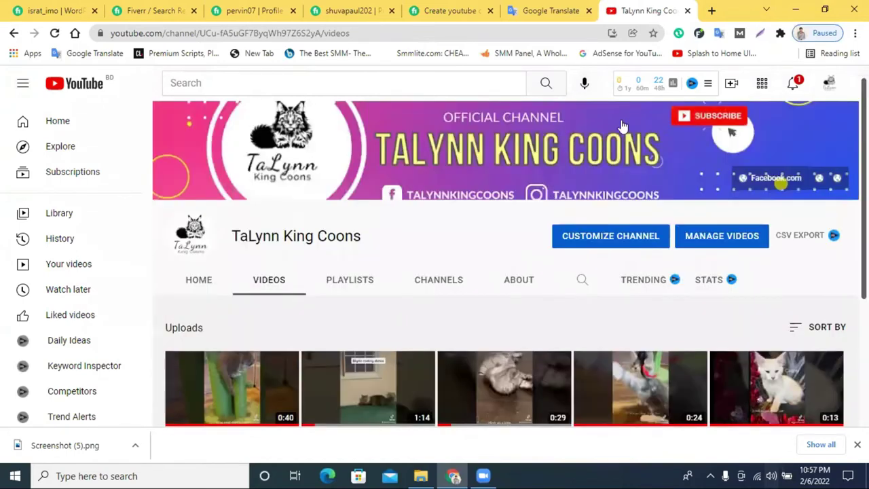
Return to the YouTube home page and open the account settings.
click(830, 85)
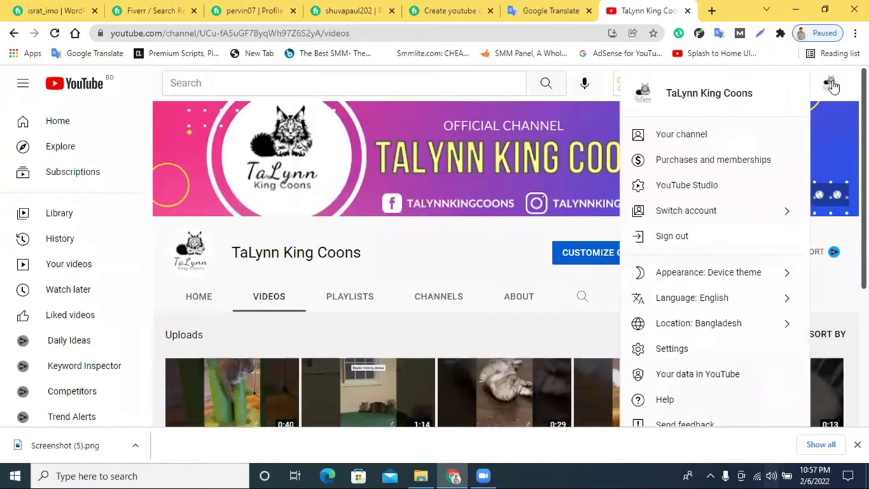
click(70, 84)
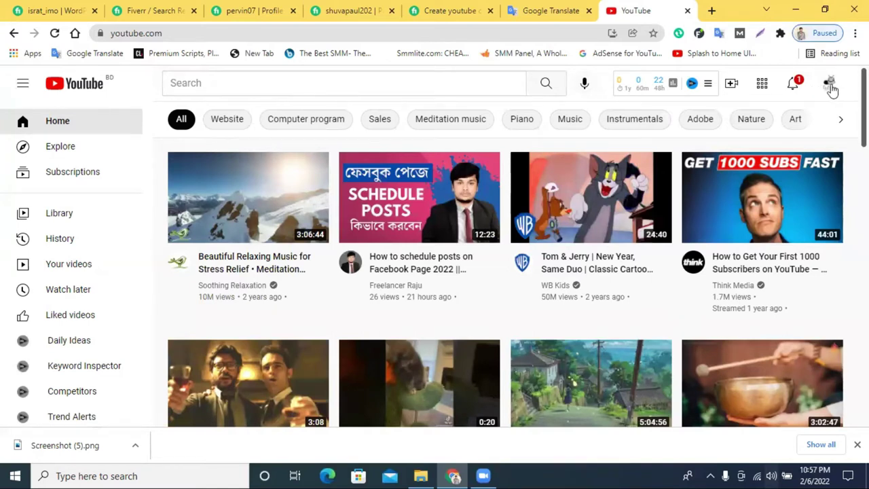
click(830, 83)
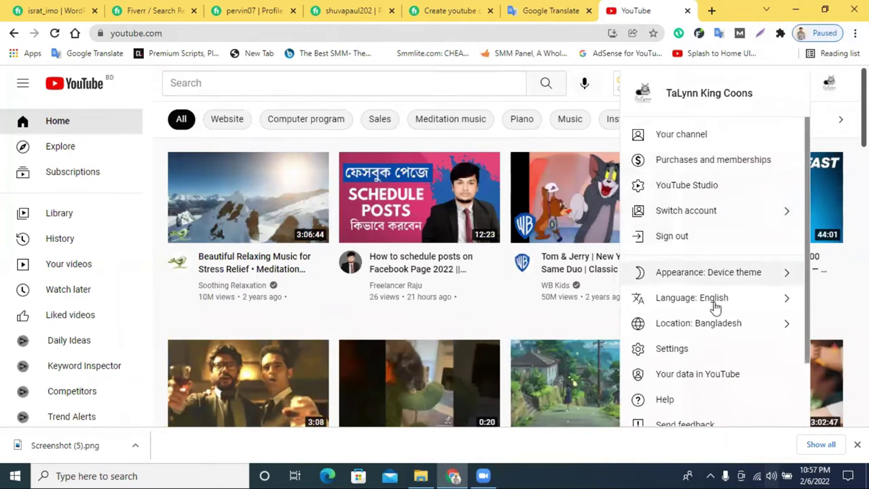
click(662, 354)
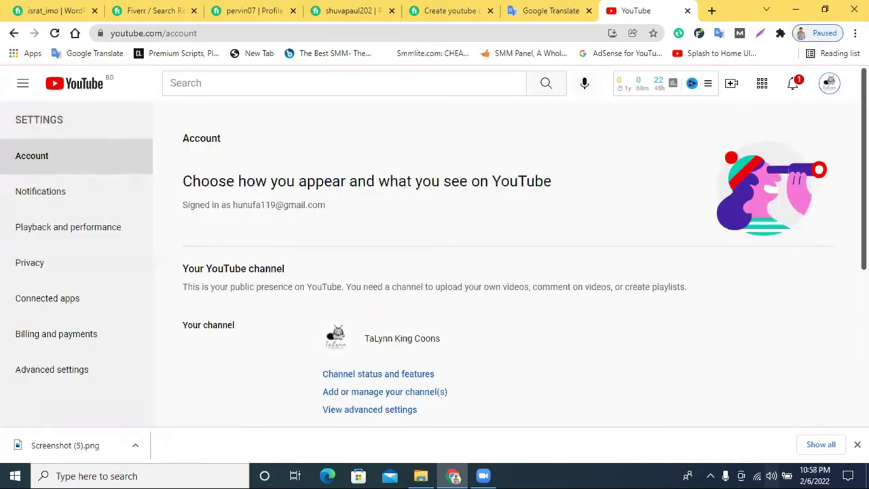
Choose 'Add or manage your channel(s)' from the account settings to start a new channel.
scroll(590, 170, down, 2)
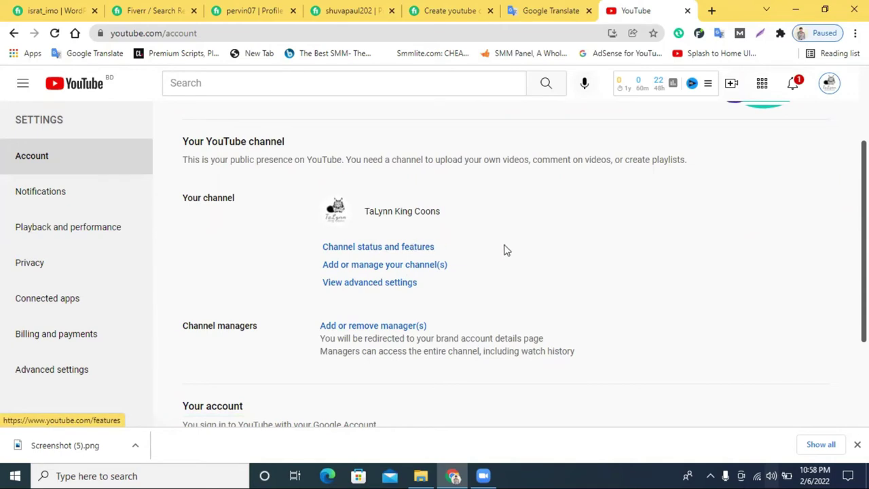
click(401, 271)
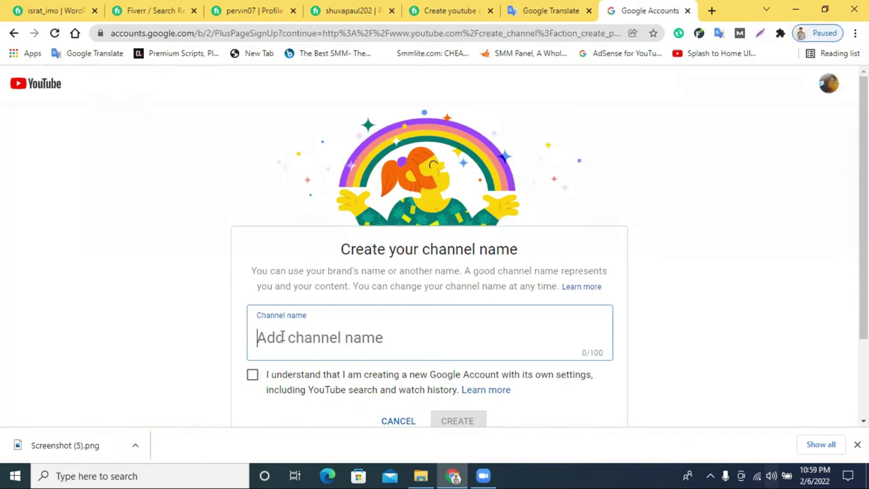
Name the channel 'Relaxing Music', tick the acknowledgement box and create it.
text(R)
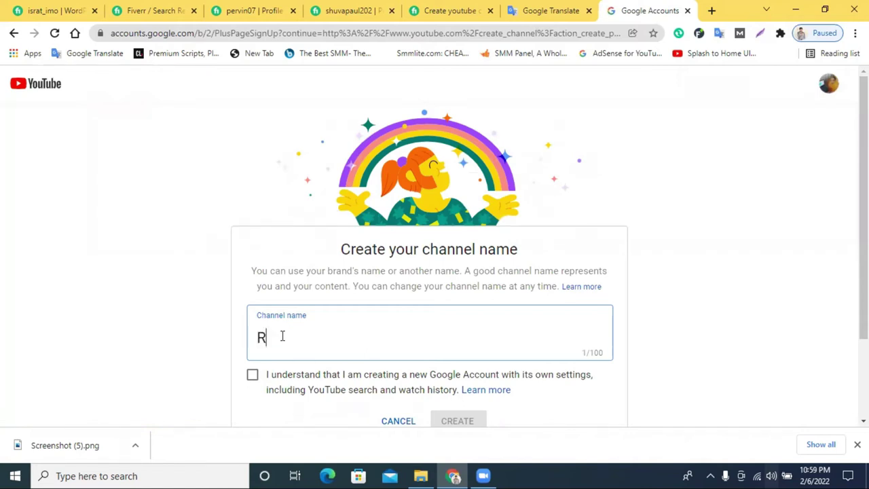
text(la)
text(xing)
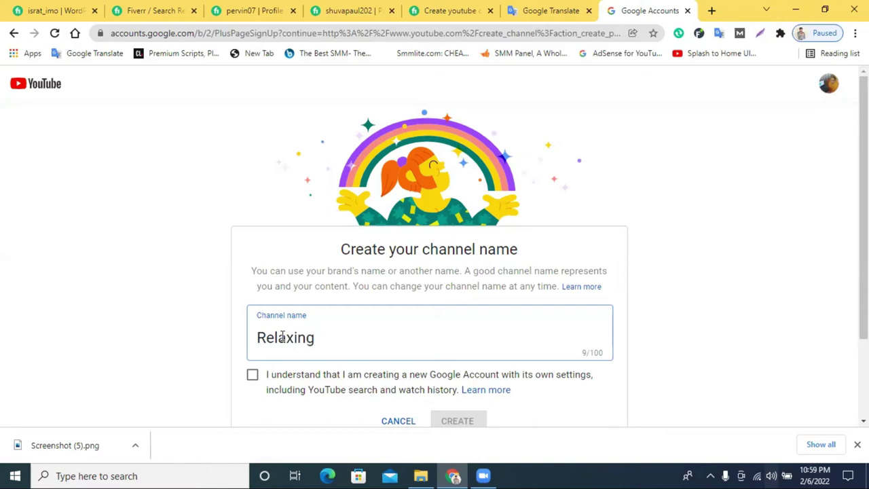
text( Music)
text(24)
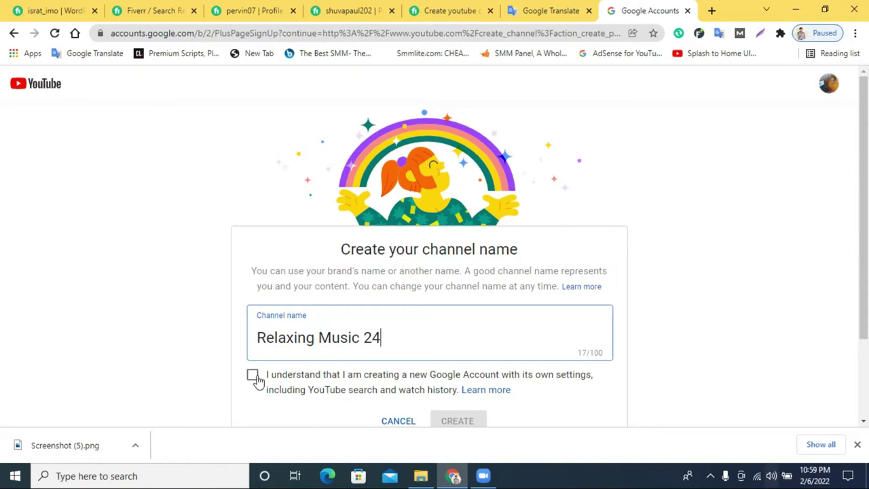
scroll(391, 342, down, 1)
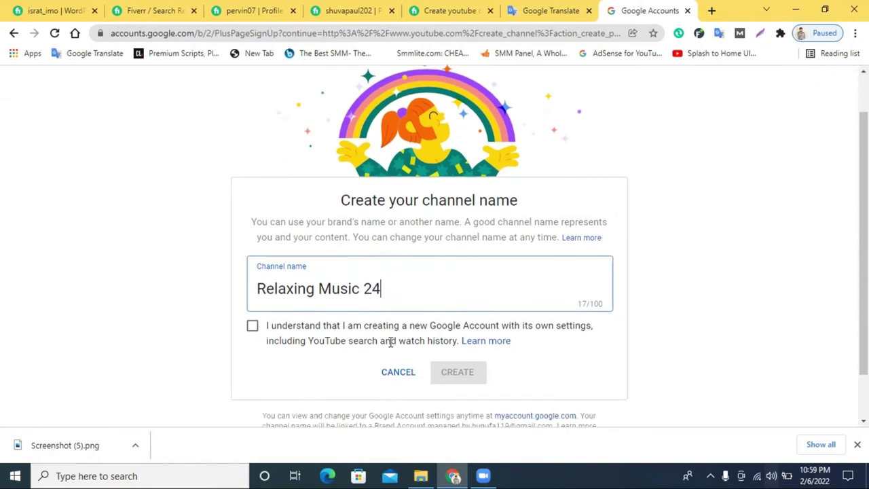
click(253, 315)
double_click(370, 275)
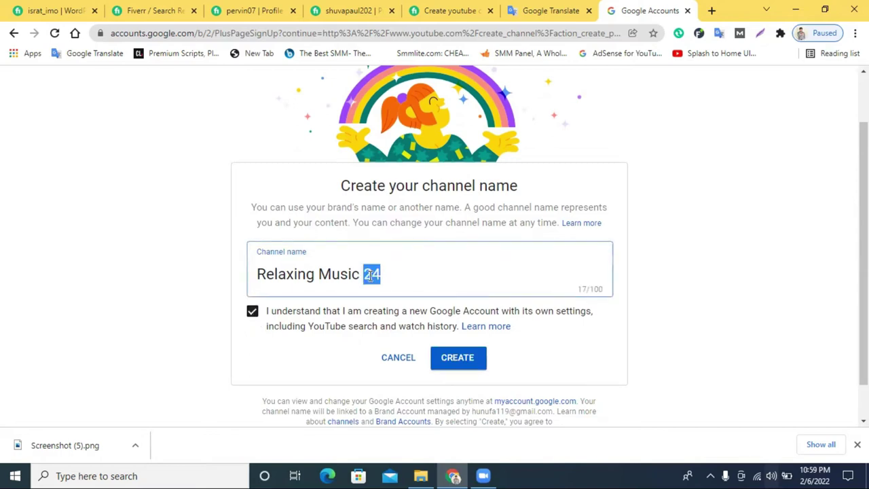
key(BackSpace)
key(BackSpace)
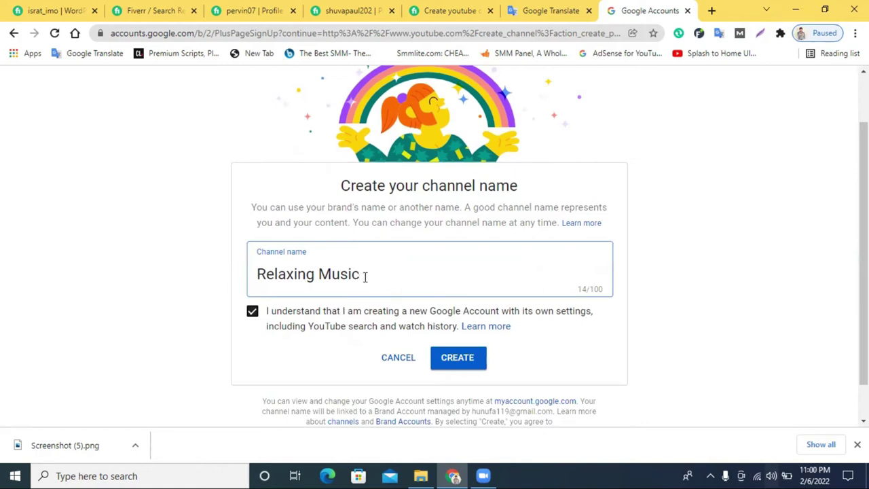
click(459, 362)
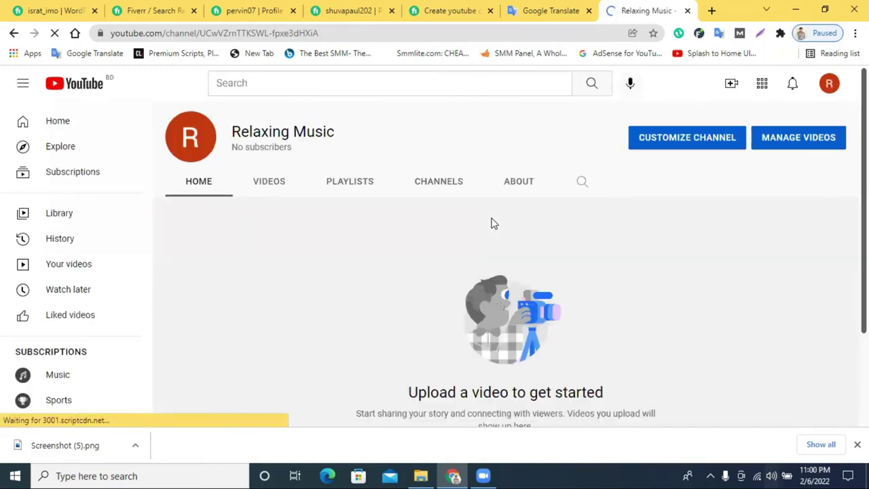
click(485, 475)
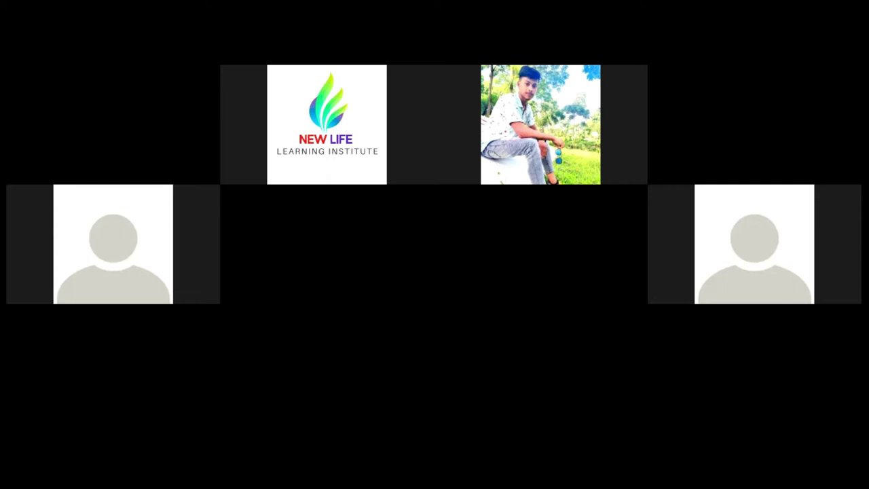
click(485, 473)
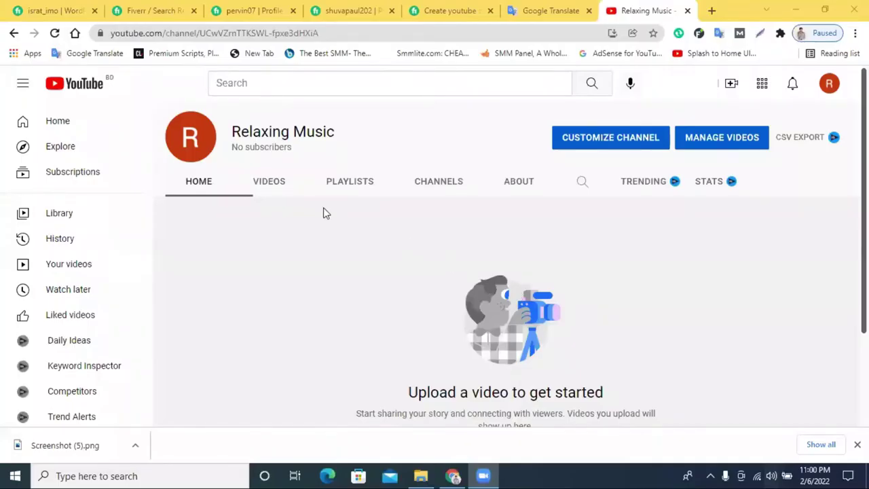
scroll(513, 234, down, 1)
scroll(512, 238, down, 1)
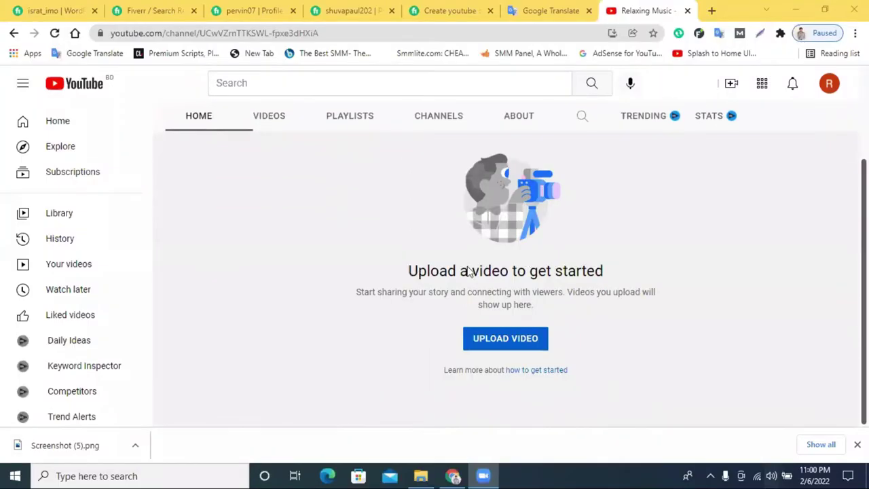
scroll(465, 271, up, 3)
click(831, 85)
click(709, 138)
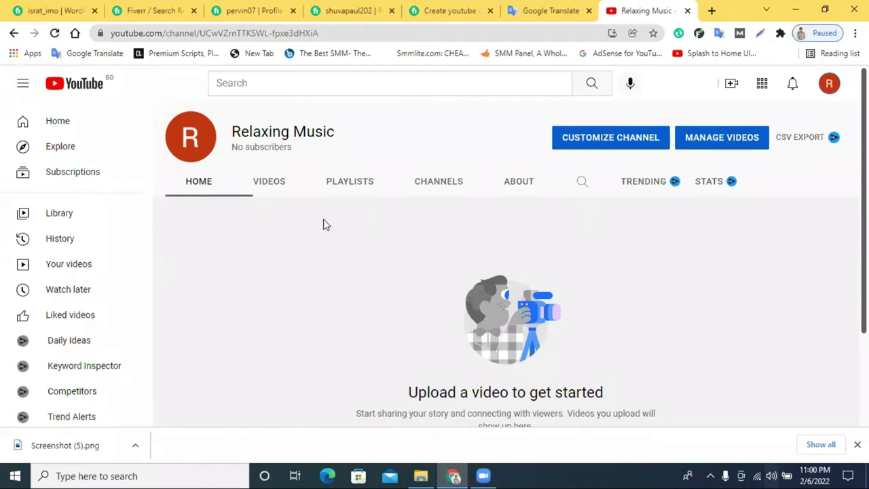
scroll(586, 221, down, 1)
scroll(616, 252, up, 1)
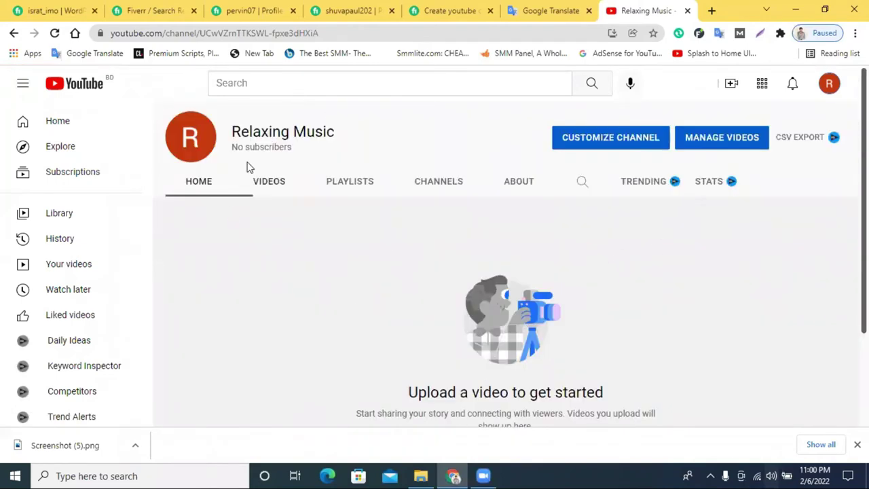
click(600, 144)
click(585, 9)
click(639, 7)
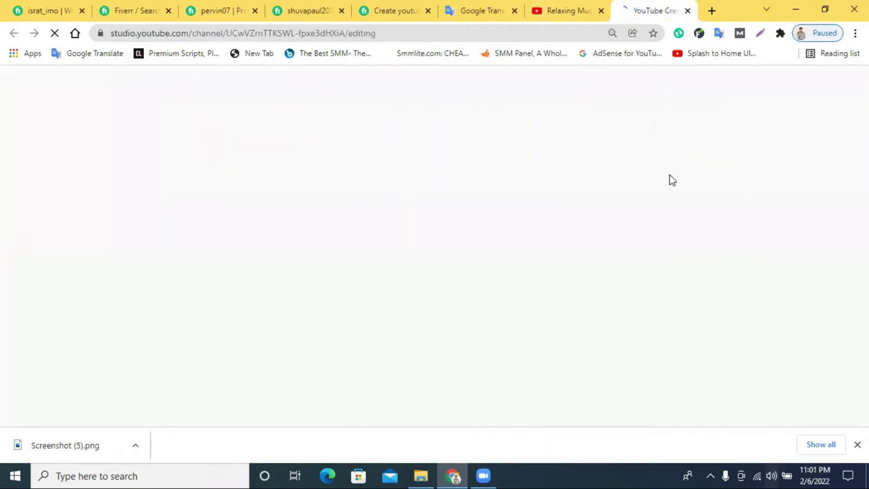
click(580, 8)
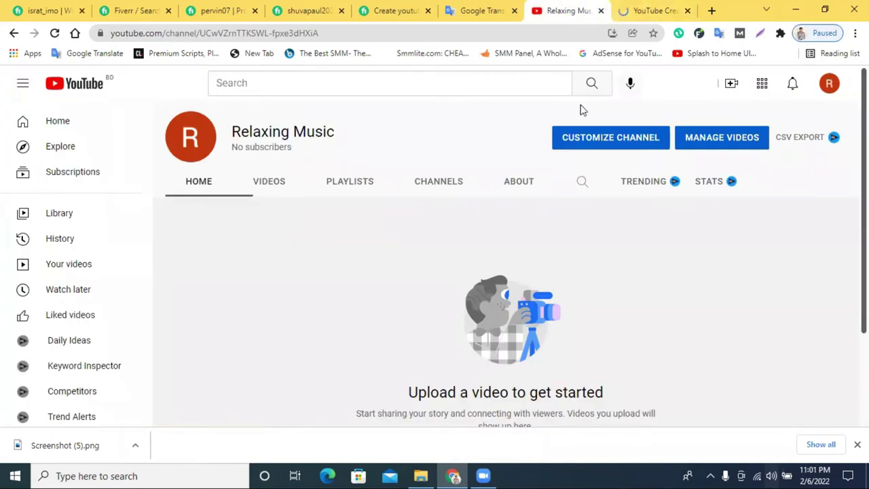
click(624, 5)
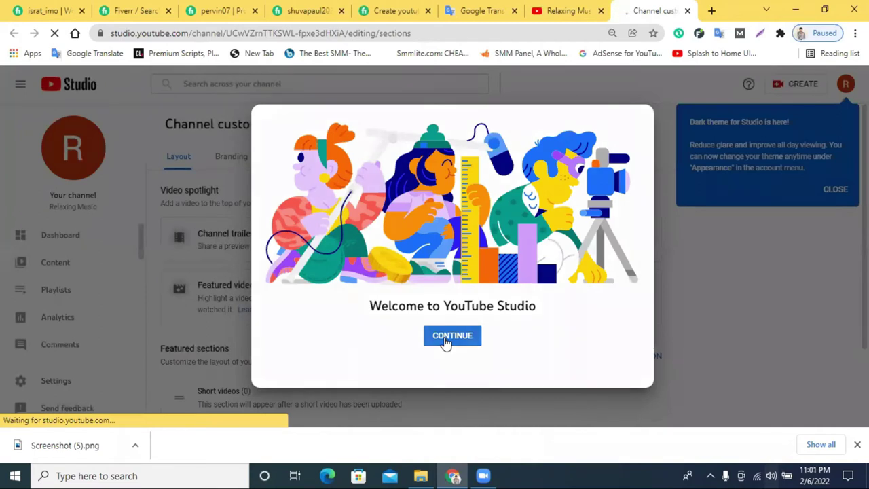
click(448, 337)
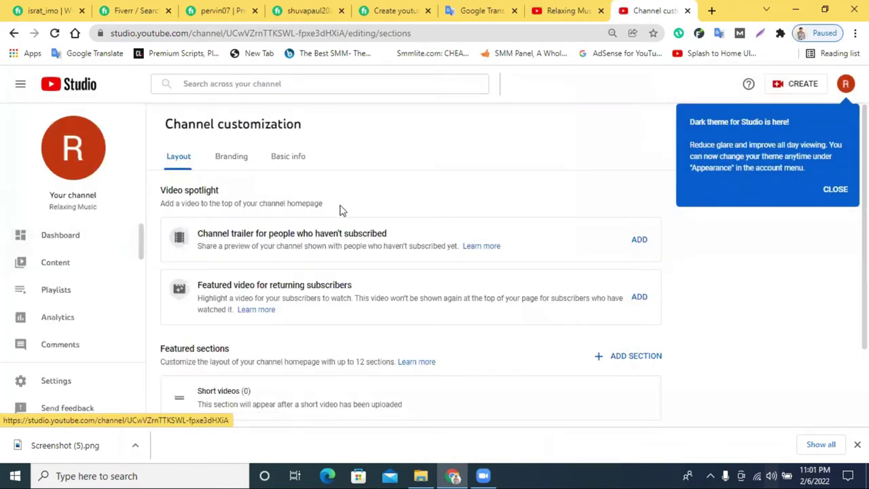
Show the Branding settings, close the dark-theme notice, and return to the Relaxing Music channel tab.
scroll(333, 214, down, 2)
scroll(286, 281, up, 2)
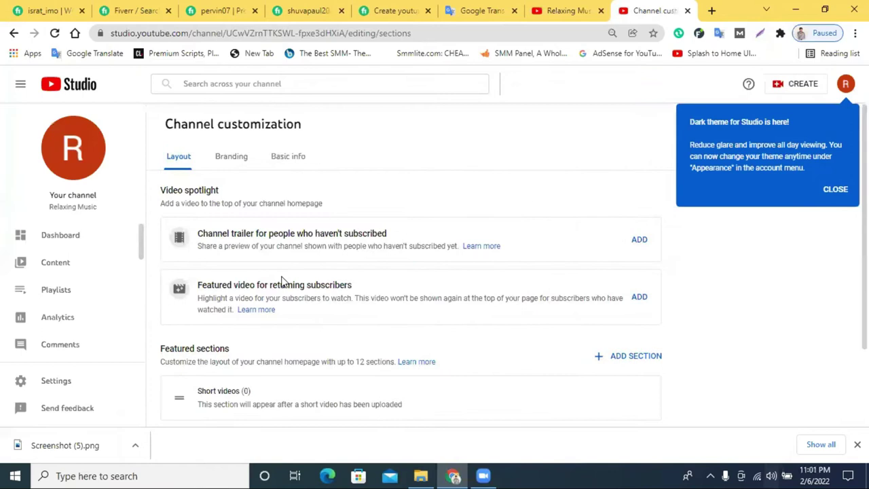
scroll(283, 281, down, 2)
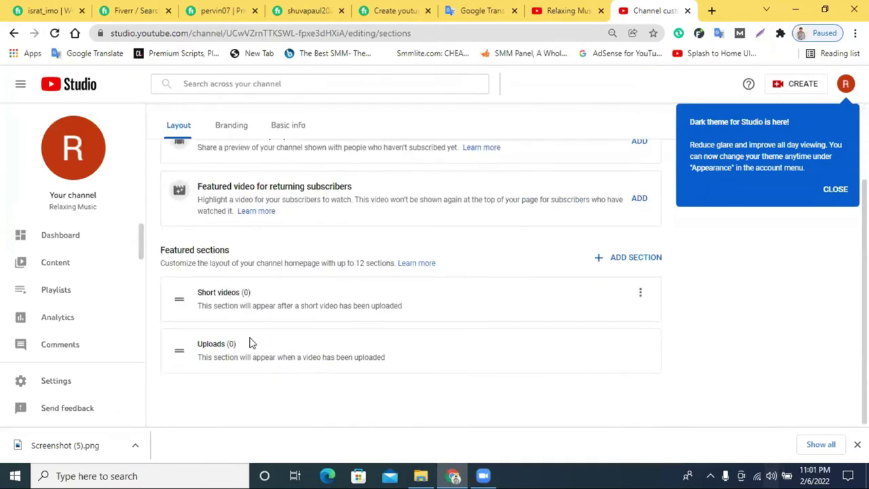
scroll(262, 296, up, 2)
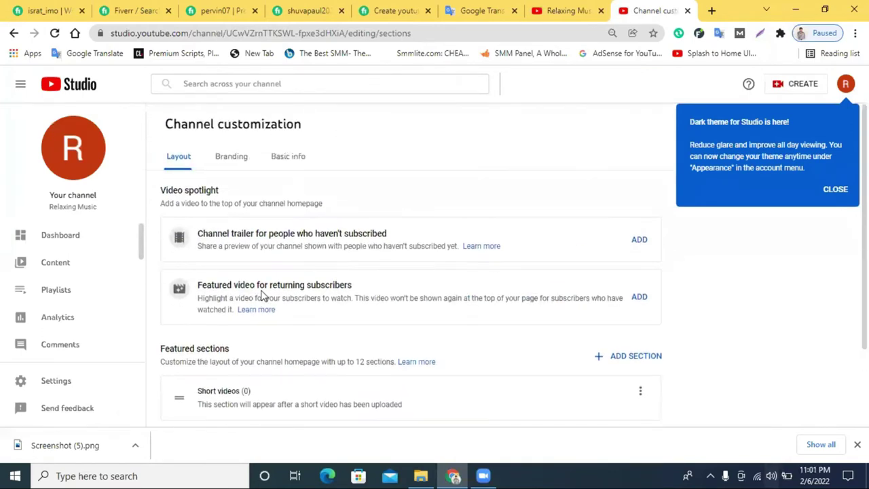
click(231, 160)
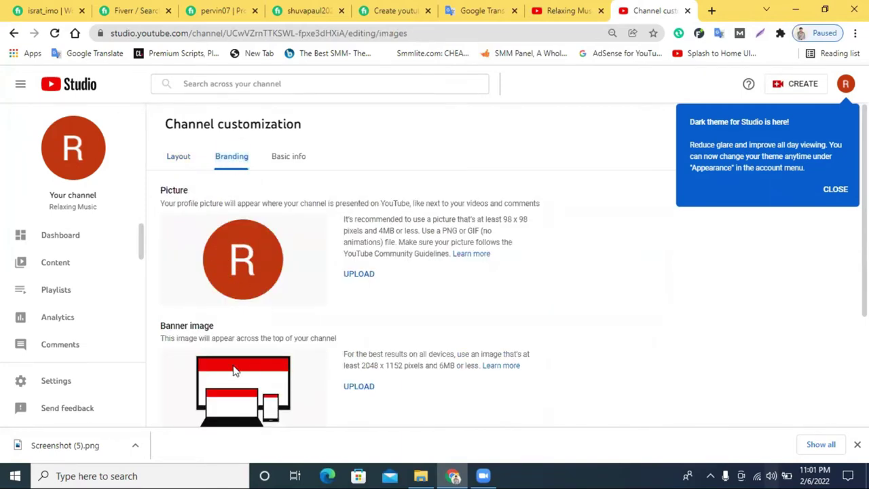
scroll(233, 370, down, 1)
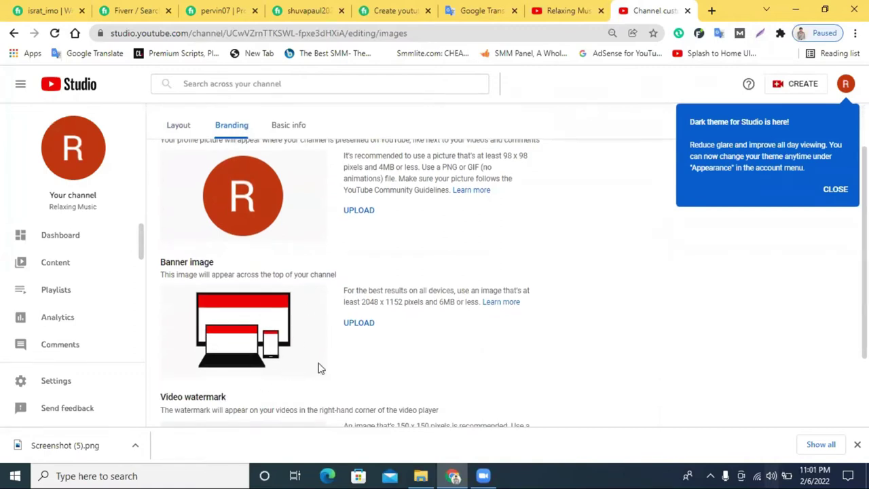
scroll(317, 124, up, 1)
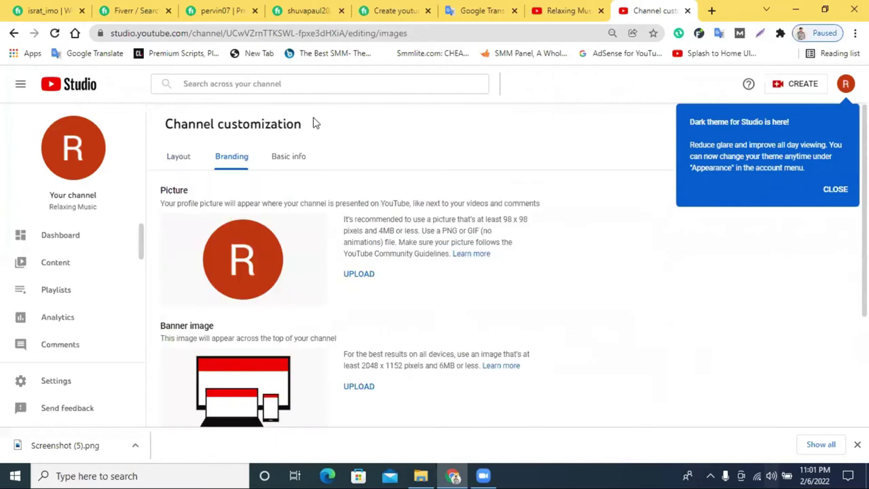
click(836, 190)
click(549, 8)
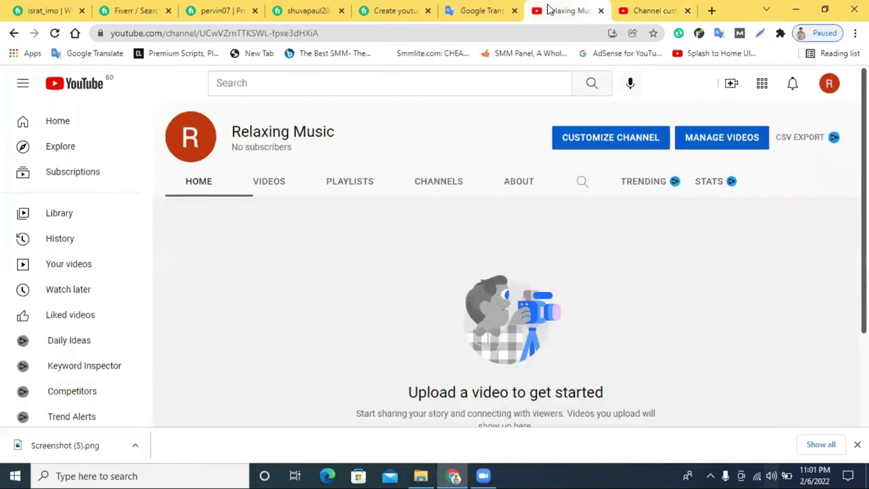
Copy the channel name 'Relaxing Music' and search YouTube for it.
triple_click(283, 131)
right_click(282, 130)
click(311, 137)
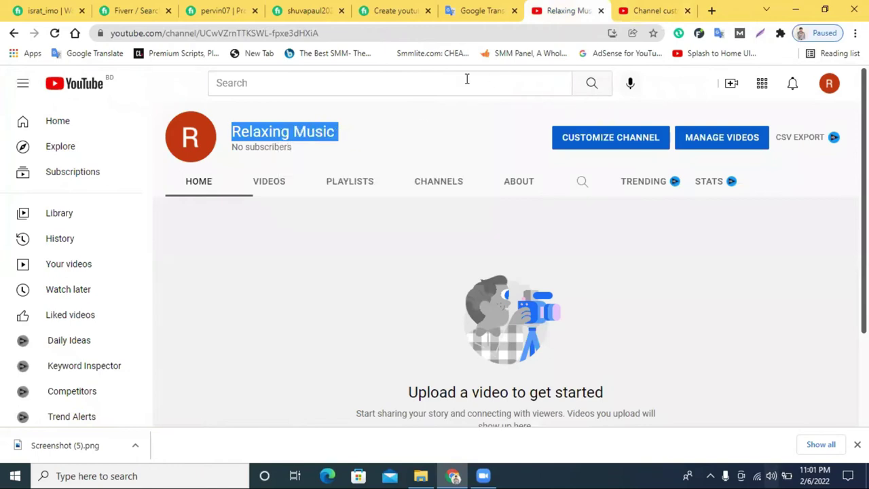
right_click(467, 81)
click(507, 180)
click(592, 84)
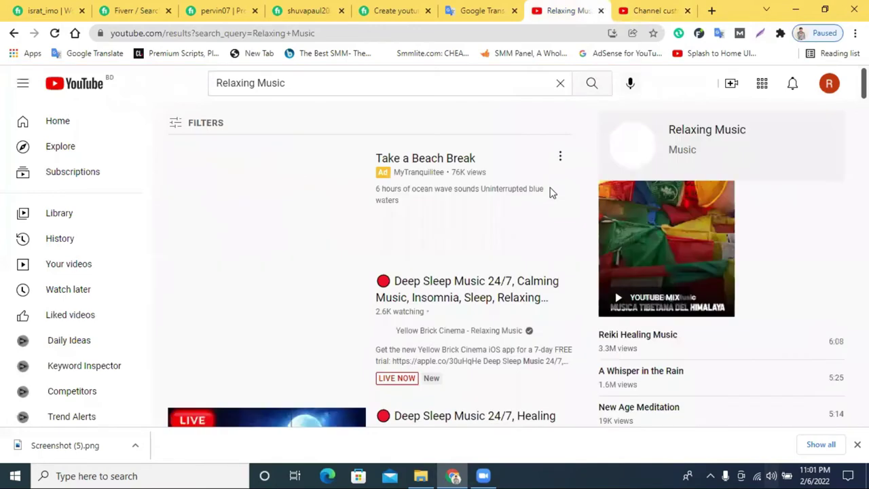
Open the Soothing Relaxation channel from the results, then return to the Studio customization tab.
scroll(475, 310, down, 5)
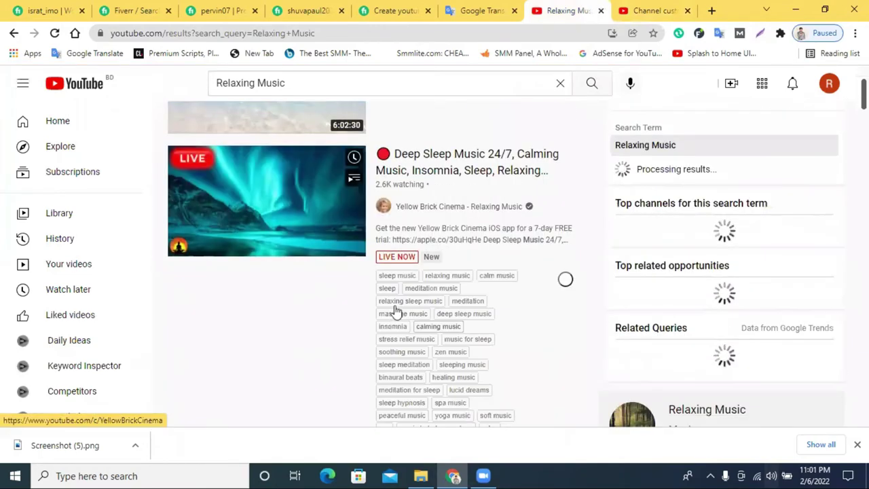
scroll(495, 309, down, 5)
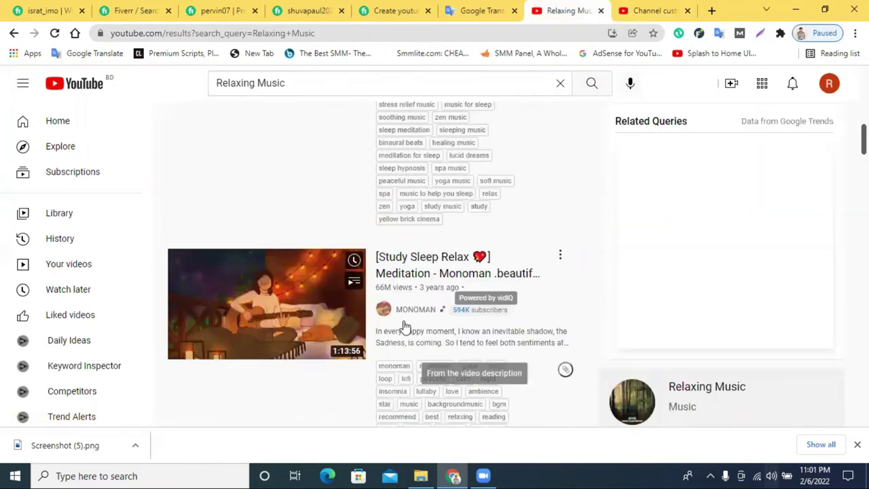
scroll(390, 326, down, 3)
scroll(387, 325, down, 8)
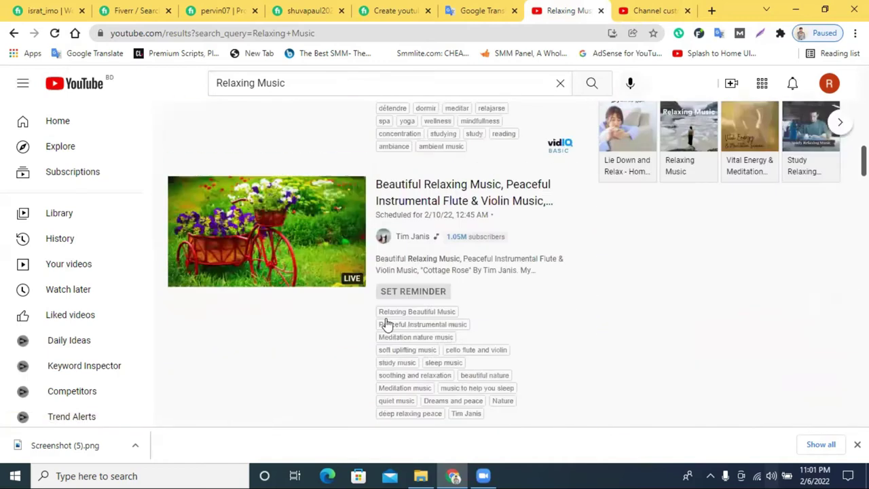
scroll(401, 279, up, 4)
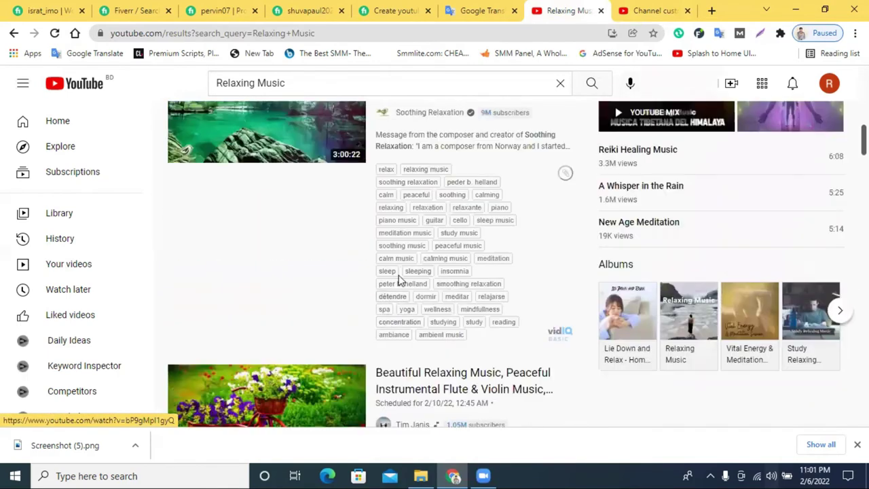
click(406, 116)
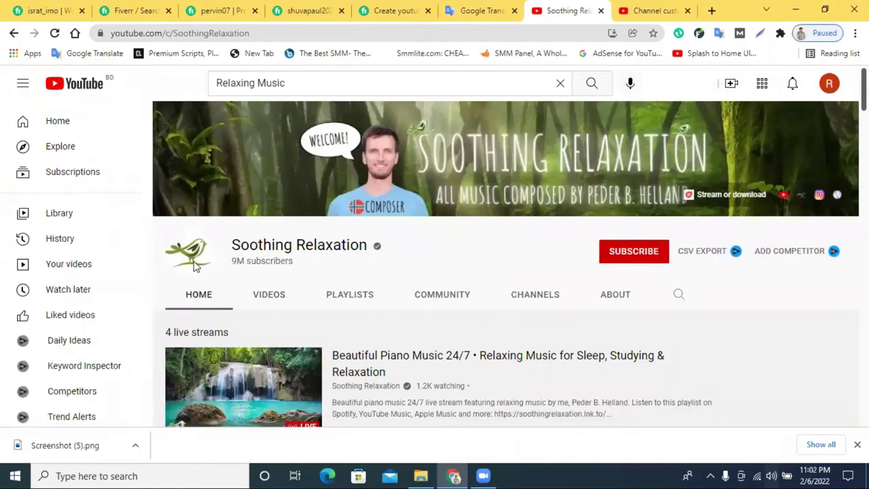
click(651, 9)
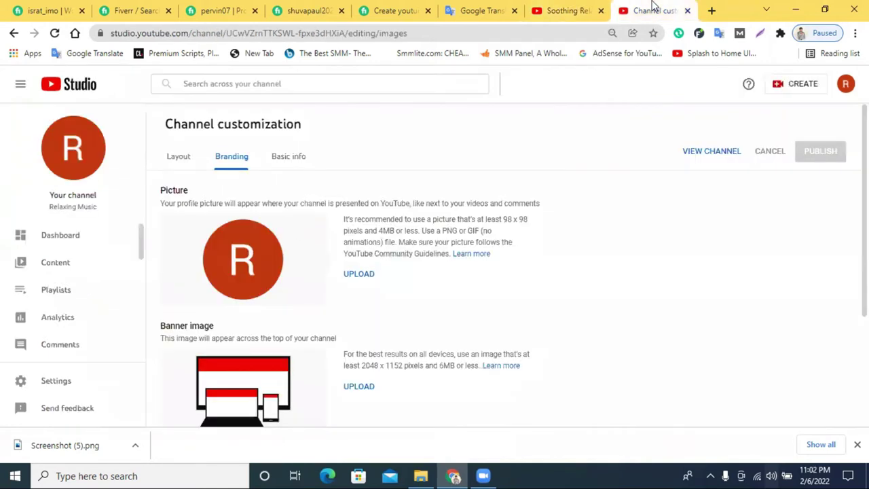
Open Canva's home page in a new browser tab.
click(712, 10)
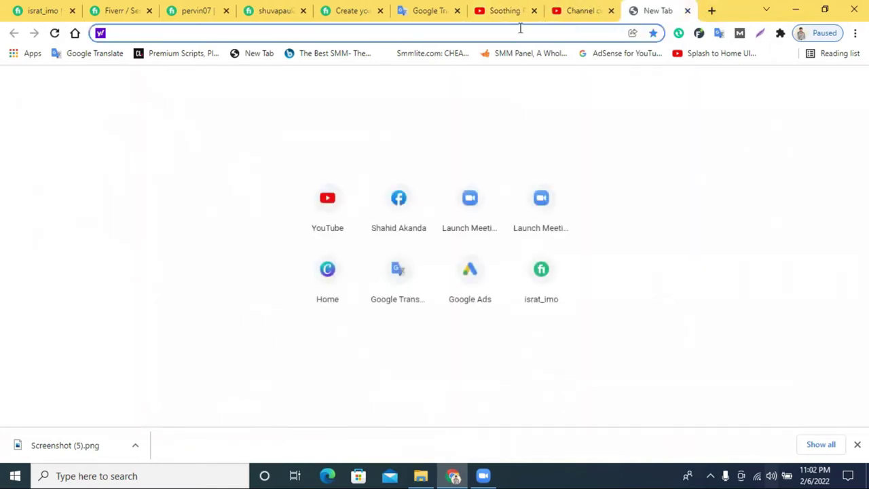
text(a)
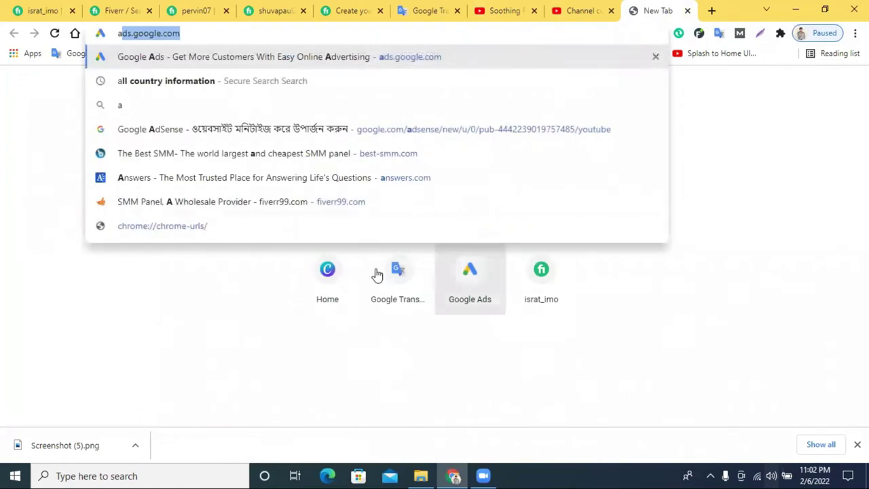
click(312, 283)
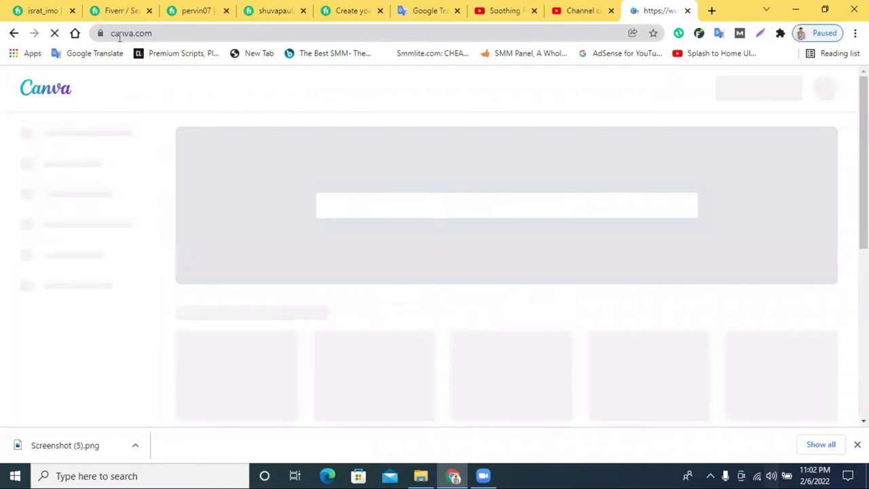
double_click(119, 37)
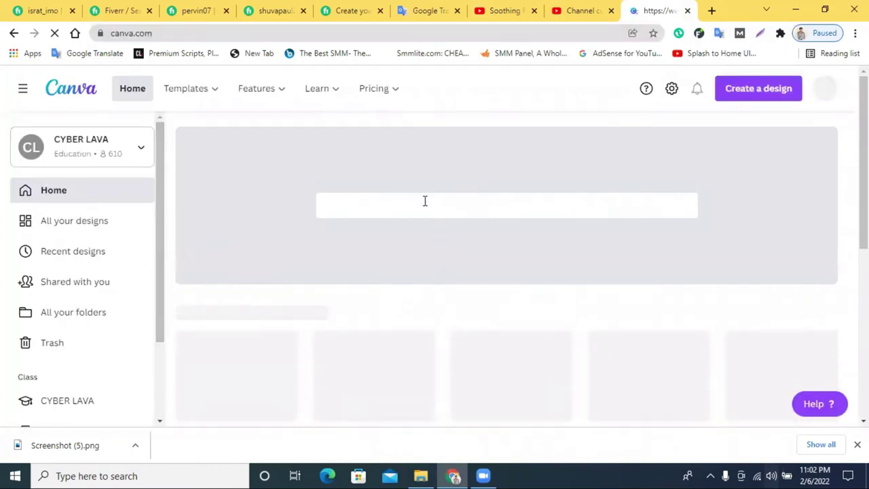
scroll(531, 192, down, 2)
scroll(531, 193, up, 2)
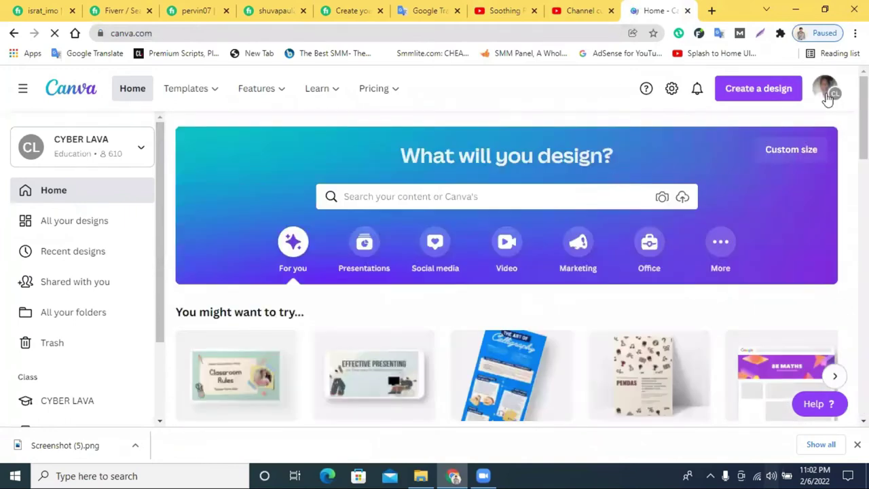
Start entering 'Logo' in Canva's 'What will you design?' search box.
click(495, 197)
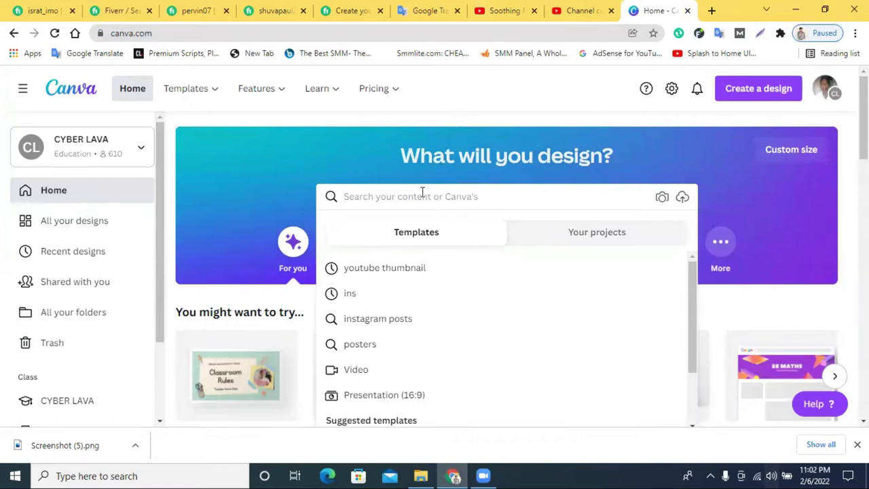
text(og)
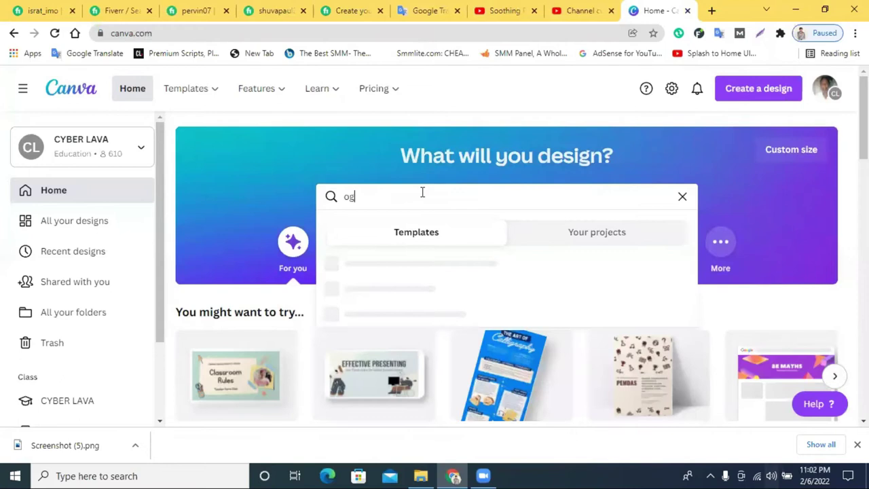
text(o)
key(BackSpace)
key(BackSpace)
key(BackSpace)
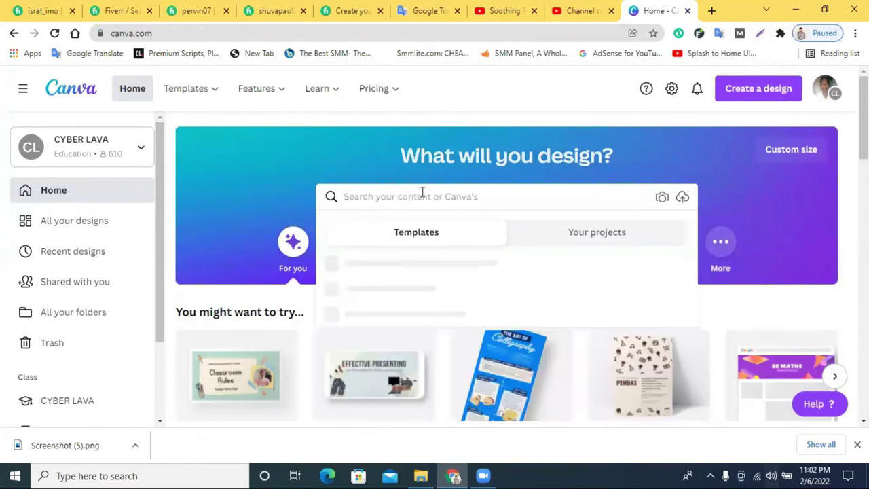
text(Logo)
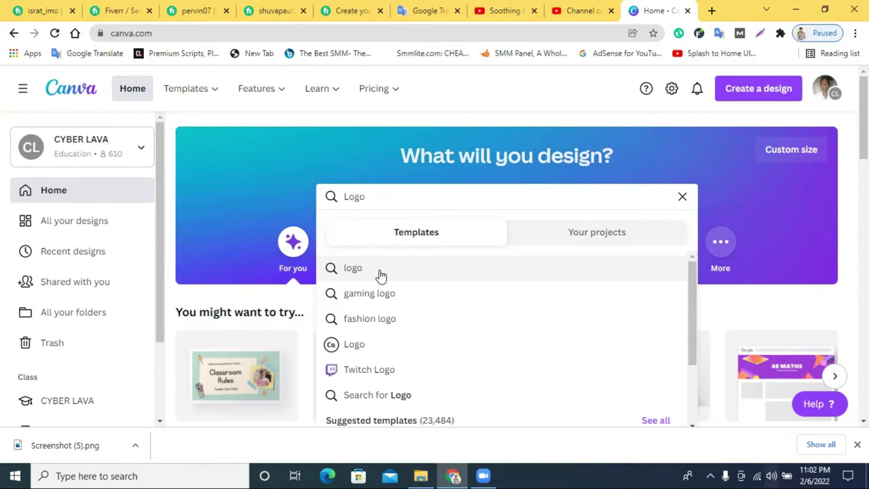
Show the logo template results and browse the template grid.
click(381, 274)
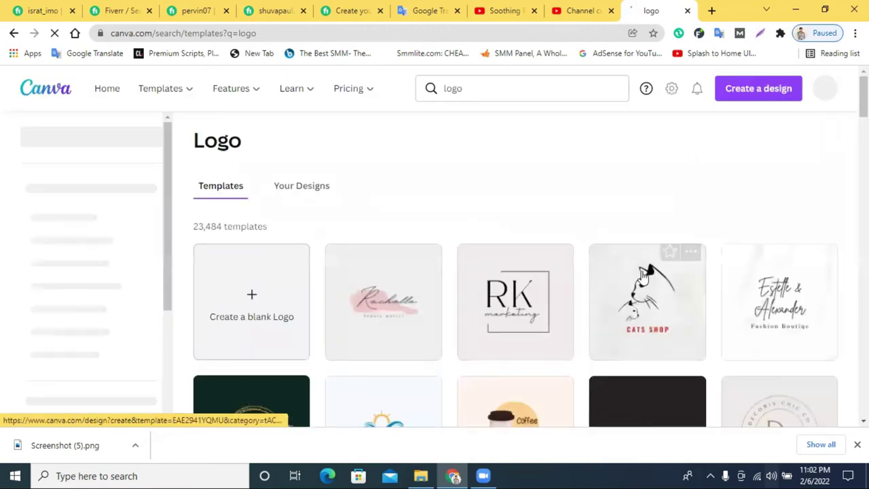
scroll(769, 293, down, 2)
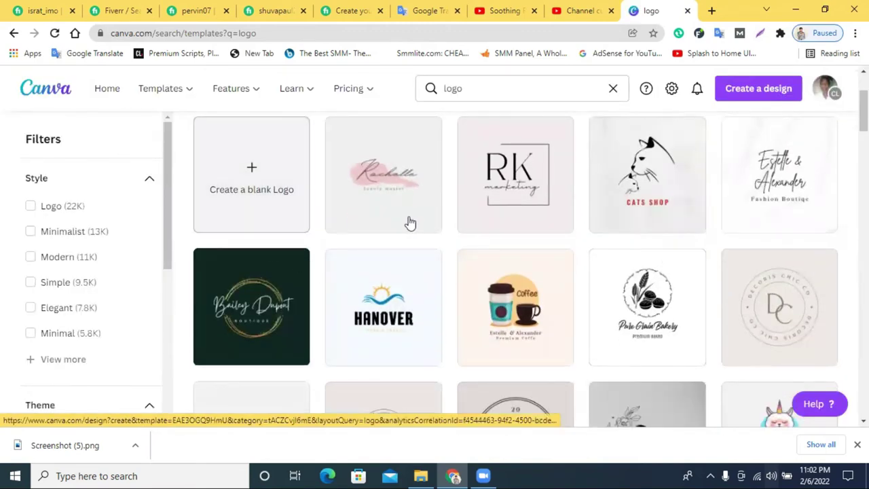
scroll(408, 224, down, 2)
scroll(684, 269, down, 3)
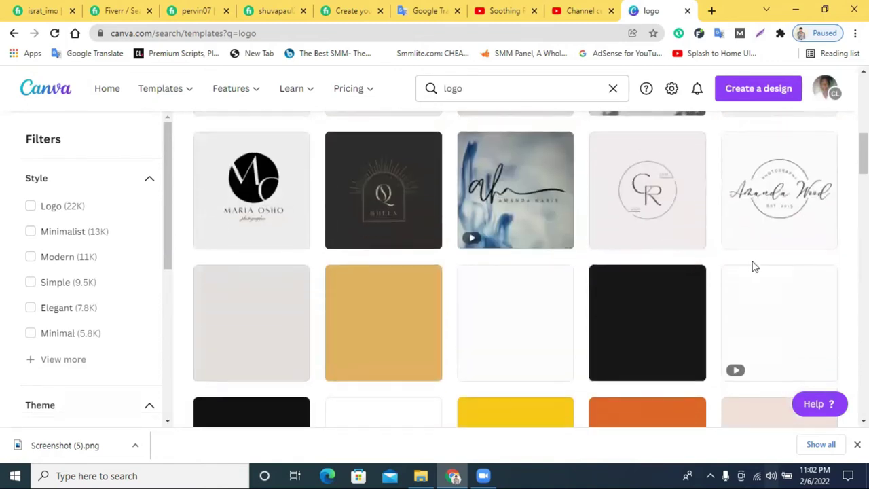
scroll(809, 281, down, 2)
scroll(808, 280, down, 3)
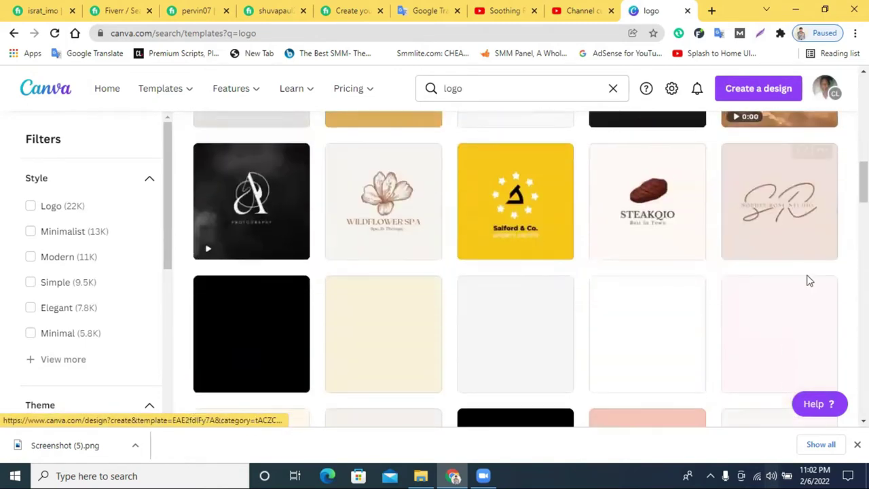
scroll(808, 281, down, 5)
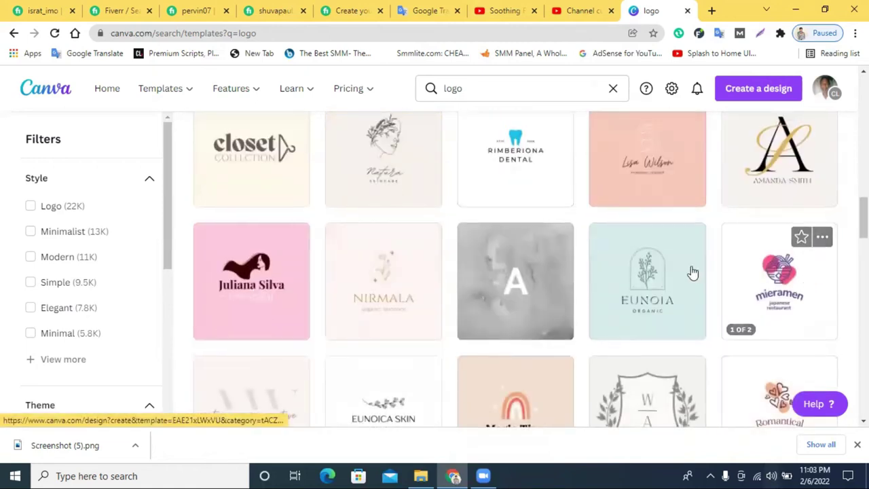
scroll(453, 266, up, 10)
Scroll further down the logo templates and open LoveMind in a new tab.
scroll(666, 264, down, 10)
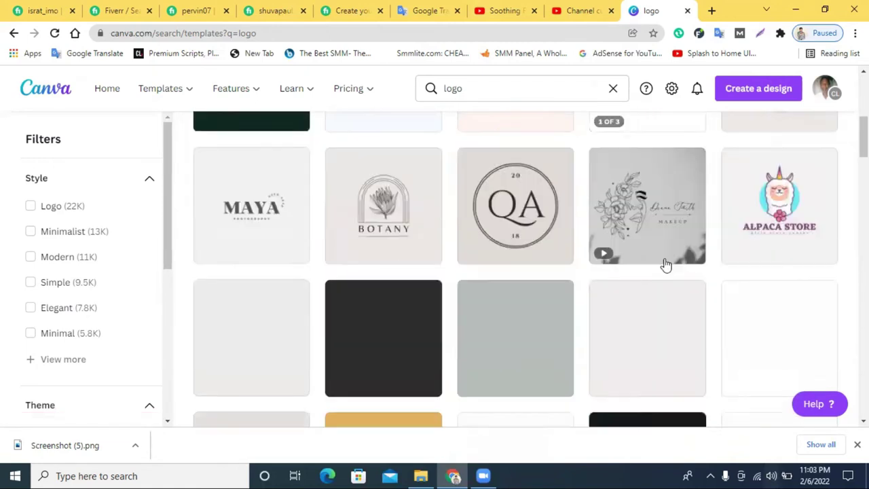
scroll(666, 263, down, 5)
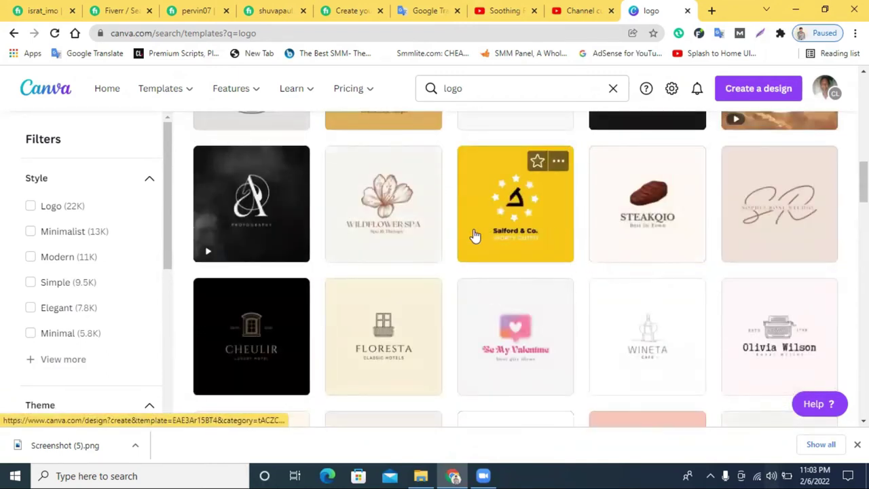
scroll(629, 252, down, 2)
scroll(629, 252, down, 2)
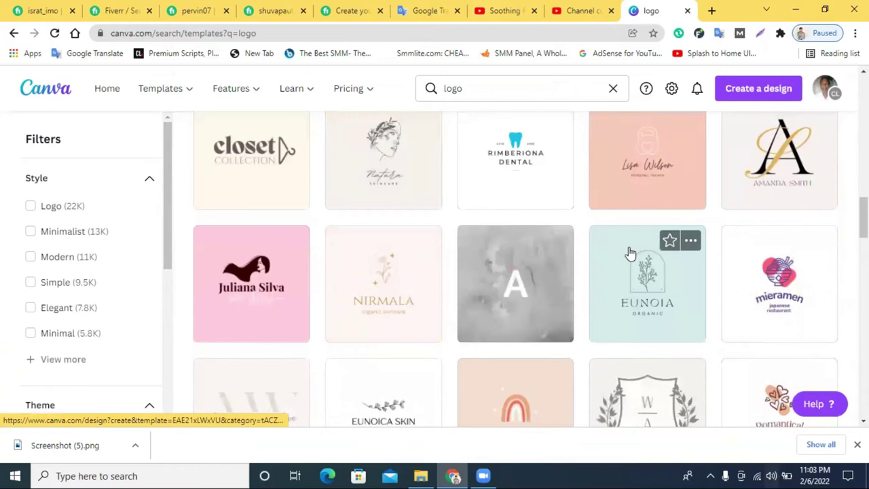
scroll(629, 252, down, 2)
scroll(615, 257, down, 2)
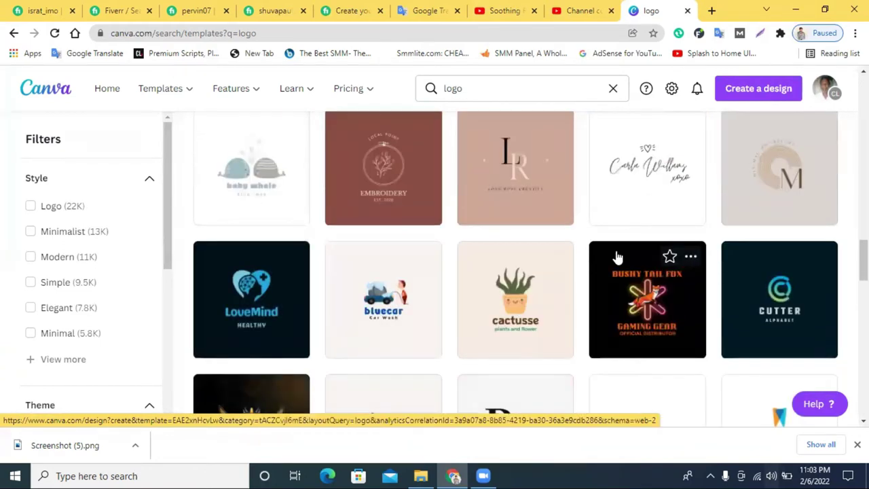
scroll(617, 257, down, 2)
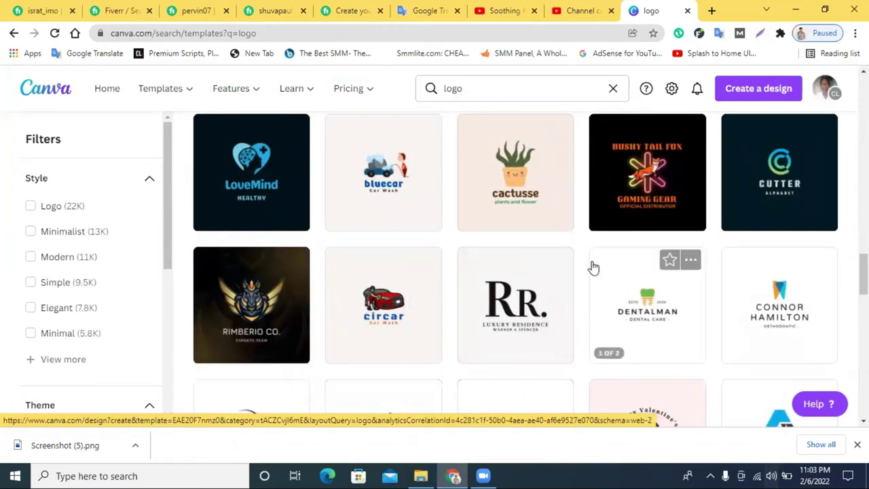
click(255, 163)
click(600, 8)
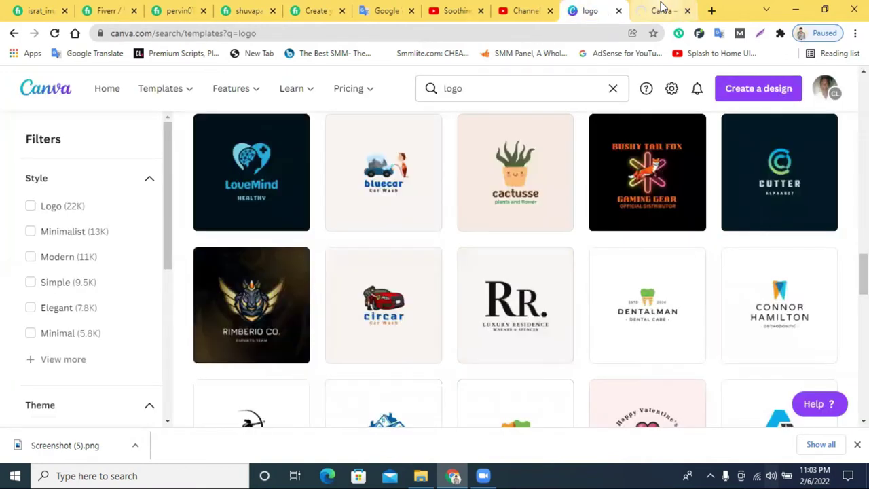
In the LoveMind design, turn the page background white and keep the graphic centred.
click(658, 10)
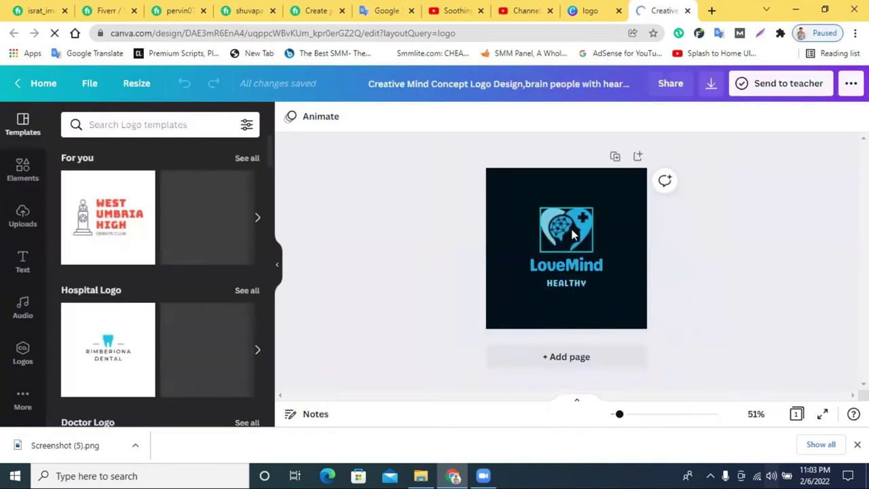
drag(561, 234, 578, 227)
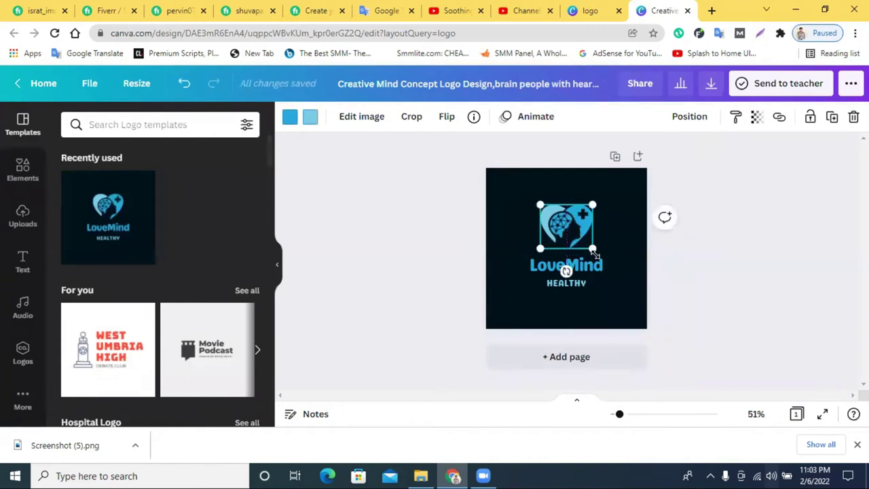
click(609, 182)
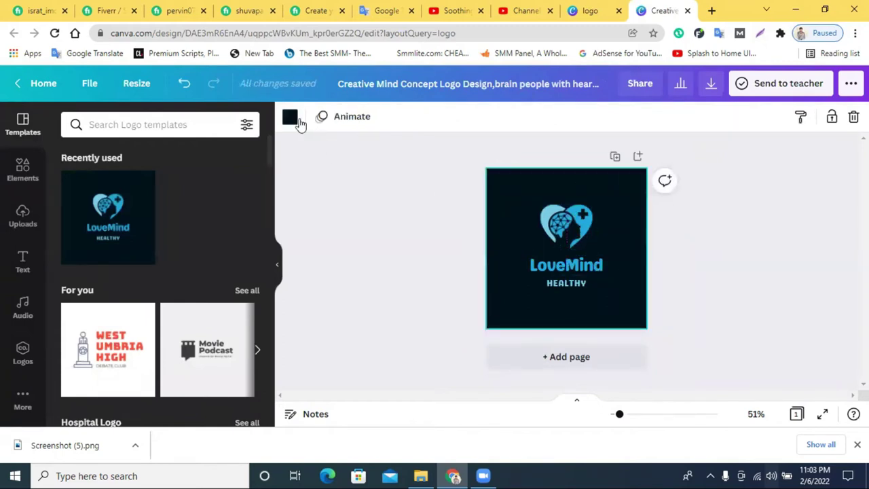
click(299, 122)
click(245, 291)
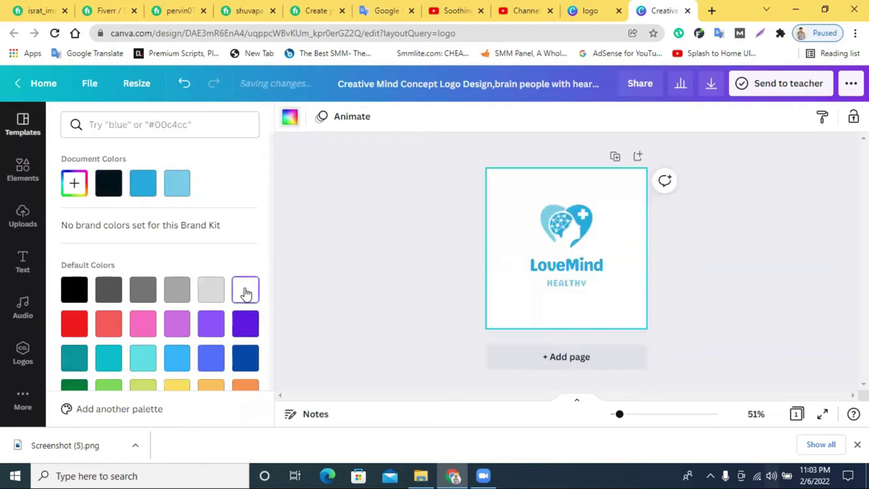
click(549, 223)
drag(550, 224, 550, 233)
Preview grey, blue, red and green page backgrounds, then settle on white.
click(505, 198)
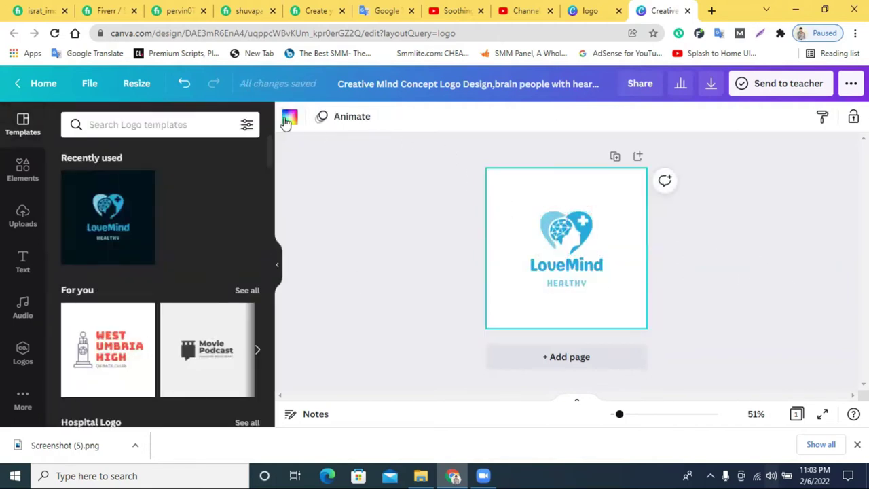
click(288, 119)
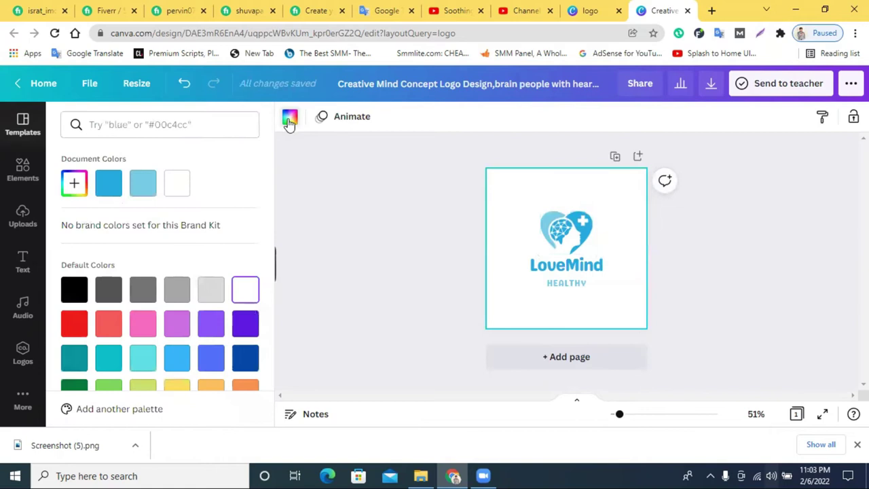
click(146, 293)
click(171, 292)
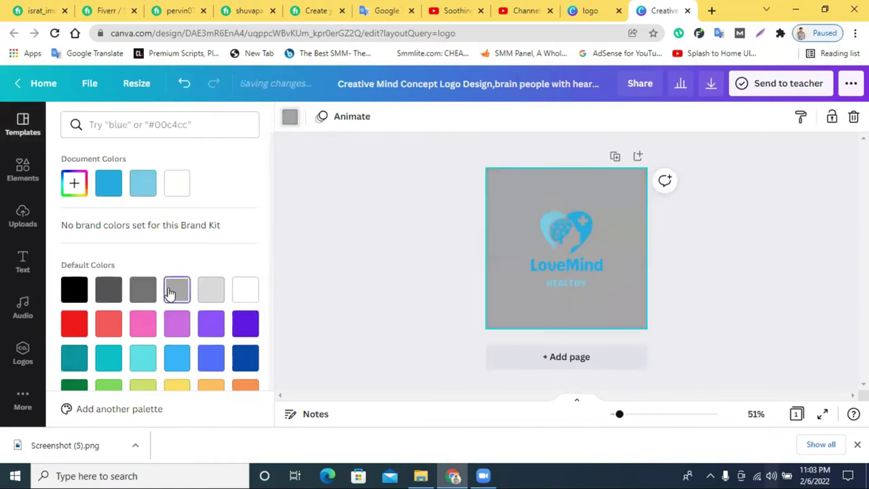
click(245, 360)
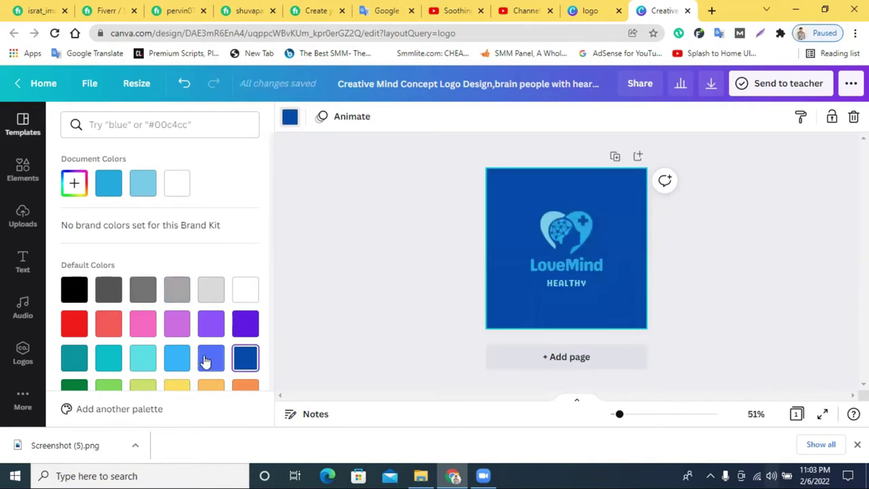
click(207, 359)
click(102, 331)
click(76, 326)
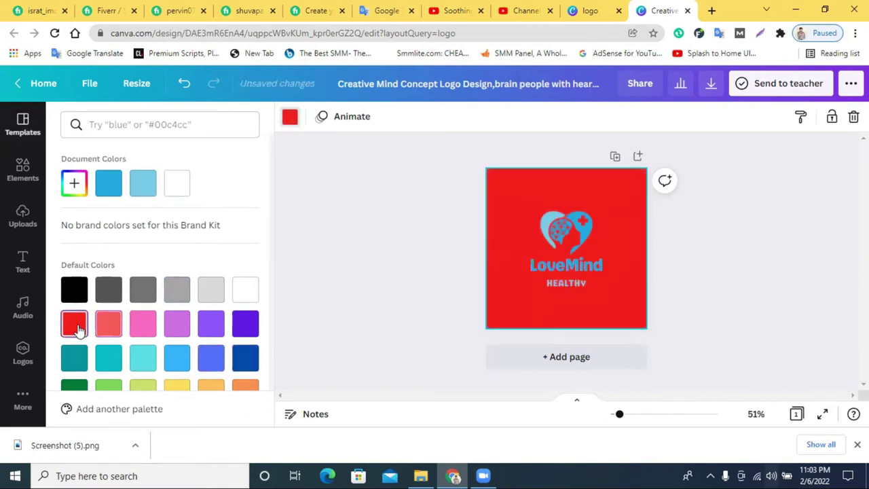
scroll(163, 326, down, 1)
click(144, 363)
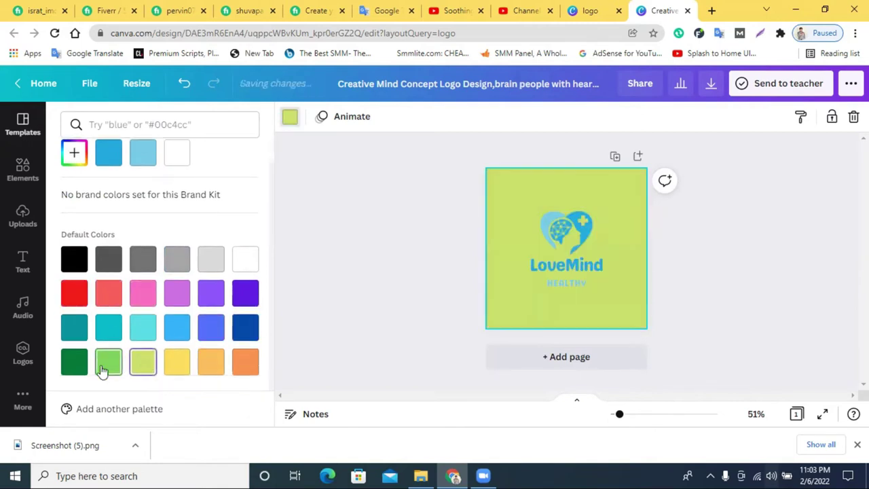
click(103, 371)
click(76, 366)
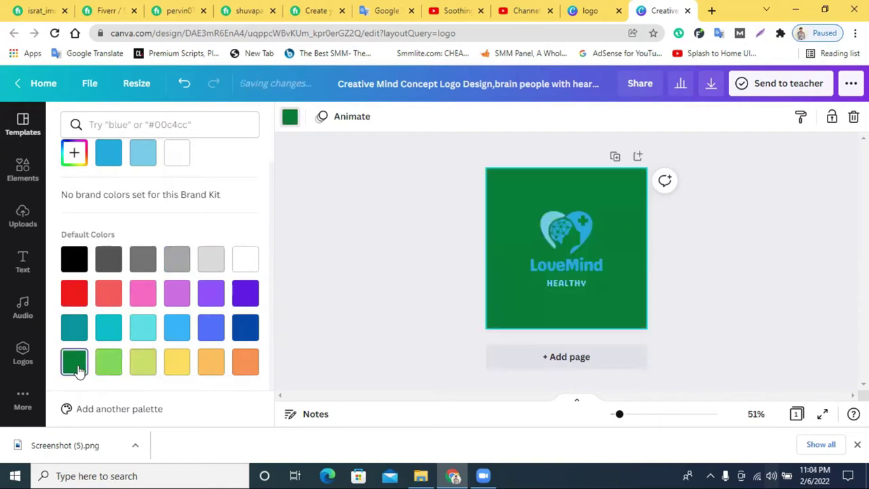
click(241, 263)
click(219, 267)
click(237, 267)
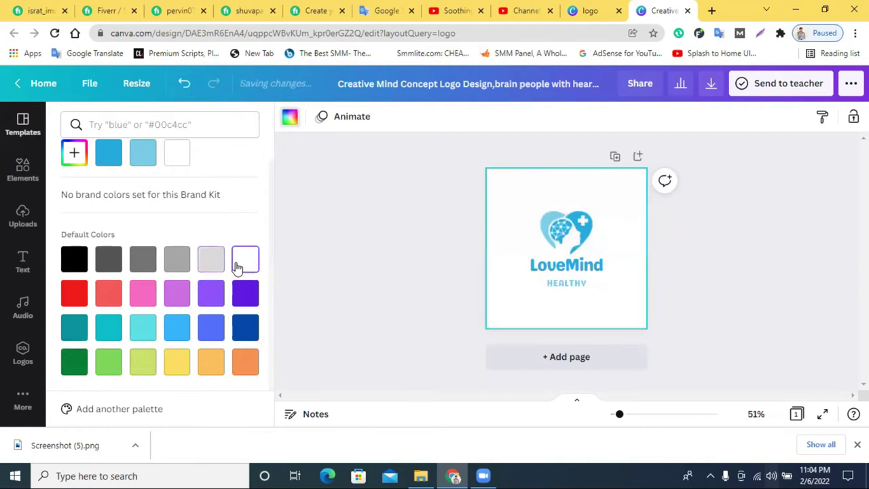
click(726, 270)
click(546, 245)
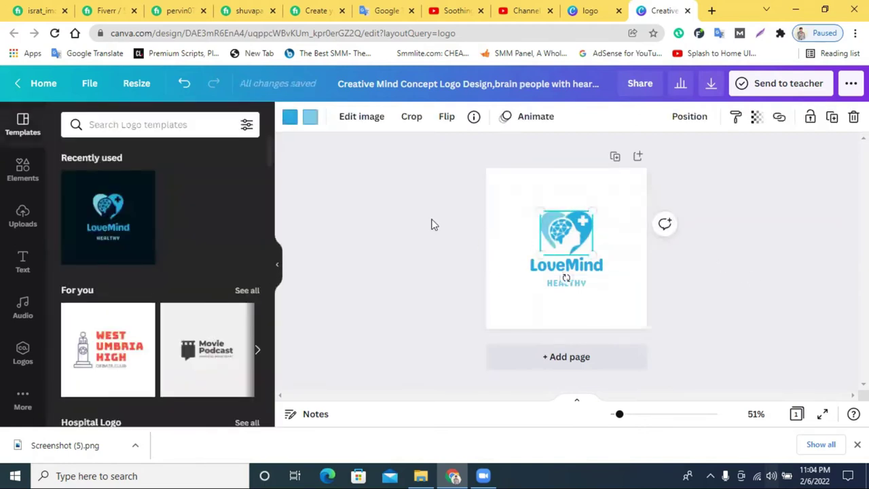
Recolour both the blue and black parts of the heart icon red.
click(309, 121)
click(73, 291)
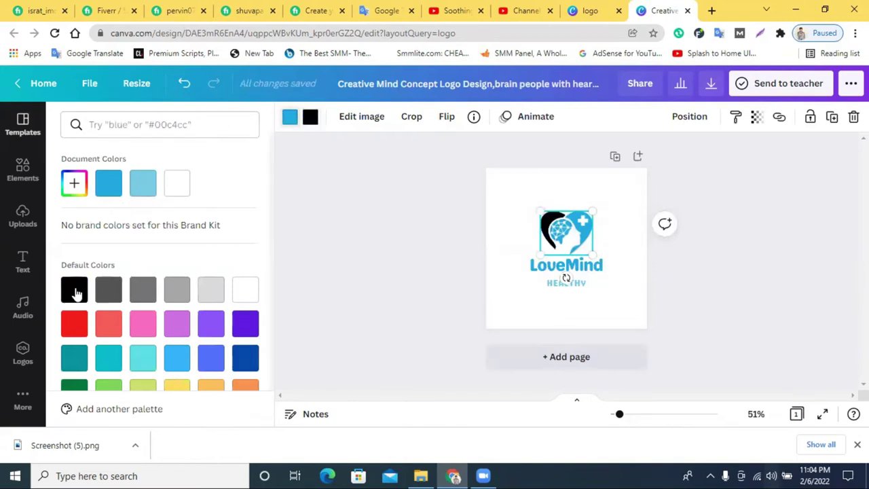
click(75, 291)
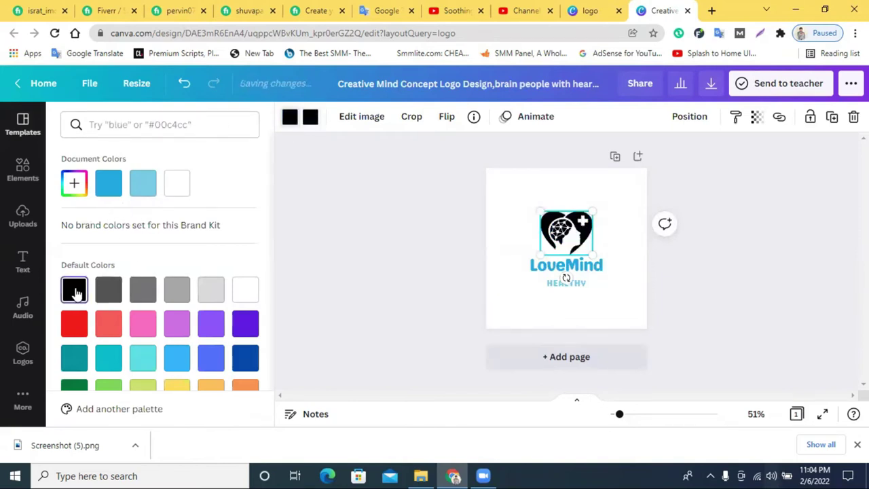
click(144, 322)
click(108, 322)
click(74, 323)
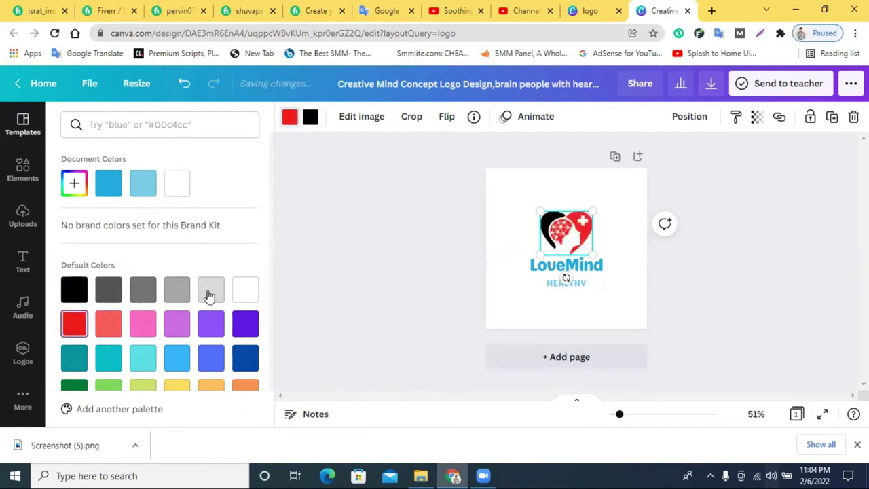
click(311, 116)
click(75, 324)
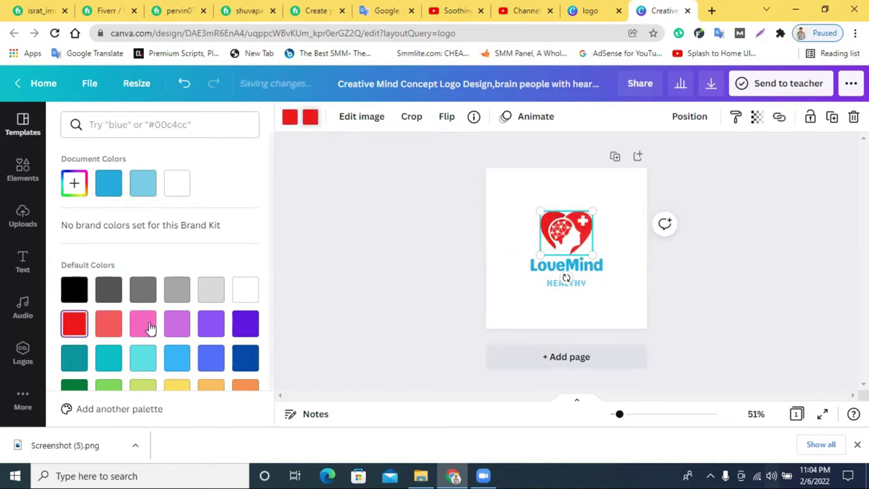
click(578, 271)
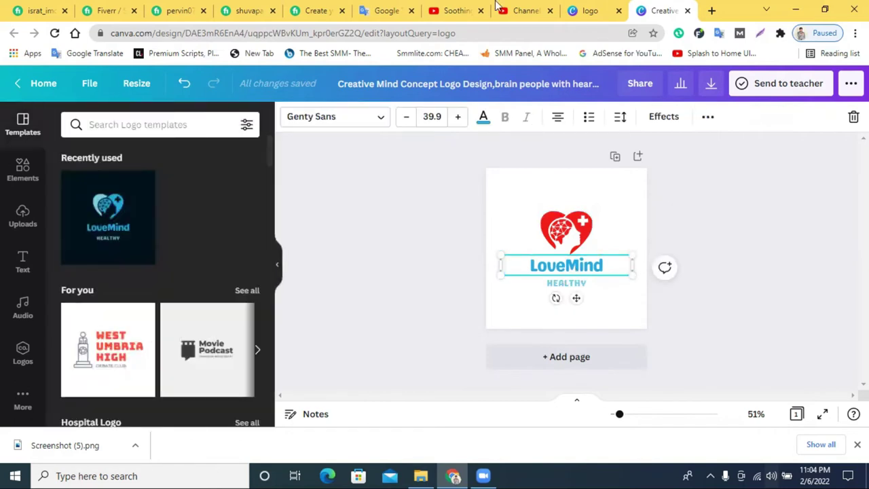
Copy the channel name 'Relaxing Music' from the YouTube Studio tab and return to Canva.
click(523, 11)
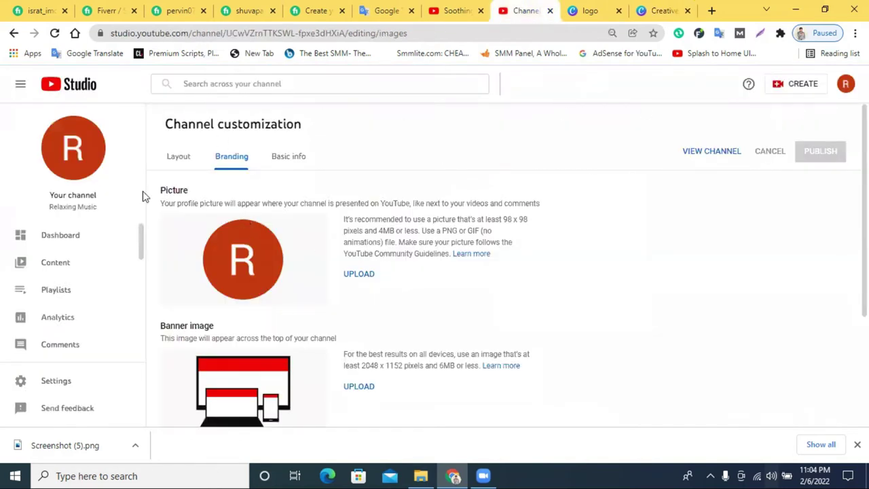
drag(50, 207, 96, 207)
right_click(89, 212)
click(99, 221)
click(661, 10)
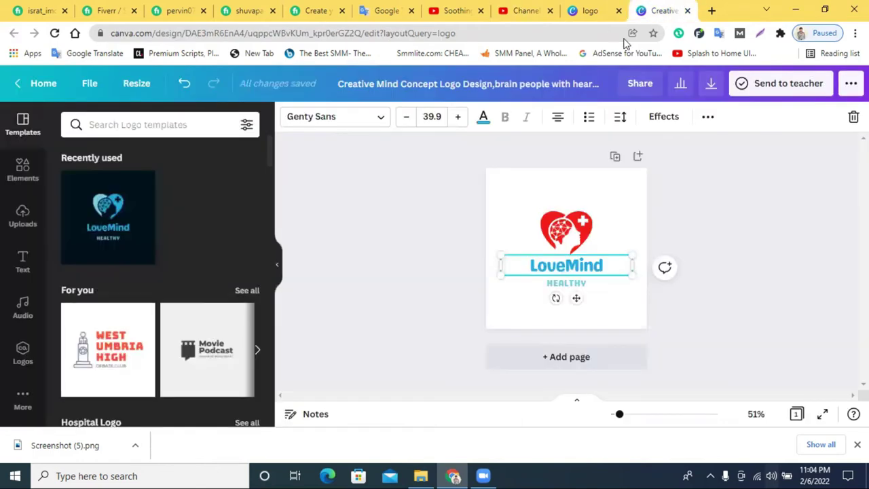
Replace LoveMind with 'Relaxing Music' on one line and remove the empty lines.
double_click(548, 266)
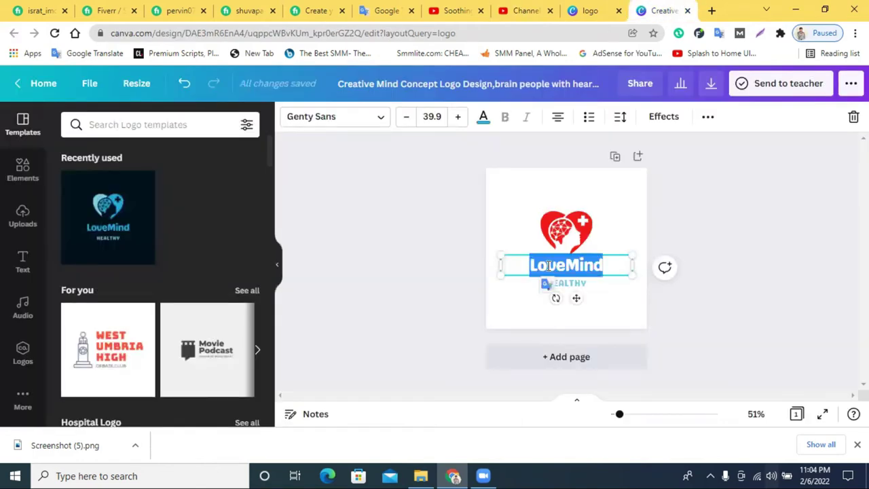
key(ctrl+v)
drag(634, 292, 648, 292)
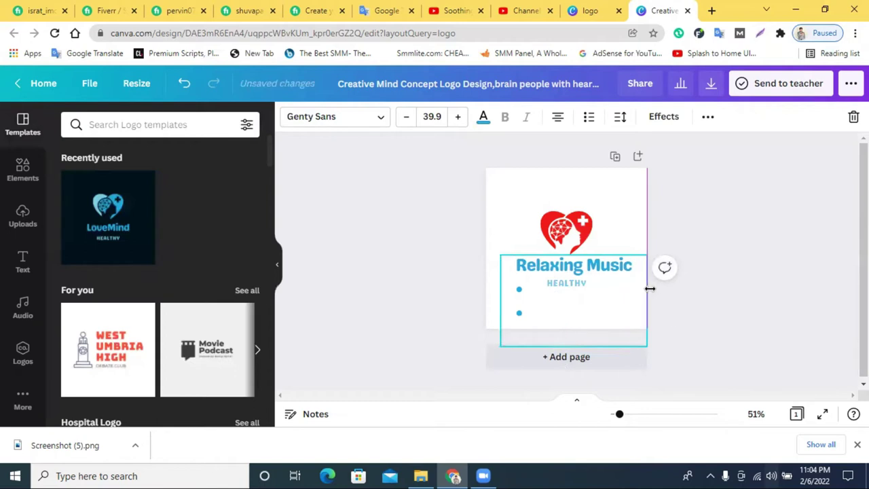
key(BackSpace)
key(BackSpace)
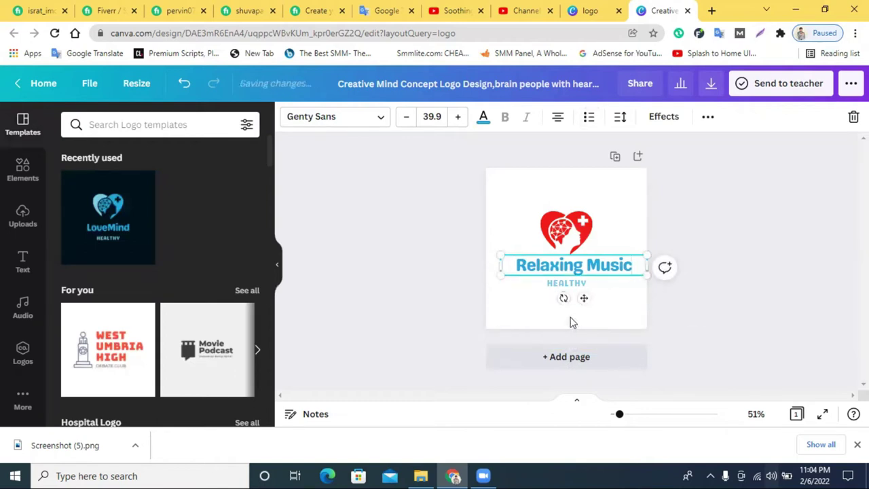
Drag the HEALTHY tagline off the page and recentre Relaxing Music under the heart.
click(565, 293)
drag(565, 294, 564, 360)
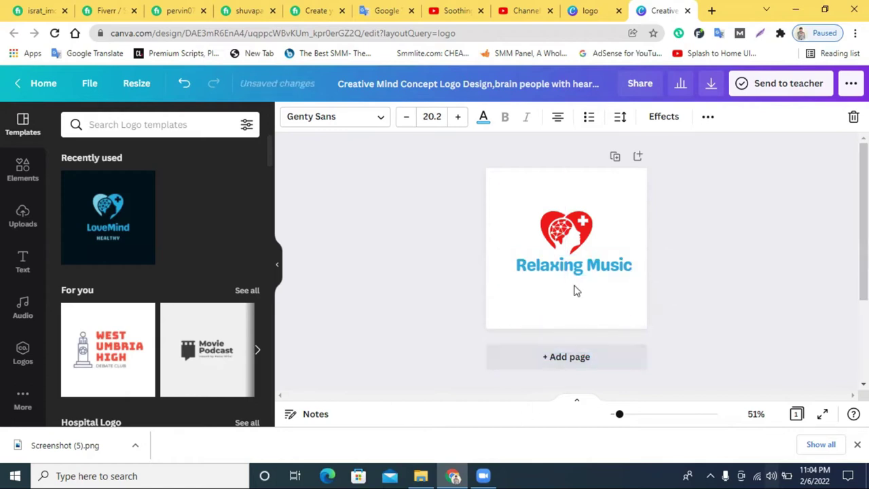
drag(582, 269, 571, 271)
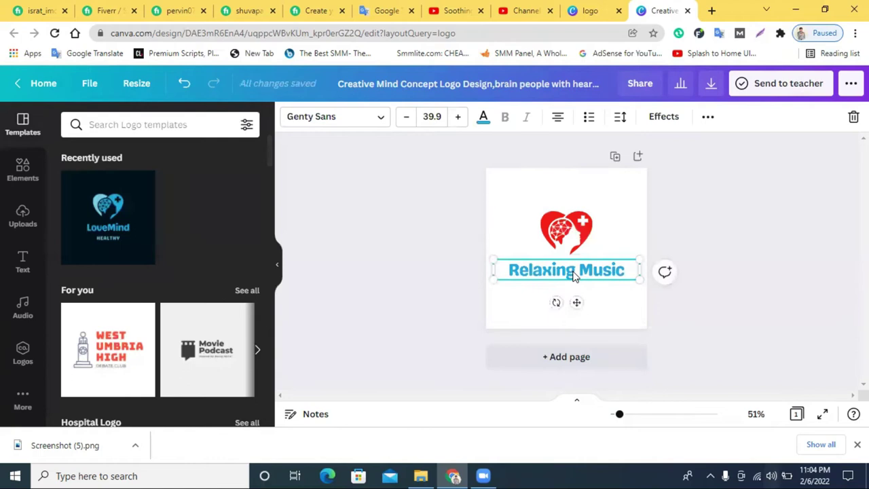
click(738, 237)
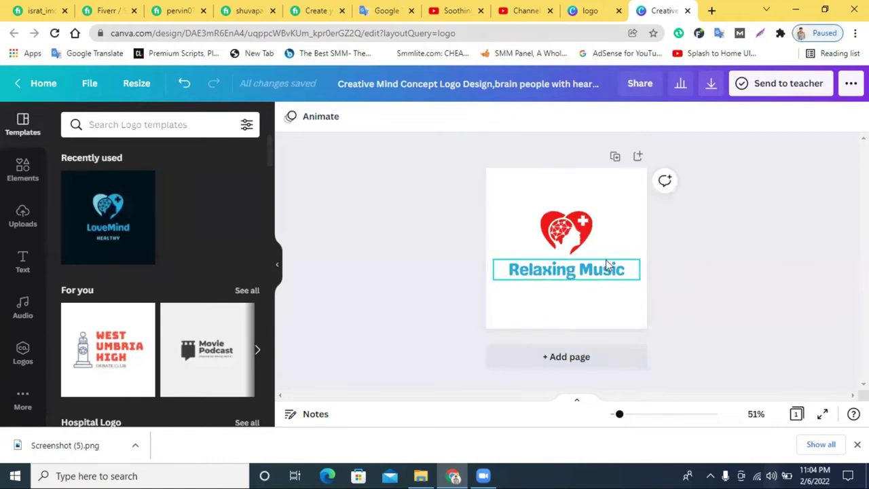
mouse_move(585, 270)
mouse_down()
mouse_move(596, 271)
mouse_move(590, 267)
mouse_up()
click(718, 231)
Set the Relaxing Music text font to Anonymous Pro, keeping it centred.
click(340, 120)
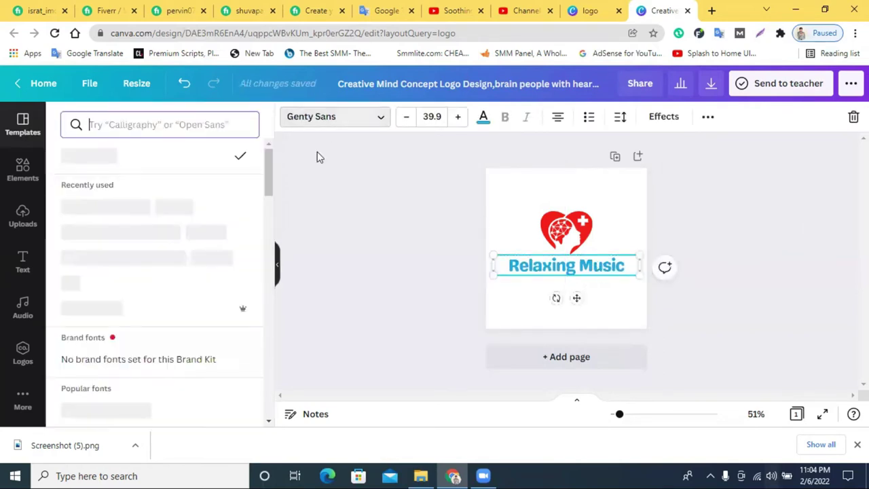
scroll(176, 272, down, 3)
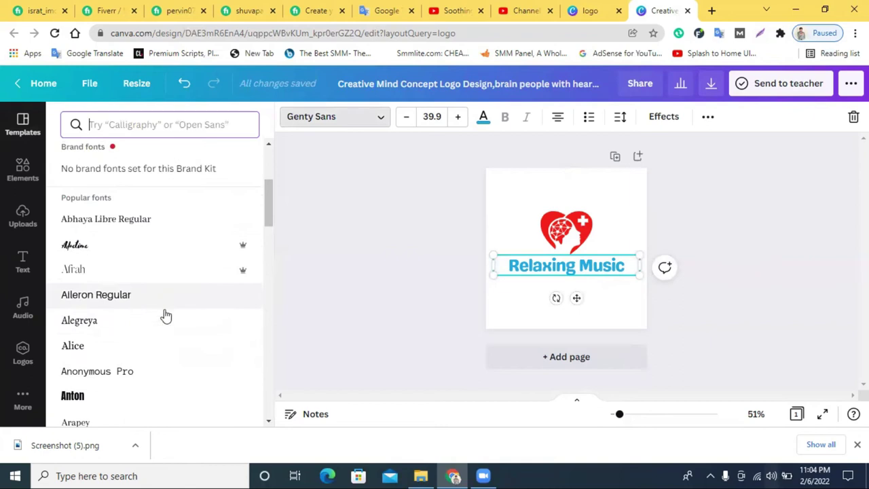
click(144, 371)
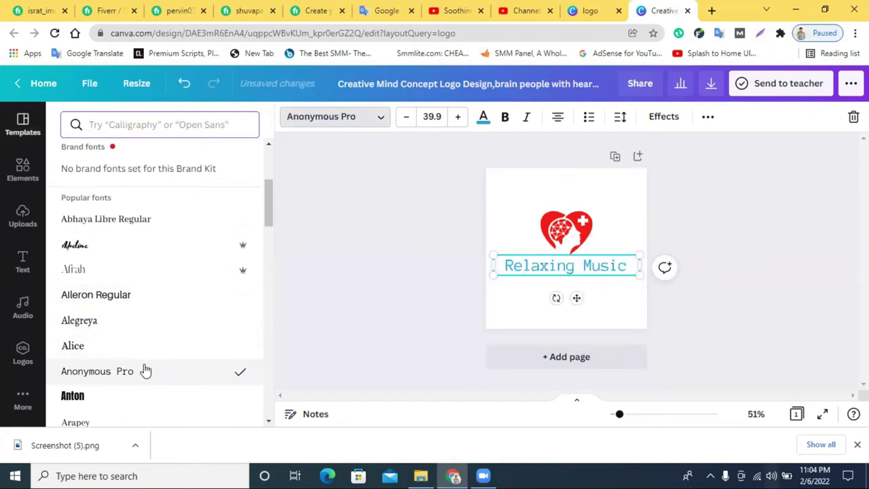
drag(573, 273, 574, 278)
Turn both red parts of the heart back to the blue document colour.
click(567, 231)
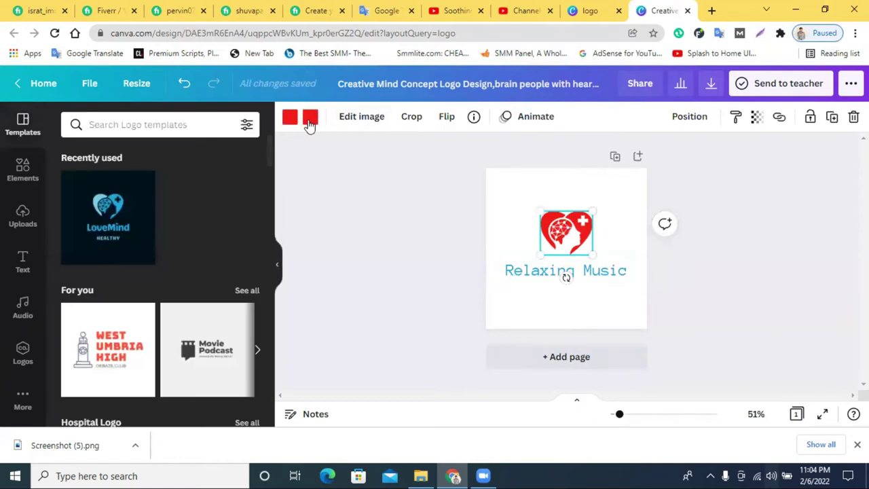
click(310, 121)
click(109, 183)
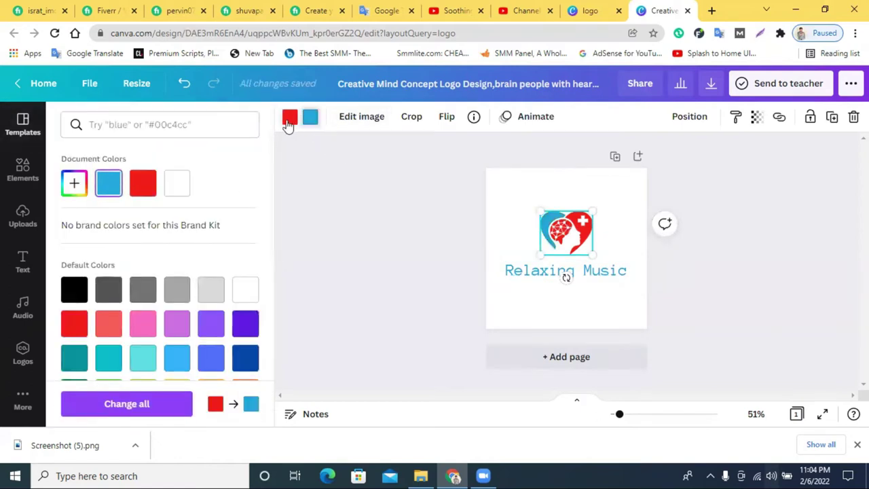
click(289, 120)
click(109, 183)
click(725, 252)
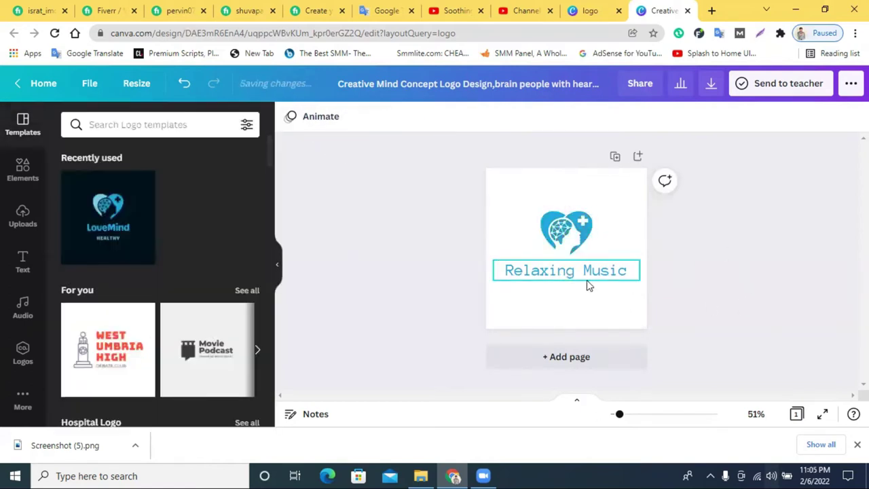
Nudge Relaxing Music slightly up and bring up the Download options.
click(589, 286)
drag(588, 272, 589, 268)
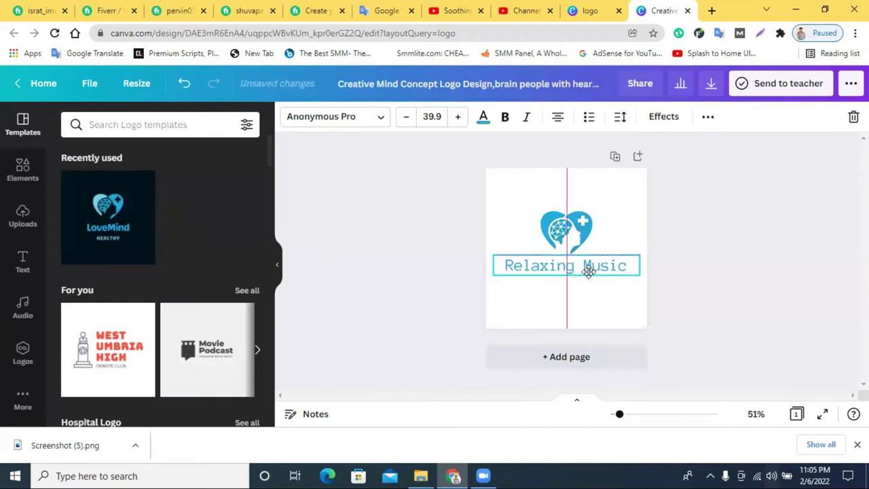
click(764, 250)
click(710, 87)
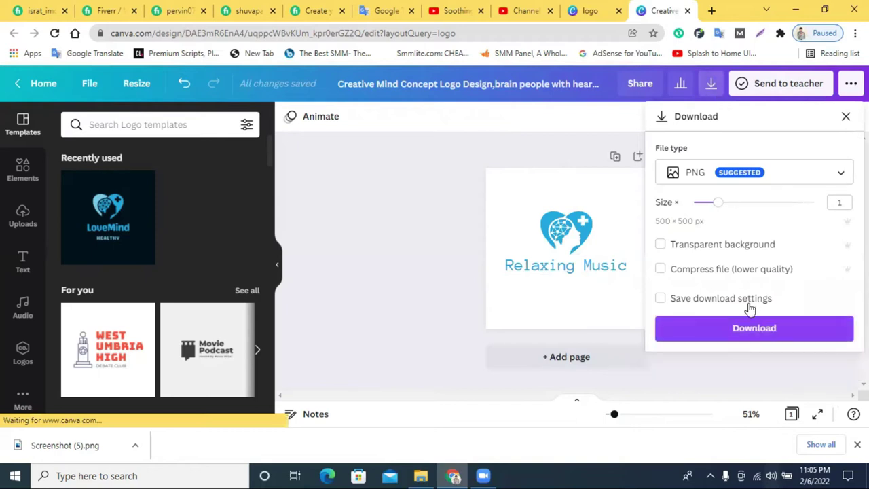
Download the Relaxing Music logo as a PNG file.
click(751, 330)
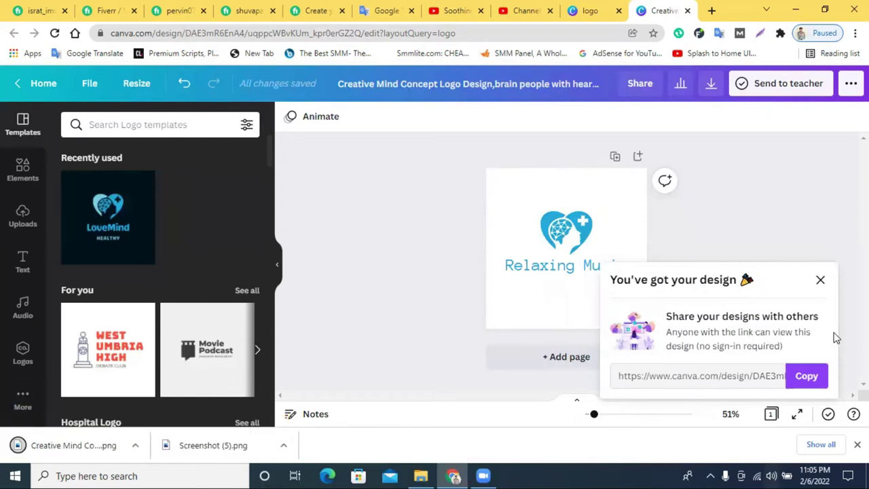
Upload the downloaded logo PNG as the Studio profile picture, then view the Soothing Relaxation channel.
click(527, 10)
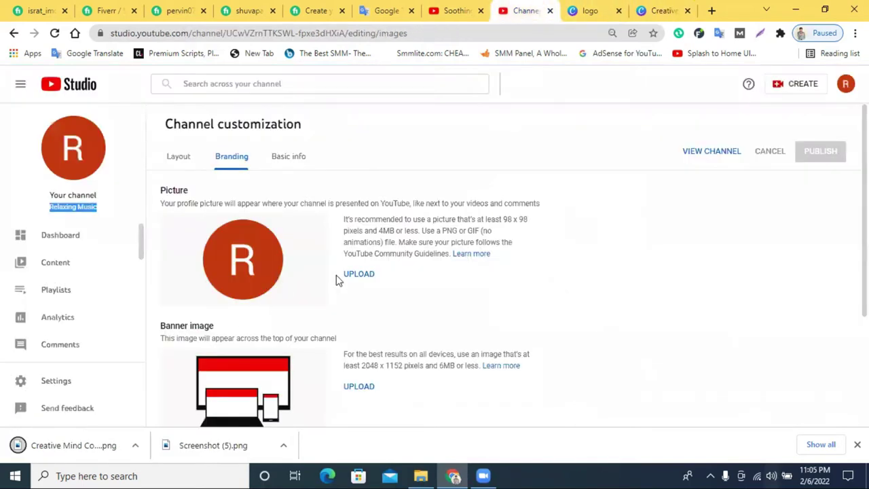
click(362, 278)
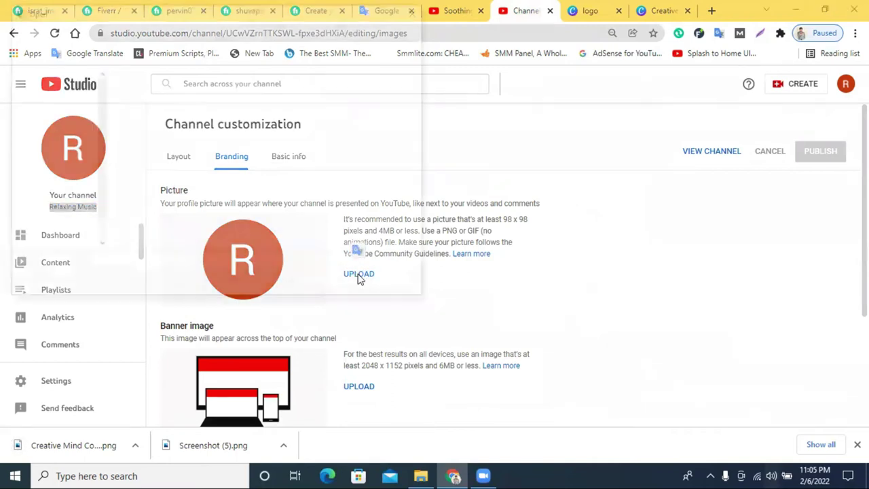
click(175, 107)
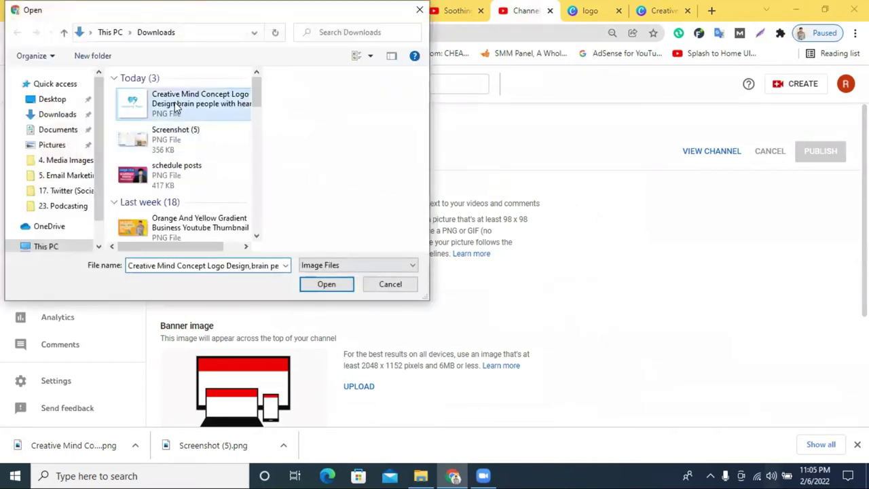
click(325, 284)
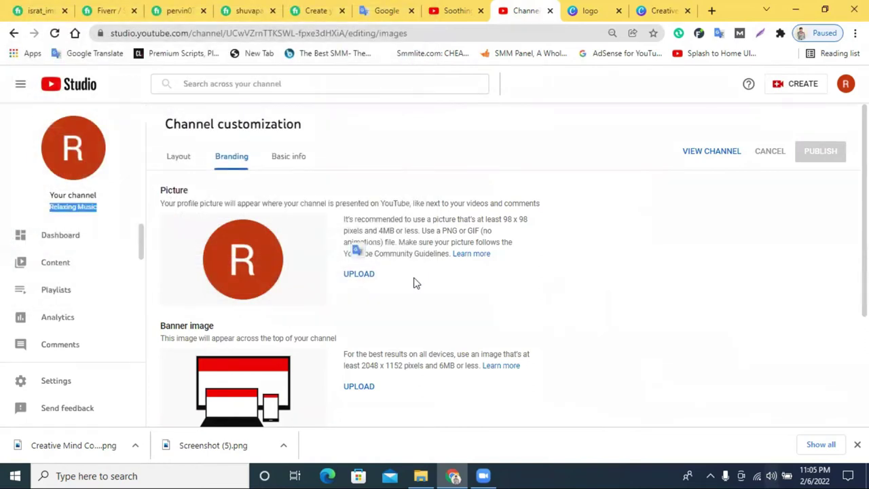
scroll(469, 282, down, 2)
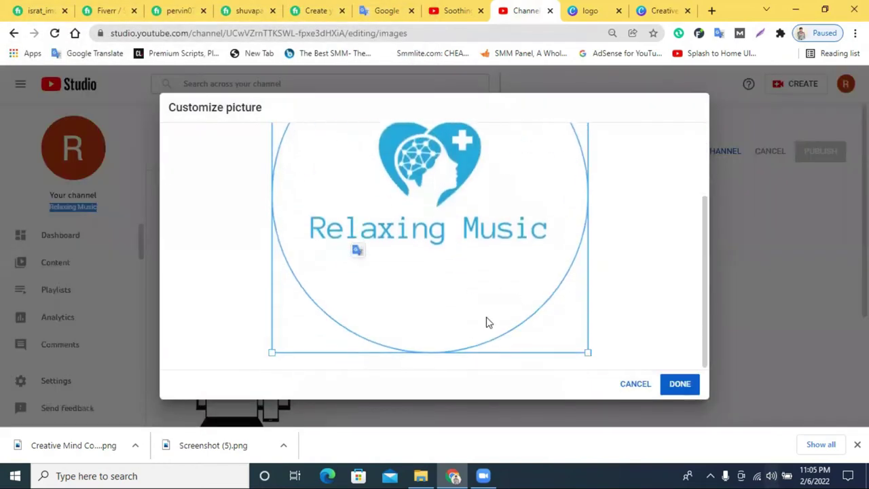
scroll(407, 299, up, 2)
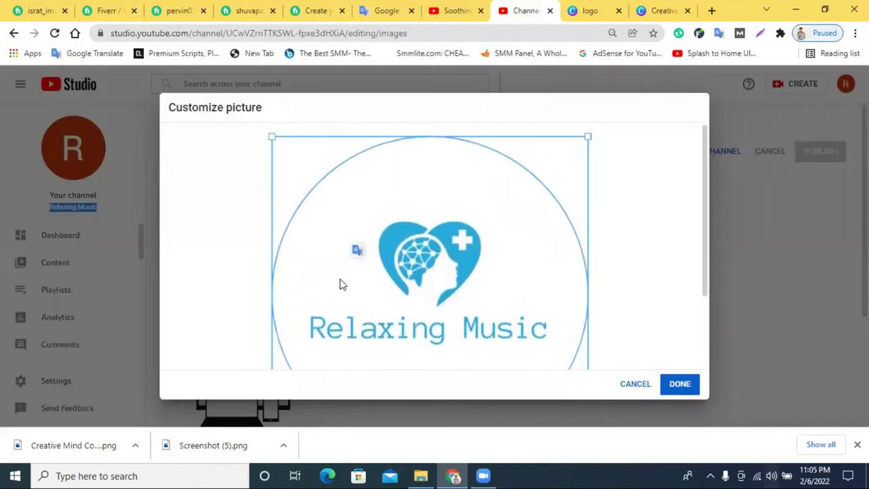
click(680, 385)
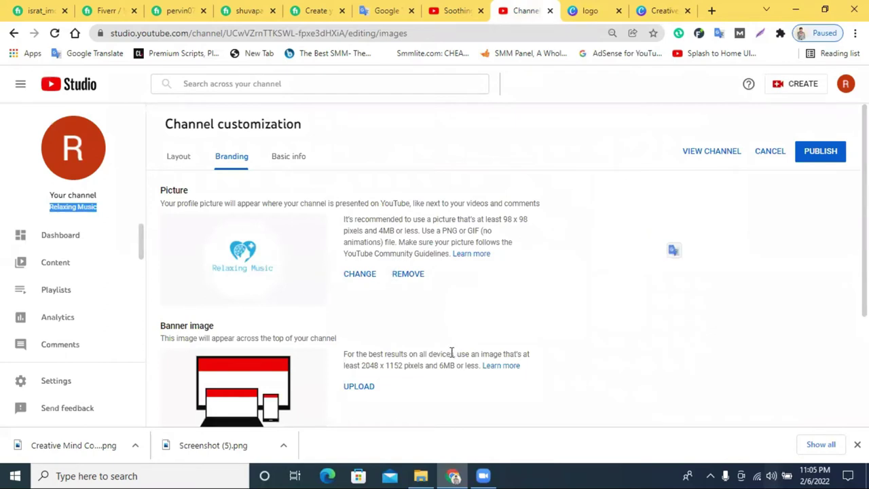
scroll(220, 355, down, 1)
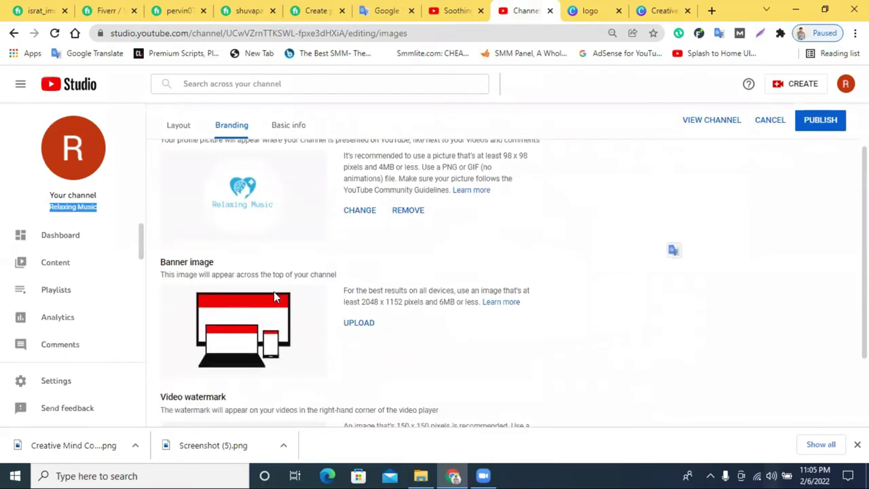
click(453, 10)
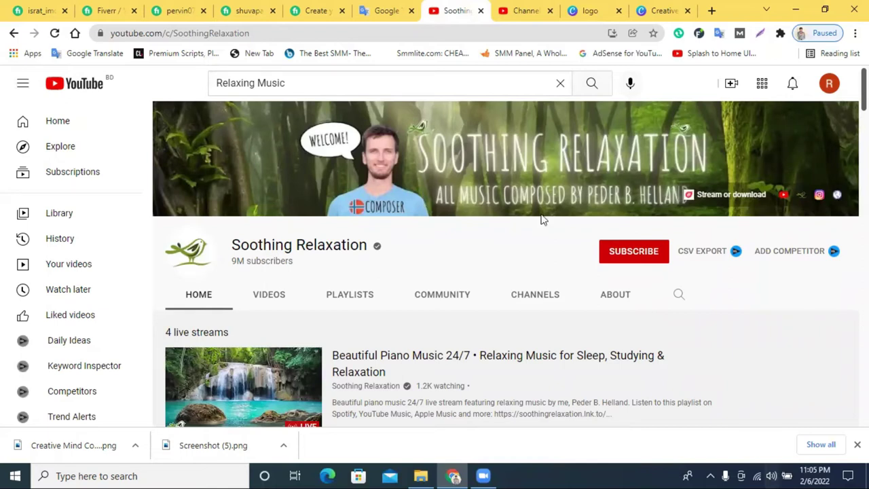
Search Canva templates for 'youtube channel art' and pick the YouTube Channel Art suggestion.
click(662, 10)
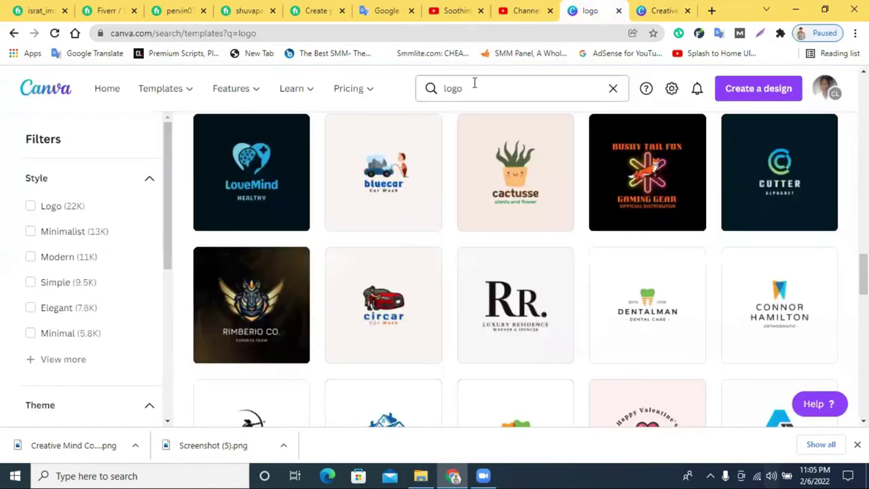
click(466, 89)
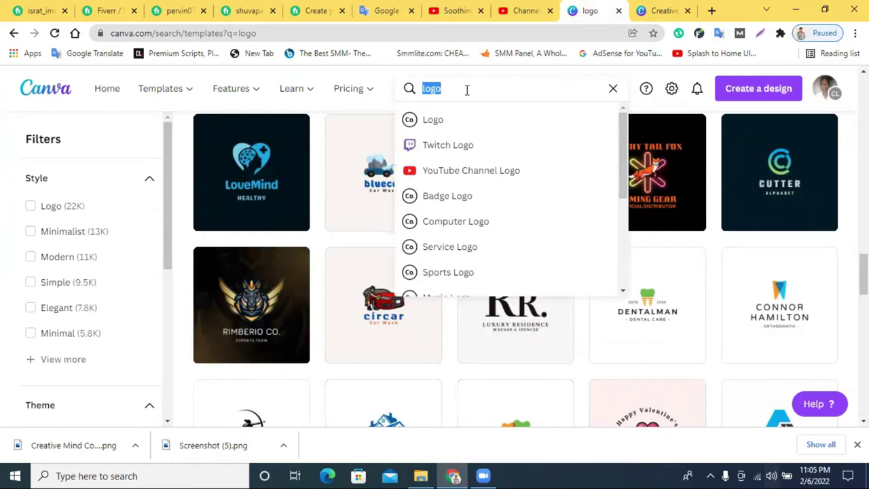
text(hannel)
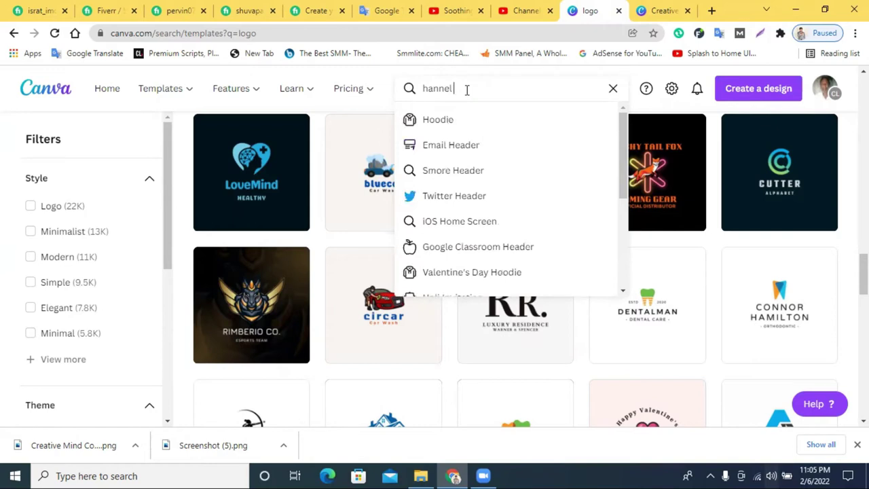
key(ctrl+a)
key(BackSpace)
text(y)
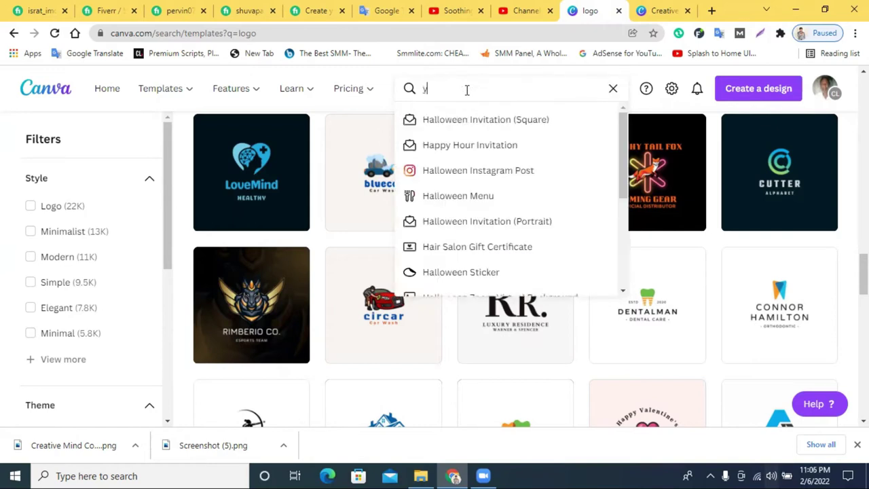
text(outube)
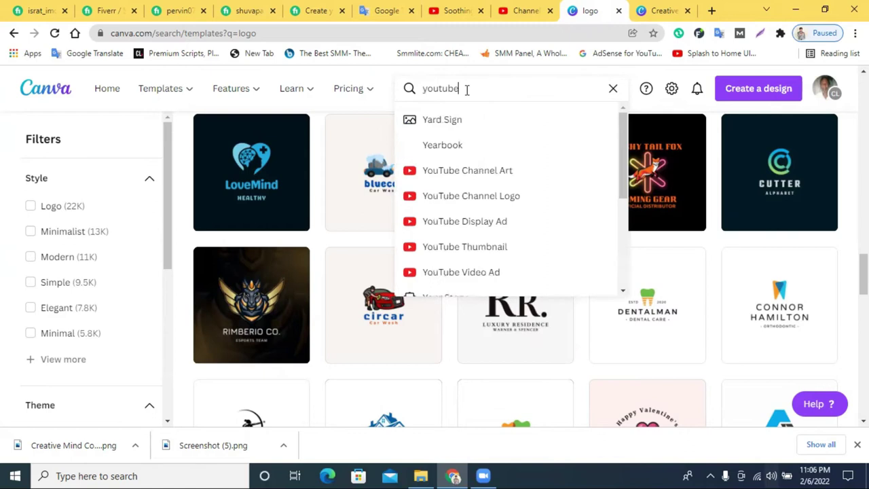
click(493, 177)
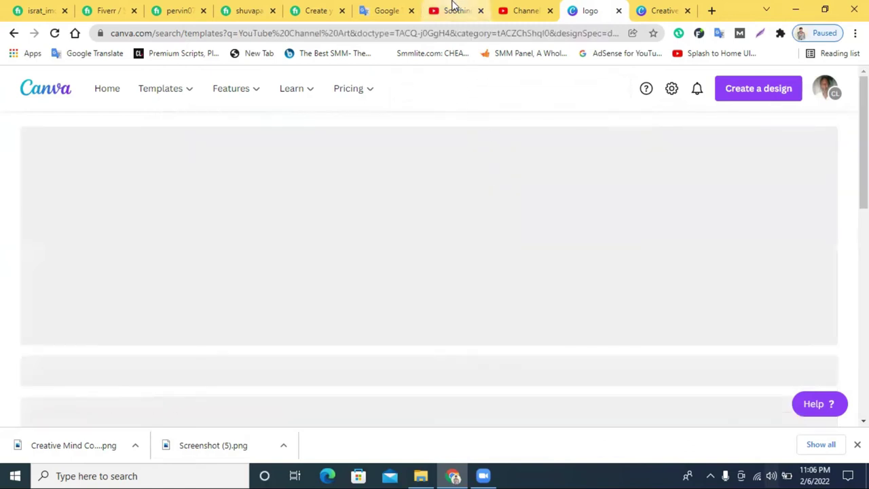
Close the logo design tab and browse the YouTube Channel Art template results.
click(452, 10)
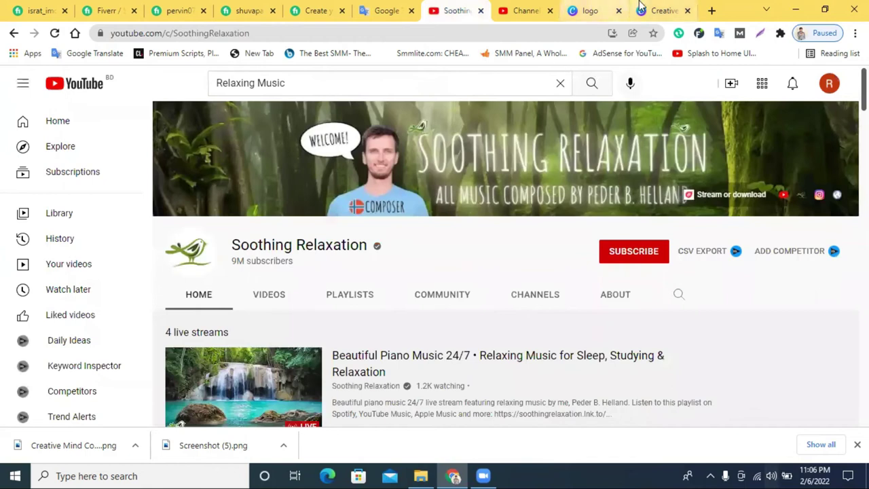
click(651, 8)
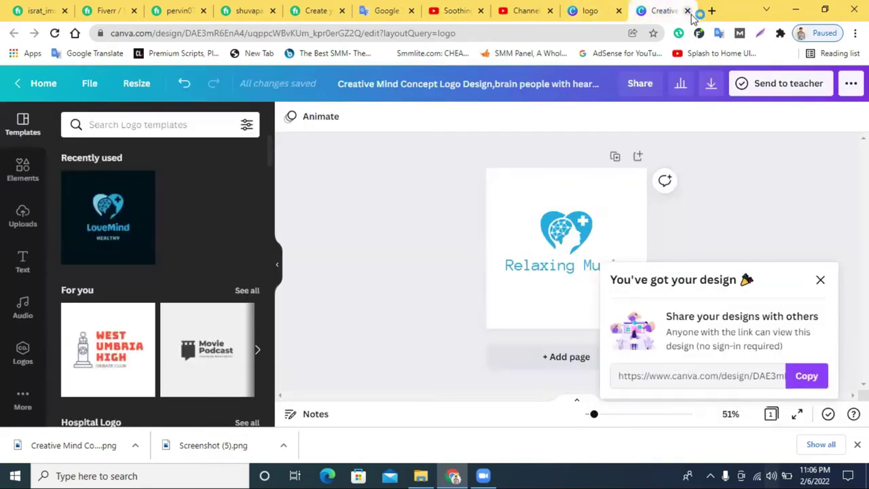
click(688, 11)
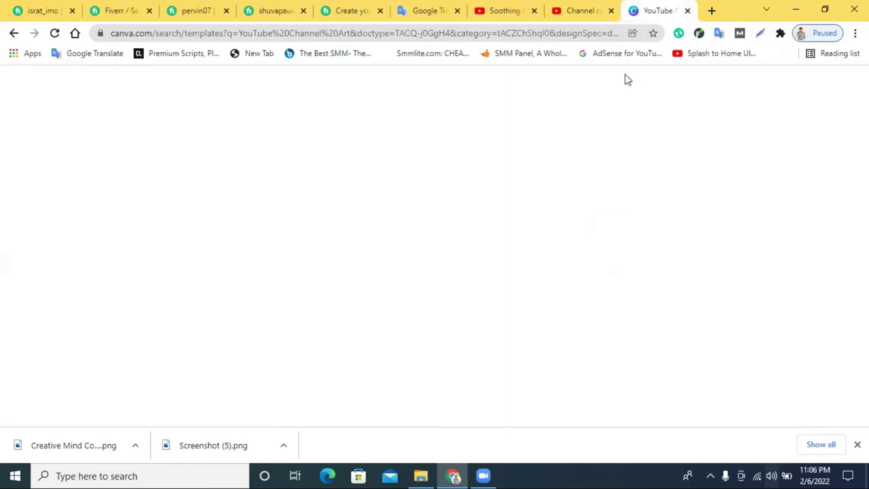
scroll(607, 258, down, 1)
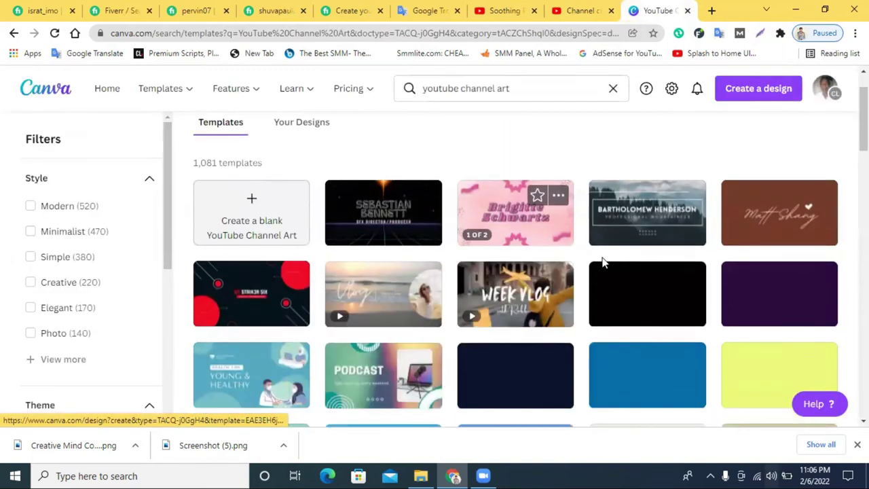
scroll(615, 263, down, 5)
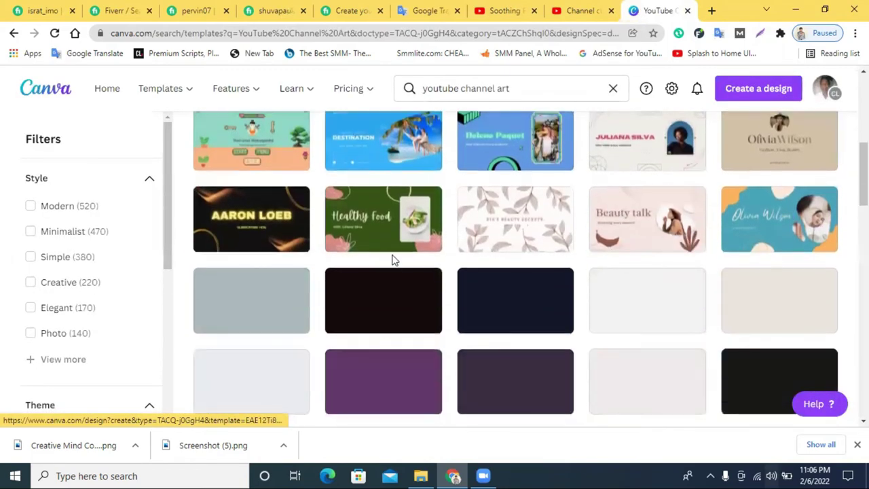
scroll(584, 251, down, 3)
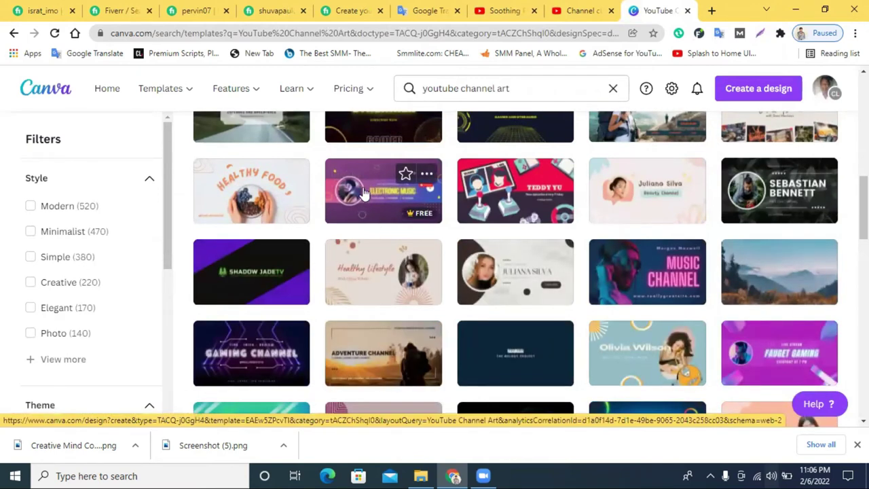
scroll(363, 192, down, 2)
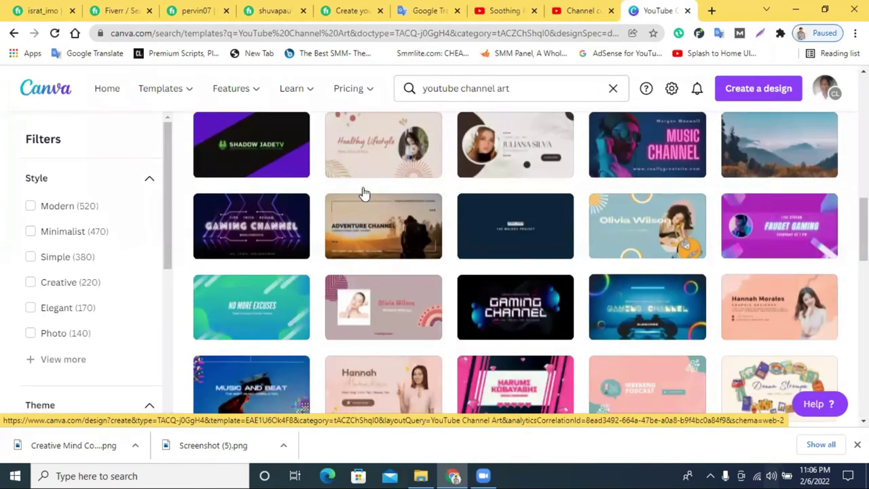
scroll(362, 192, down, 2)
scroll(363, 190, down, 2)
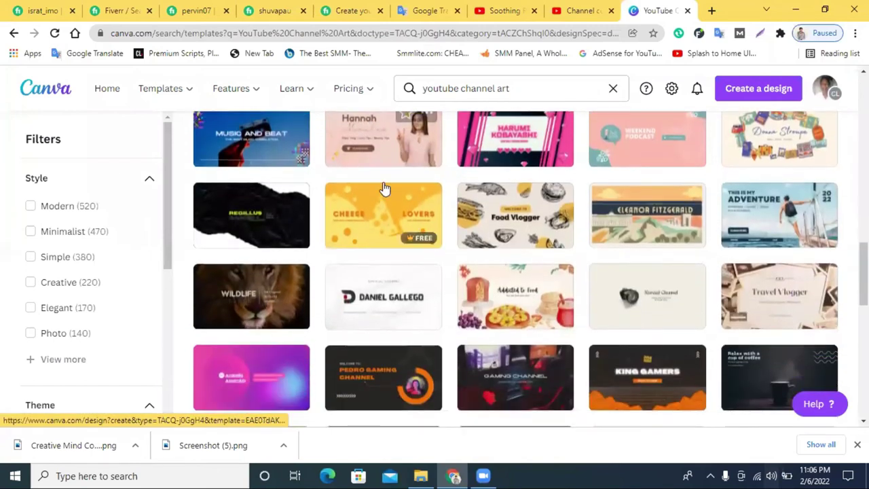
scroll(502, 225, down, 1)
scroll(466, 233, up, 6)
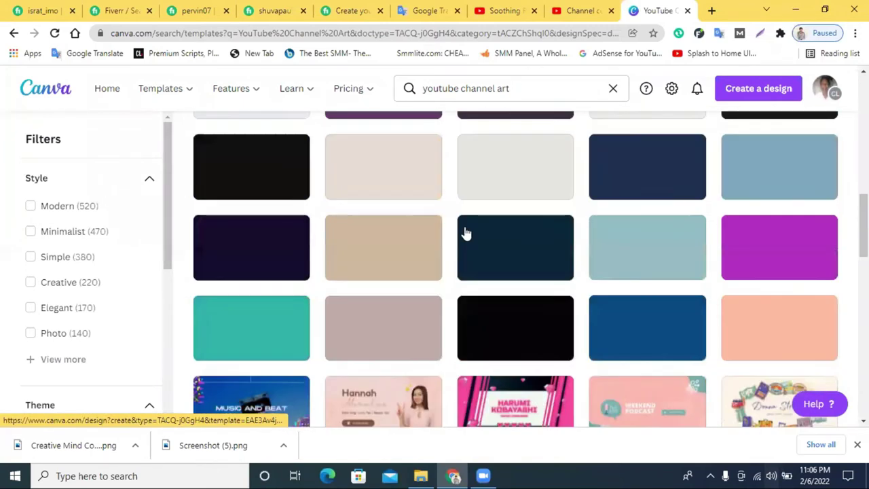
scroll(460, 237, up, 1)
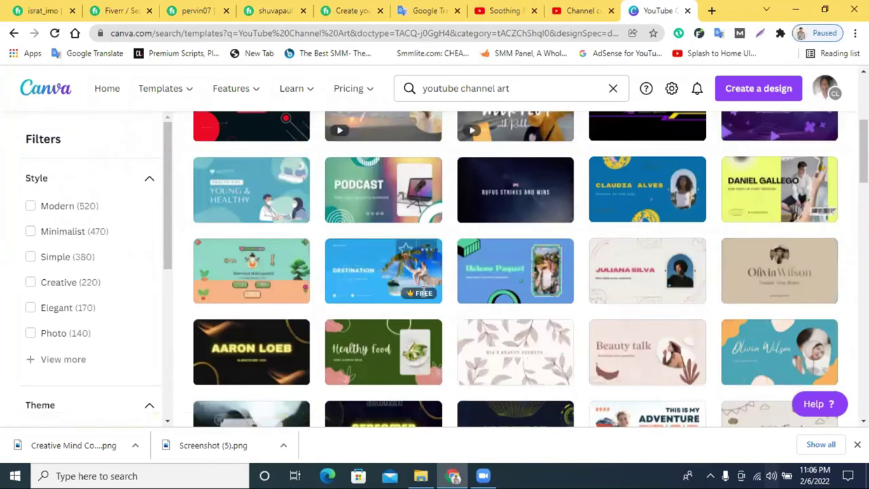
scroll(403, 287, up, 2)
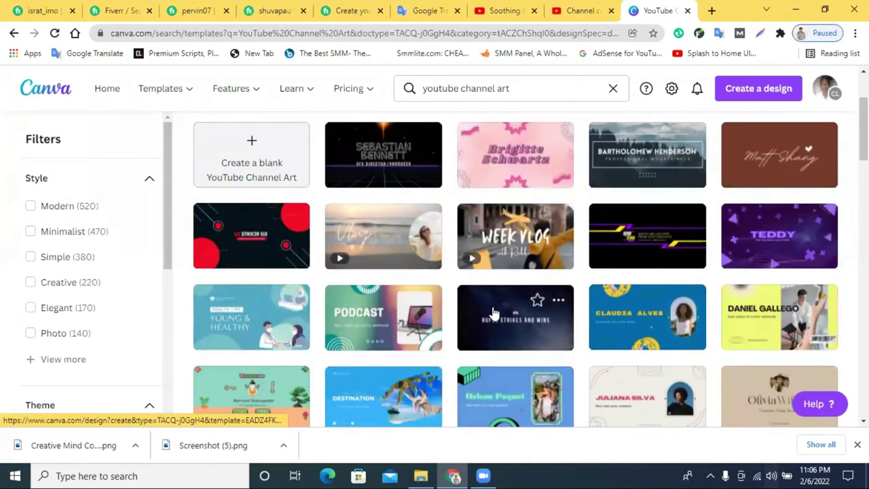
scroll(679, 275, up, 2)
scroll(442, 304, down, 4)
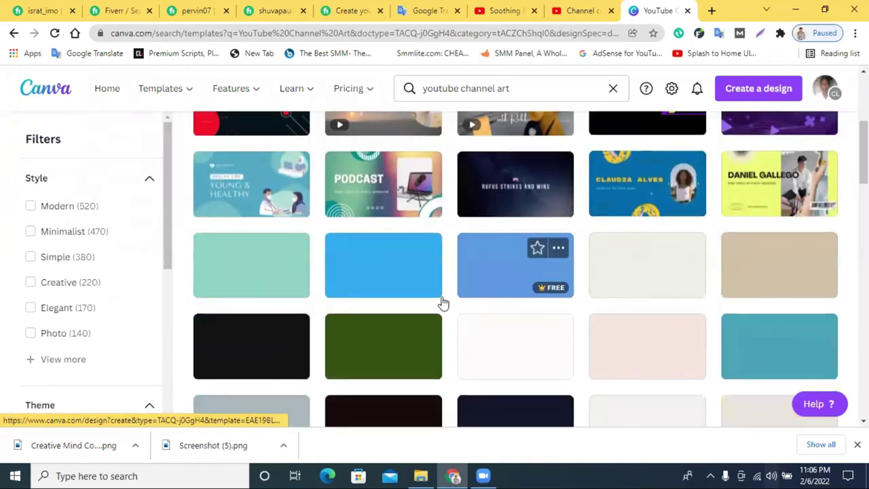
scroll(442, 303, down, 3)
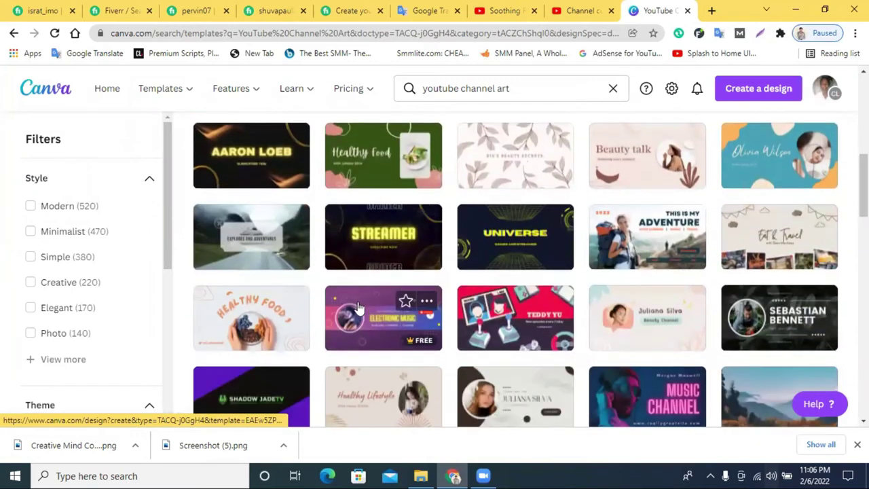
Open the purple Electronic Music template and recolour its background dark navy.
click(439, 269)
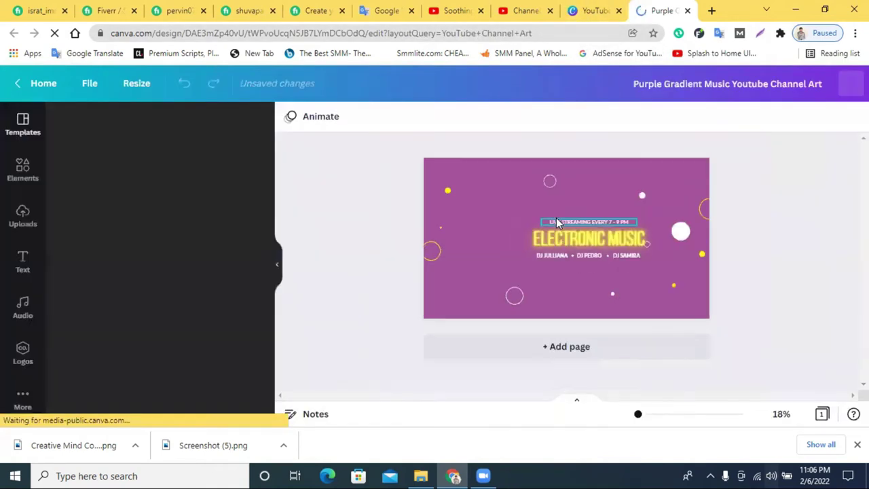
click(591, 187)
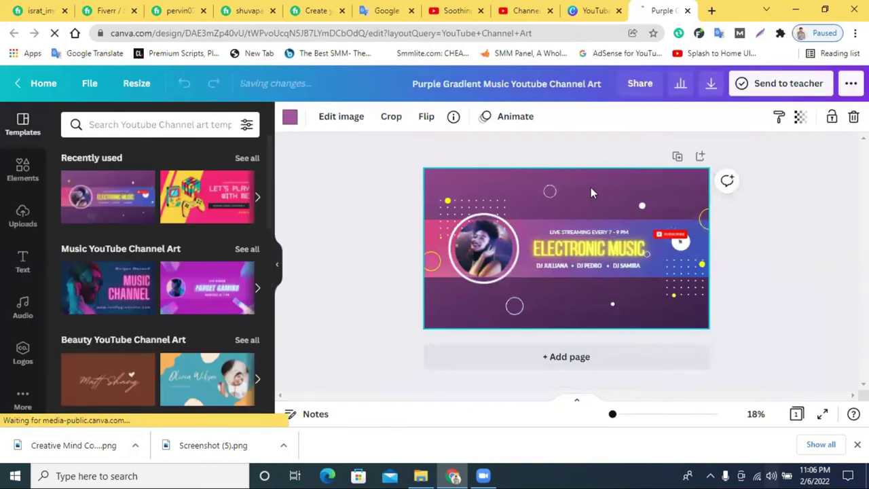
double_click(582, 192)
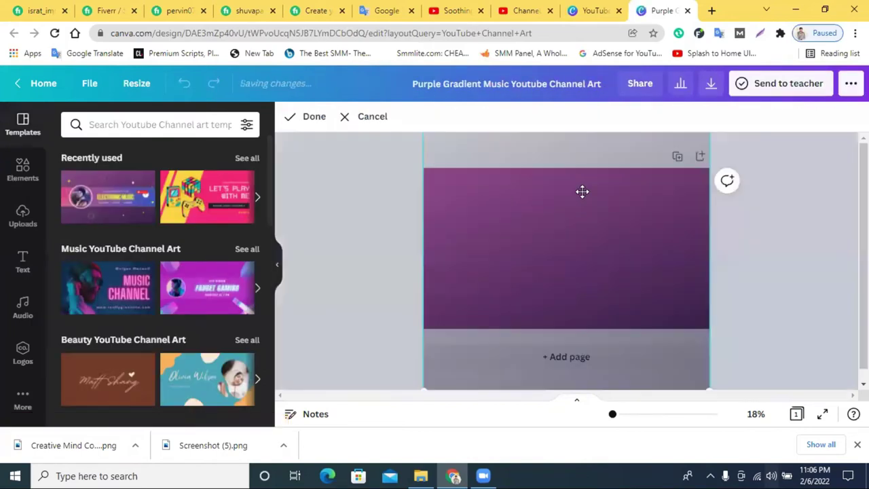
click(307, 208)
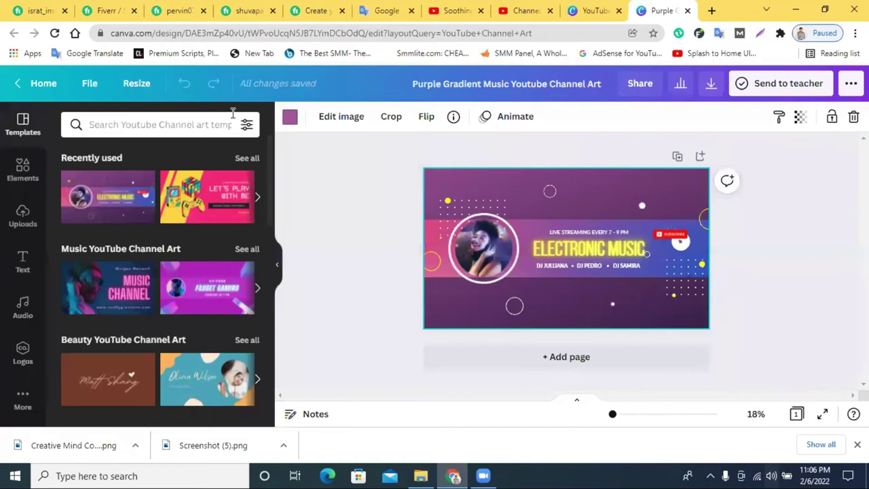
click(290, 121)
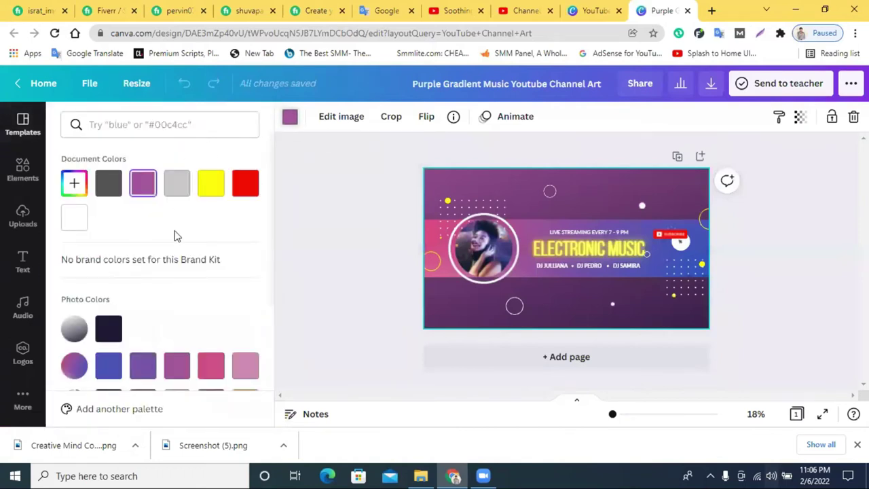
click(110, 330)
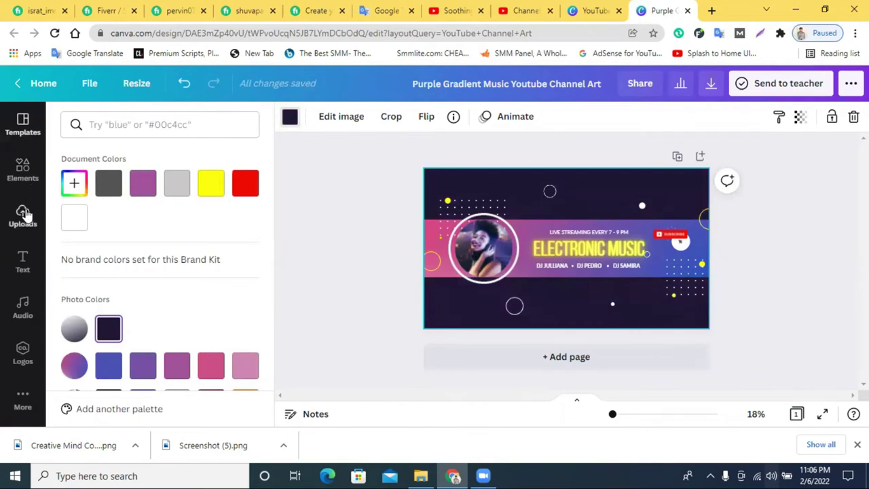
Bring up the Elements library panel beside the design.
click(20, 170)
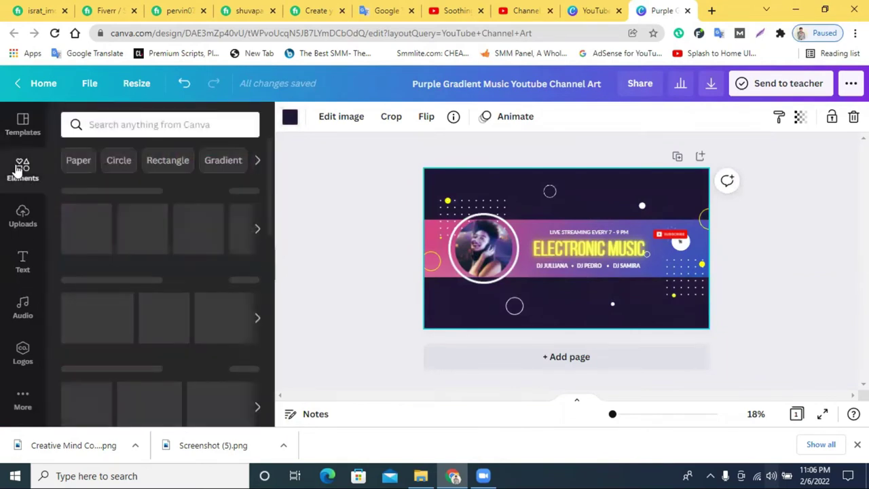
click(10, 133)
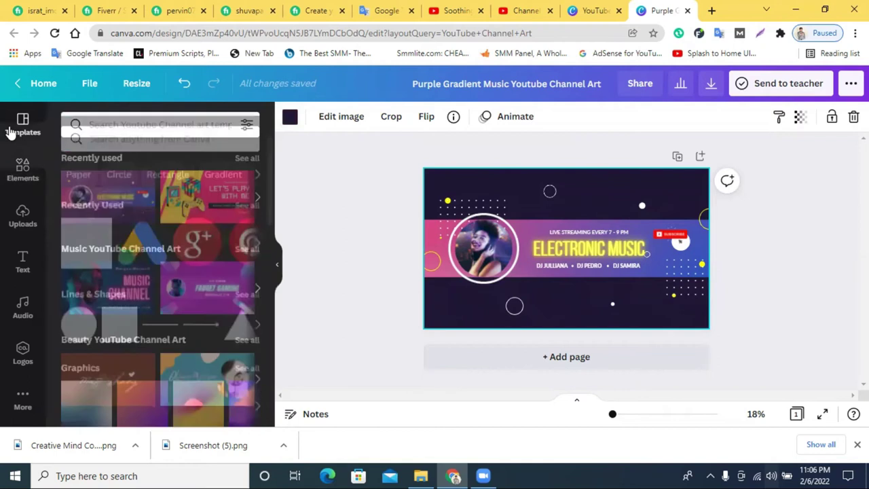
click(21, 169)
Search Elements for 'backround', then correct the search to 'neutral'.
click(119, 122)
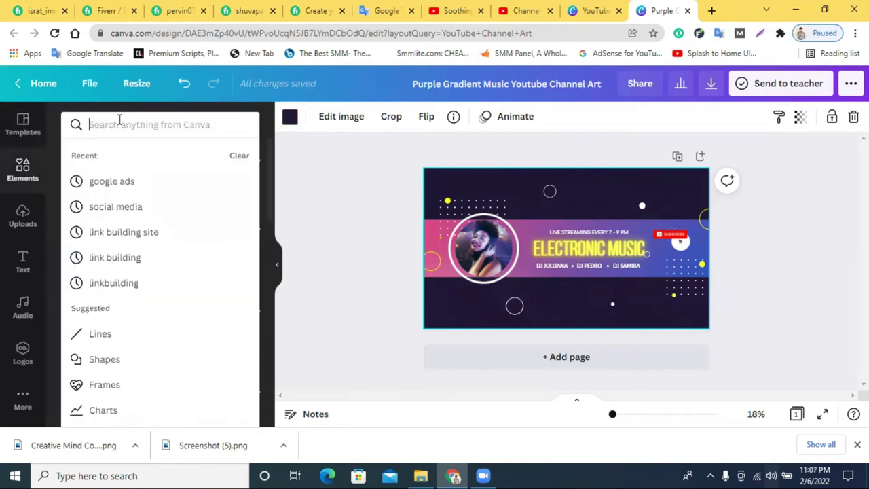
text(ack)
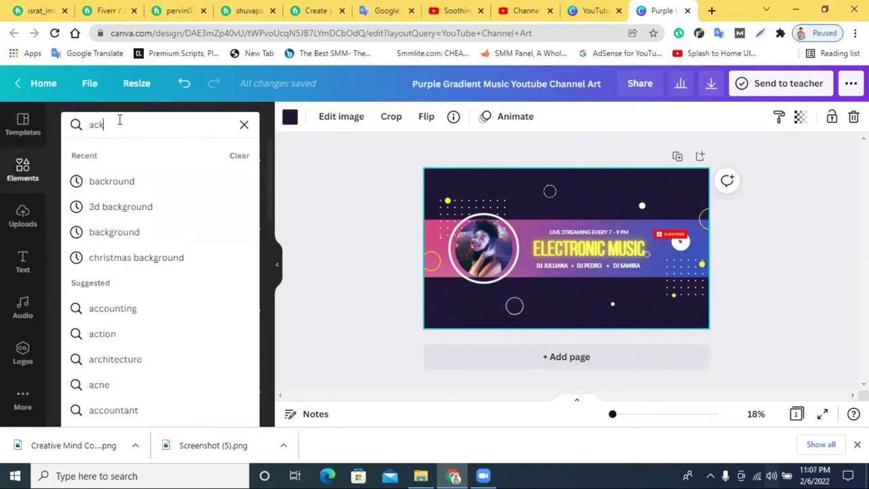
click(120, 182)
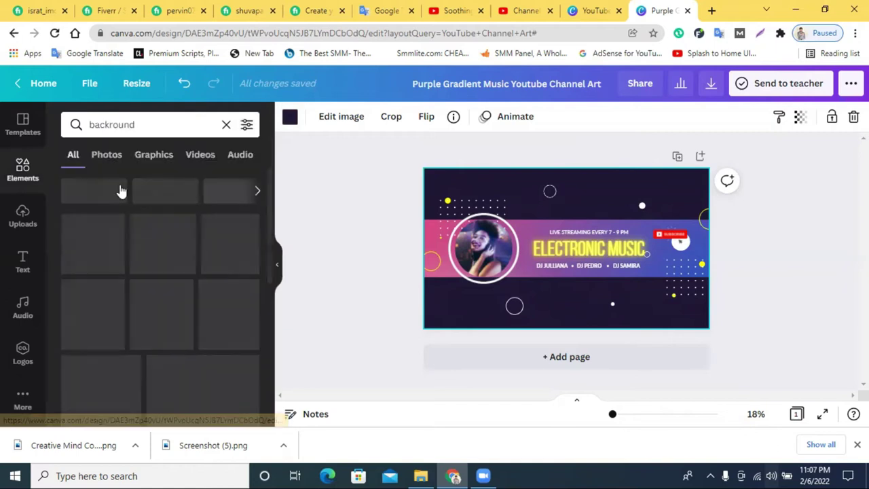
scroll(185, 269, down, 3)
scroll(163, 271, up, 3)
click(141, 125)
double_click(141, 125)
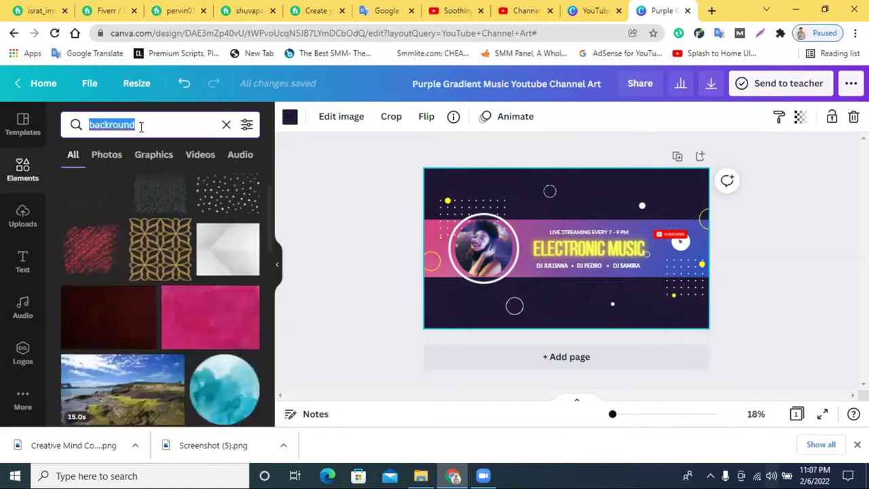
text(et)
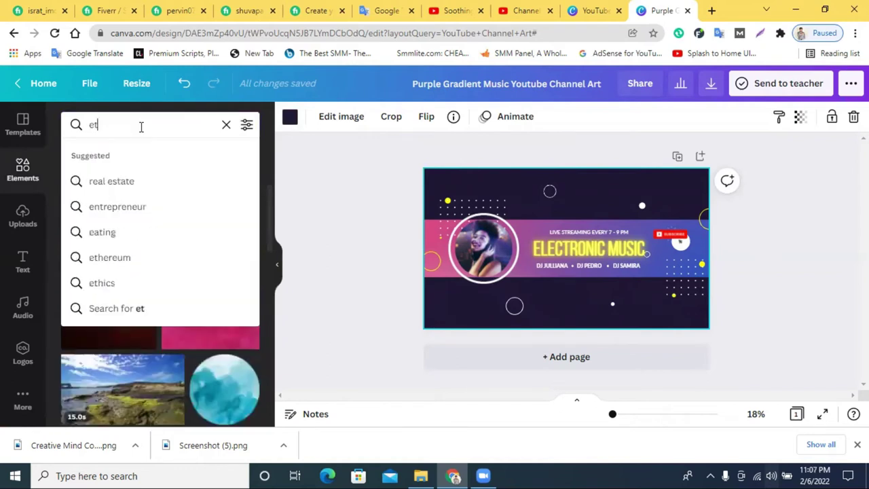
text(rul)
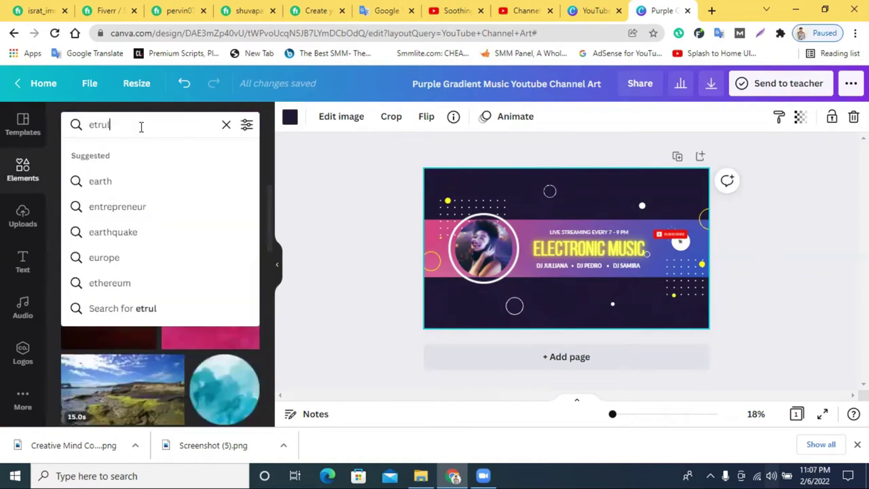
click(91, 124)
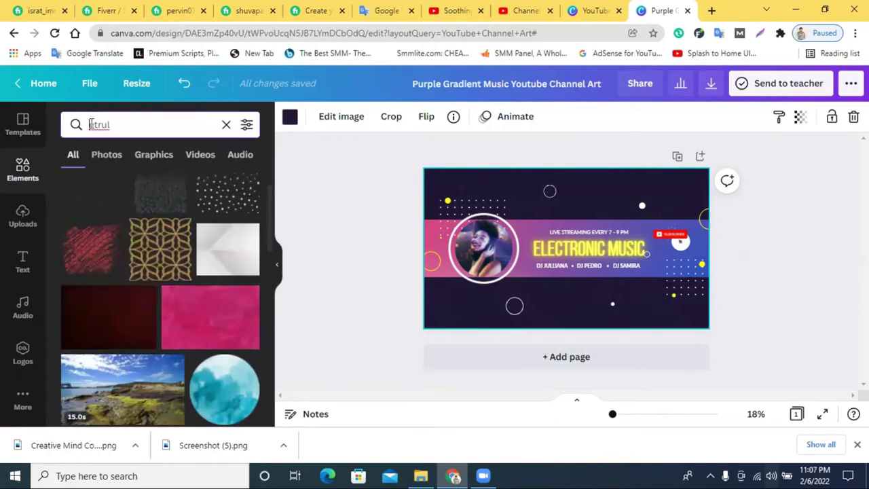
text(n)
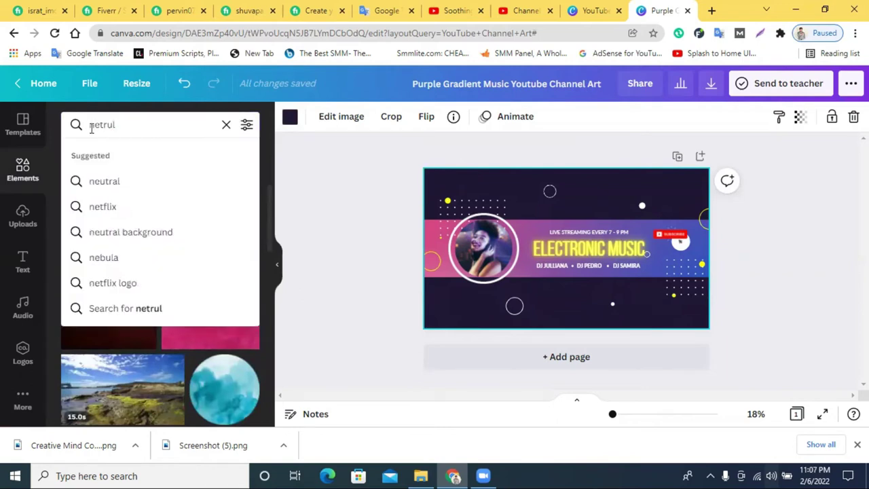
click(112, 181)
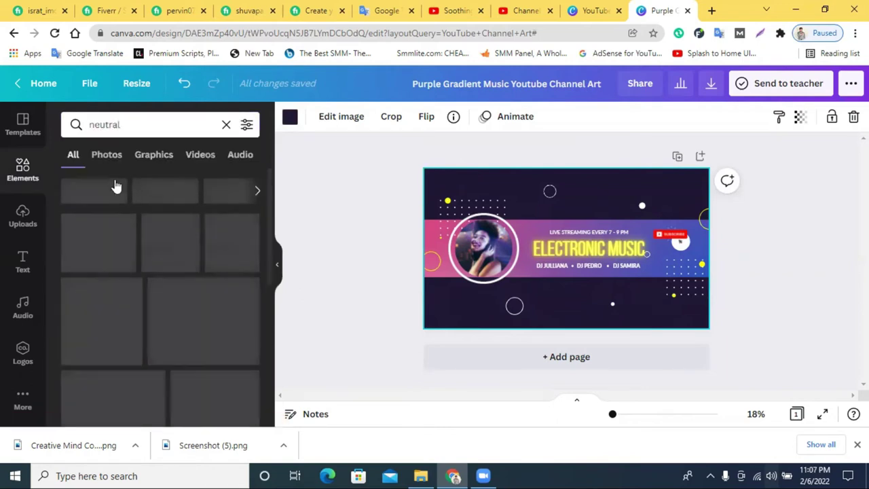
Add the 30-second glowing video to the banner, then drag it off to remove it.
scroll(173, 252, down, 5)
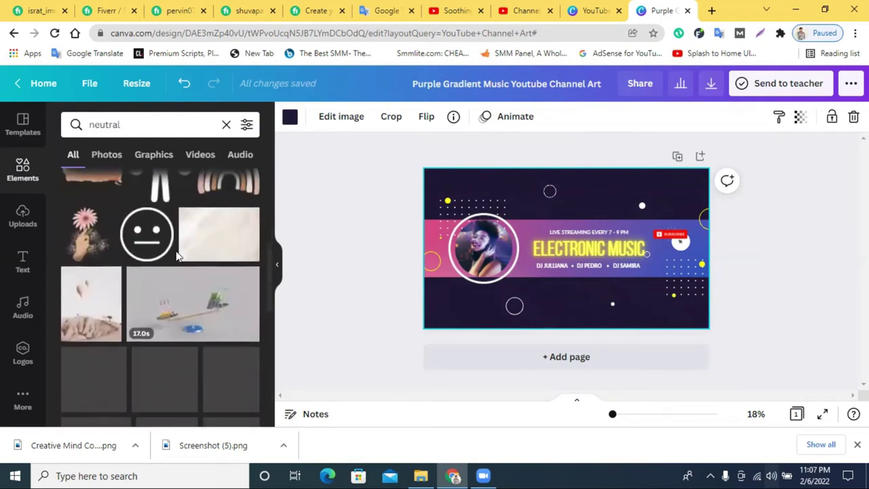
scroll(177, 257, down, 6)
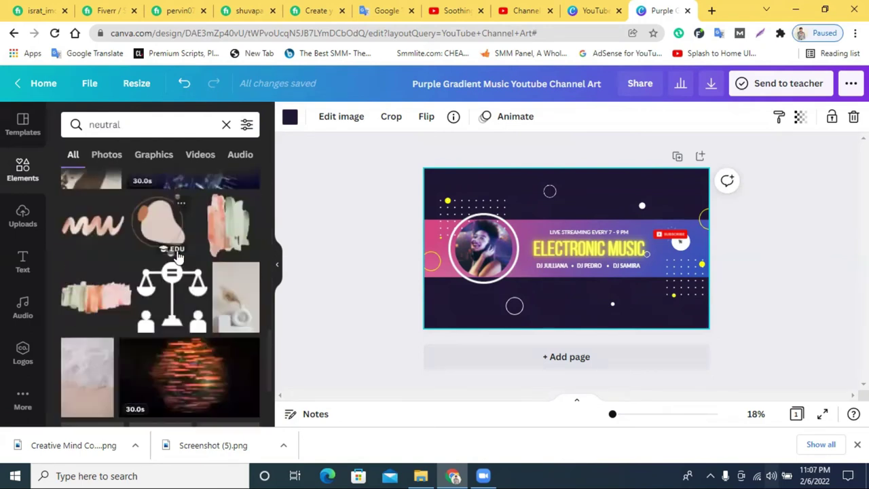
scroll(177, 257, down, 5)
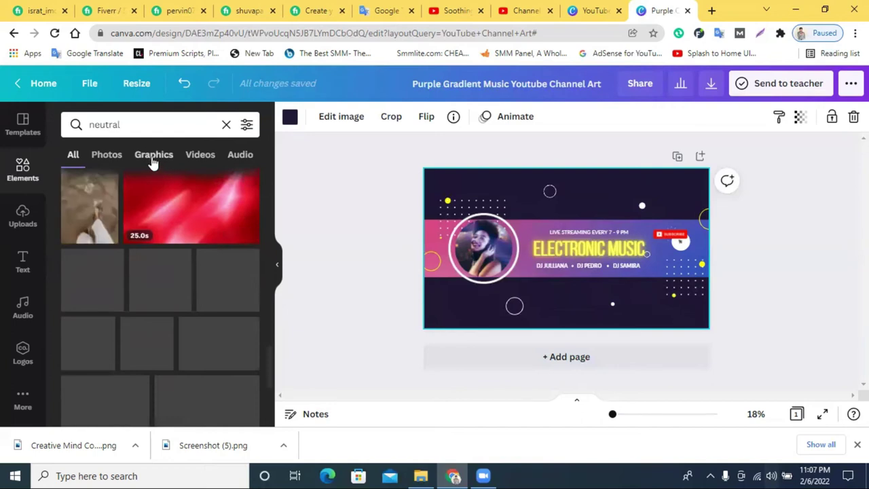
scroll(175, 338, down, 4)
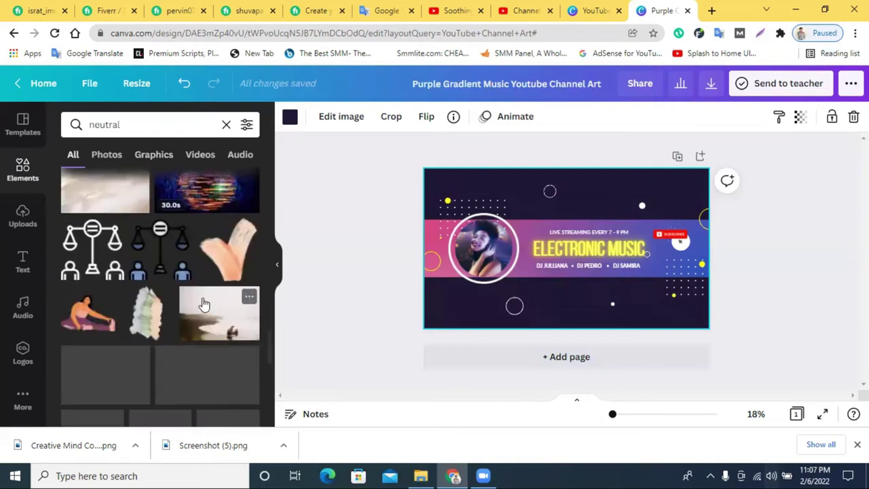
scroll(196, 252, up, 1)
click(191, 244)
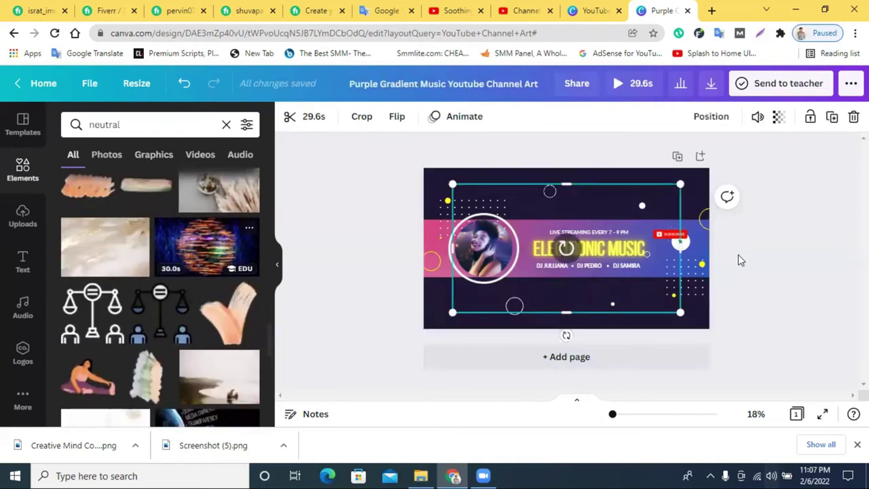
drag(479, 234, 6, 346)
scroll(180, 321, down, 3)
scroll(180, 318, down, 6)
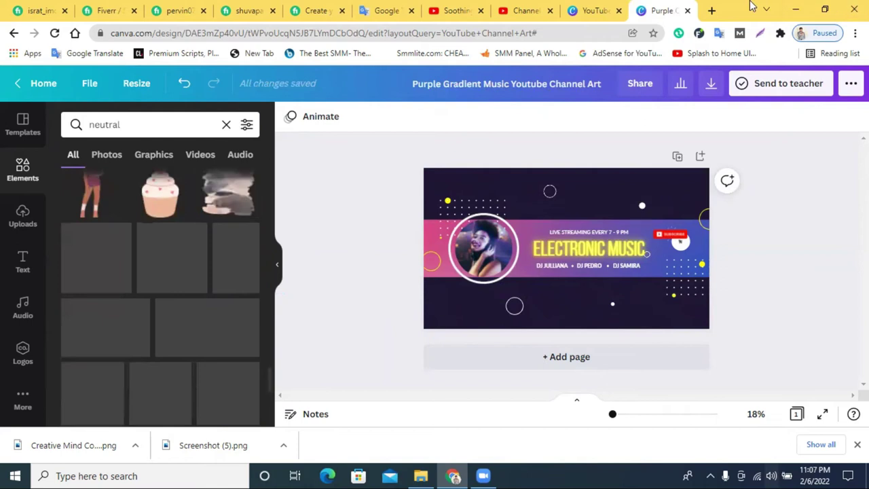
In a new tab, search pixabay.com and open the Pixabay site from the results.
click(711, 10)
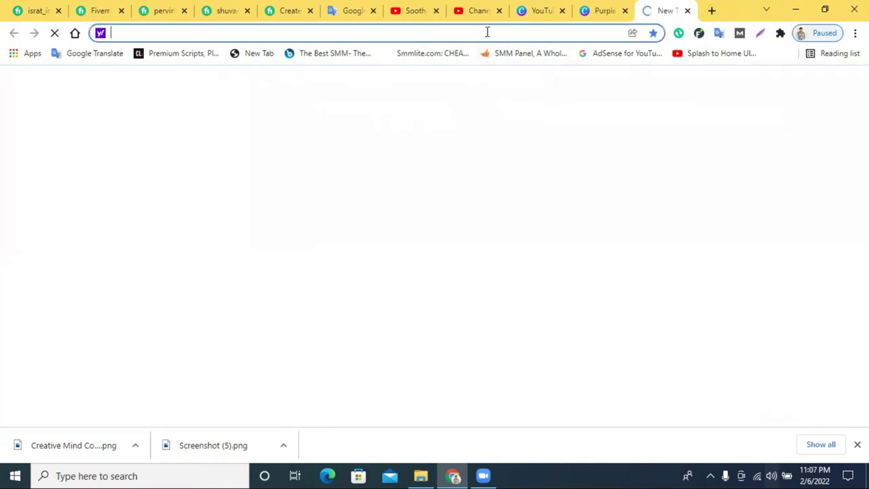
text(i)
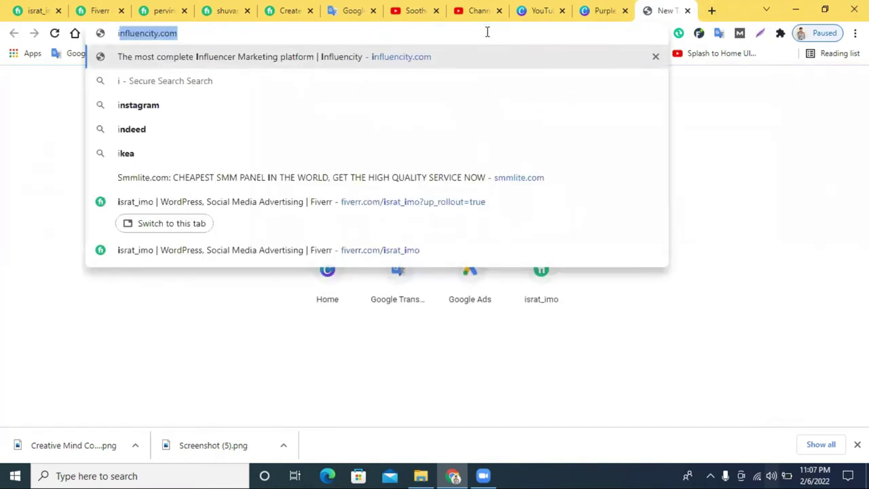
key(BackSpace)
key(BackSpace)
text(pi)
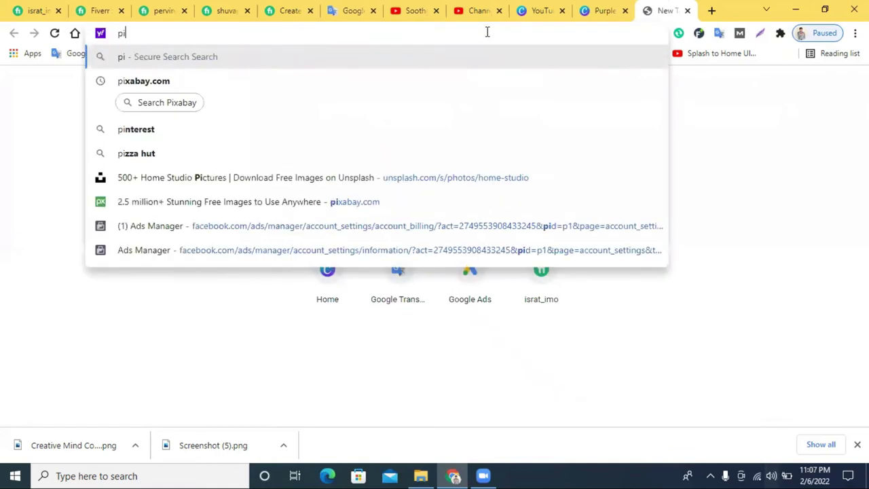
click(256, 93)
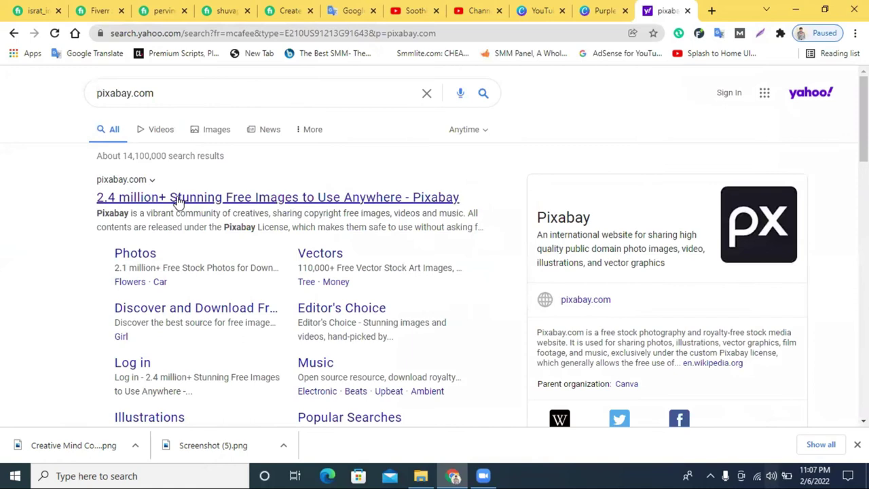
click(175, 198)
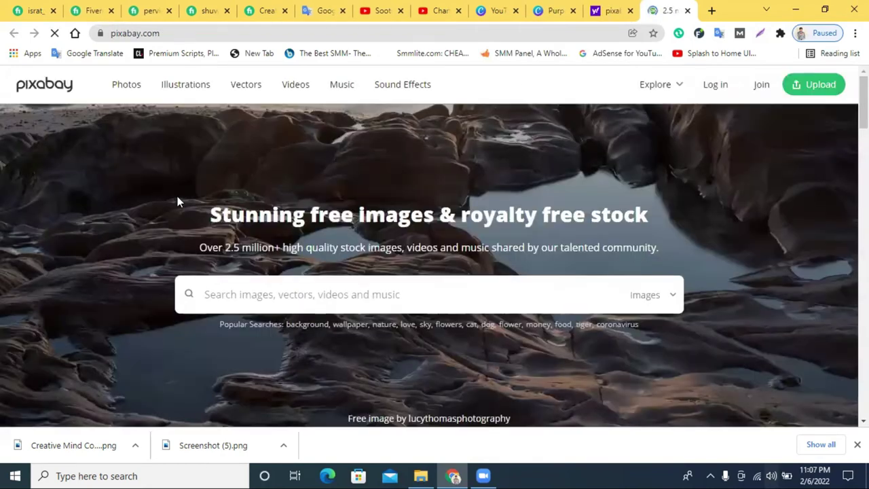
Type 'netrul' in Pixabay's search box and spell-correct it to 'neutral'.
scroll(258, 266, down, 3)
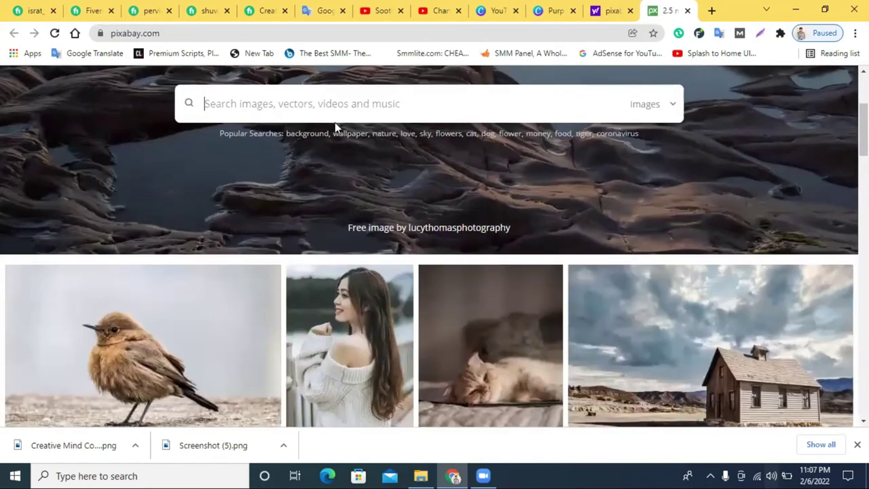
scroll(335, 122, up, 2)
click(321, 226)
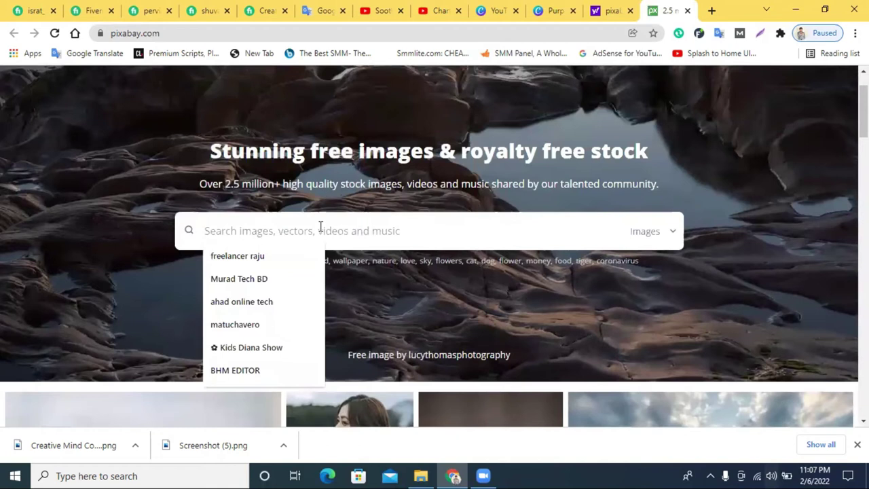
text(ne)
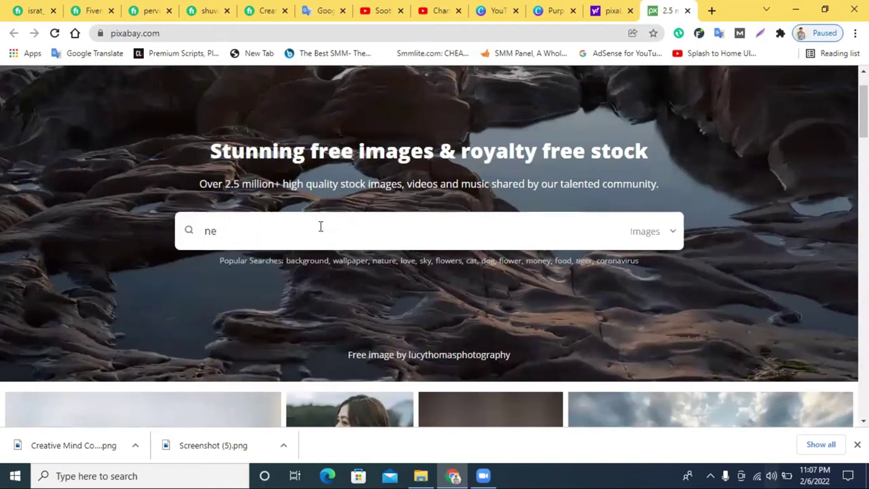
text(tru)
double_click(212, 230)
right_click(213, 231)
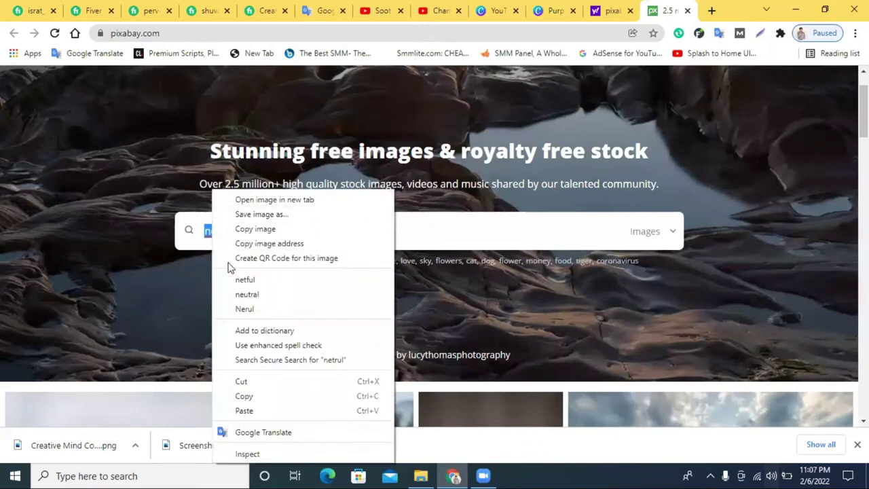
click(247, 295)
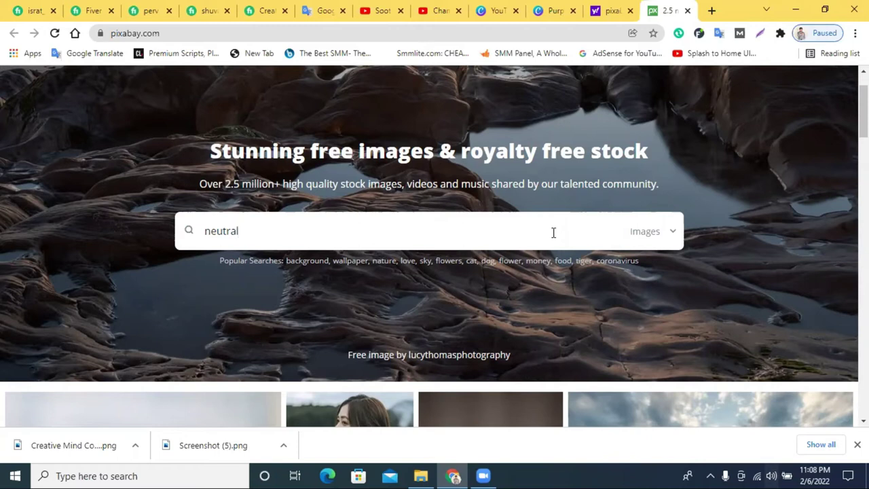
Clear the old term 'neutral' from the Pixabay home page search box.
scroll(484, 224, down, 8)
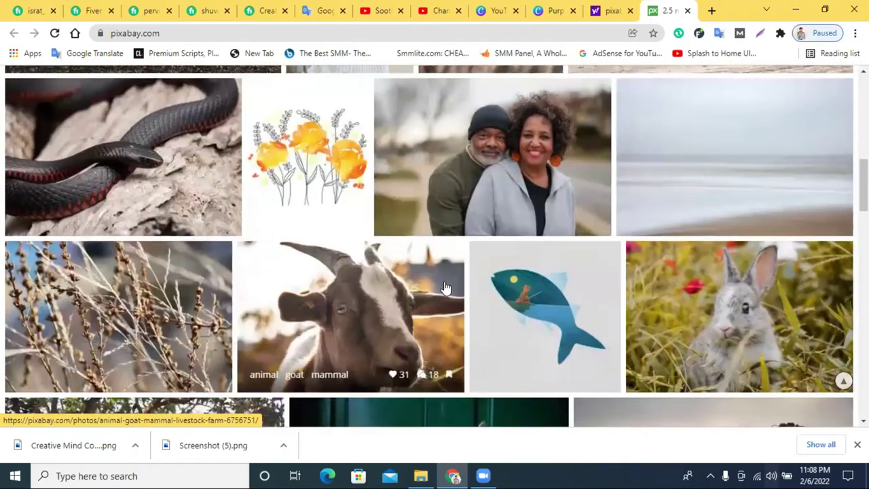
scroll(445, 288, down, 9)
scroll(445, 288, down, 10)
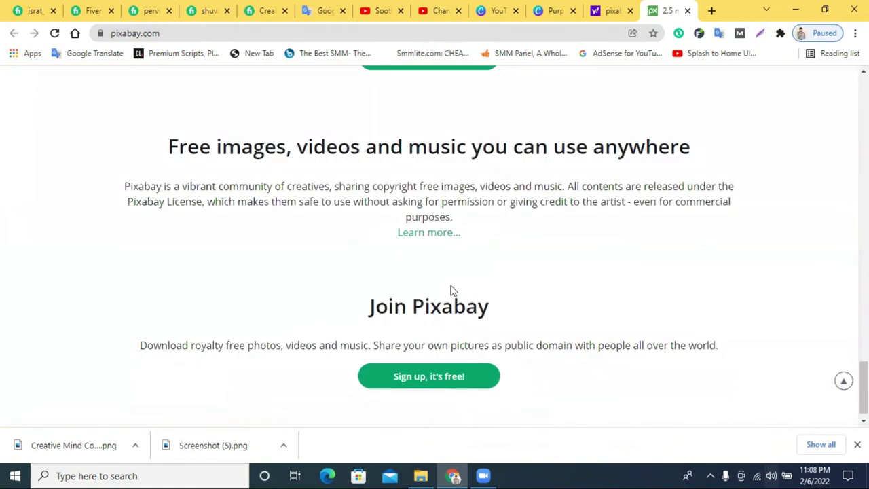
scroll(447, 288, up, 10)
scroll(465, 290, up, 15)
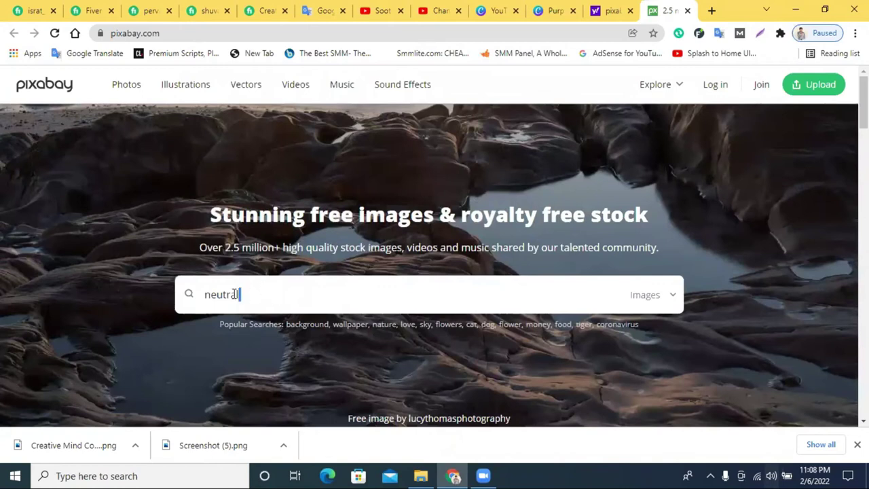
double_click(234, 294)
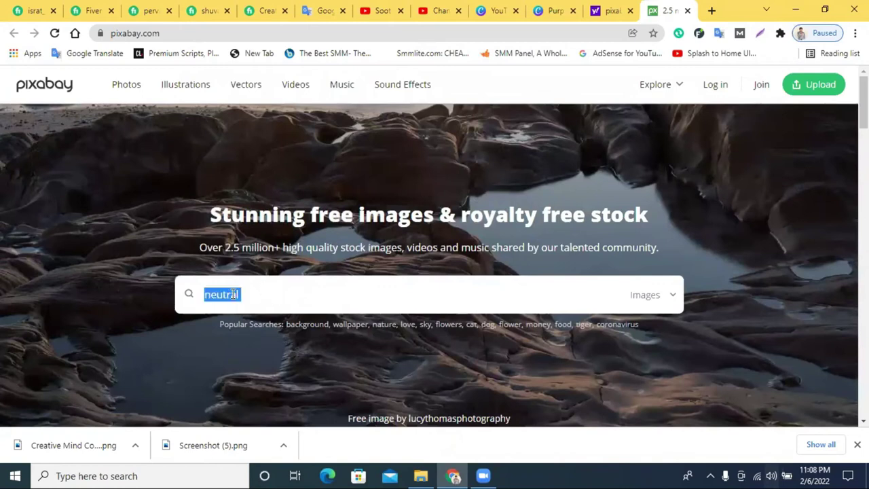
key(BackSpace)
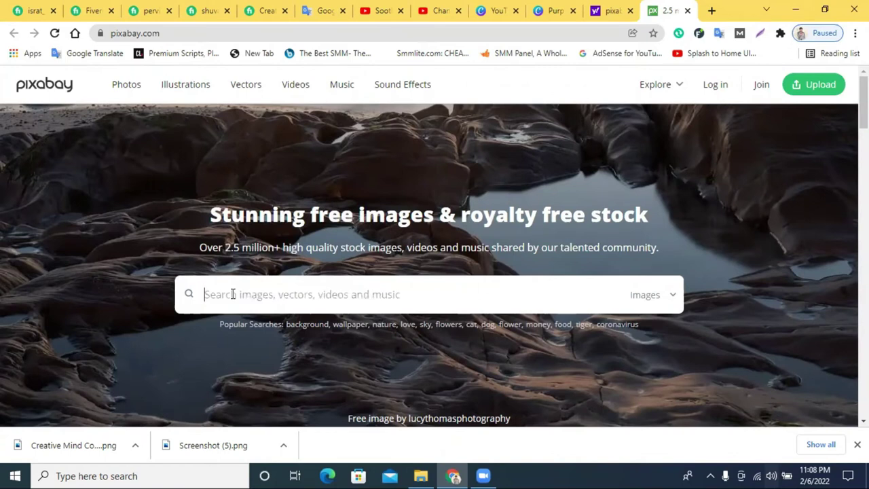
Translate the spoken Bengali word প্রকৃতি into English with Google Translate's voice input.
click(314, 8)
click(408, 203)
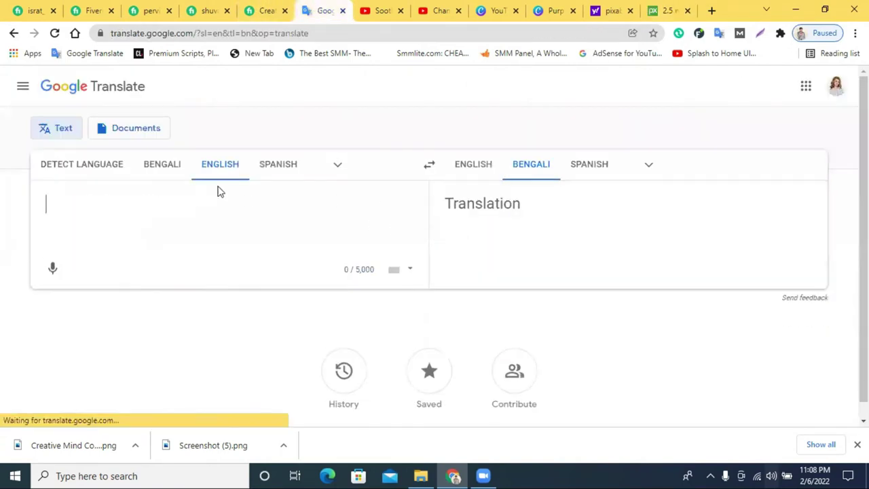
click(167, 165)
click(52, 271)
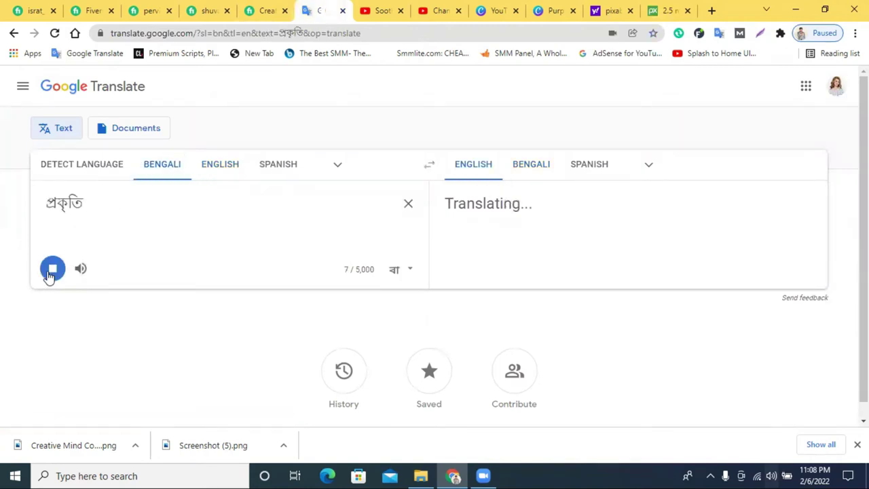
click(52, 270)
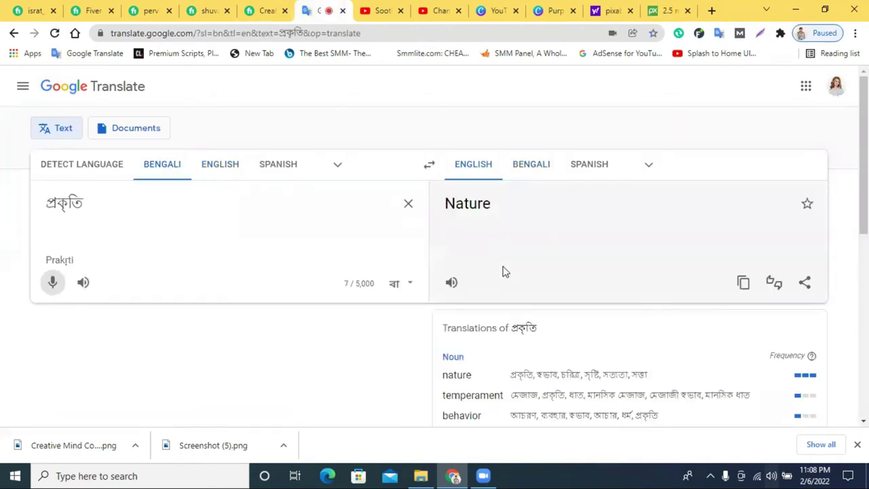
Copy the translation 'Nature' and put the cursor in Pixabay's search box.
double_click(482, 212)
right_click(500, 213)
click(516, 221)
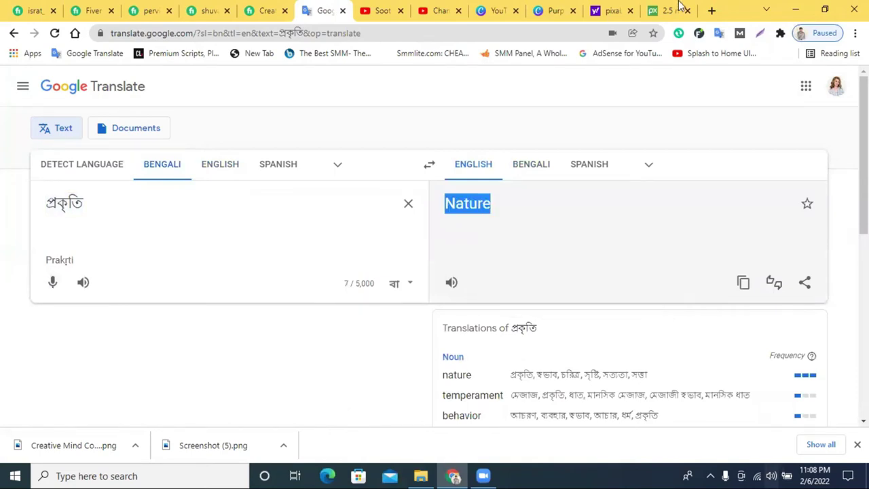
click(682, 8)
click(307, 294)
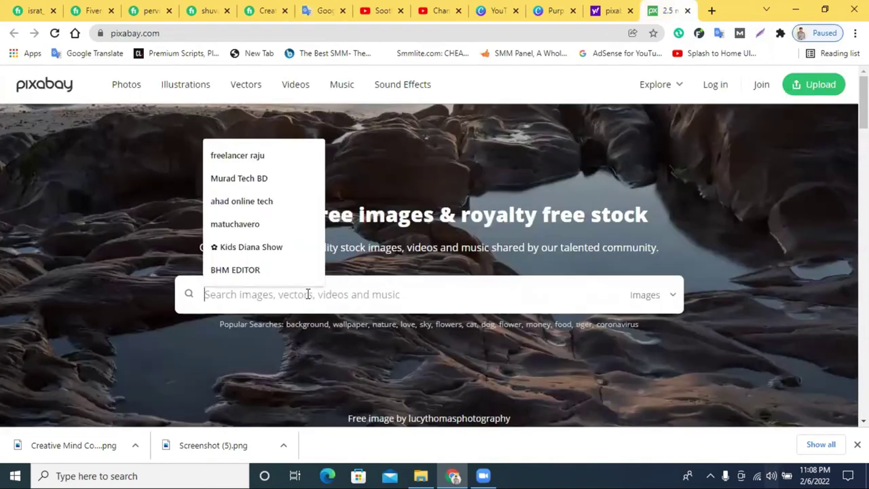
Search Pixabay for 'Nature' and open the sunset tree silhouette photo.
key(ctrl+v)
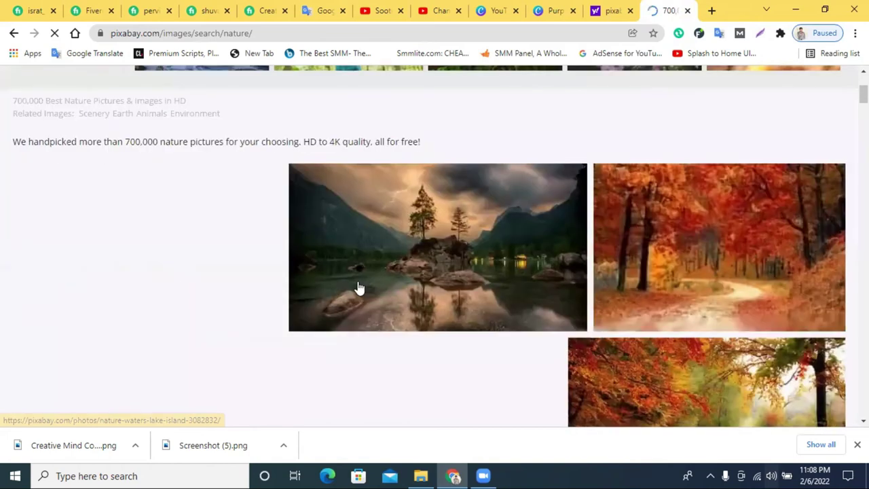
scroll(357, 287, down, 3)
scroll(359, 288, up, 3)
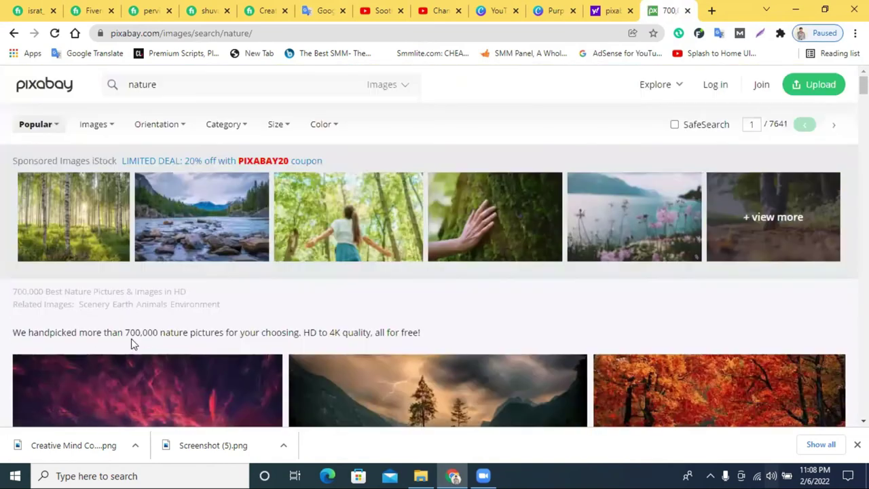
scroll(337, 316, down, 8)
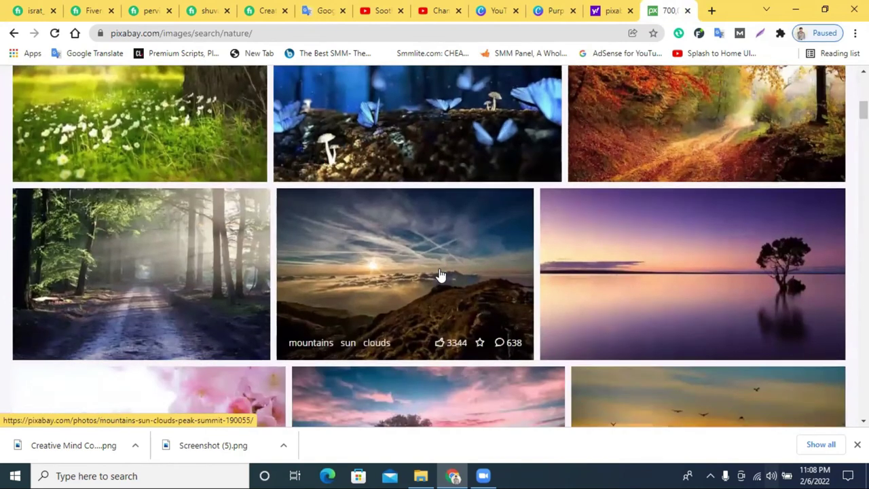
scroll(440, 274, down, 2)
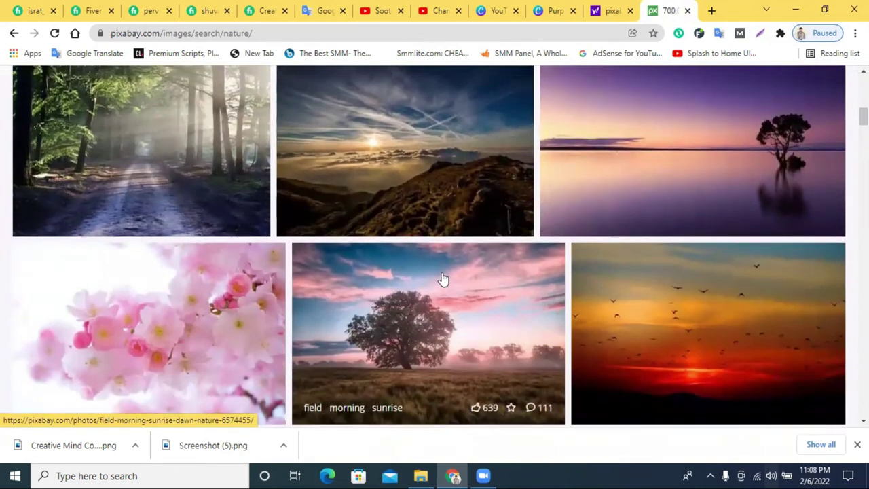
scroll(442, 280, up, 3)
scroll(702, 277, down, 2)
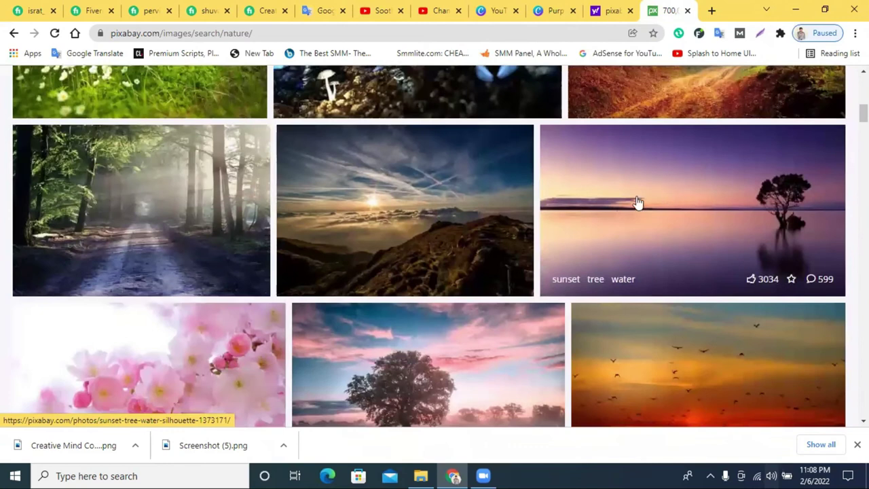
scroll(679, 196, down, 1)
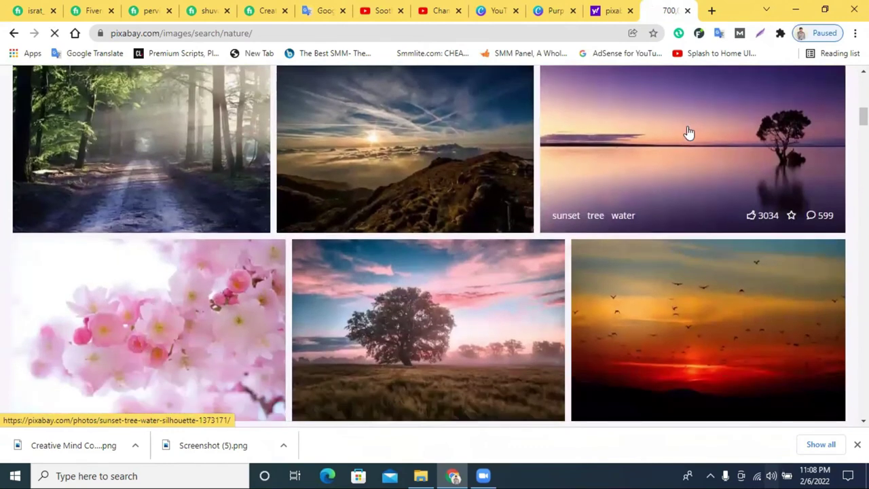
click(688, 132)
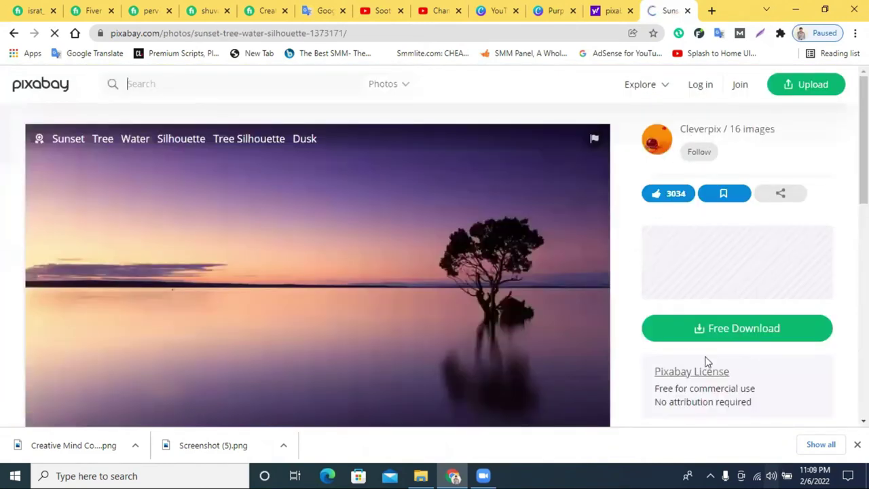
Download the photo at 1920×1079, passing the reCAPTCHA, then close its tab.
click(688, 335)
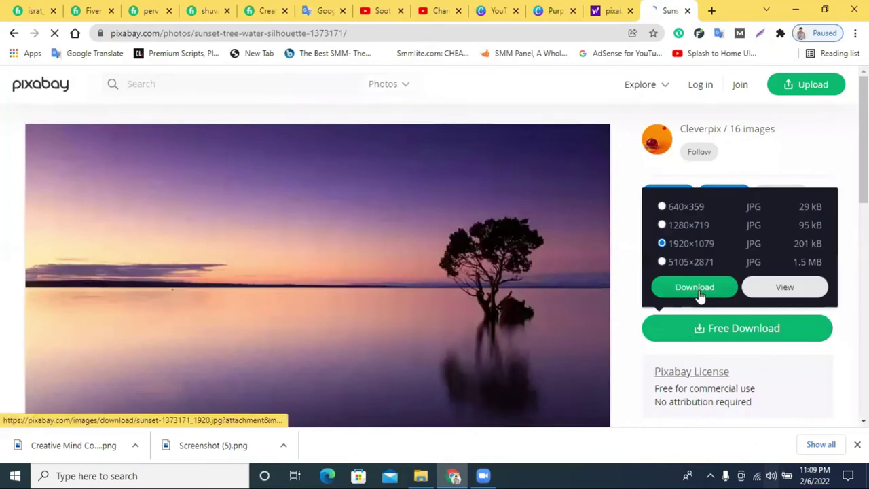
click(695, 287)
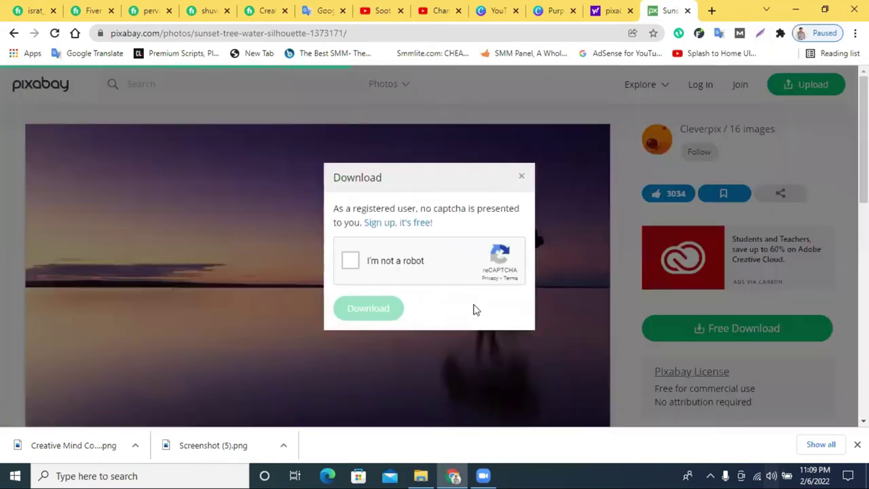
click(351, 261)
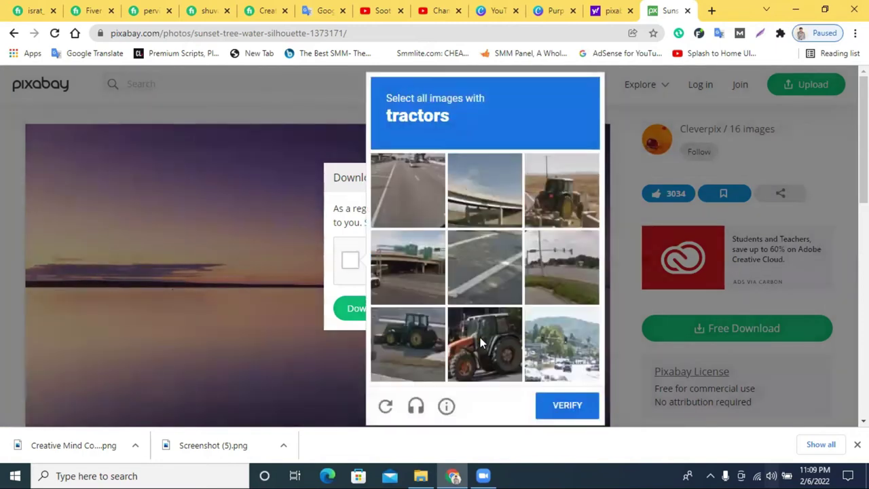
click(482, 340)
click(562, 181)
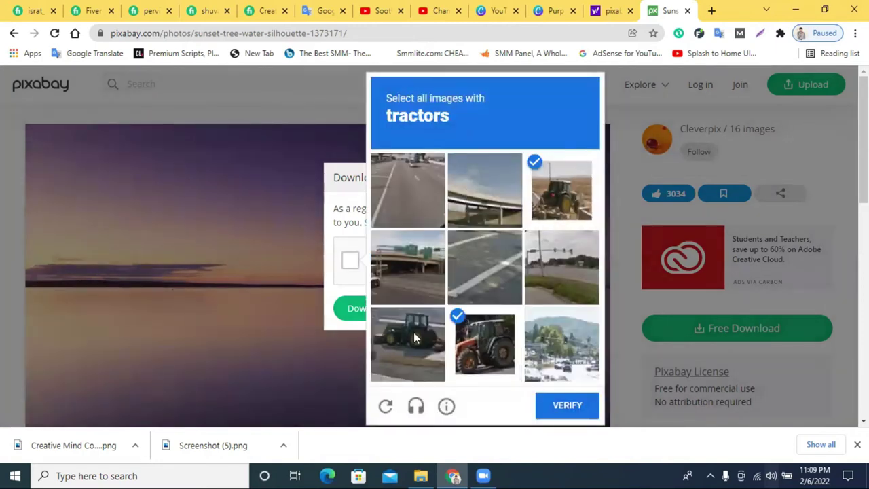
click(415, 342)
click(568, 409)
click(357, 311)
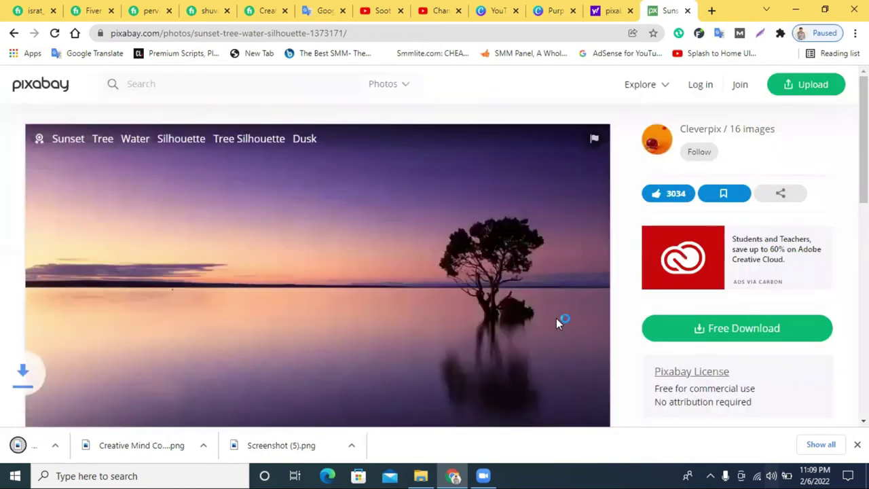
click(687, 11)
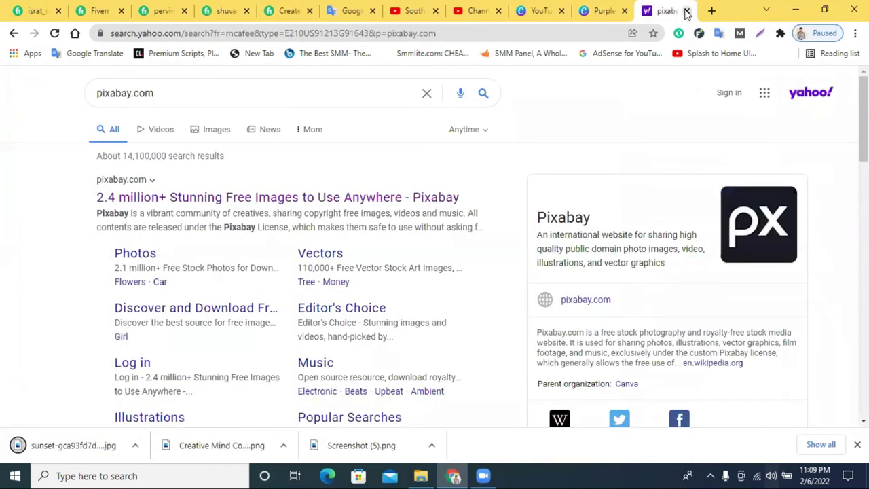
Upload the downloaded sunset JPG to Canva's Uploads for the channel art design.
click(600, 10)
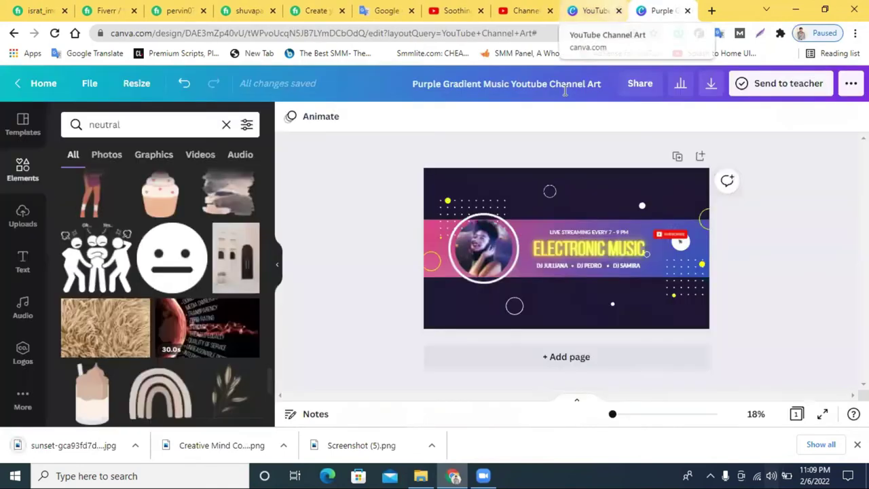
click(17, 229)
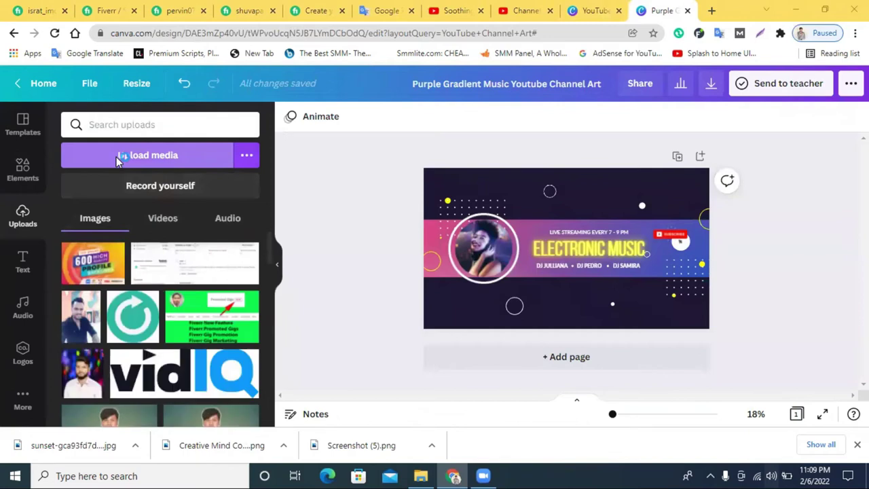
click(118, 155)
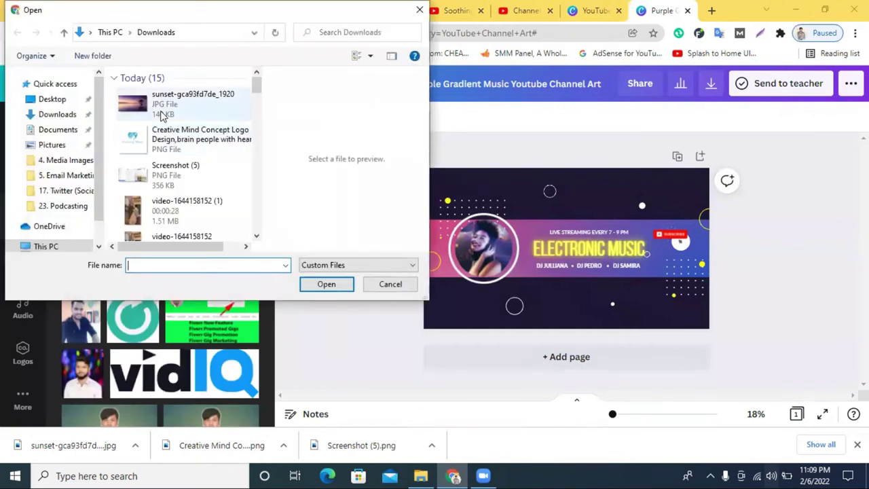
click(161, 113)
click(325, 285)
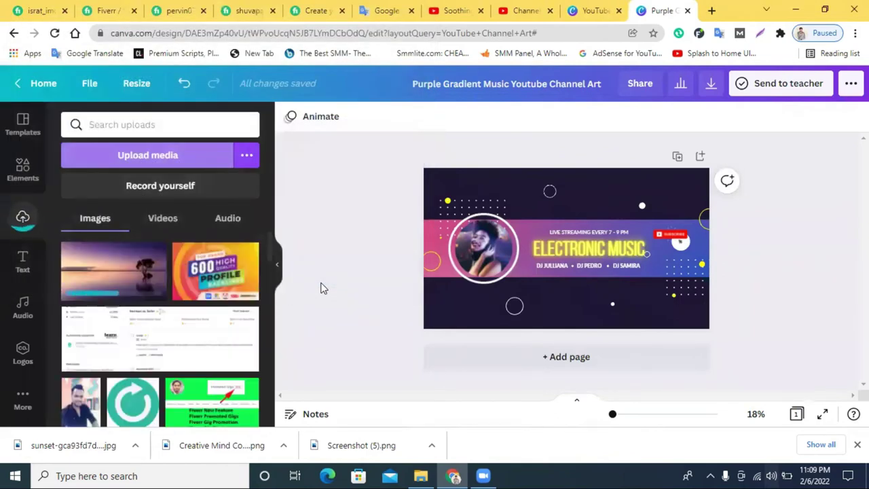
Add the sunset photo to the design and duplicate the banner group, deleting the original.
click(92, 263)
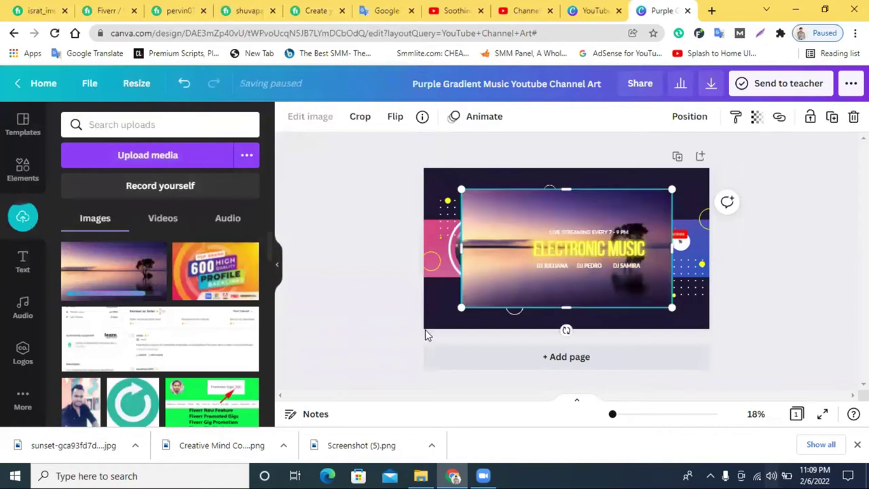
drag(469, 297, 468, 371)
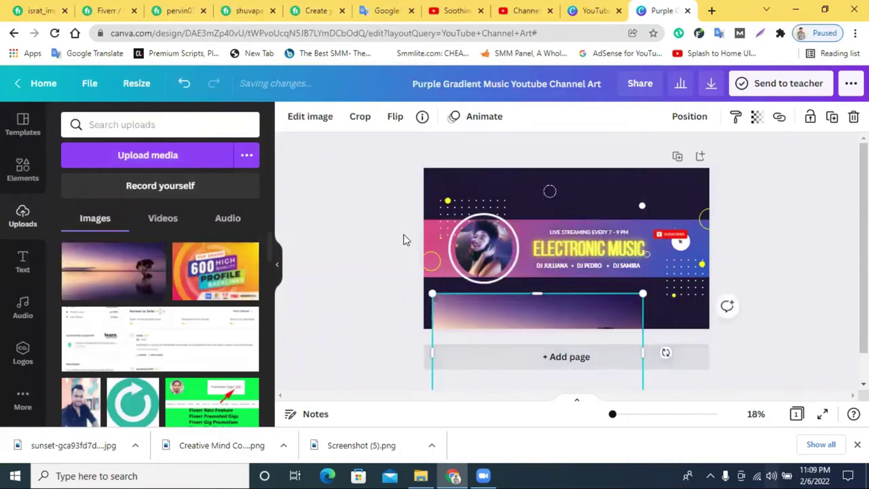
click(713, 229)
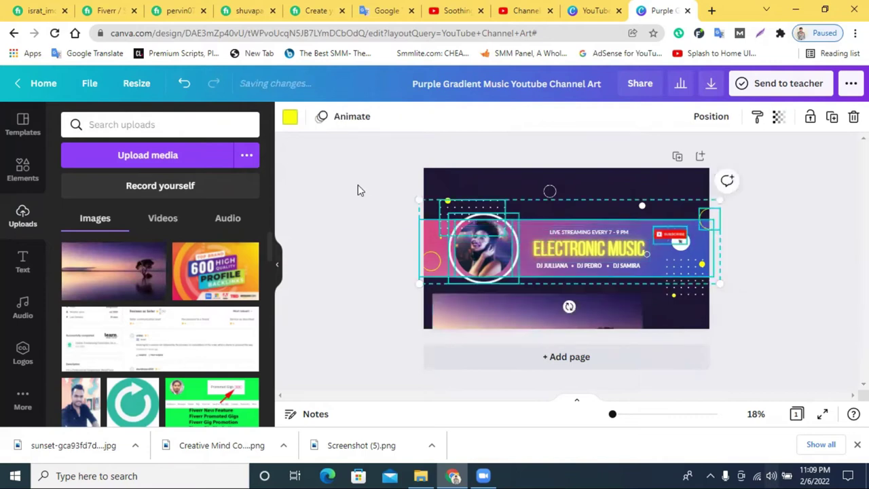
click(380, 184)
drag(553, 248, 696, 280)
click(738, 118)
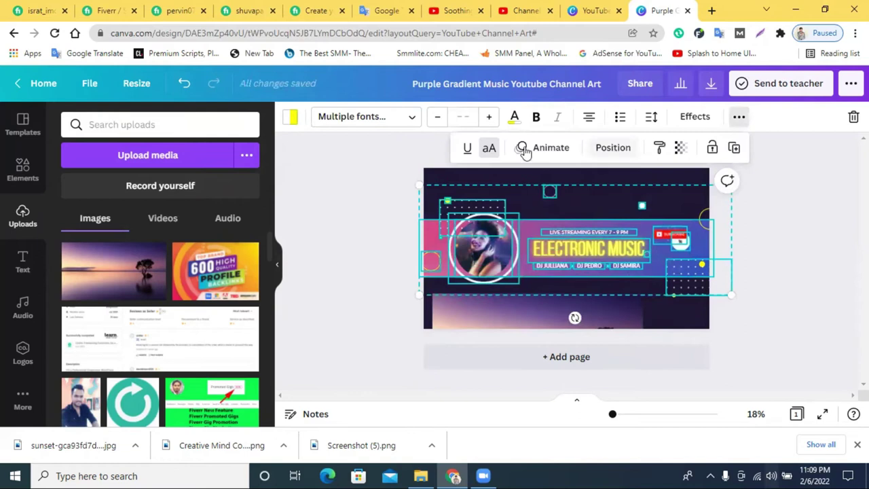
click(824, 212)
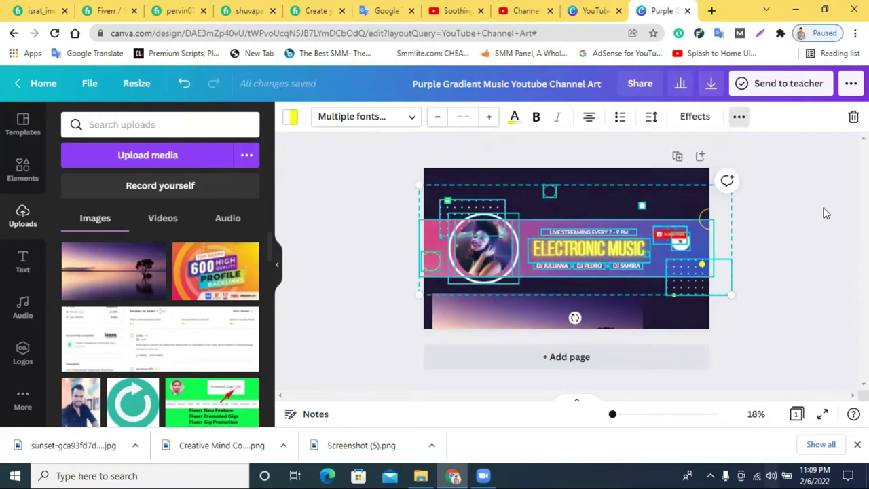
click(771, 235)
drag(771, 270, 403, 224)
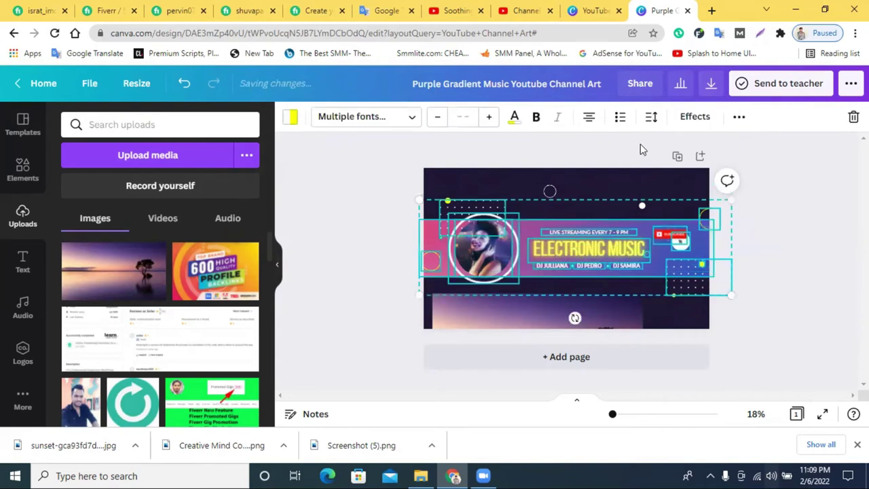
click(737, 118)
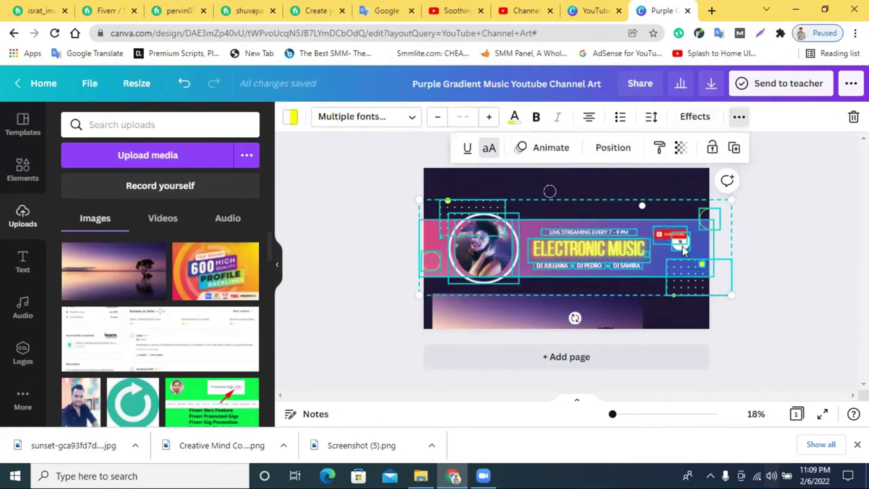
click(734, 147)
drag(653, 254, 652, 341)
drag(364, 192, 766, 282)
key(Delete)
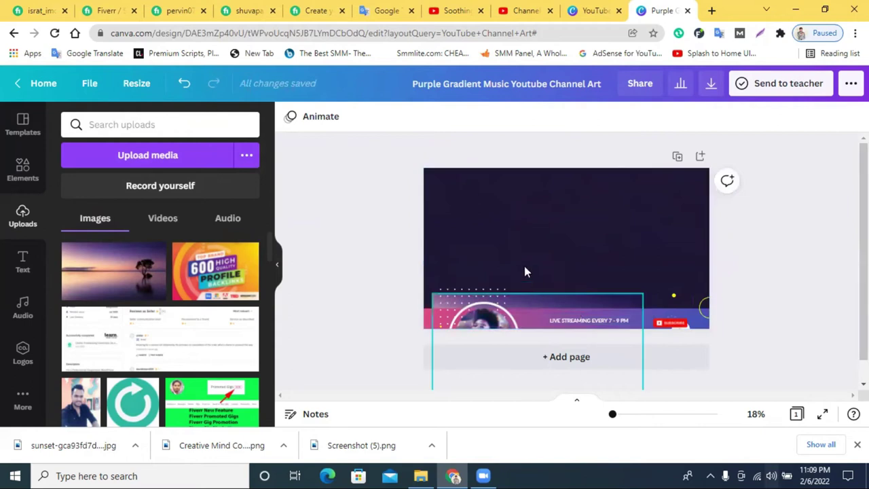
Move the strip onto the banner and fit the sunset photo to the page as a locked background.
drag(389, 287, 770, 355)
drag(670, 299, 670, 197)
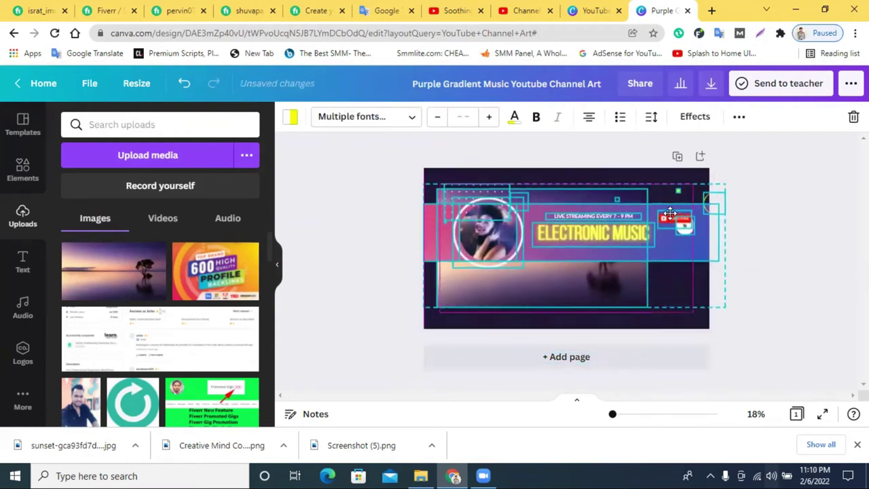
click(805, 300)
drag(604, 286, 571, 249)
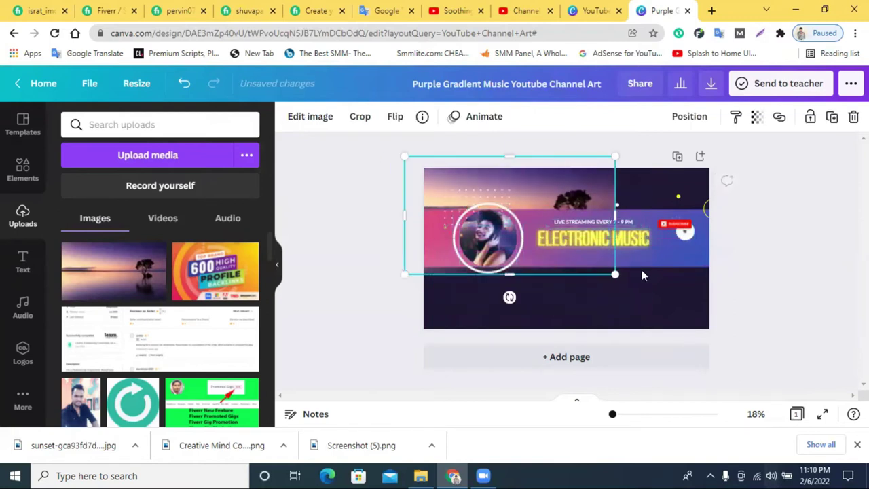
drag(613, 275, 733, 328)
drag(654, 291, 654, 280)
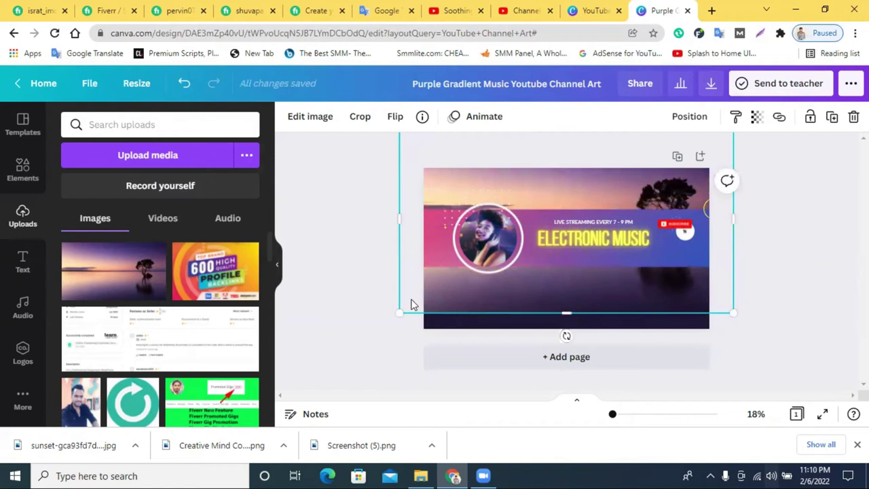
drag(397, 313, 346, 343)
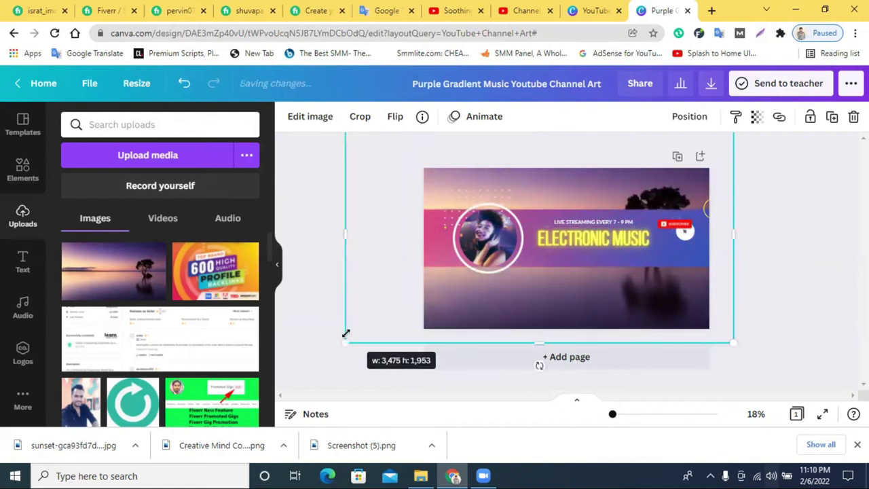
click(754, 253)
click(644, 303)
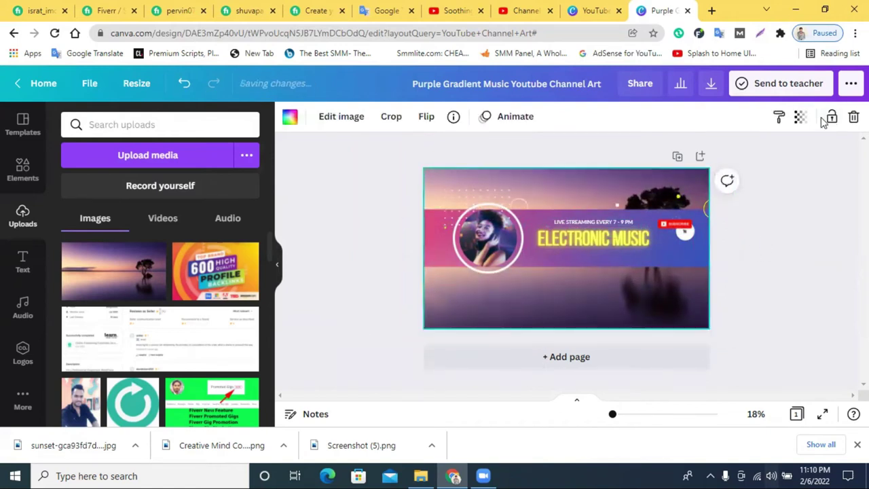
click(832, 116)
Shrink and reposition the strip elements, widen the coloured band, and shift the red subscribe button.
drag(759, 250, 421, 213)
drag(571, 219, 571, 237)
drag(724, 290, 722, 254)
click(663, 258)
click(802, 255)
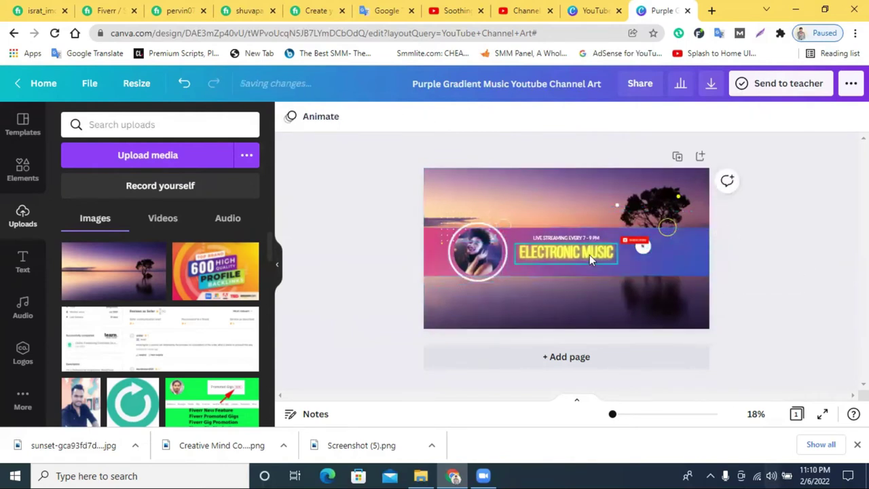
drag(636, 241, 679, 257)
Nudge the pink dotted decoration and copy the channel name 'Relaxing Music' from YouTube Studio.
drag(496, 217, 483, 231)
click(563, 248)
click(563, 248)
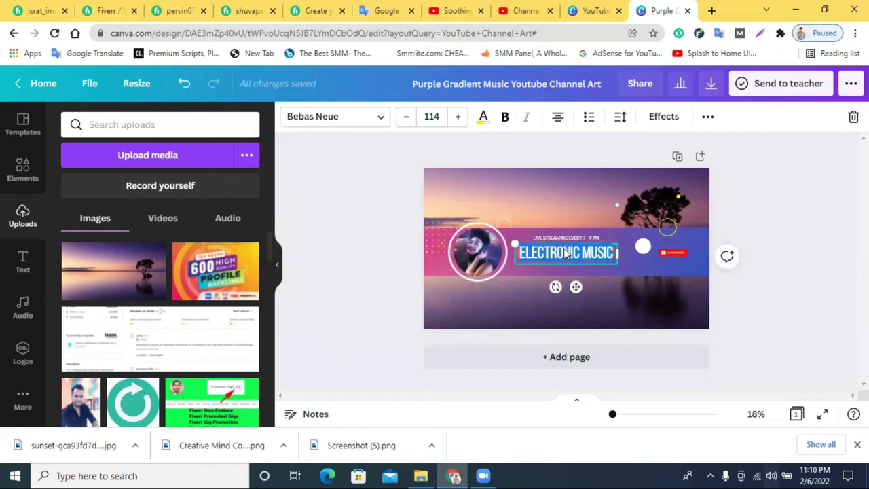
right_click(564, 248)
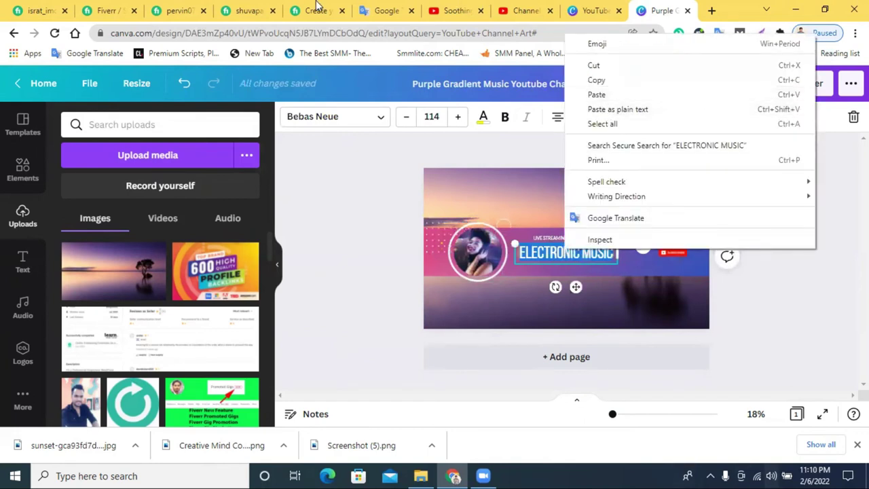
click(448, 8)
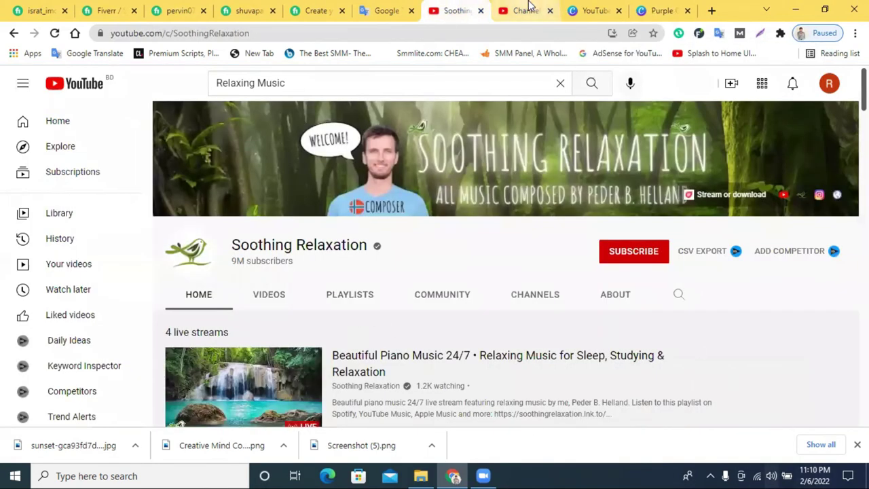
click(527, 9)
right_click(69, 205)
click(106, 218)
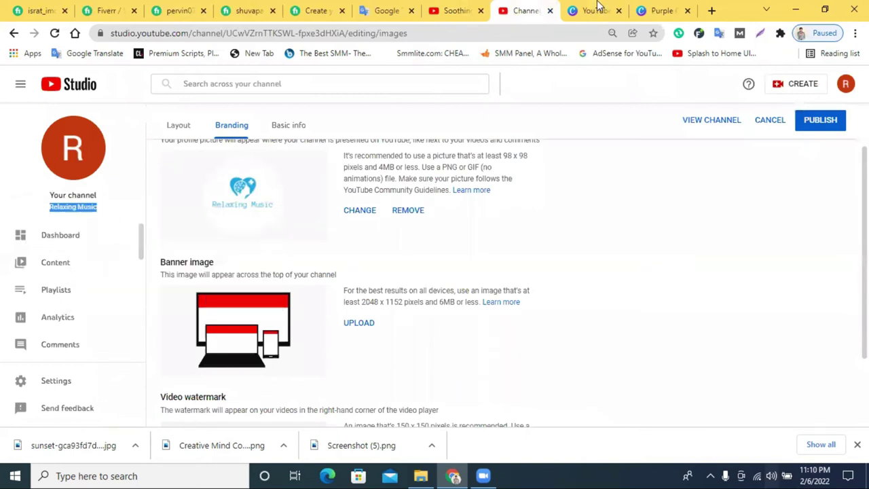
Replace the ELECTRONIC MUSIC title with the pasted 'Relaxing Music'.
click(659, 9)
triple_click(567, 253)
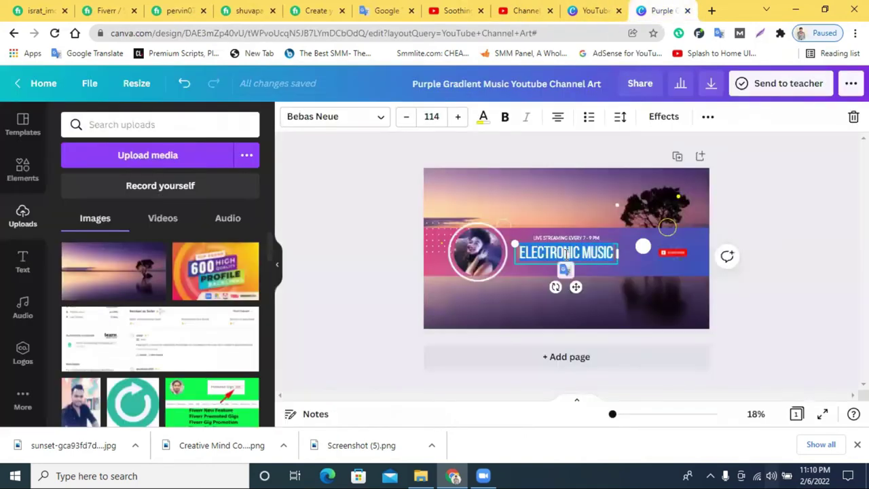
key(ctrl+v)
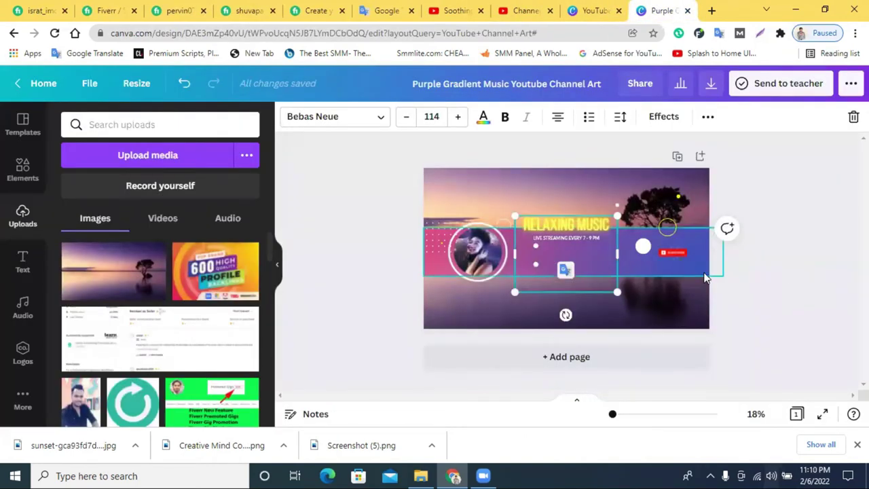
click(589, 118)
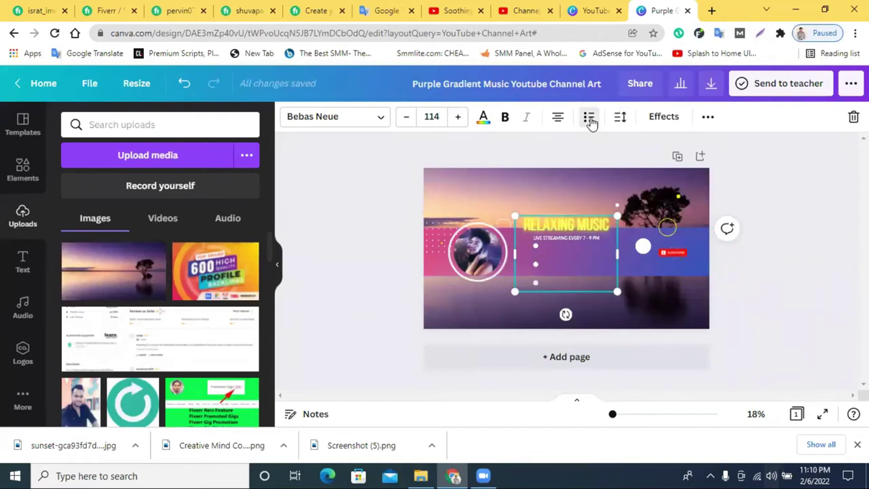
click(589, 118)
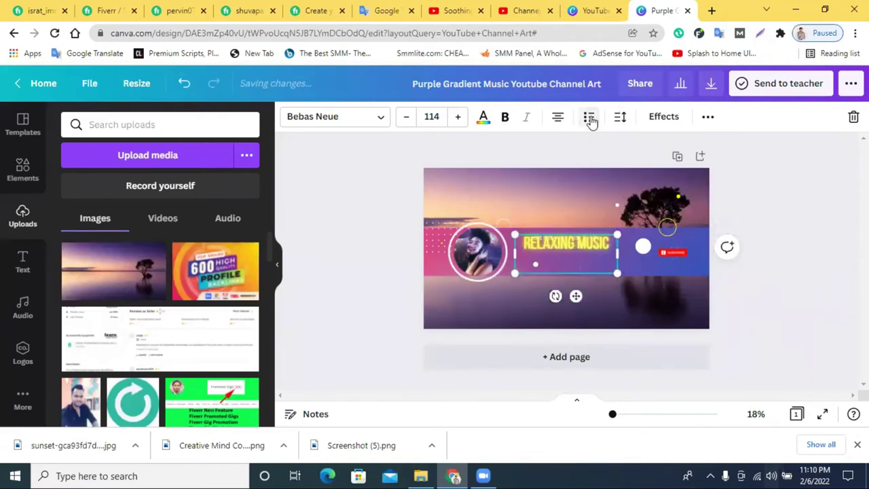
click(589, 118)
click(749, 301)
click(558, 254)
Make the RELAXING MUSIC title white with no text effect.
drag(615, 420, 615, 415)
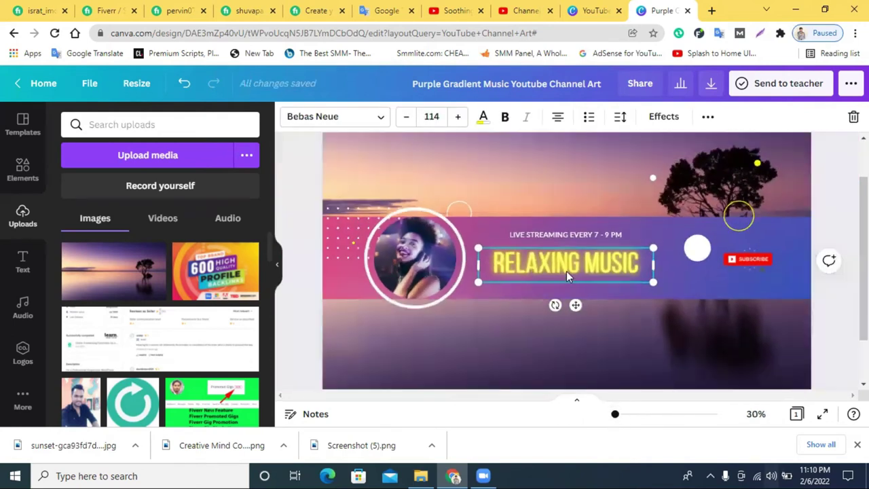
click(483, 116)
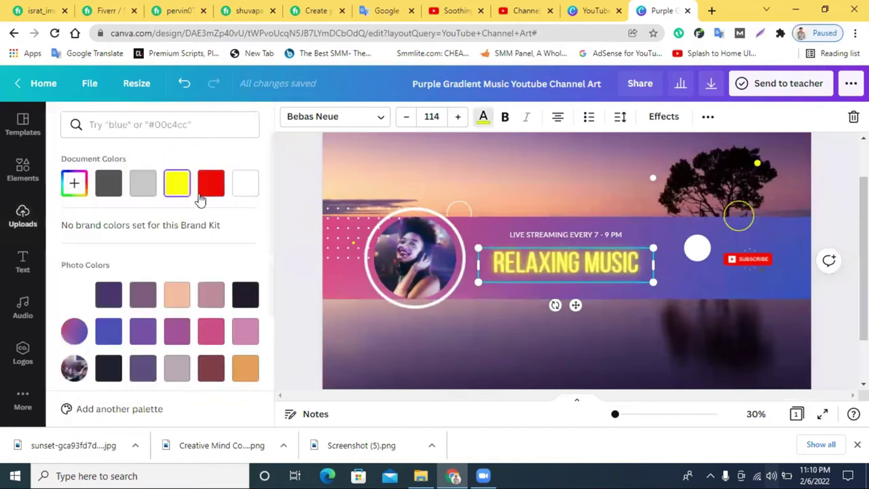
click(109, 332)
scroll(121, 330, down, 2)
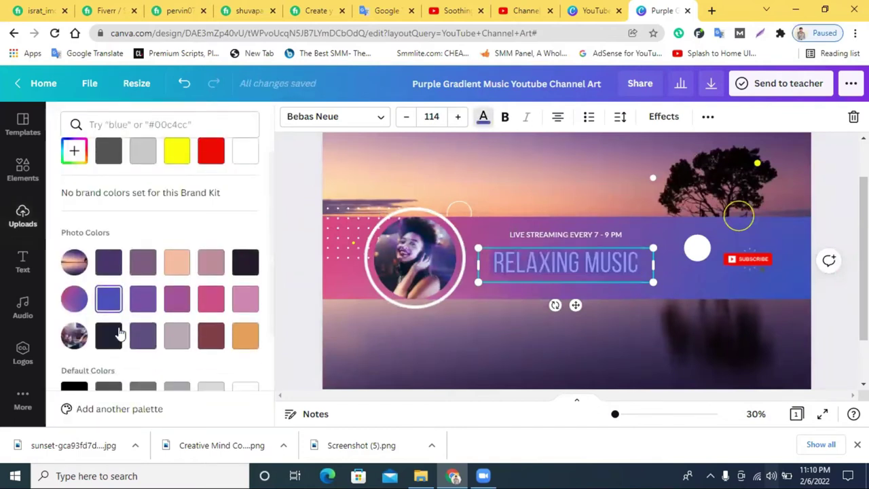
click(241, 370)
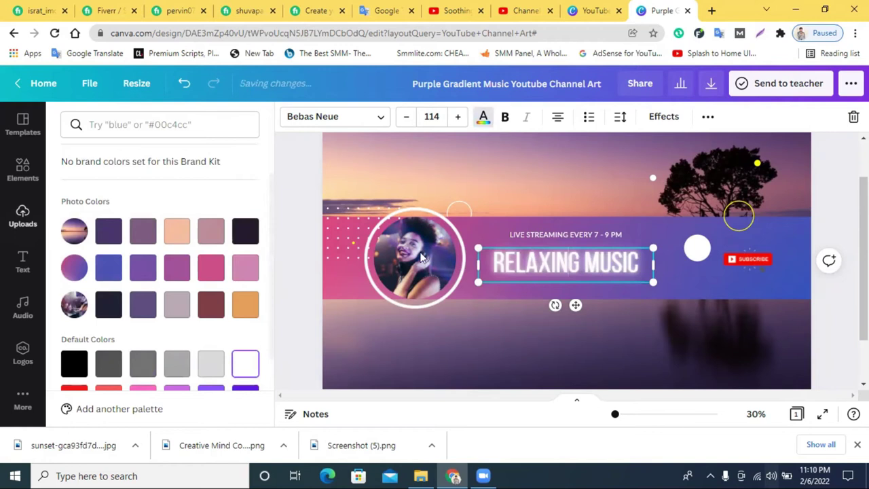
click(664, 116)
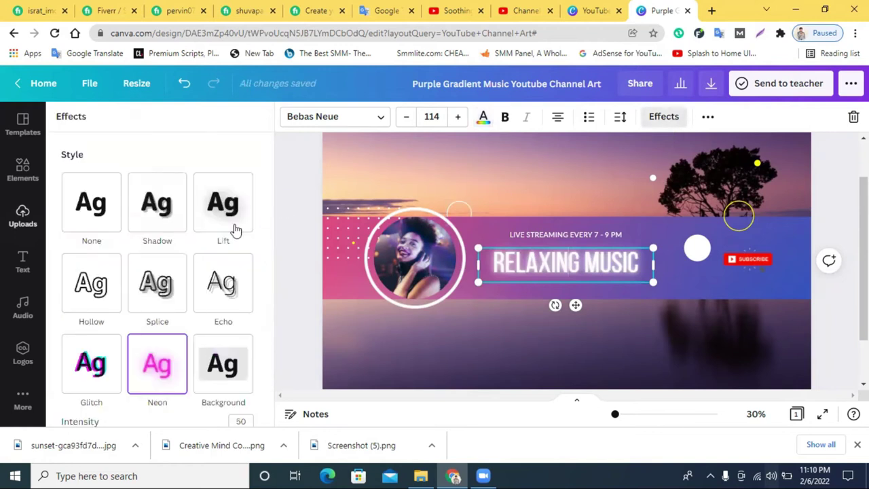
click(161, 297)
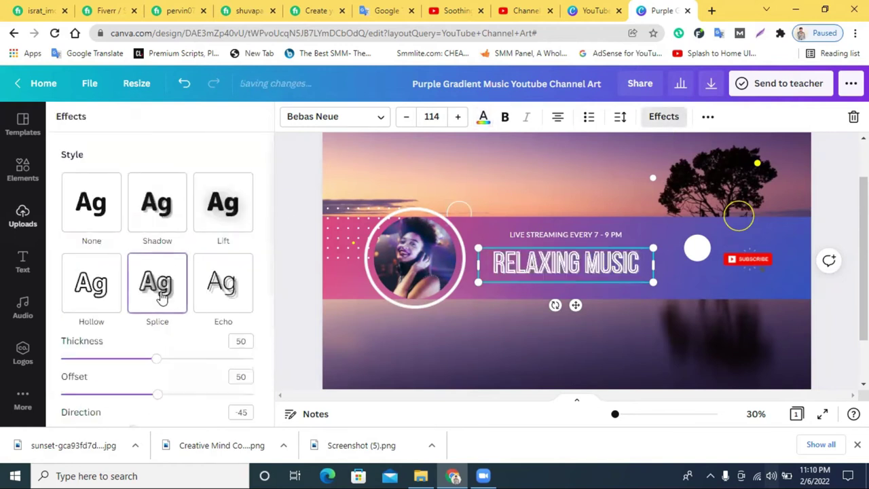
click(158, 207)
click(95, 207)
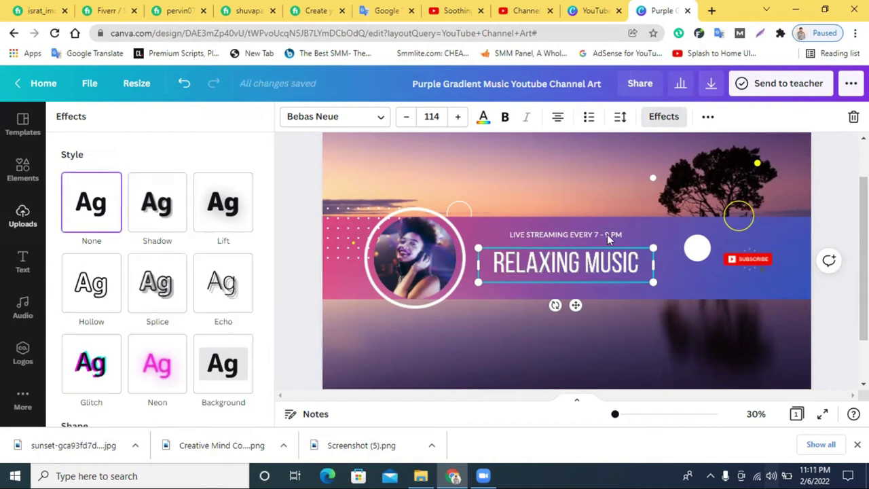
click(837, 210)
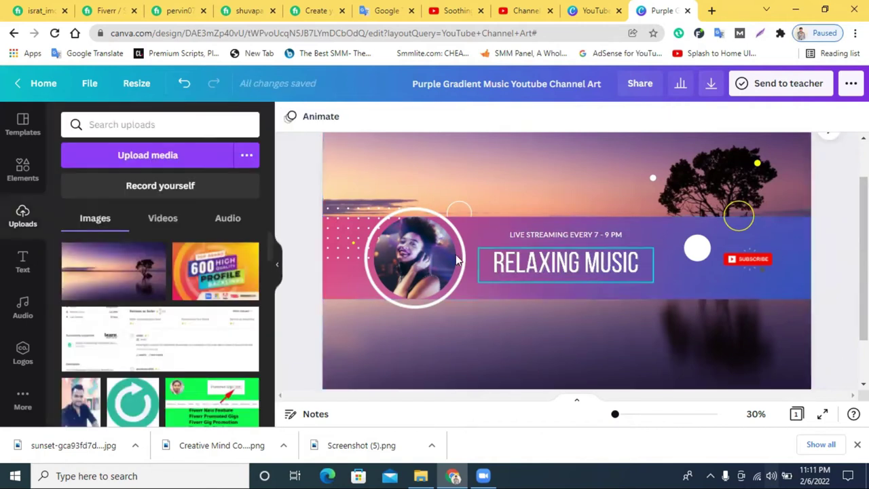
click(414, 258)
Upload the Relaxing Music logo and place it inside the circle frame.
click(133, 167)
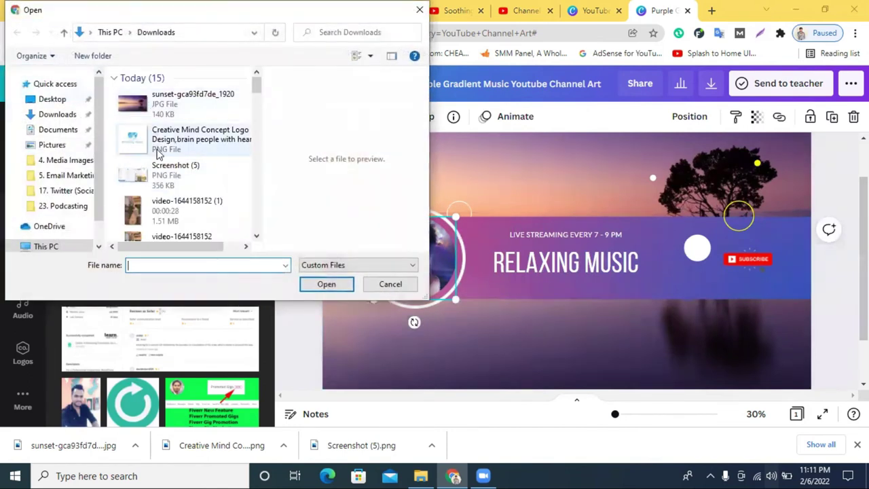
click(160, 141)
click(326, 283)
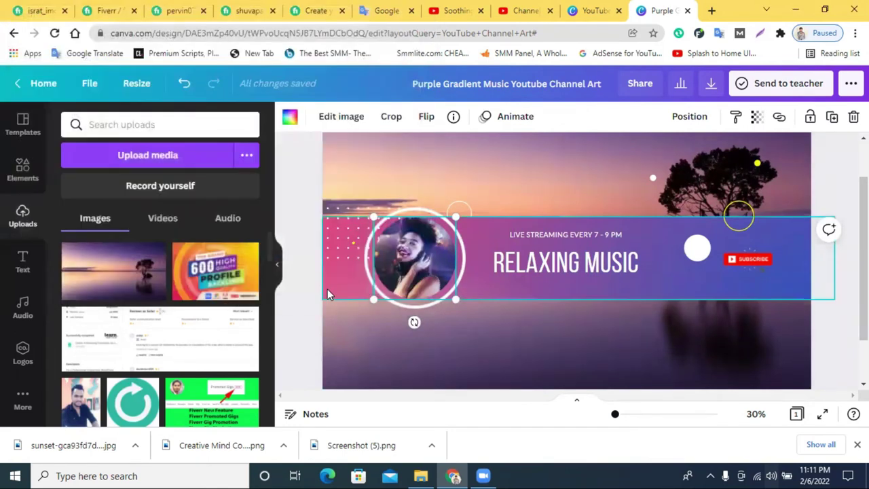
drag(615, 414, 613, 415)
click(89, 297)
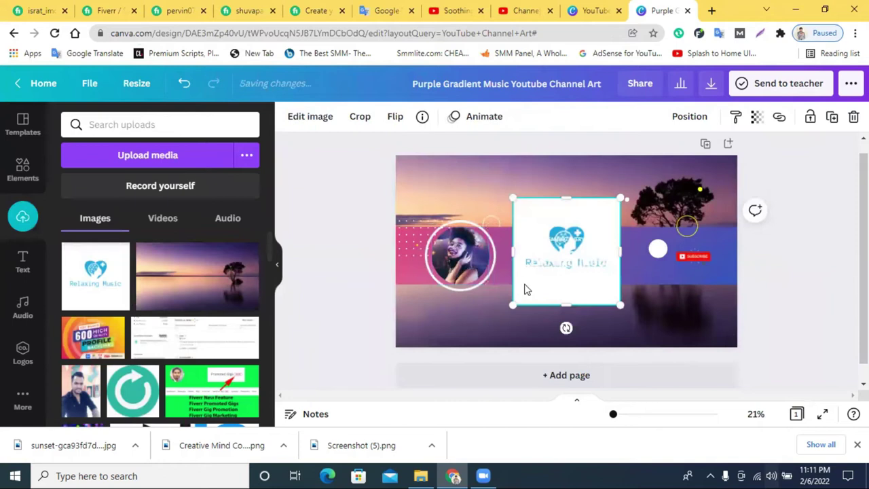
drag(551, 292, 474, 283)
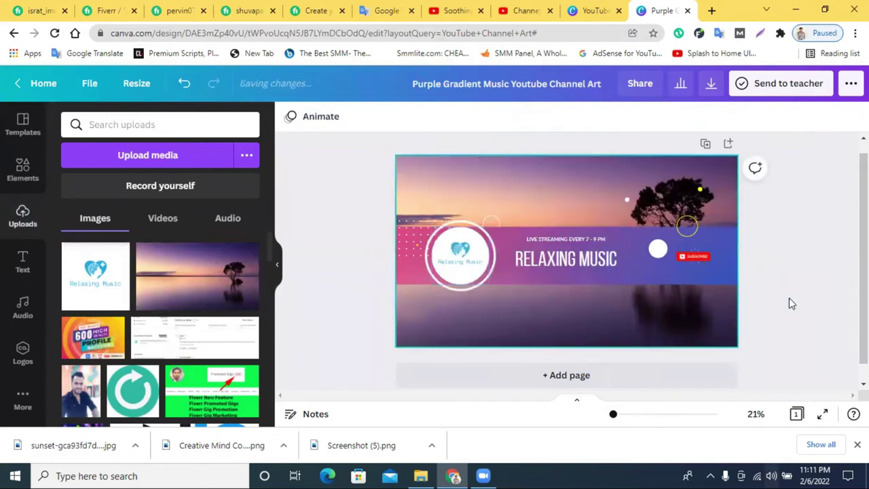
drag(682, 233, 683, 243)
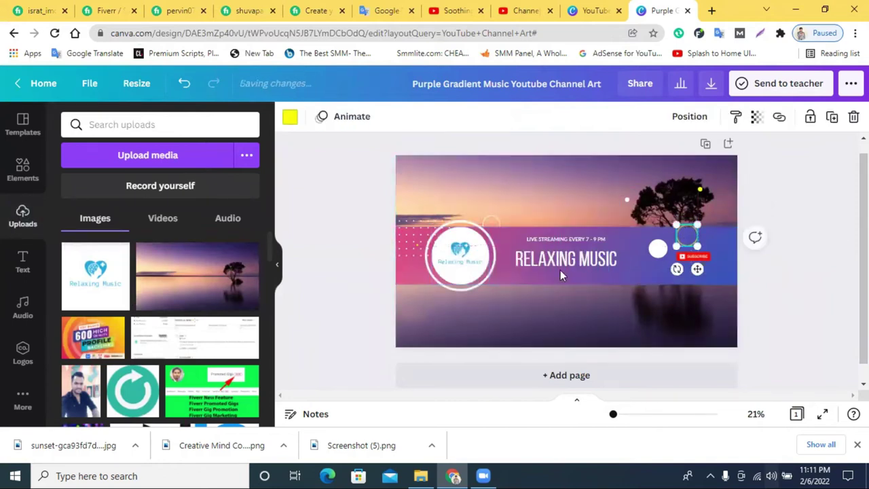
Replace the LIVE STREAMING line with 'OFFICIAL CHANNEL'.
click(567, 244)
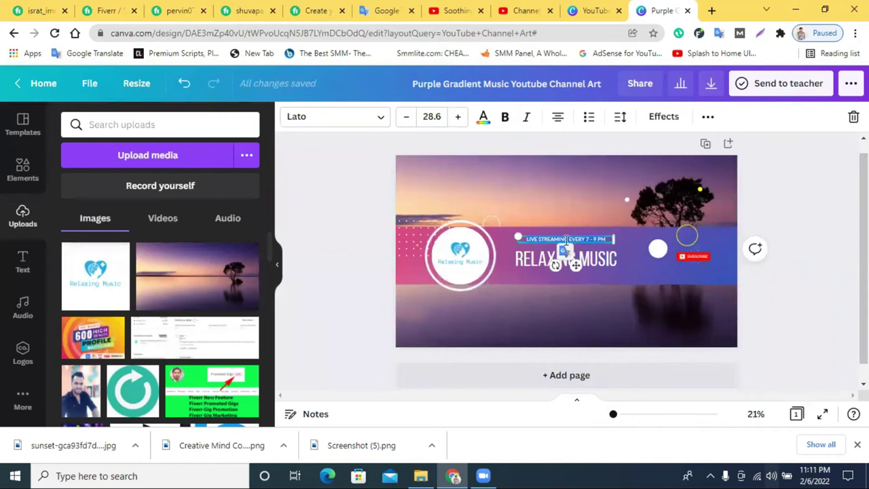
key(BackSpace)
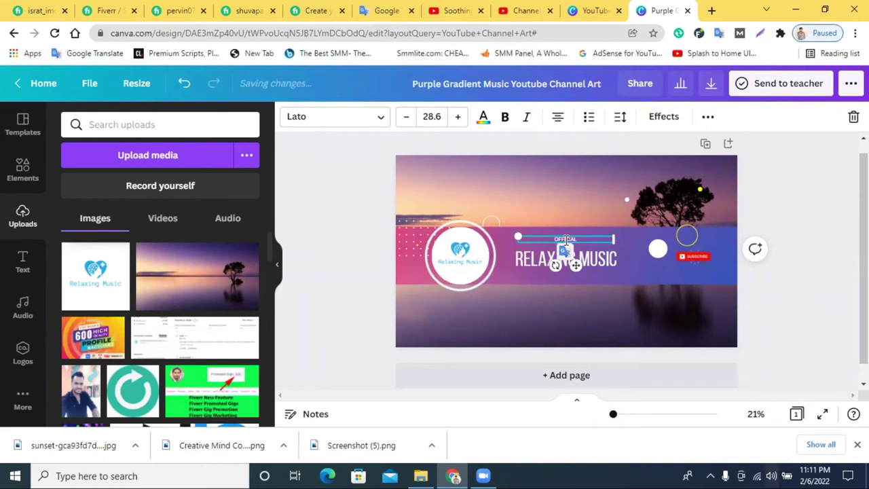
text(OFFICIAL CHANNEL)
click(846, 266)
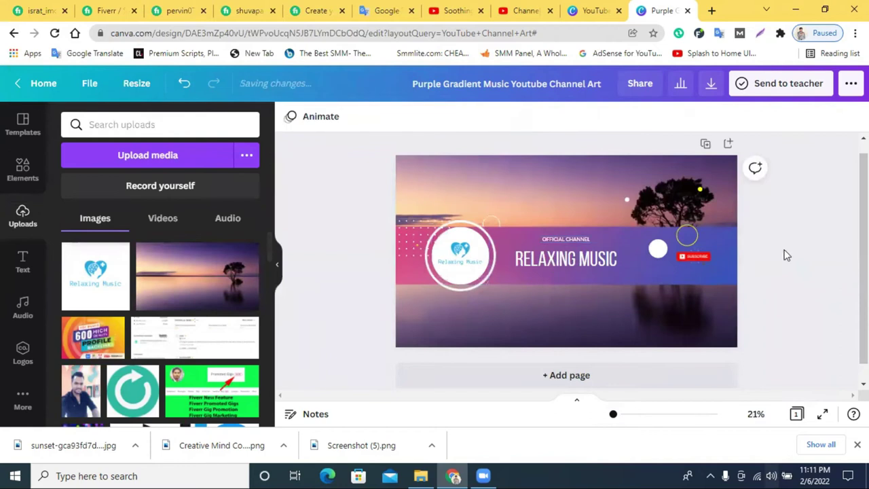
Download the channel art as a 2560 × 1440 PNG.
click(711, 85)
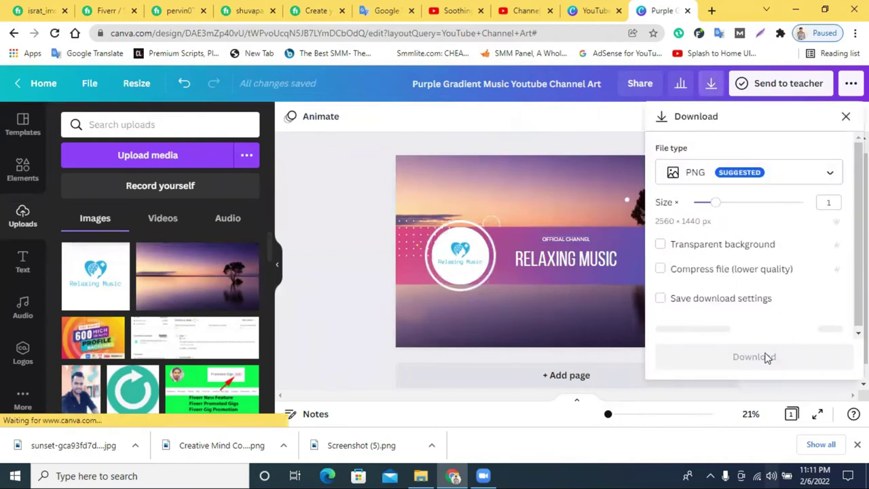
click(758, 332)
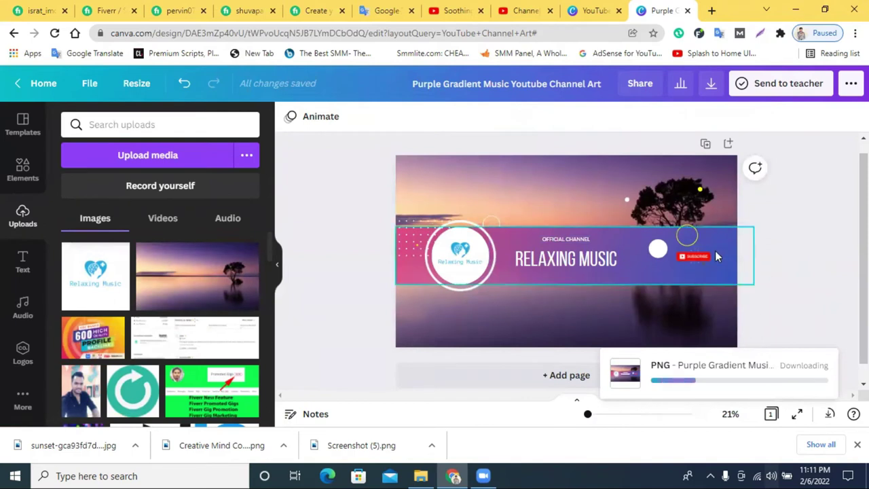
drag(696, 232, 687, 233)
click(813, 243)
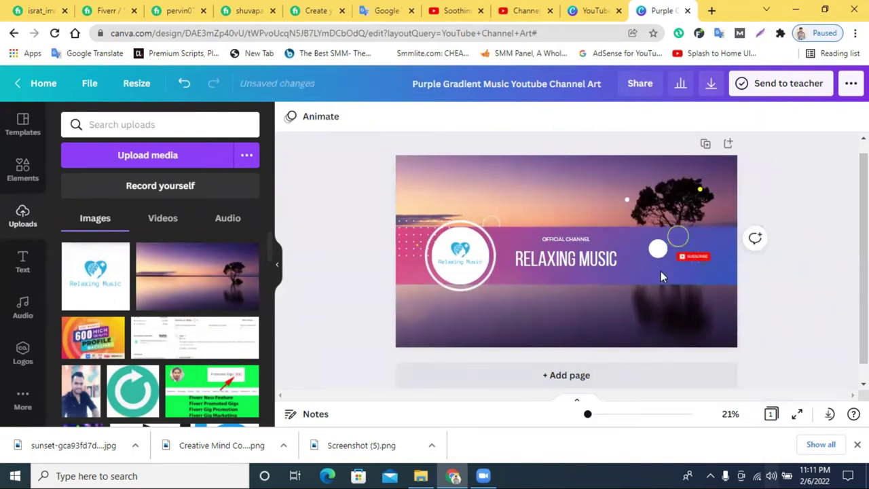
click(604, 260)
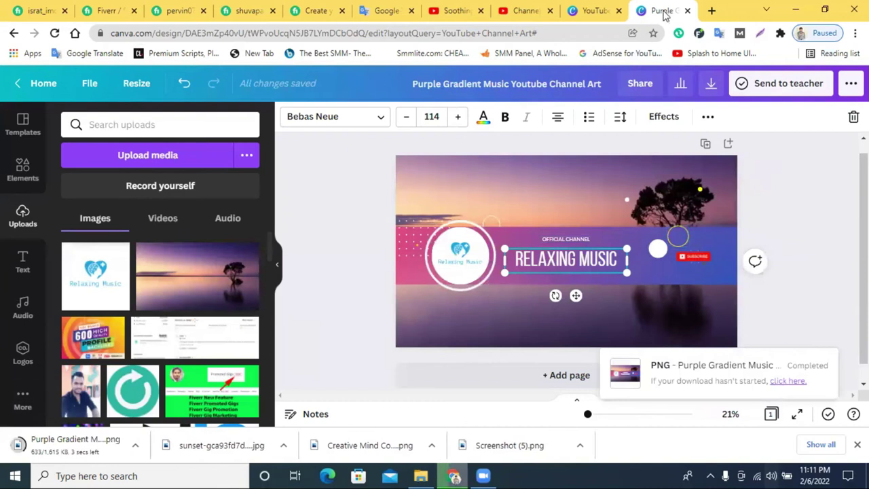
Upload the Purple Gradient Music Youtube Channel Art file as the banner image and accept the crop.
click(686, 11)
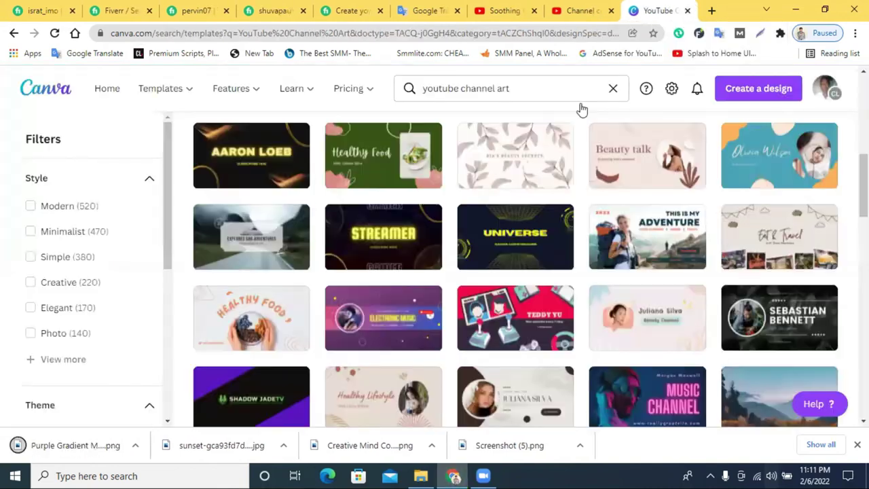
click(687, 11)
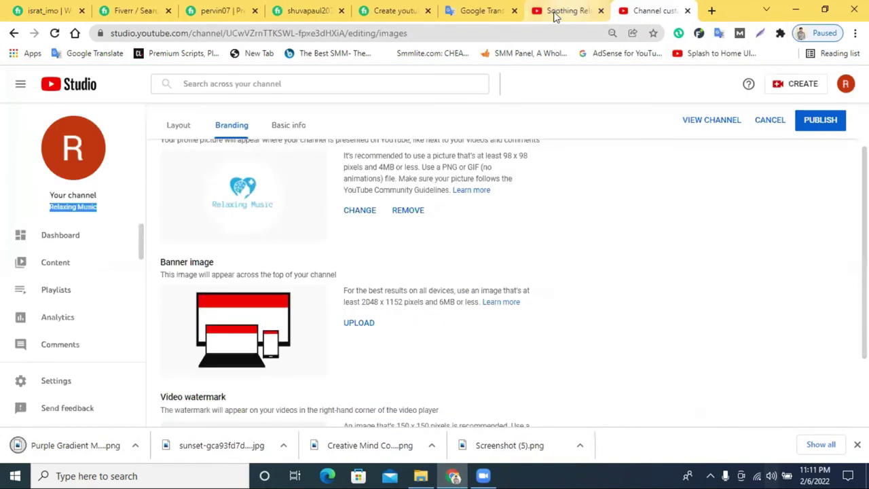
click(359, 324)
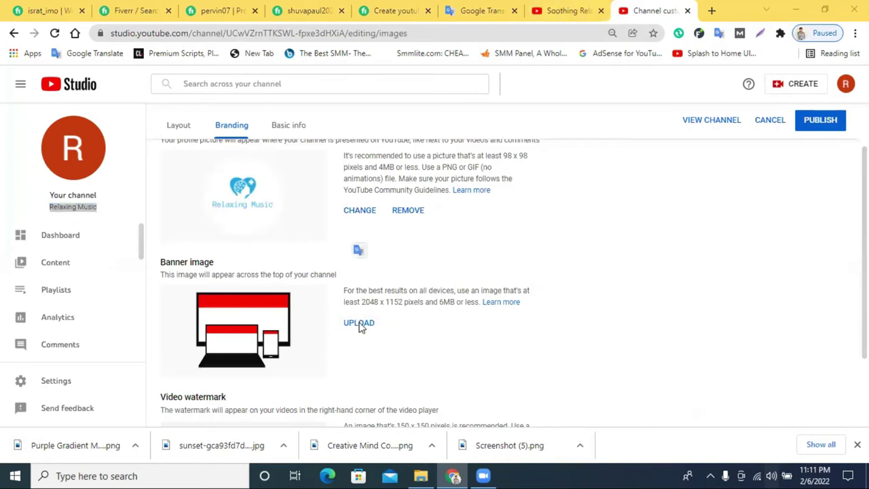
click(163, 105)
click(322, 285)
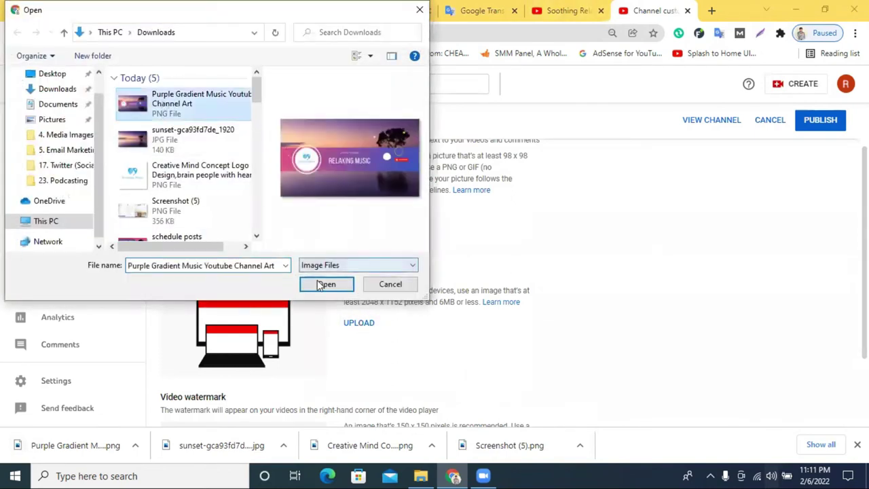
scroll(705, 340, down, 2)
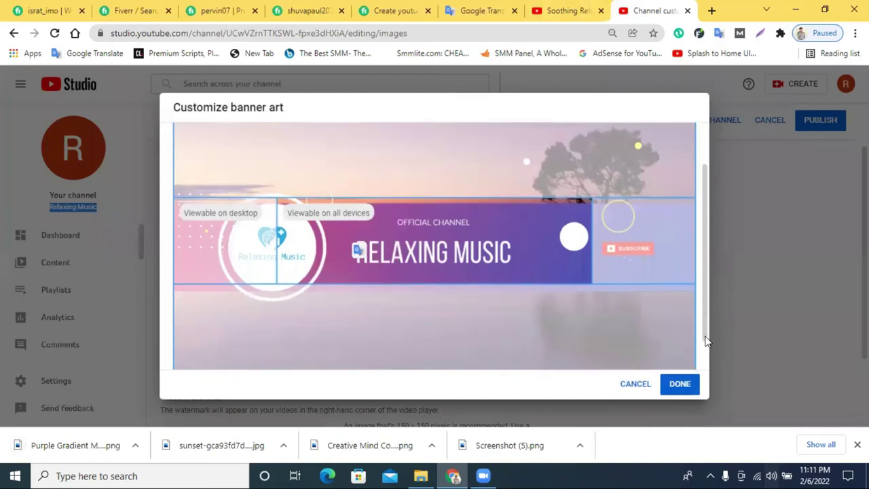
scroll(550, 271, up, 2)
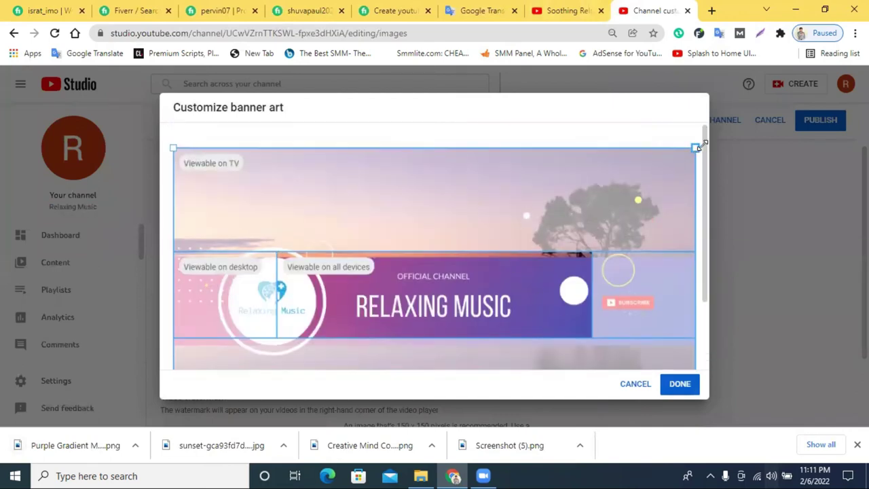
click(680, 385)
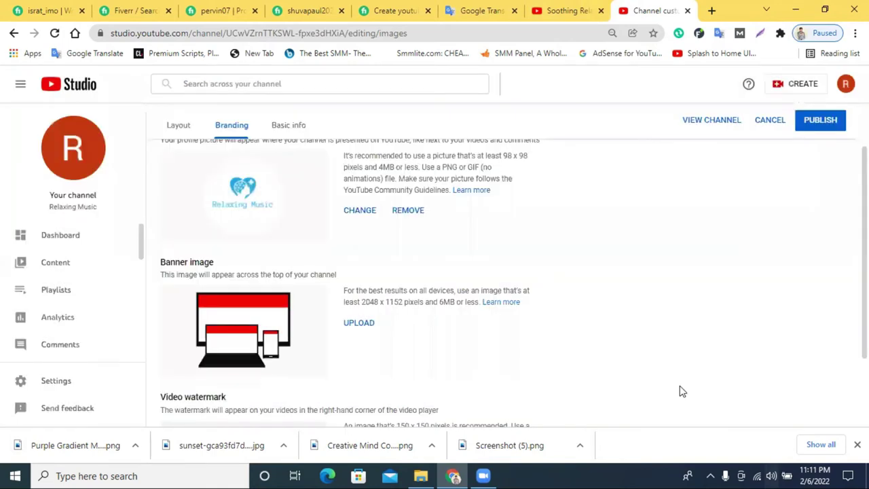
Publish the branding changes and review the Branding page.
click(819, 124)
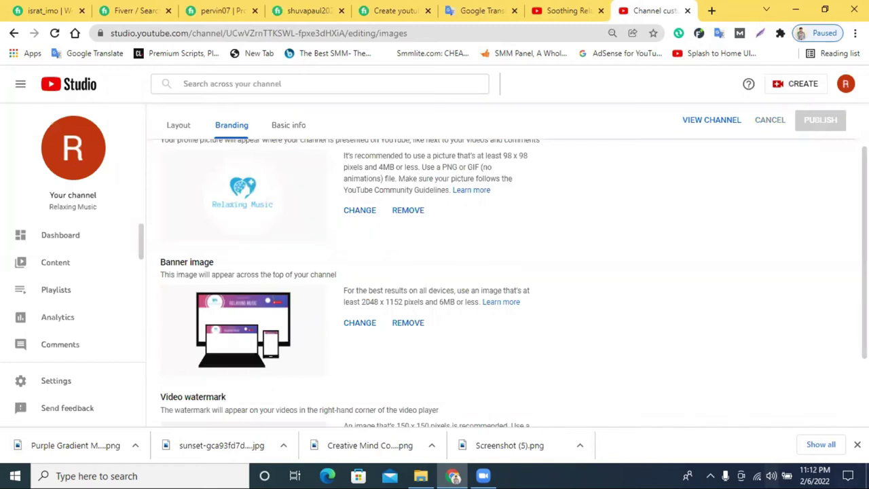
click(857, 445)
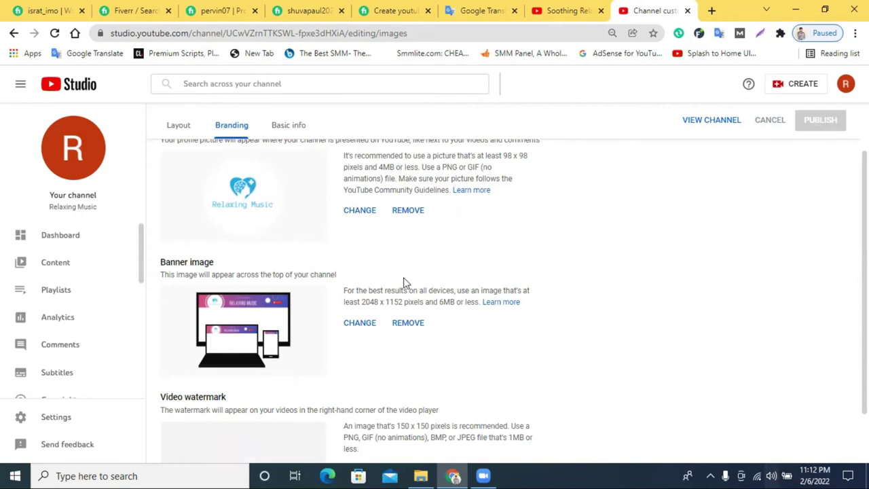
scroll(403, 282, up, 1)
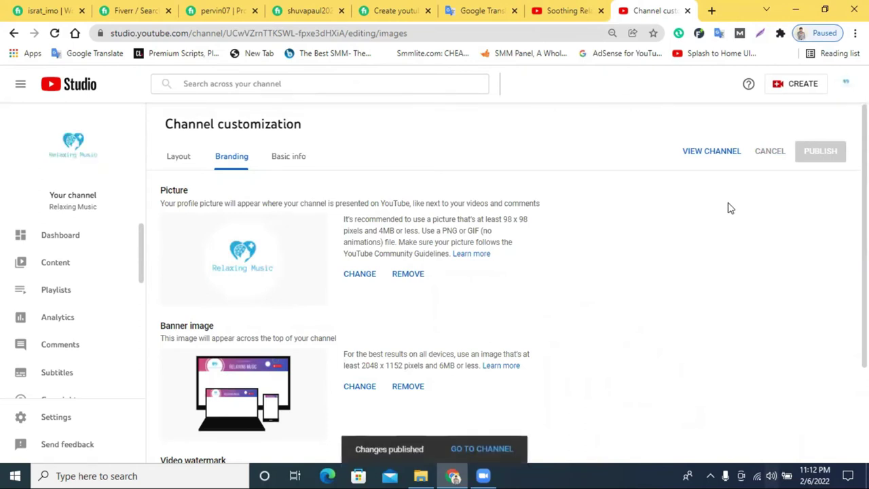
scroll(685, 246, down, 2)
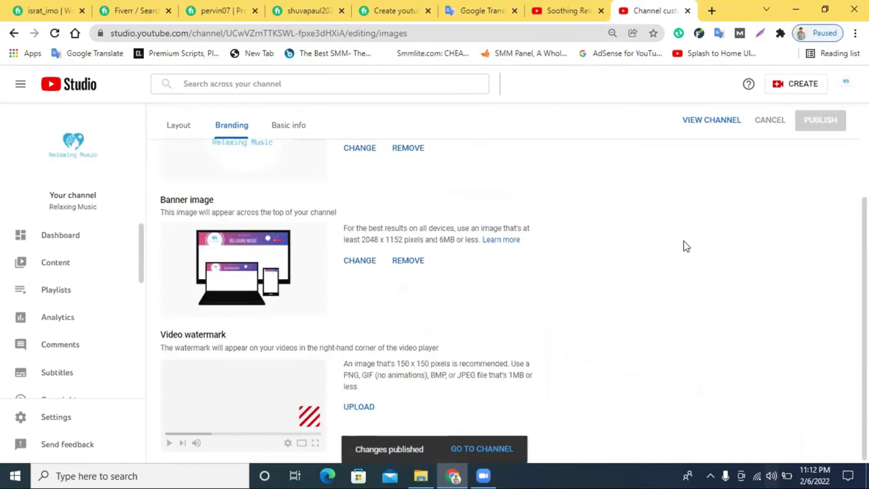
scroll(686, 246, up, 2)
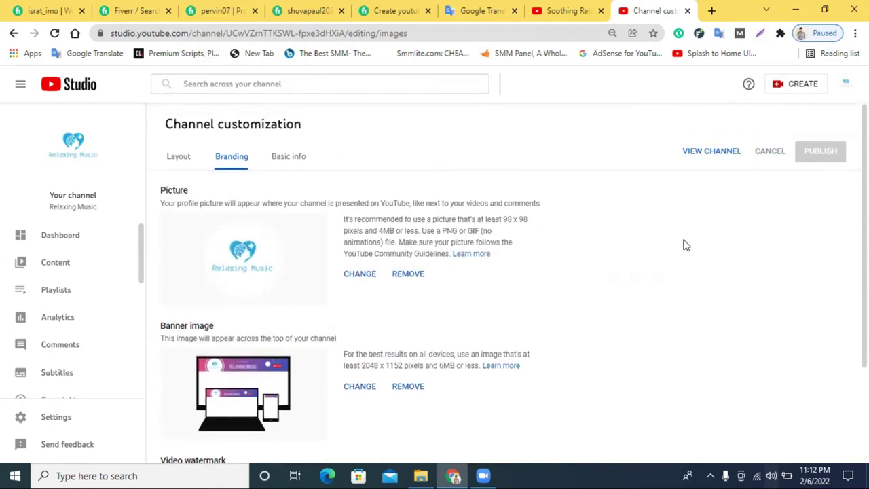
scroll(684, 246, down, 2)
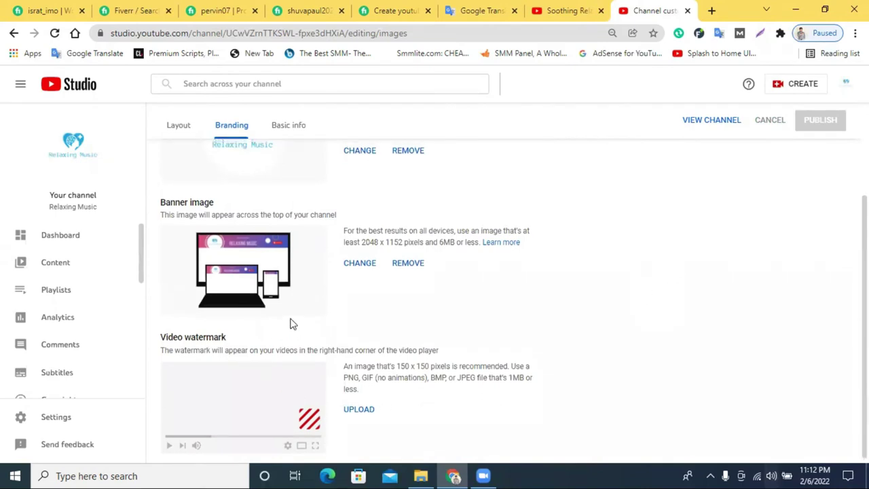
scroll(242, 226, up, 2)
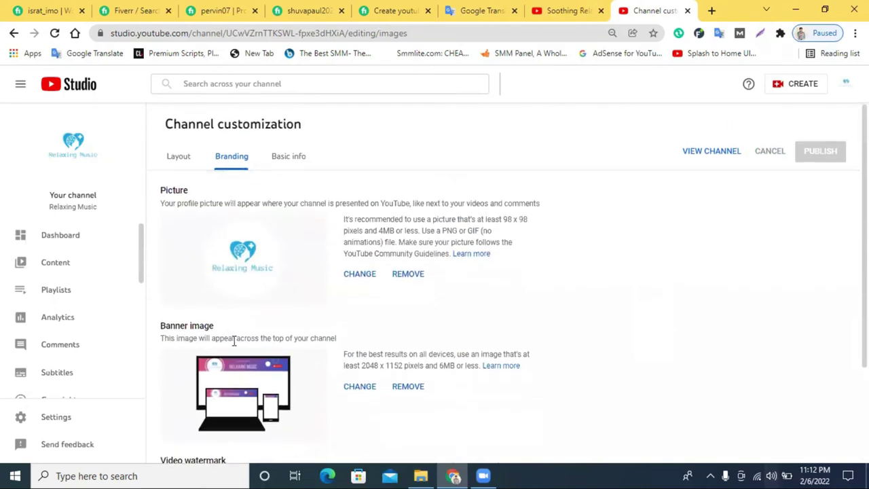
scroll(233, 341, down, 2)
drag(162, 336, 265, 341)
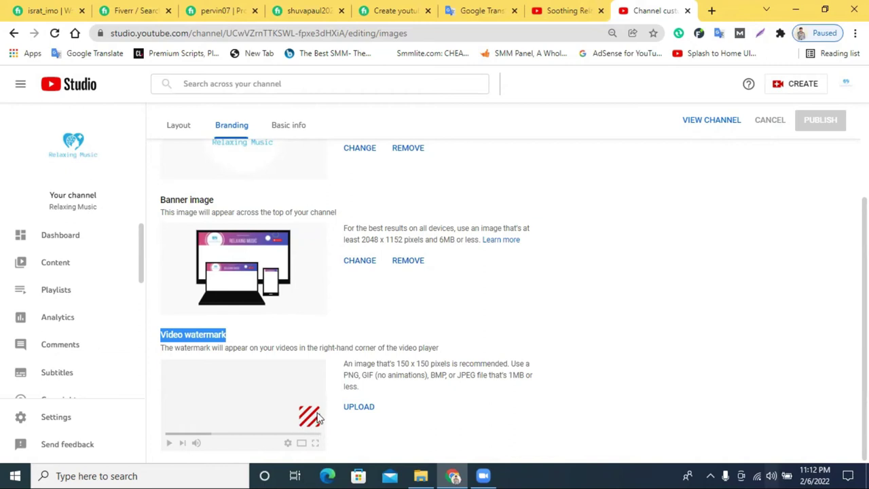
Check the Soothing Relaxation channel for reference, then go to the Basic info settings.
click(552, 10)
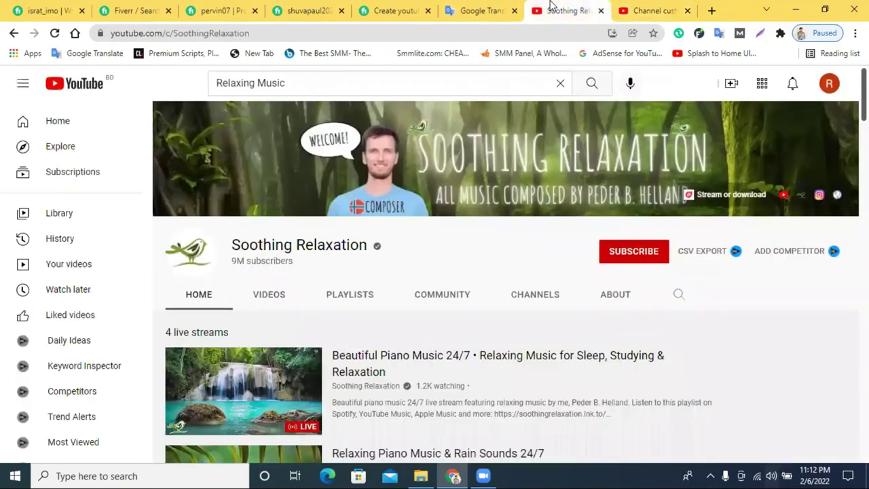
click(634, 10)
scroll(663, 223, up, 3)
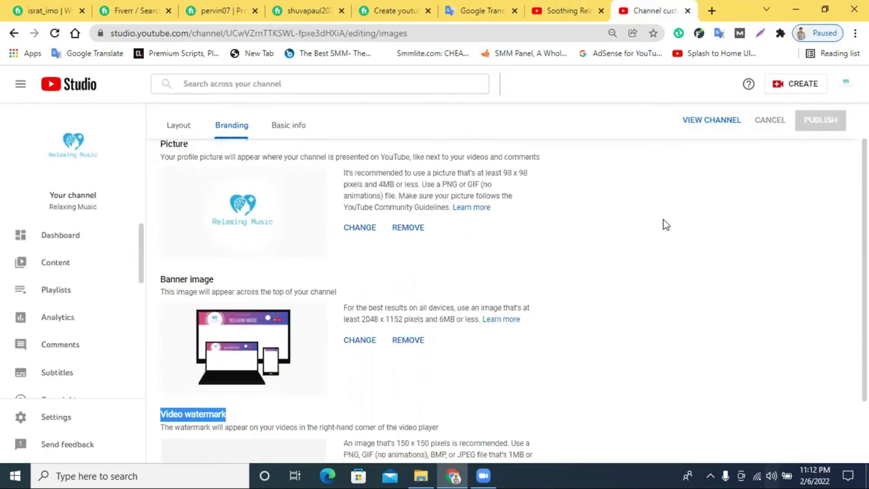
click(288, 162)
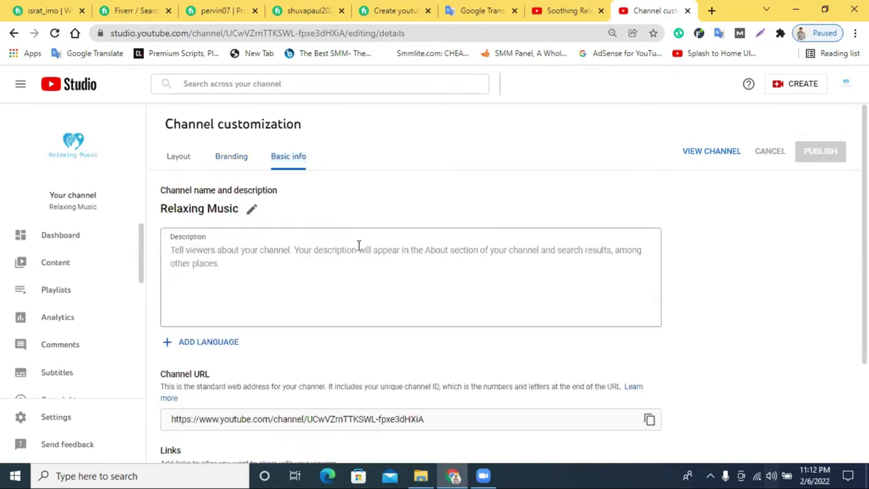
Copy both description paragraphs from the Soothing Relaxation channel's About page.
scroll(359, 246, down, 1)
click(246, 200)
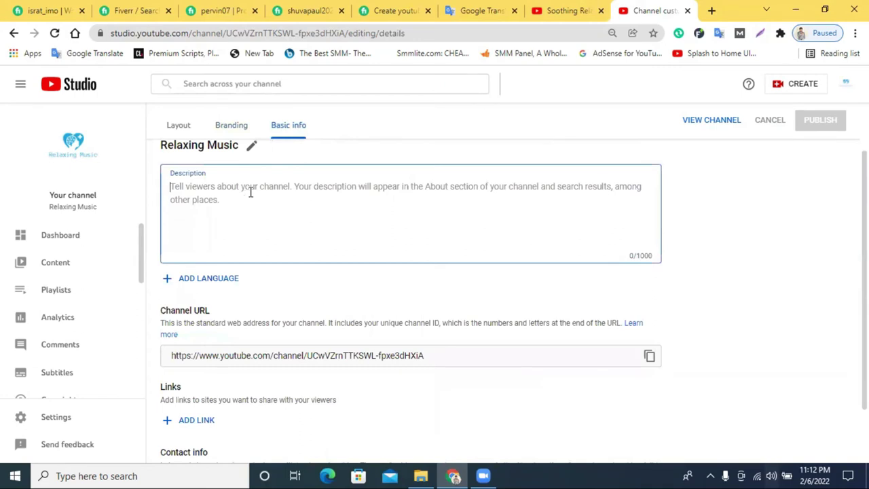
click(554, 10)
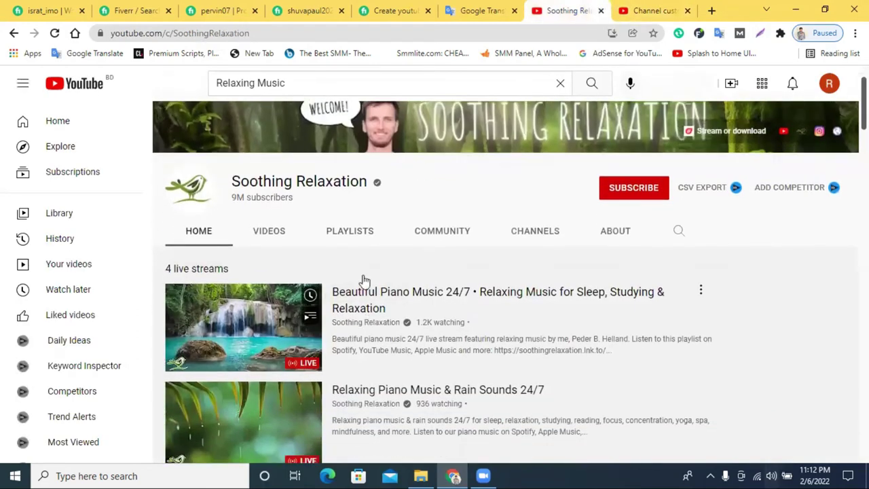
click(522, 234)
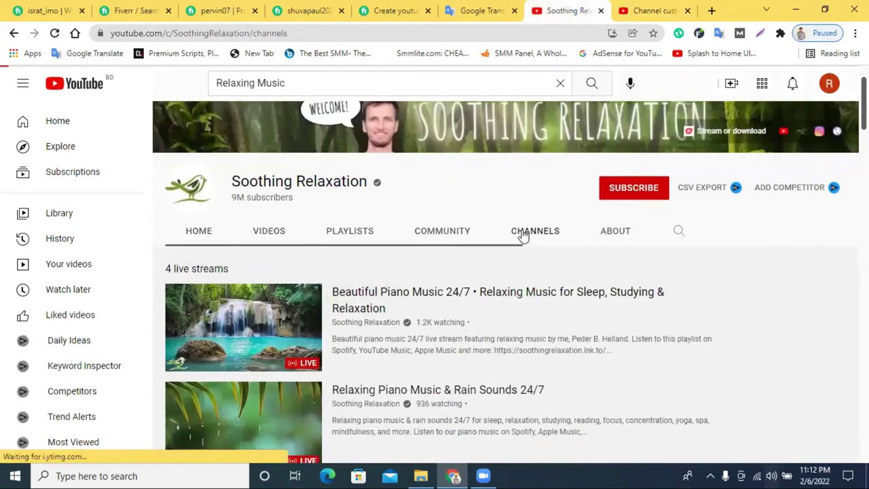
click(613, 292)
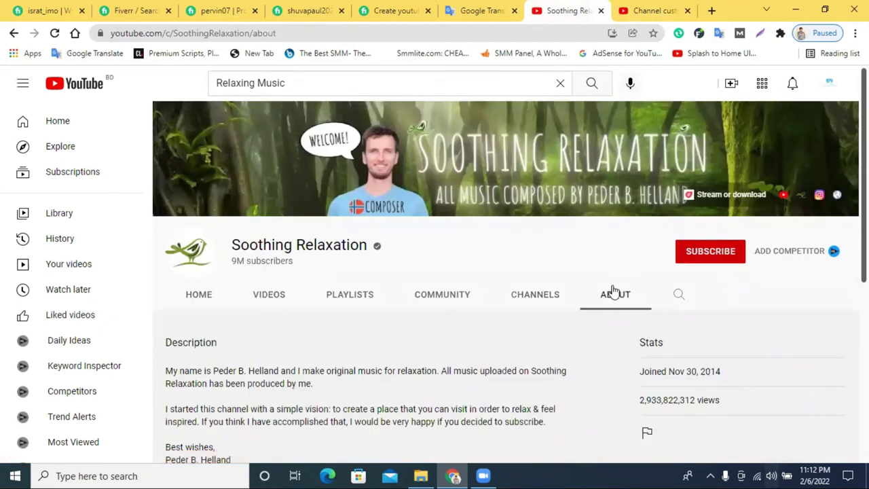
scroll(279, 284, down, 3)
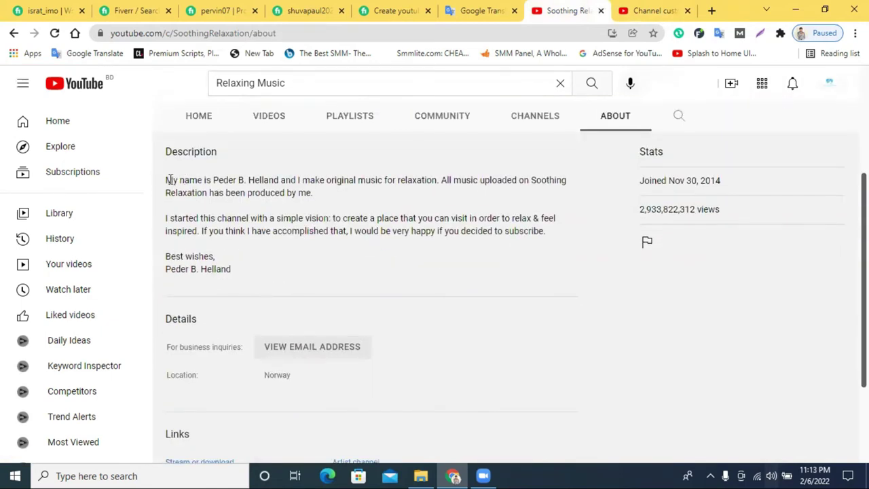
drag(207, 194, 548, 233)
right_click(525, 233)
click(533, 239)
right_click(481, 235)
click(527, 248)
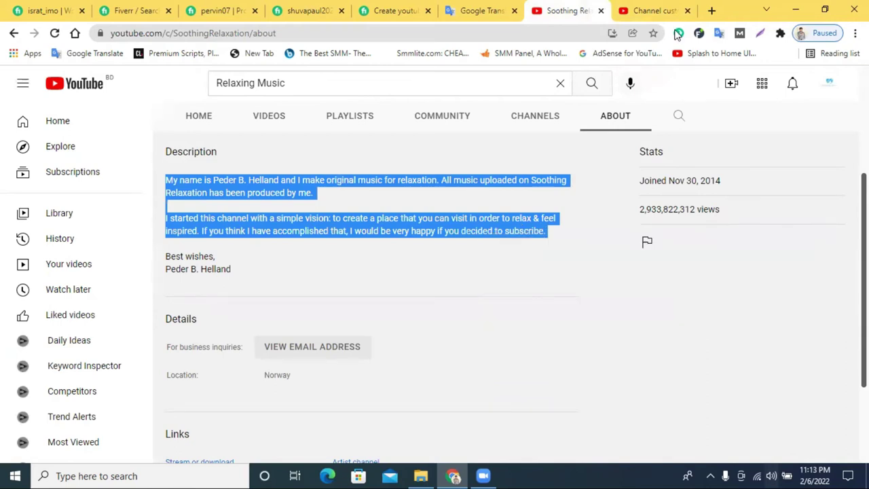
Paste the copied text into the Relaxing Music Description box, reaching 347/1000 characters.
click(648, 10)
click(345, 193)
right_click(345, 196)
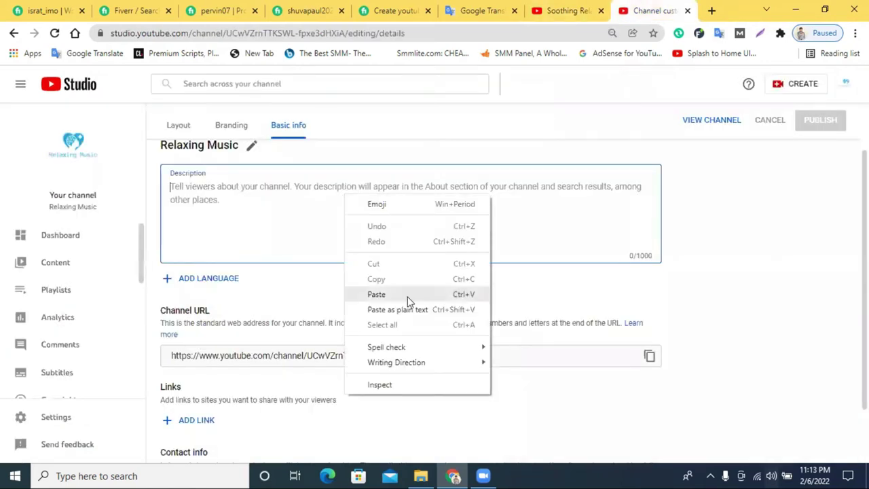
click(376, 294)
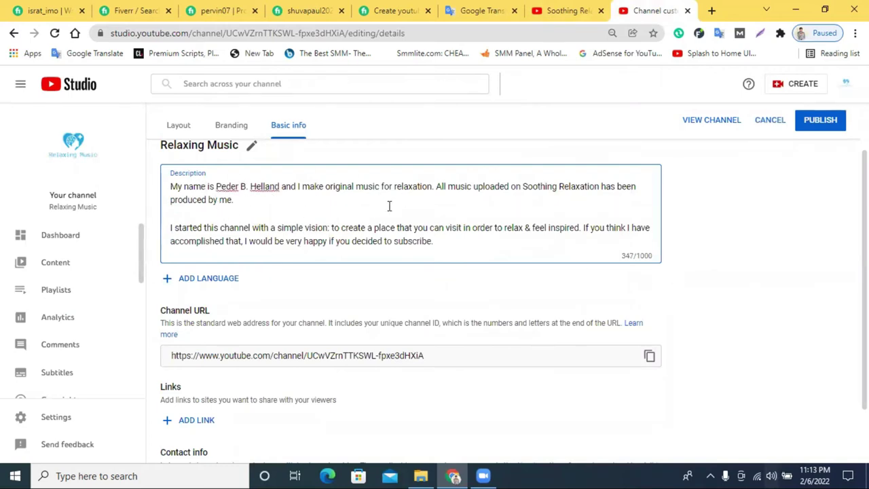
scroll(389, 206, up, 1)
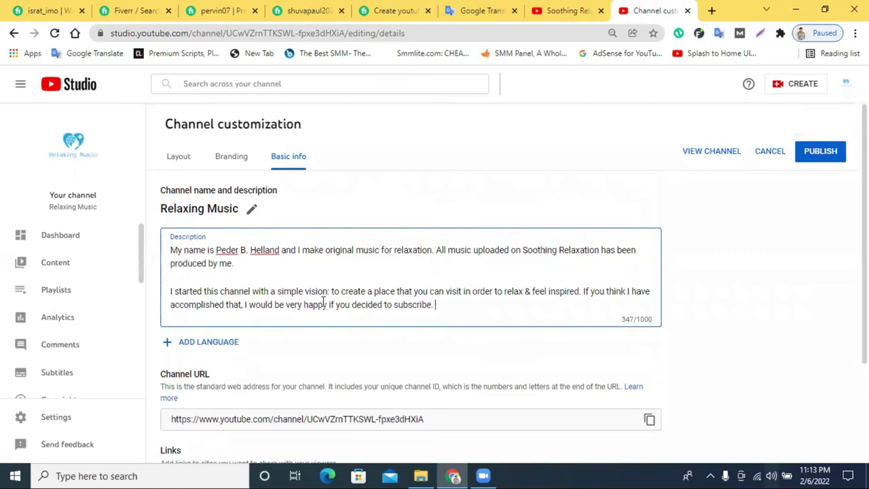
scroll(336, 277, down, 2)
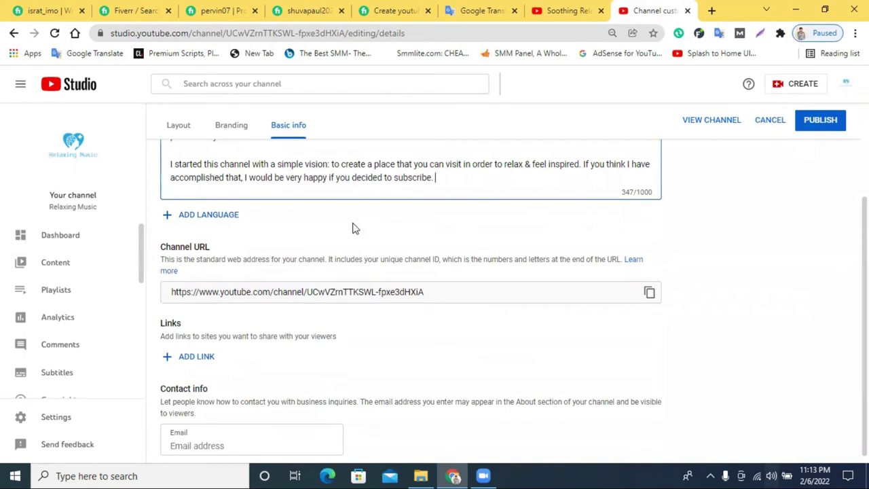
scroll(352, 228, down, 1)
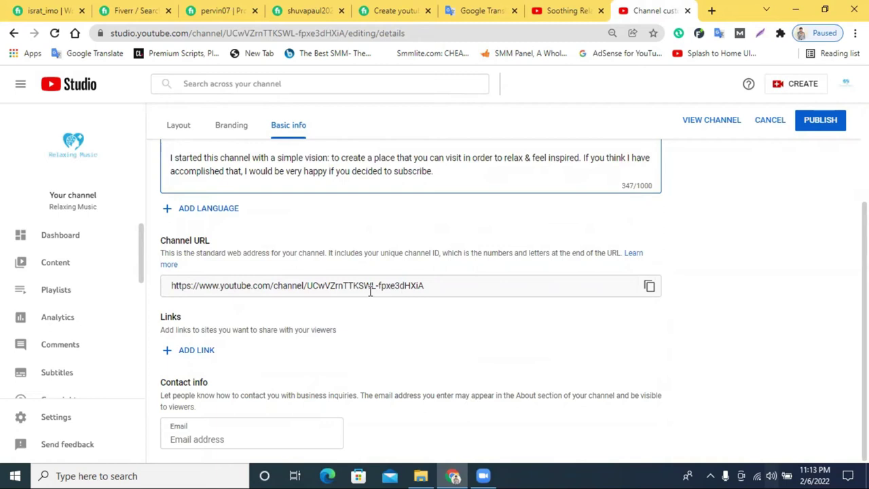
triple_click(285, 285)
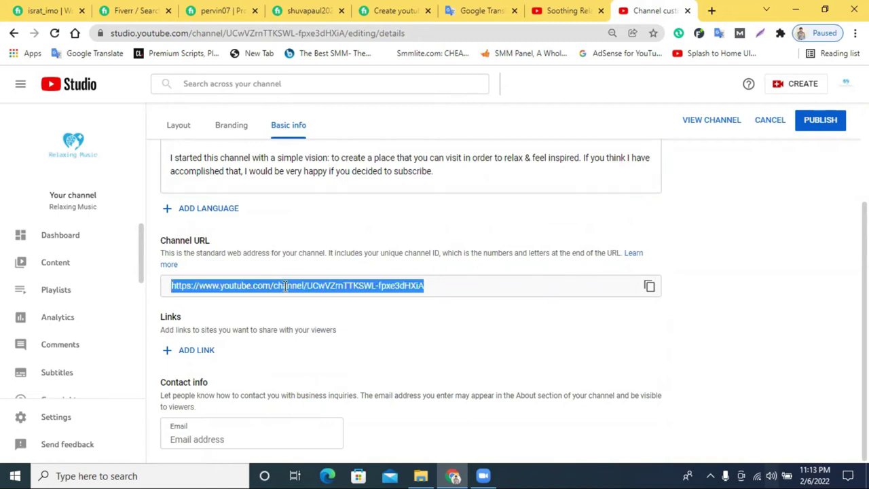
click(335, 291)
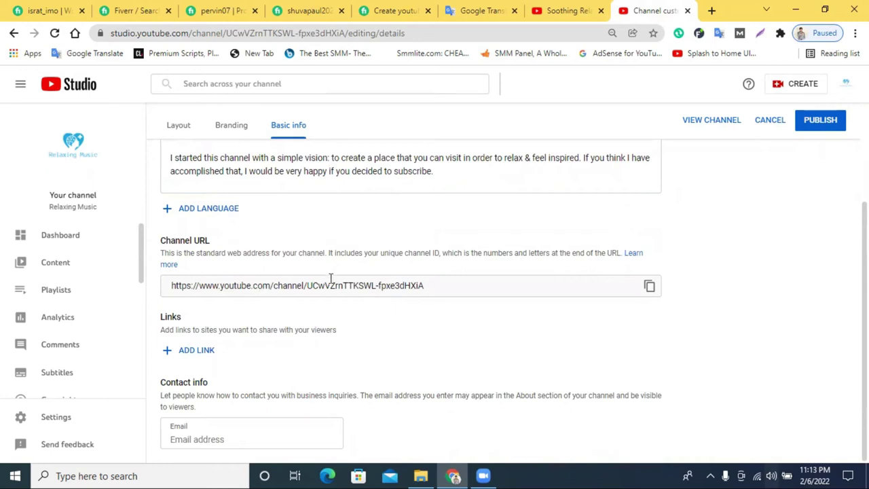
click(560, 10)
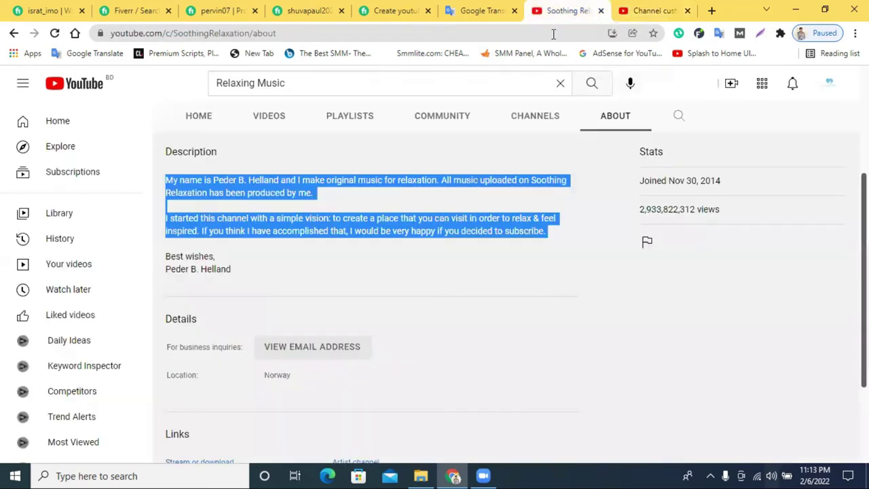
click(829, 82)
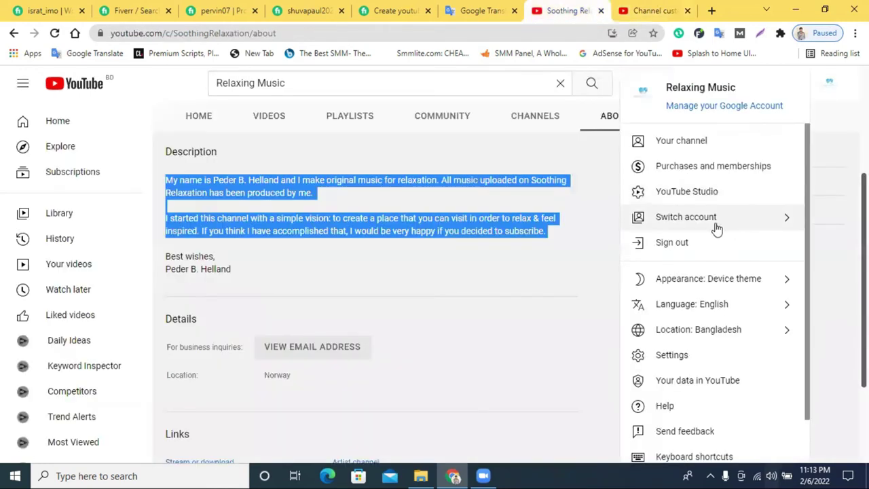
triple_click(385, 78)
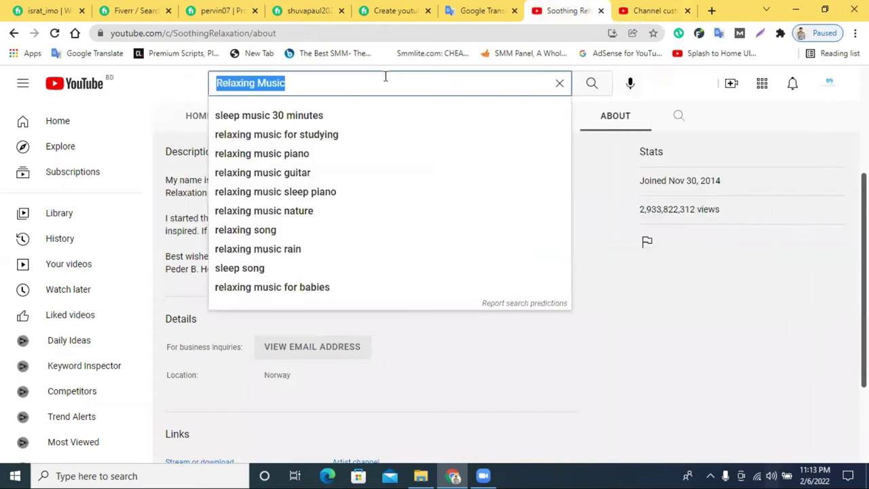
text(REE)
key(BackSpace)
key(BackSpace)
key(BackSpace)
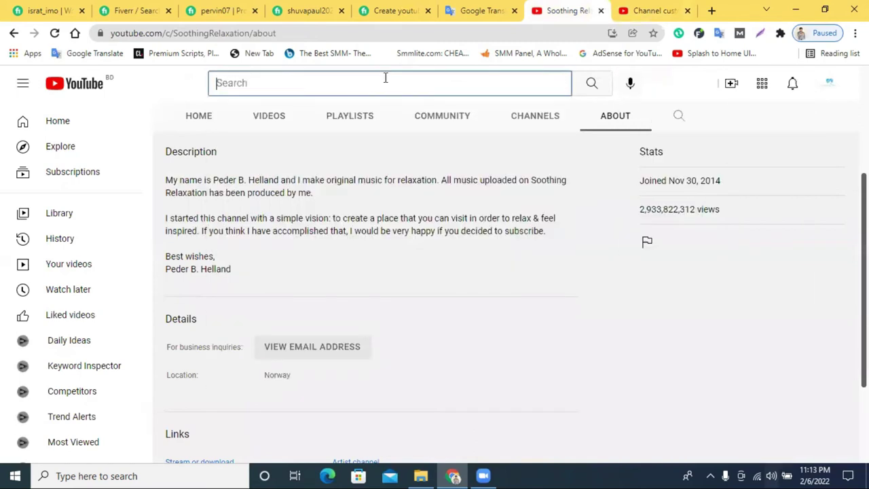
text(free)
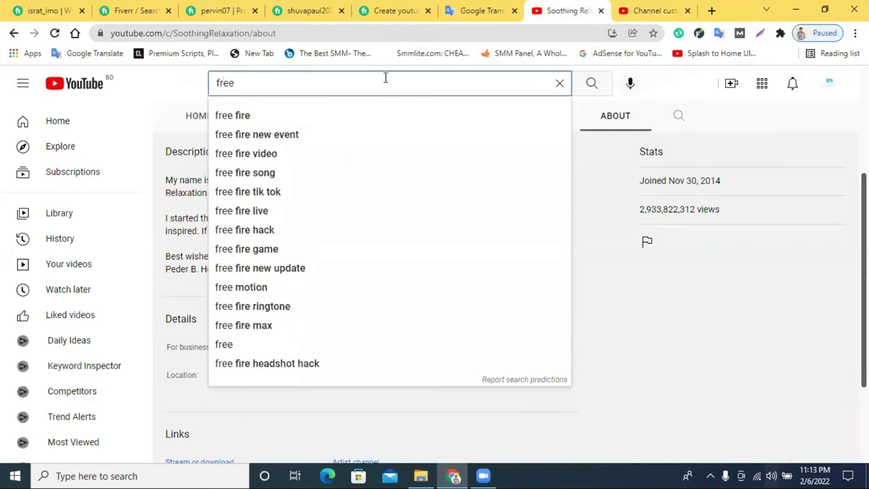
text(lancer )
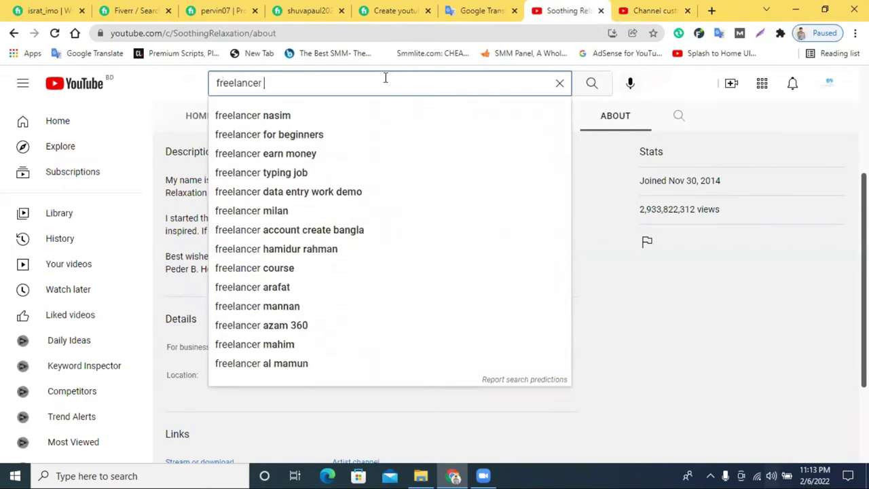
text(raju)
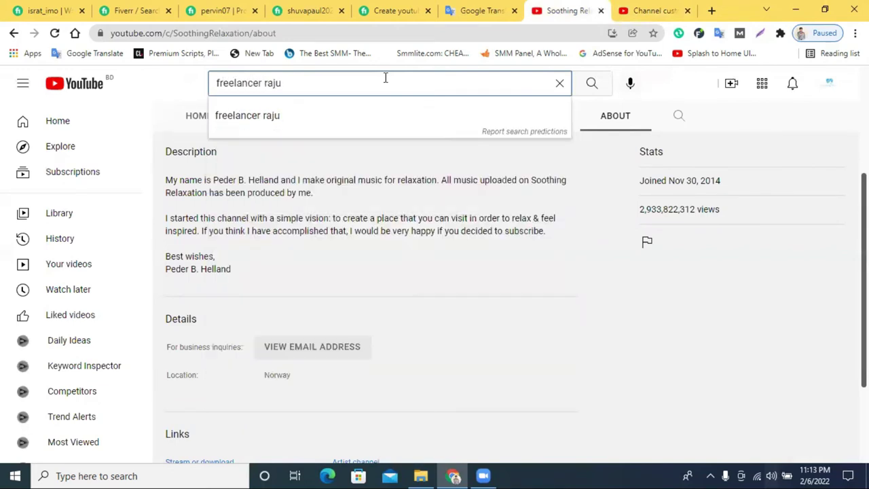
key(Return)
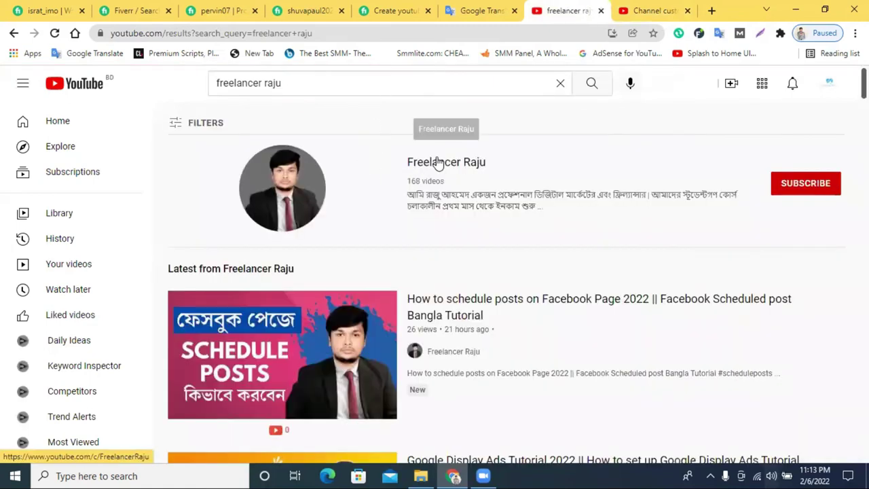
click(438, 163)
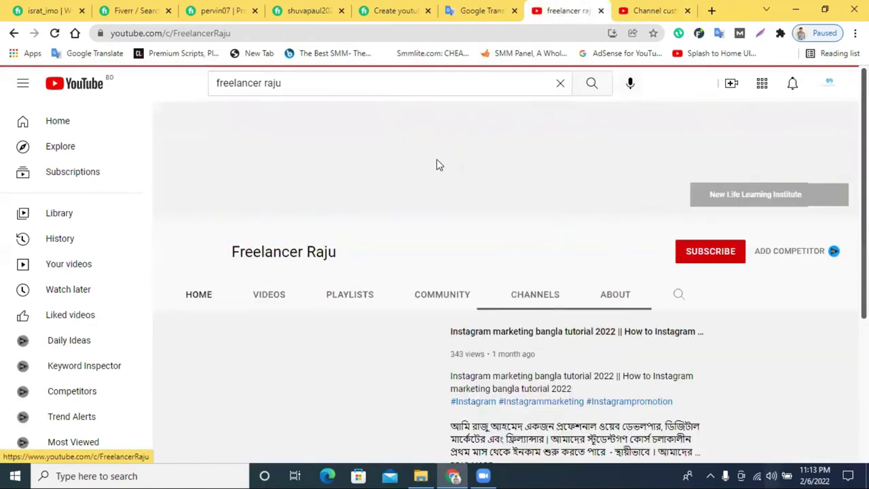
drag(231, 33, 173, 33)
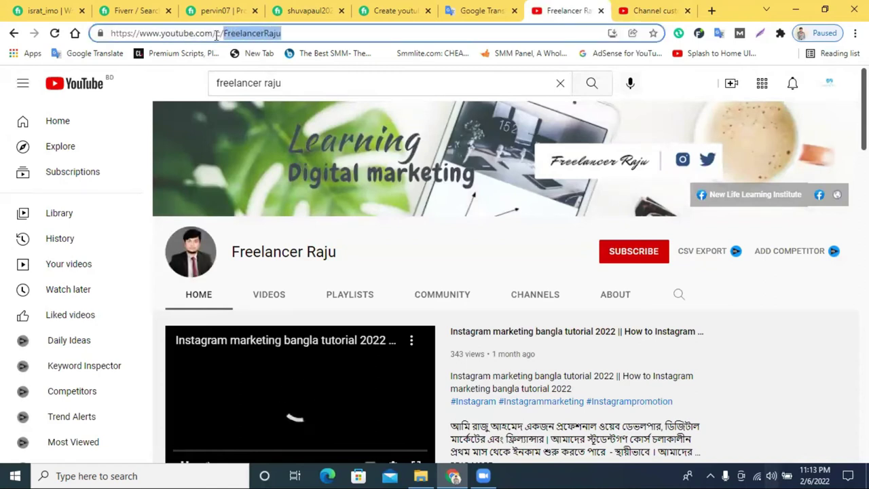
click(253, 37)
drag(292, 34, 223, 34)
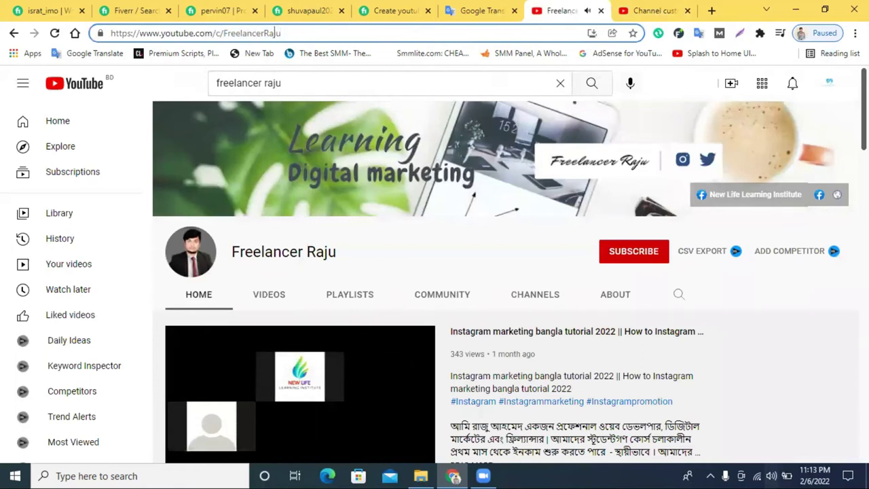
click(282, 408)
drag(228, 33, 191, 33)
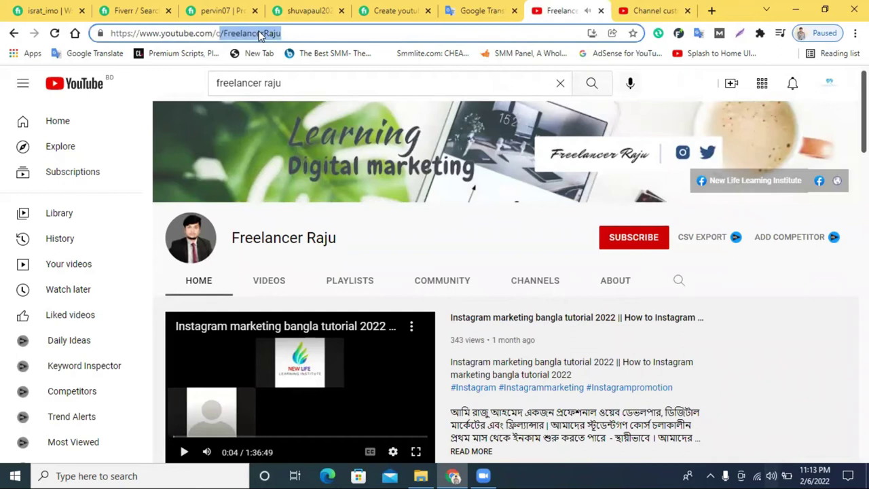
click(650, 10)
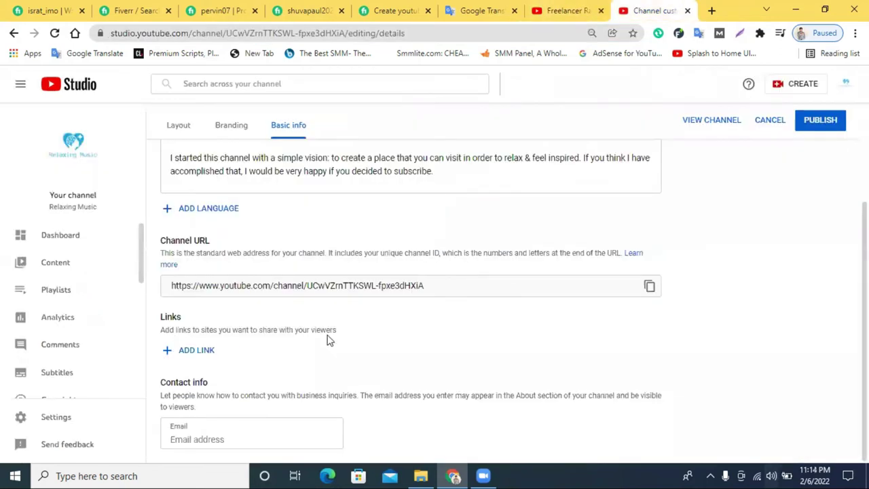
Revisit the other creator's channel, its search results and the Soothing Relaxation About page.
click(208, 437)
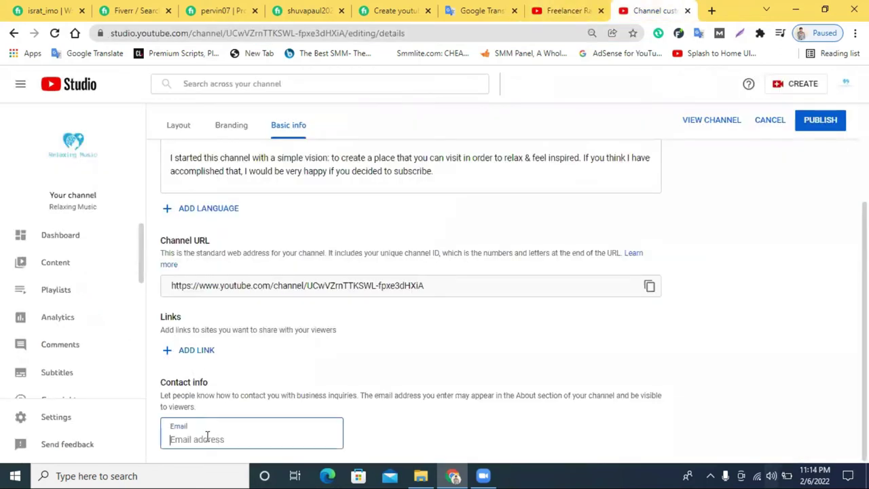
click(564, 10)
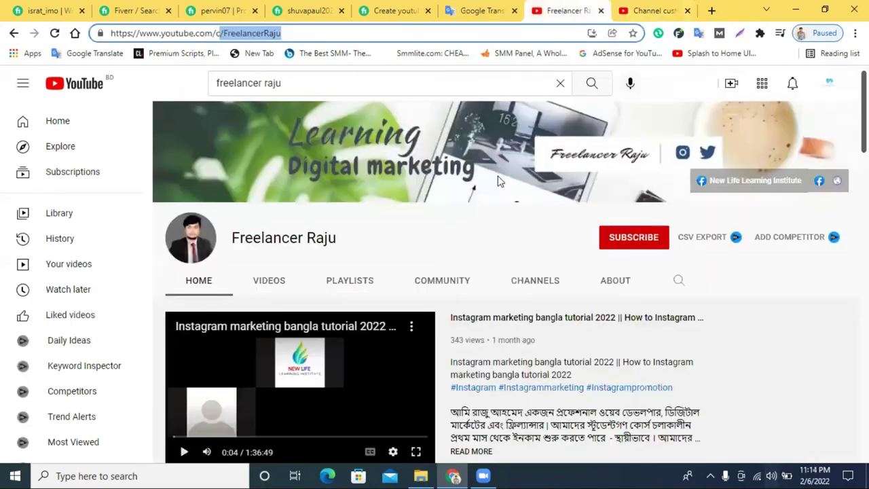
click(13, 33)
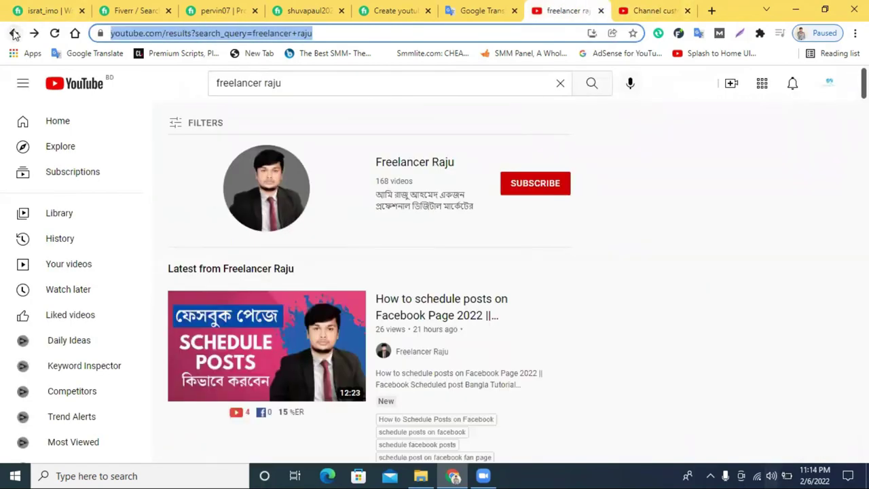
click(12, 32)
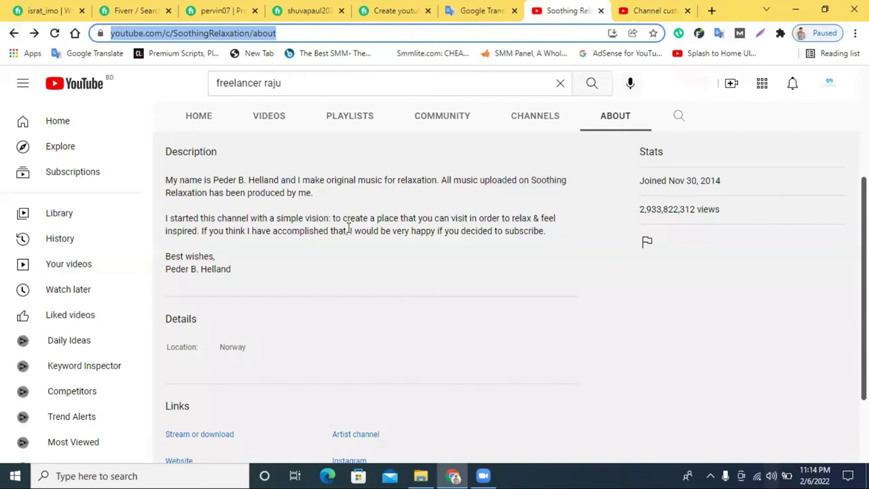
scroll(400, 252, up, 3)
scroll(401, 252, down, 3)
scroll(402, 252, up, 1)
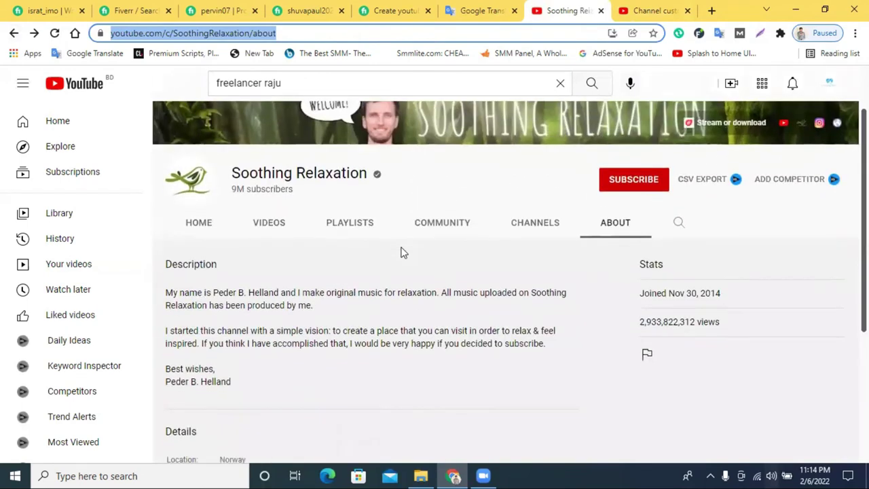
scroll(402, 251, down, 3)
scroll(402, 253, down, 1)
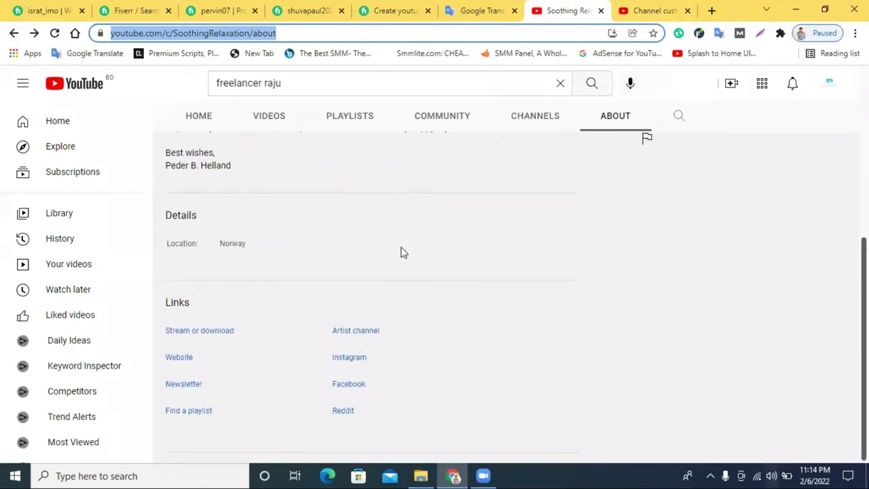
scroll(401, 253, up, 2)
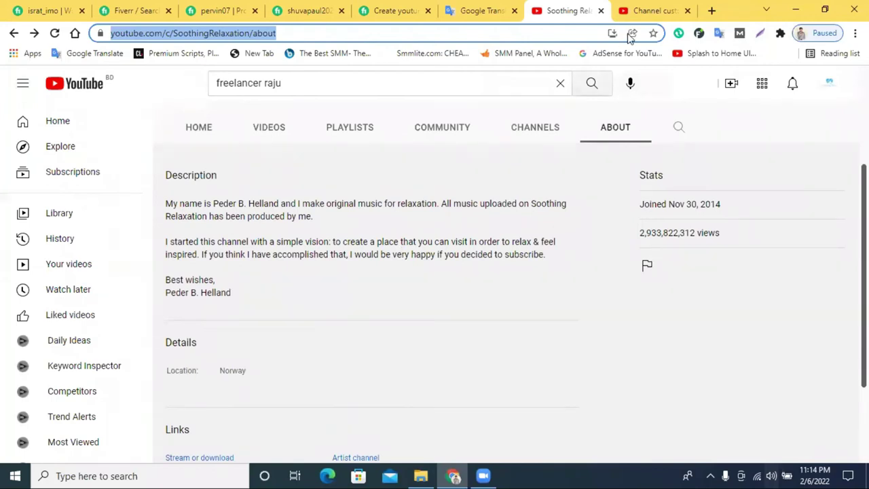
Look over the Branding and Layout settings, then search YouTube for the reference creator's channel.
click(657, 10)
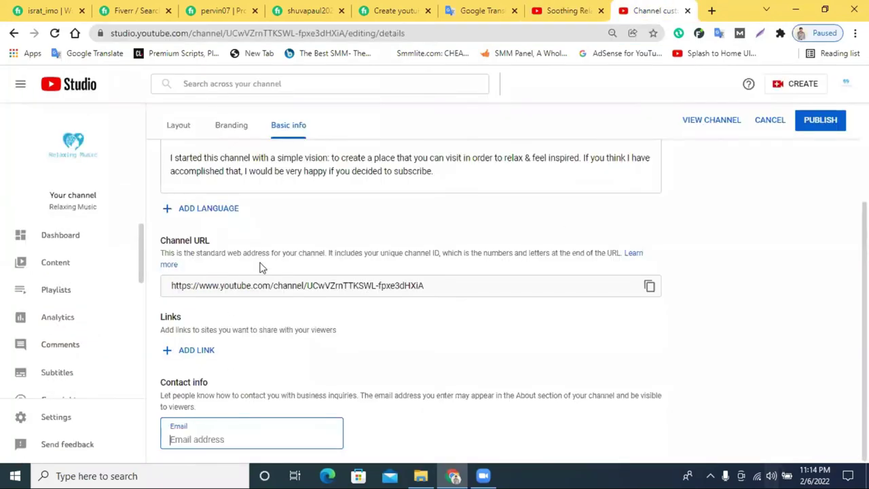
click(232, 129)
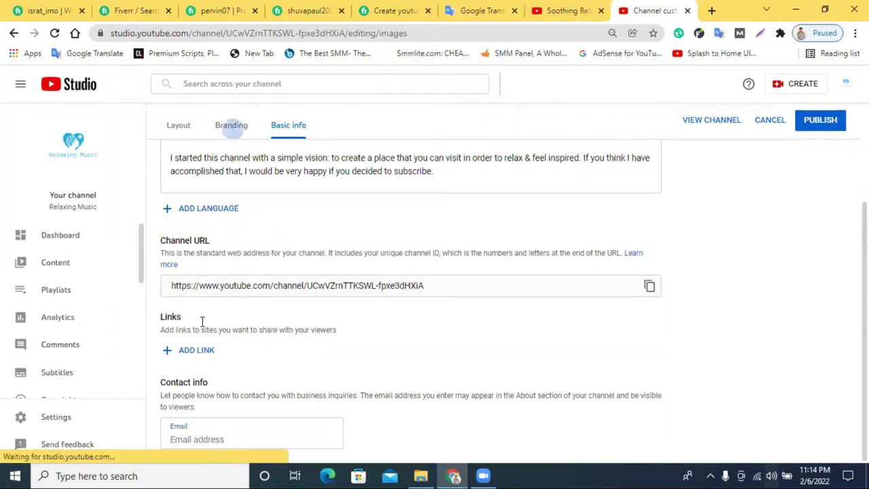
click(176, 129)
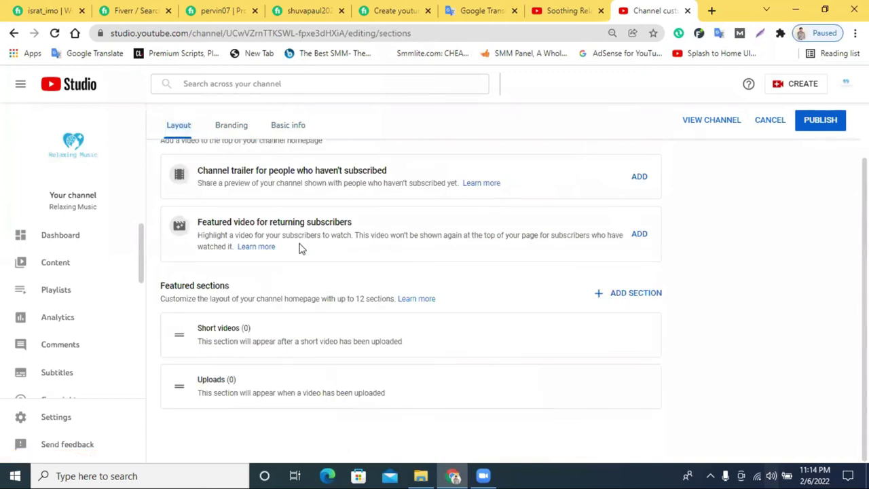
scroll(301, 249, up, 2)
click(559, 10)
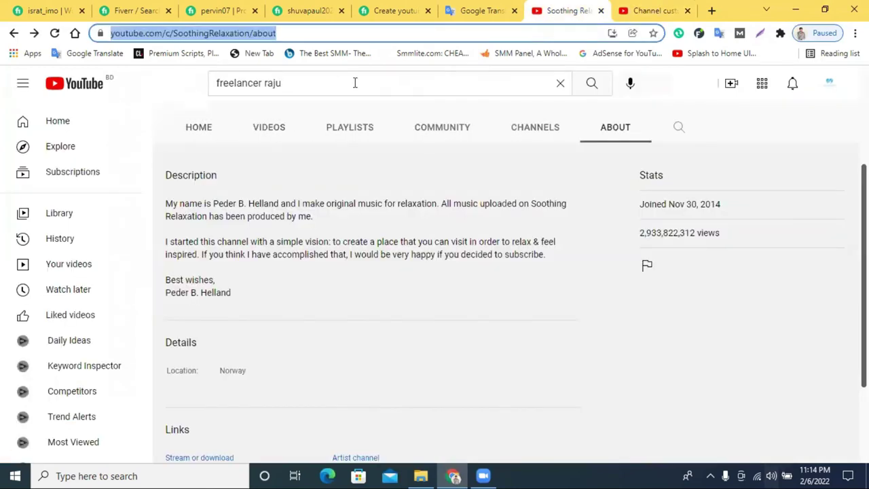
click(600, 87)
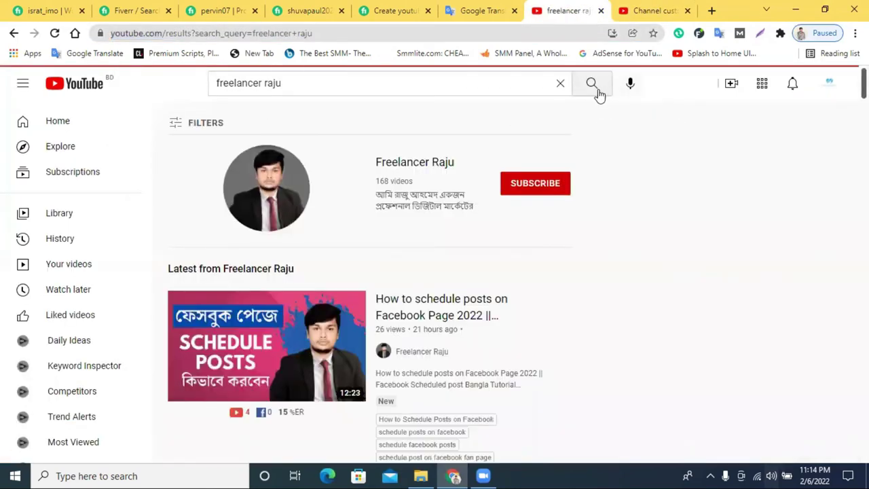
Open the found creator's channel and scroll through its home page video shelves.
click(399, 163)
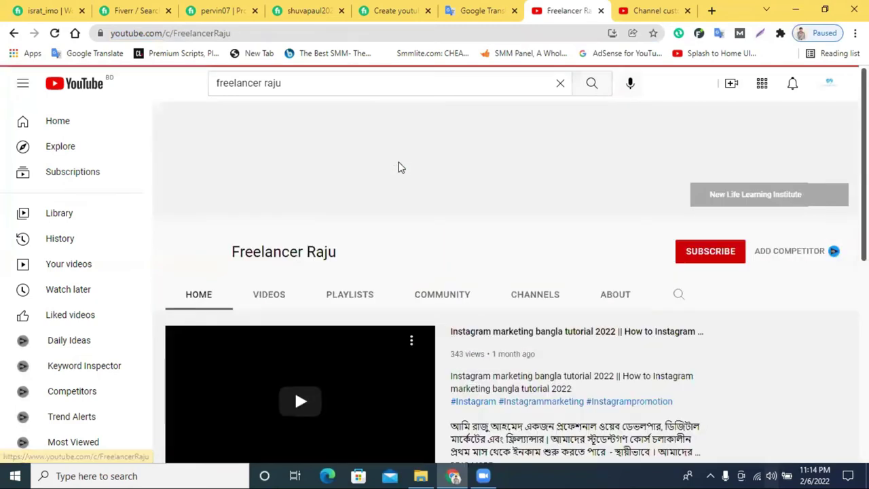
scroll(294, 350, down, 2)
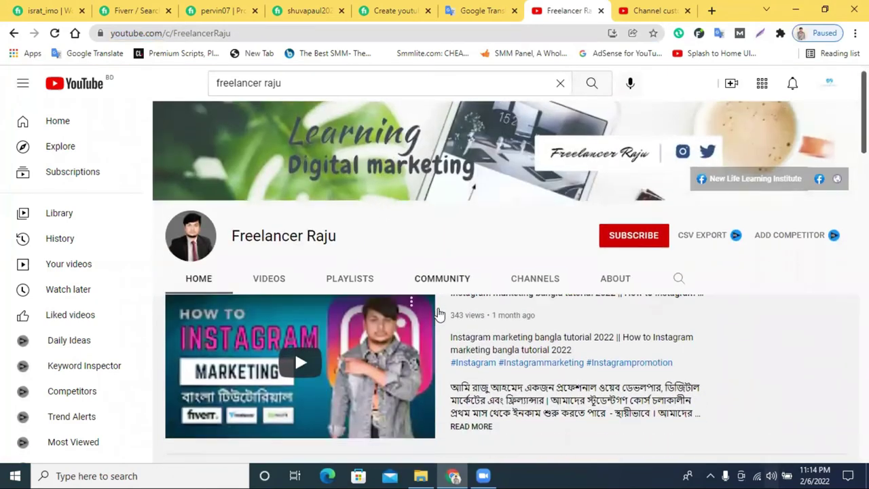
scroll(221, 377, up, 1)
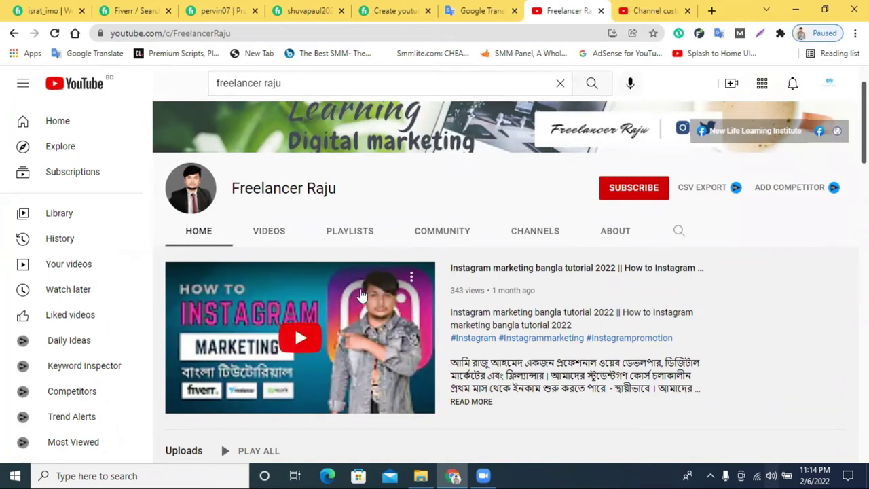
scroll(394, 299, down, 2)
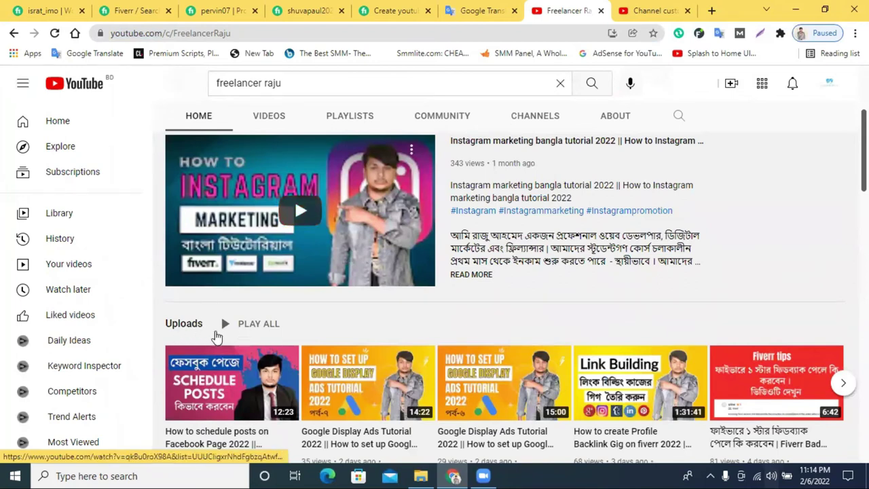
scroll(215, 335, down, 1)
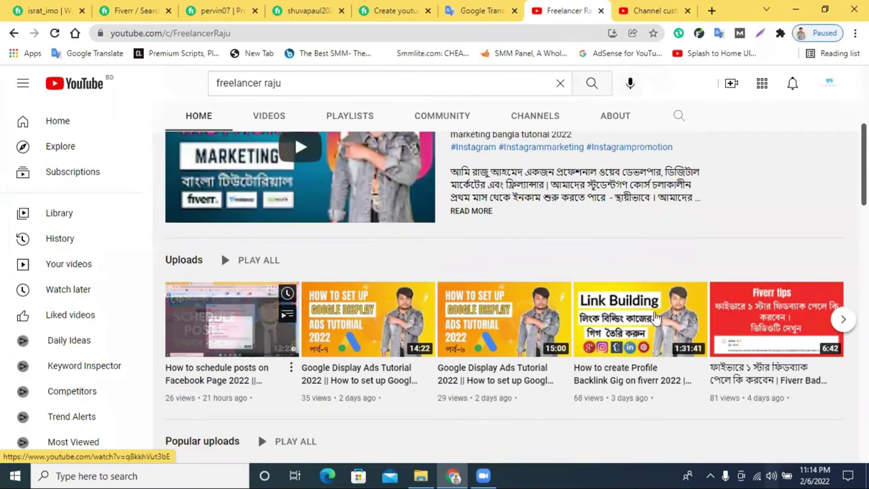
scroll(221, 251, down, 2)
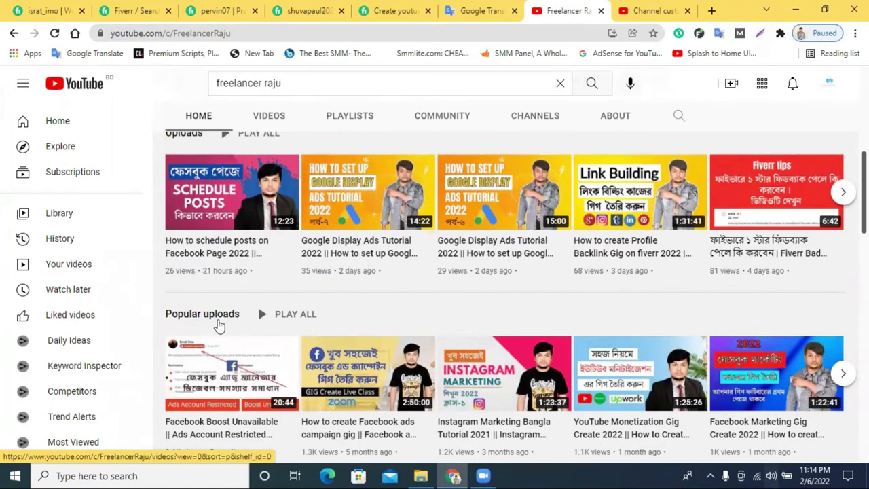
scroll(307, 328, down, 4)
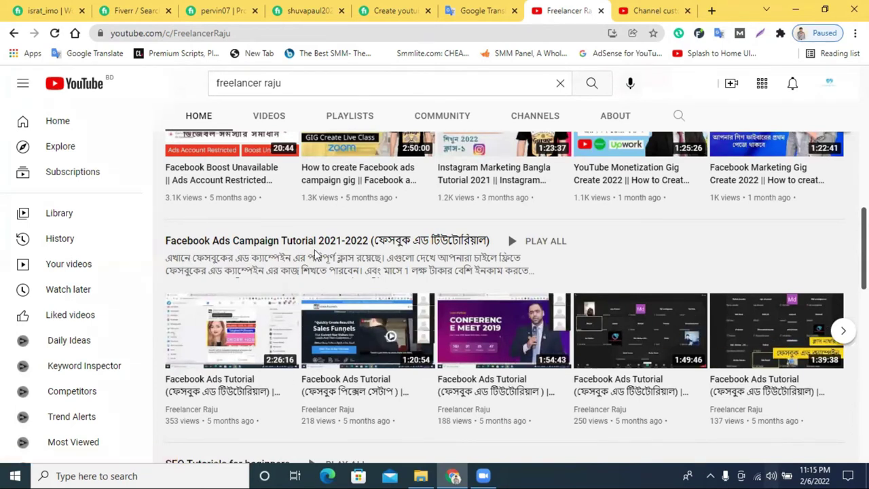
scroll(314, 251, down, 3)
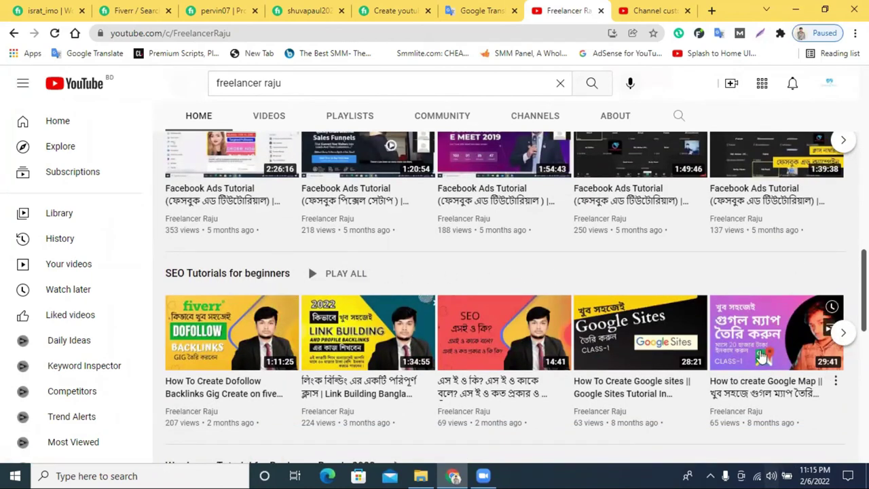
scroll(204, 283, down, 3)
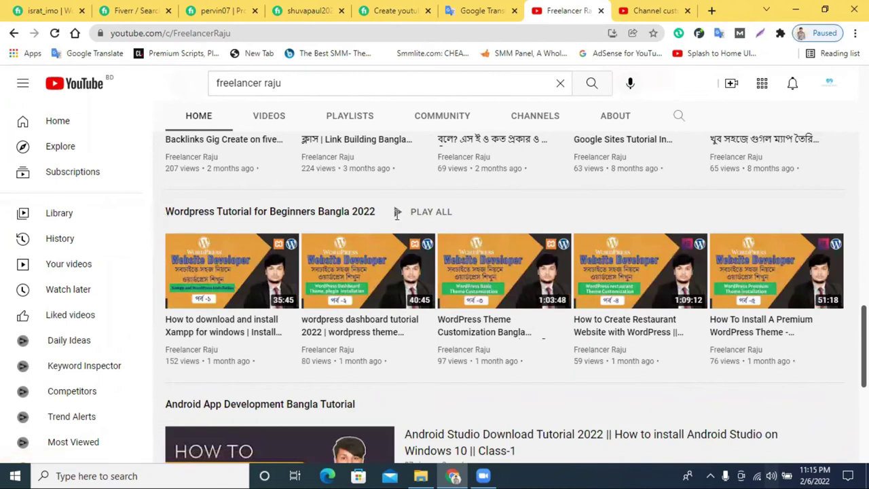
drag(163, 216, 481, 219)
scroll(228, 288, down, 2)
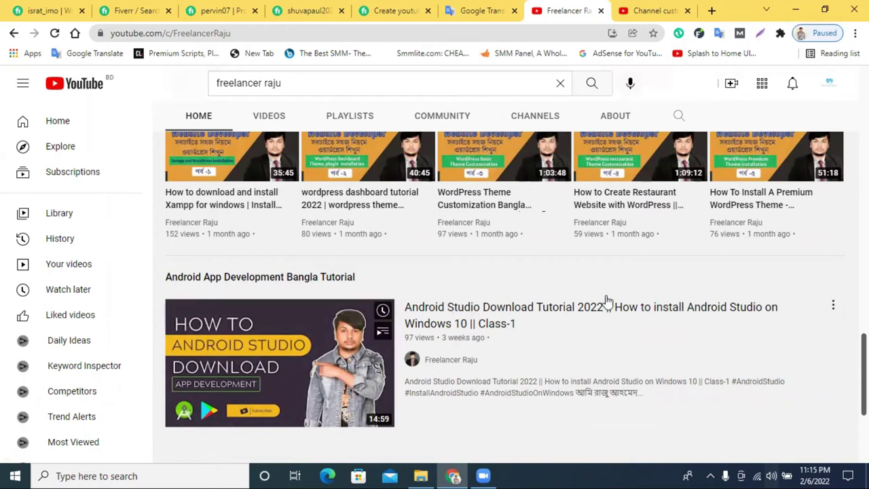
scroll(470, 317, down, 3)
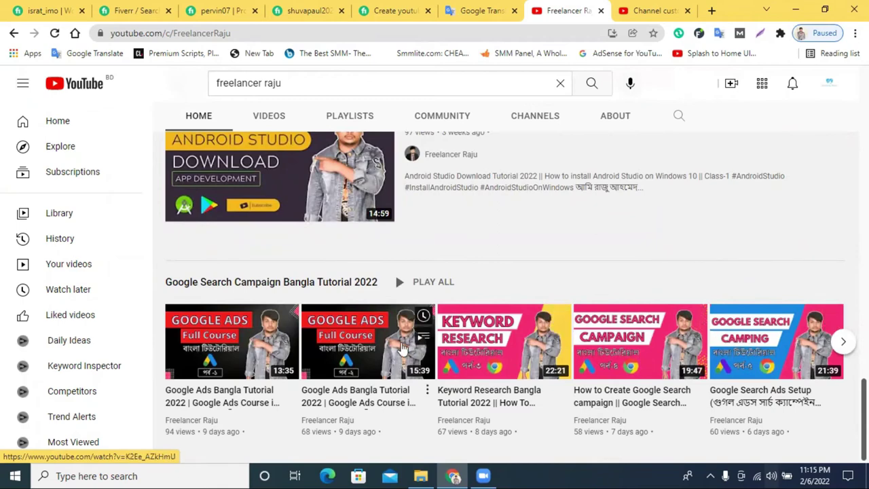
scroll(398, 323, up, 8)
scroll(397, 323, up, 10)
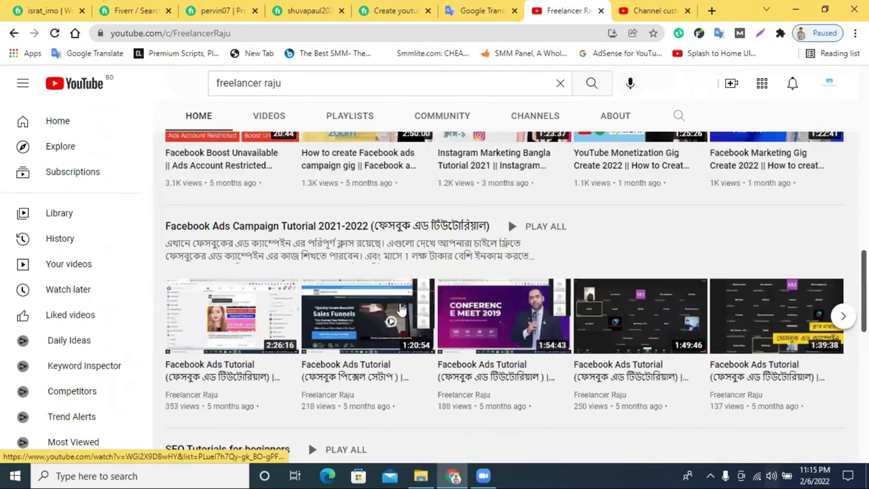
Return to the Relaxing Music Layout page, which has no trailer or featured video yet.
click(652, 9)
scroll(296, 247, down, 1)
scroll(292, 267, up, 1)
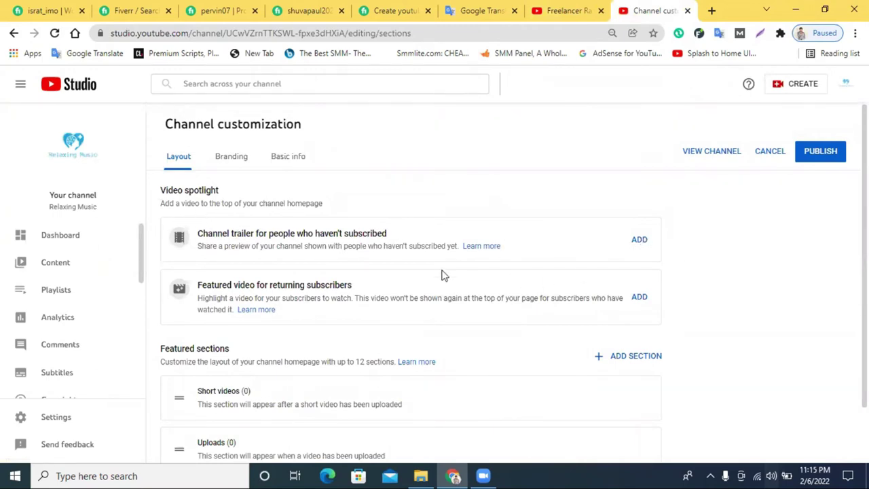
Remove the Short videos and Uploads sections from the homepage layout.
scroll(436, 279, down, 1)
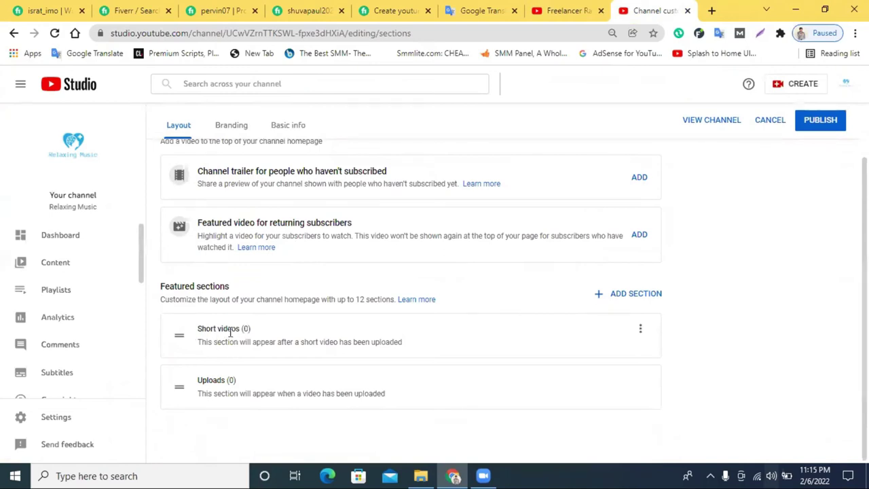
click(641, 330)
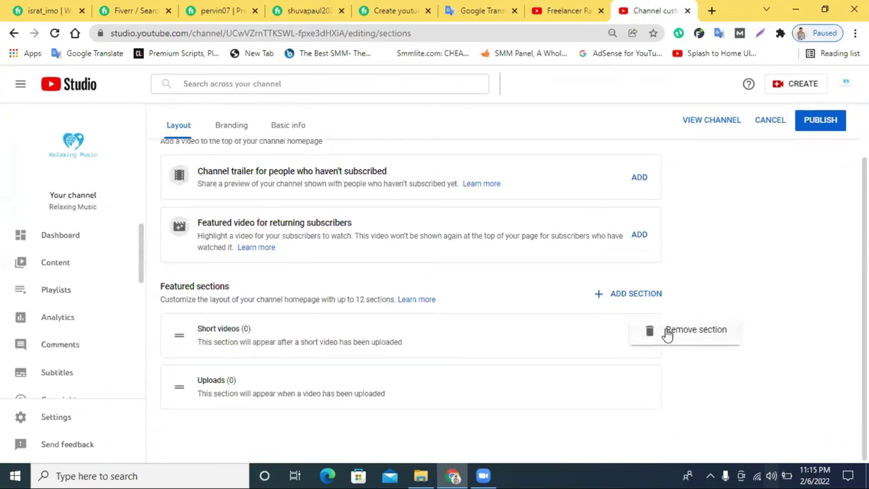
click(668, 331)
click(646, 384)
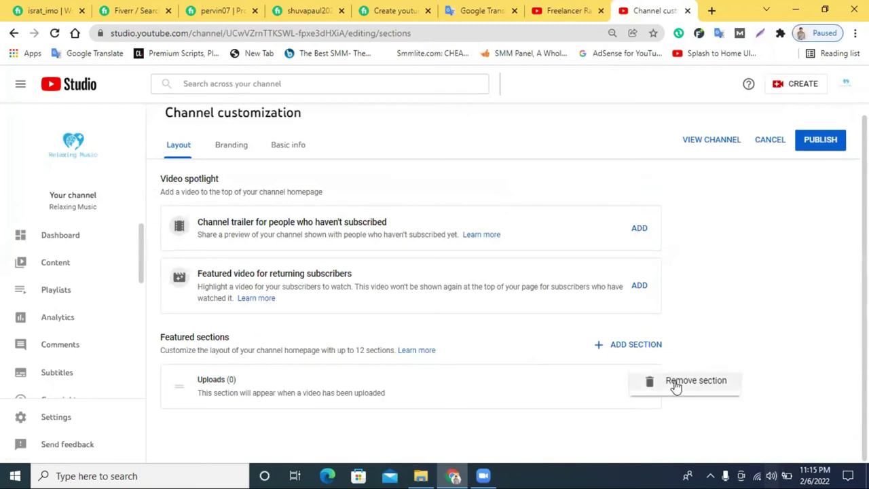
click(676, 384)
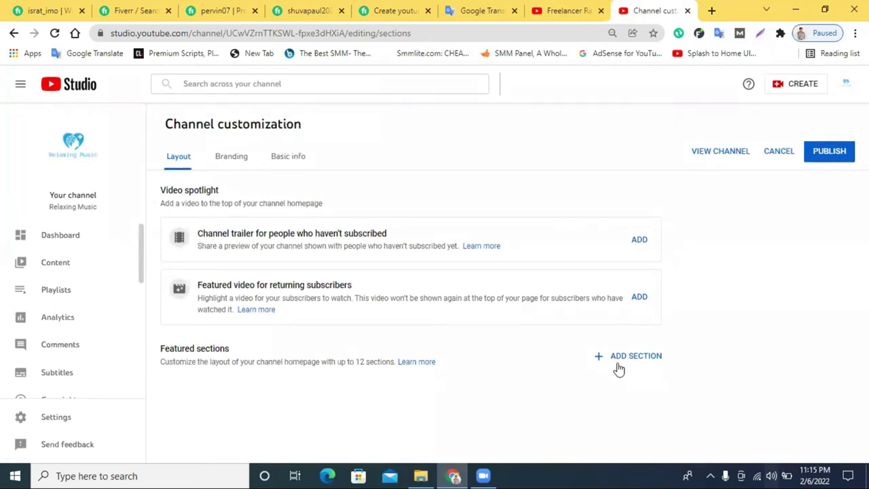
Add an Uploads section with a Popular uploads section below it.
click(631, 360)
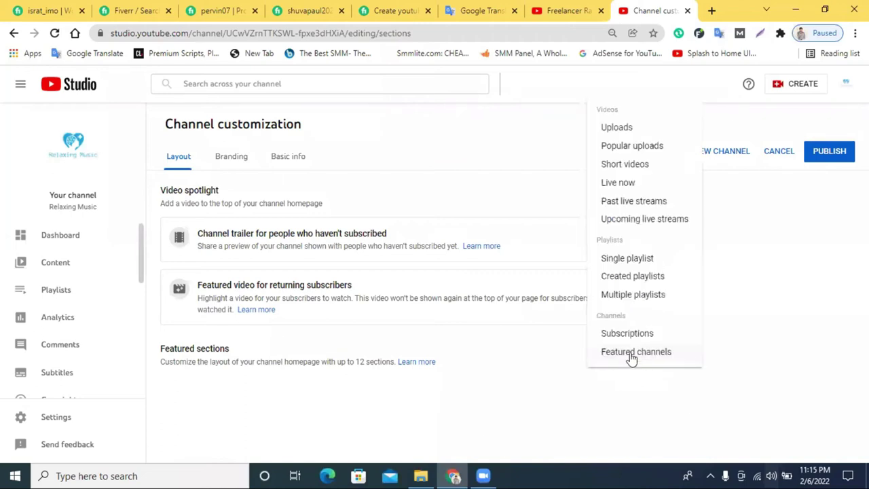
click(567, 10)
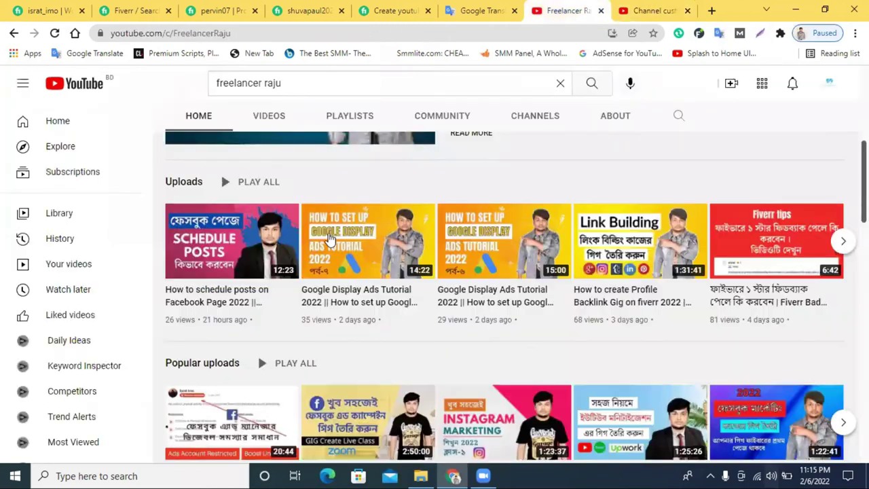
click(618, 9)
click(616, 127)
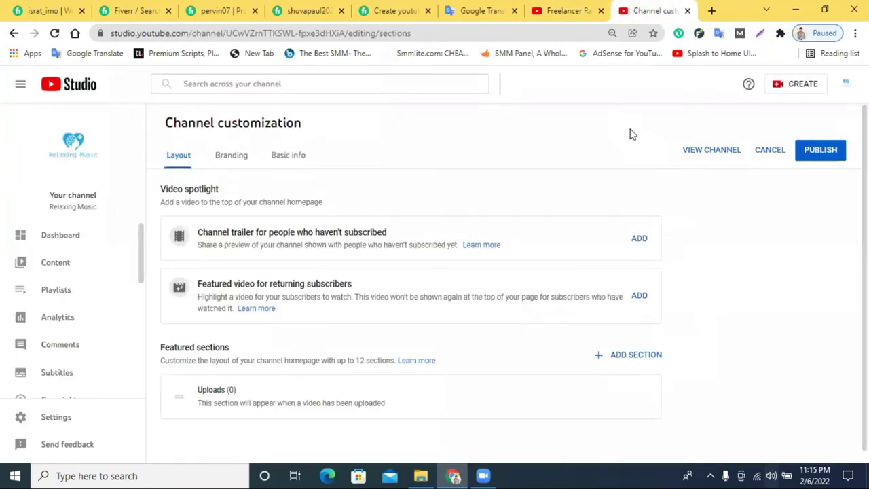
click(614, 347)
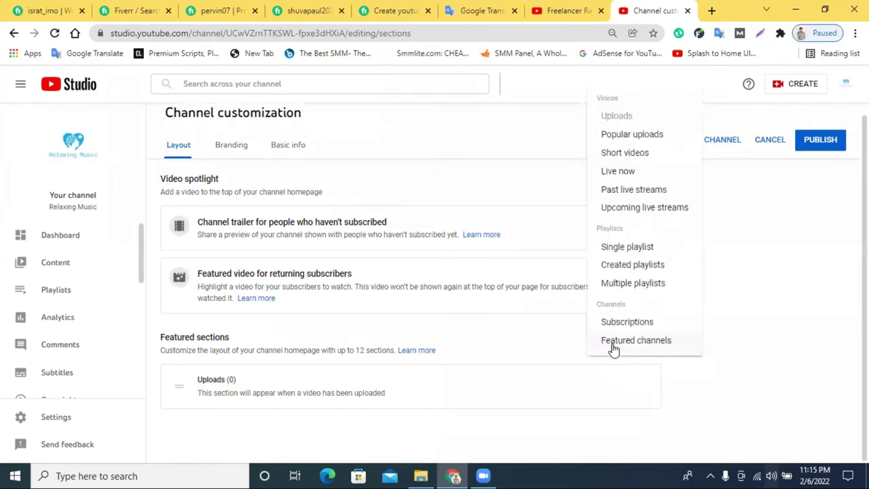
click(620, 135)
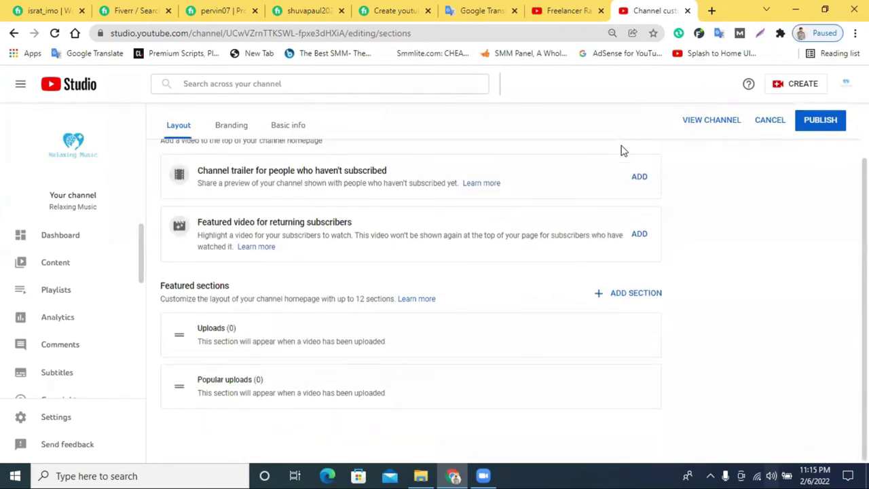
Start a Single playlist section, close its chooser without picking one, and publish the layout.
click(636, 294)
click(577, 10)
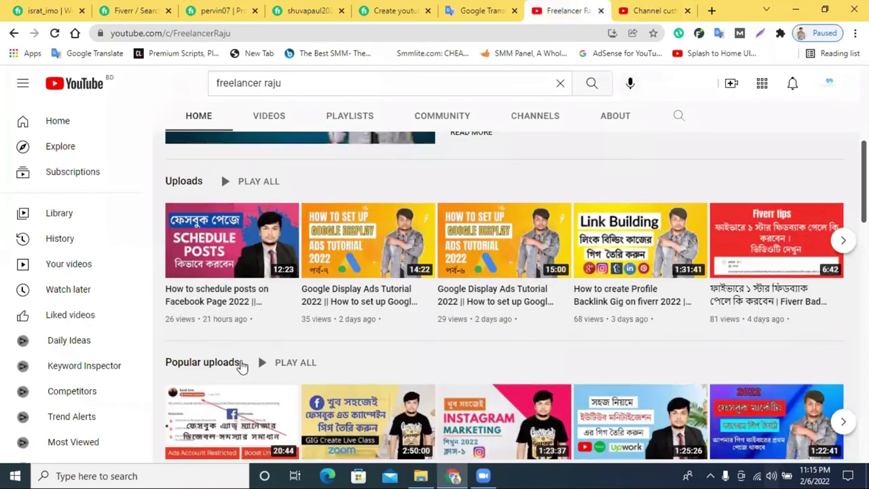
scroll(241, 365, down, 5)
click(650, 10)
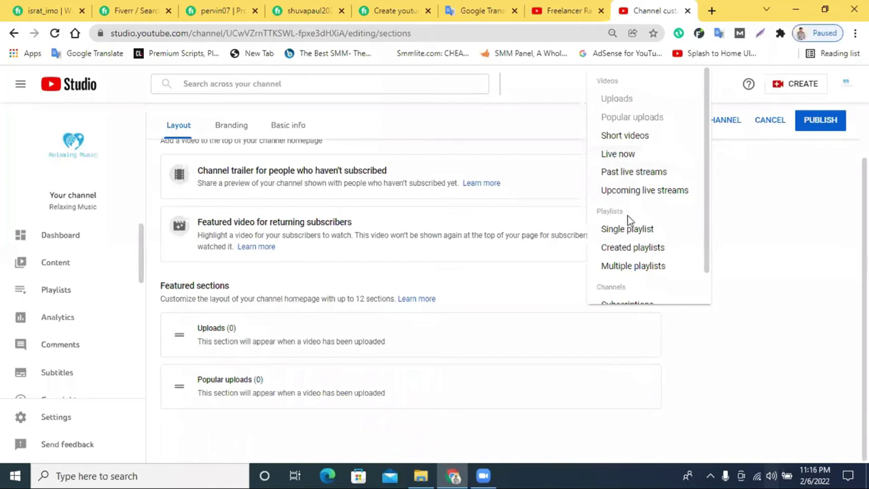
click(648, 231)
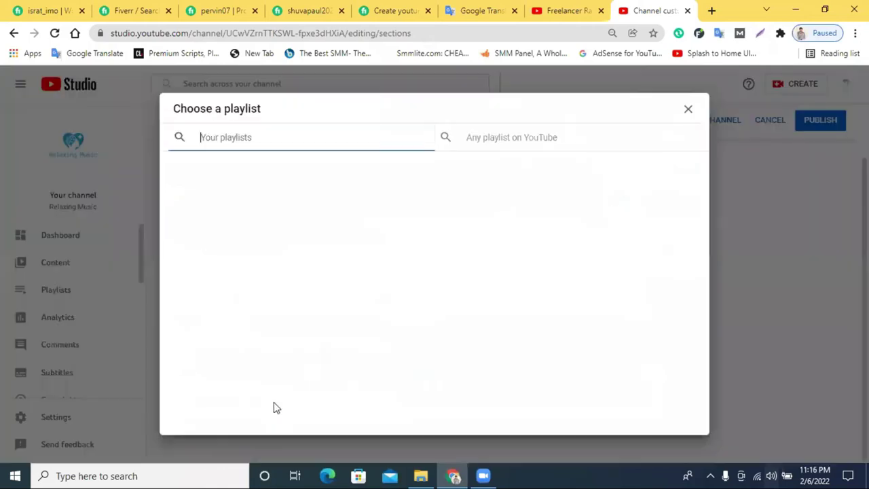
click(688, 109)
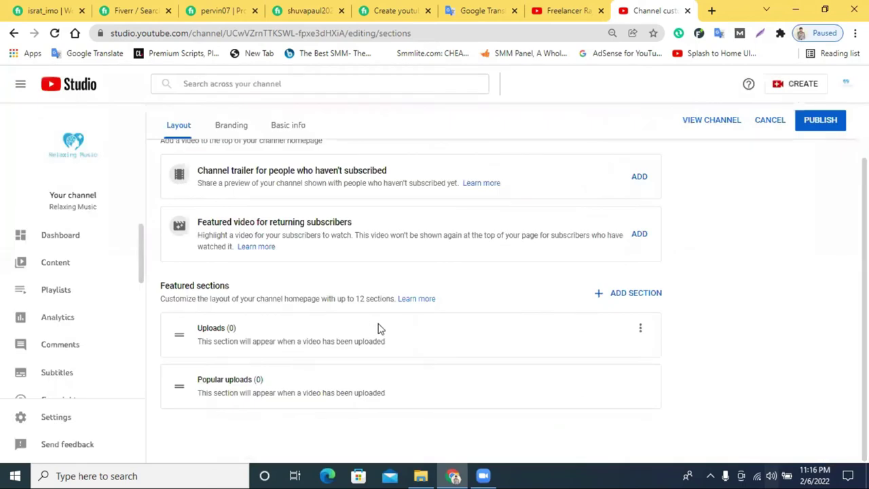
click(819, 120)
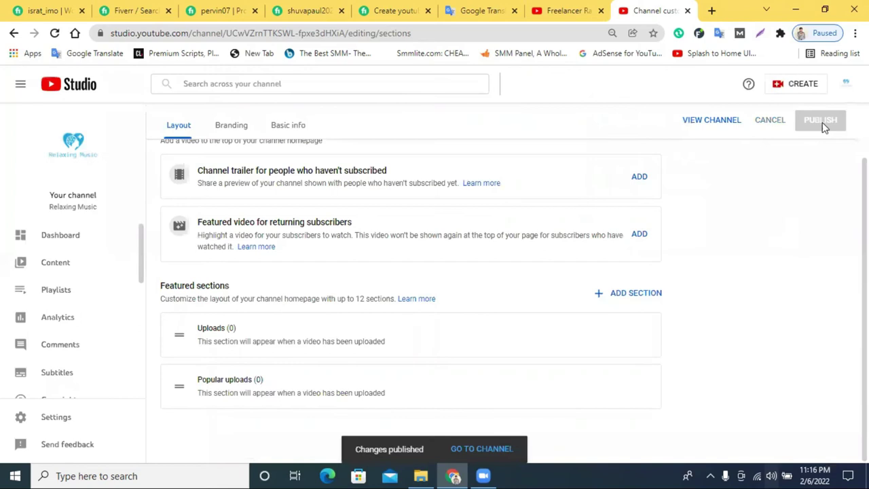
Go to the channel's Playlists and dismiss the customize-your-channel tip.
click(60, 292)
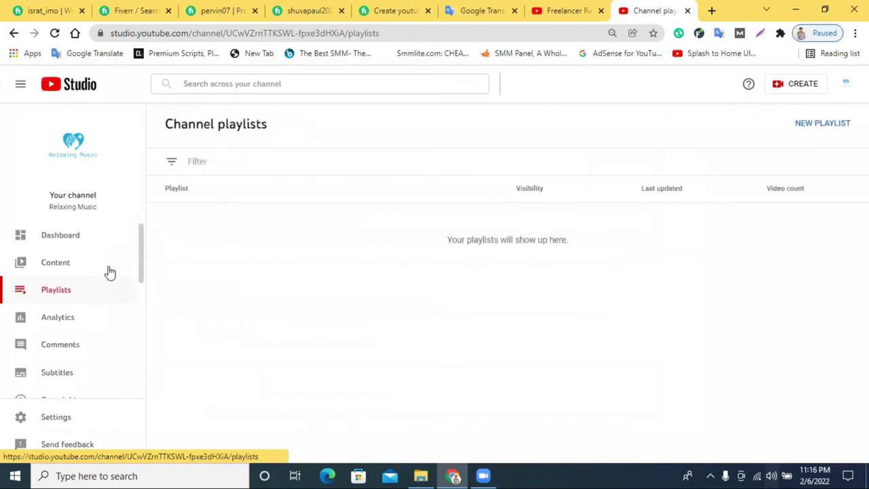
scroll(62, 302, down, 3)
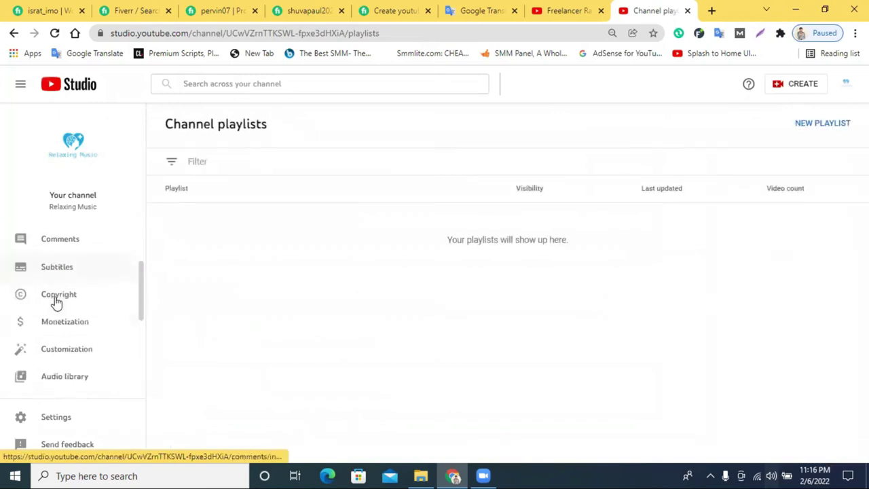
scroll(72, 296, up, 2)
click(316, 417)
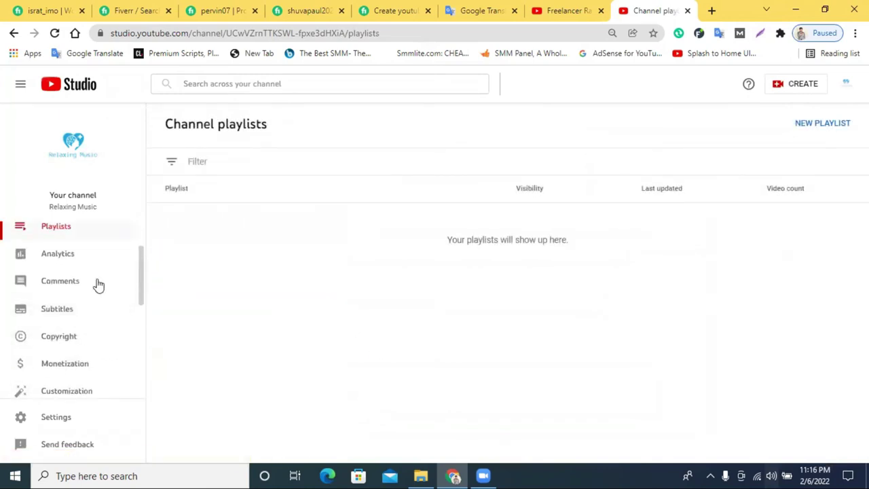
scroll(47, 255, up, 2)
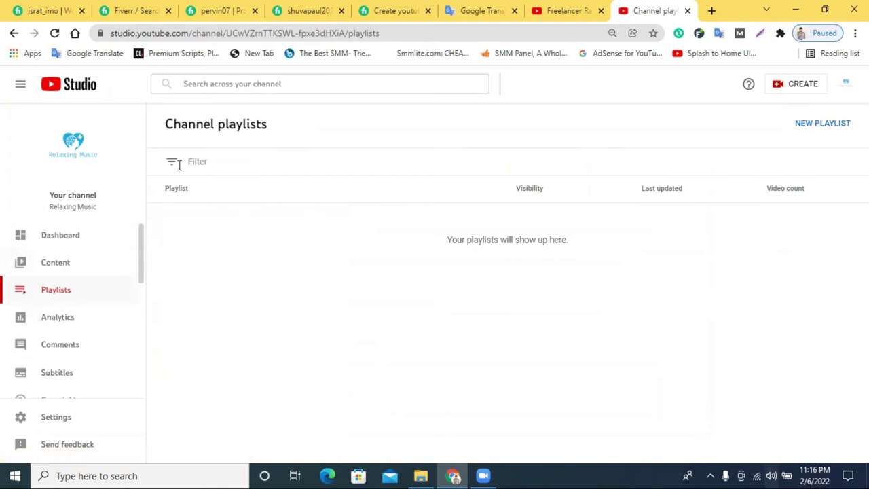
Create a new Public playlist titled 'Funny music'.
click(821, 125)
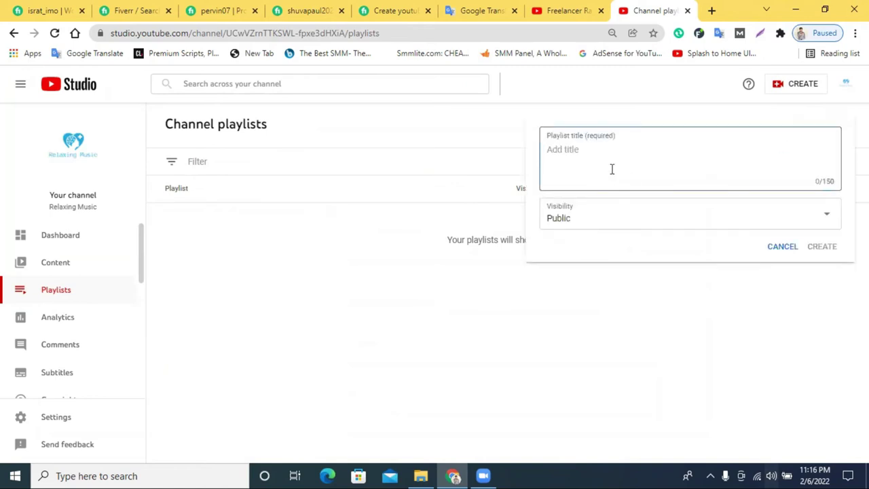
right_click(611, 167)
click(651, 267)
key(ctrl+a)
click(764, 164)
drag(760, 166, 533, 129)
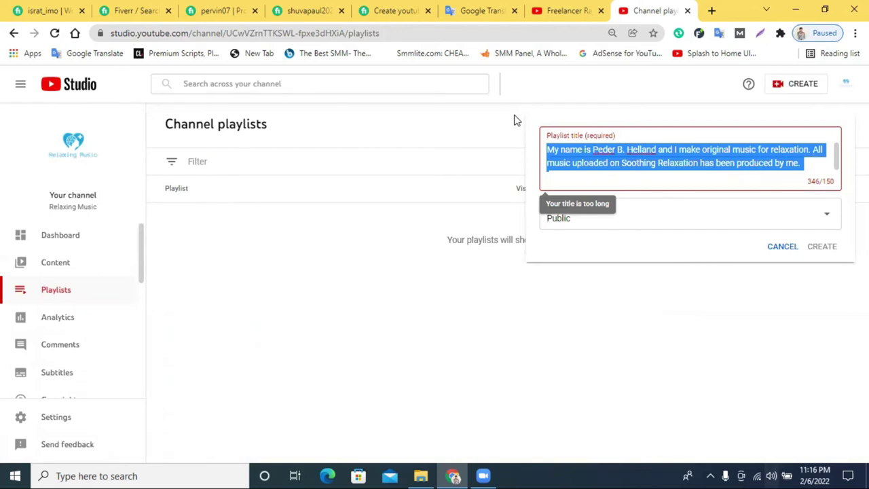
key(BackSpace)
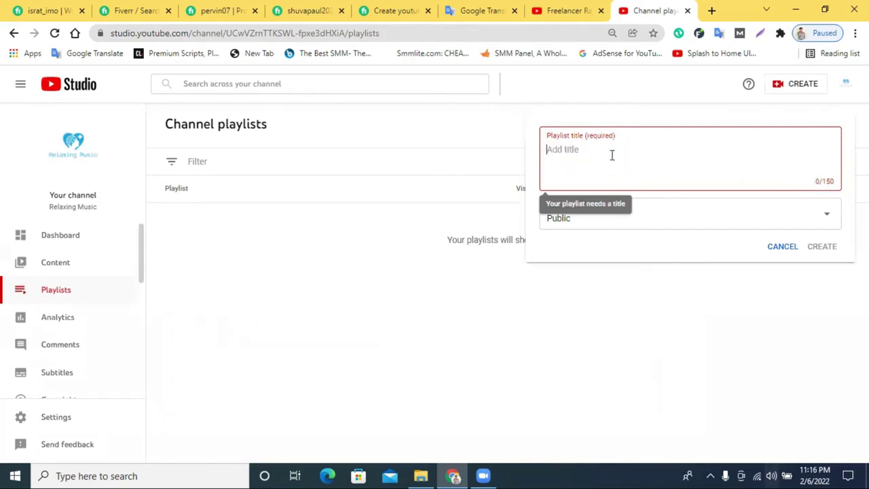
text(Re)
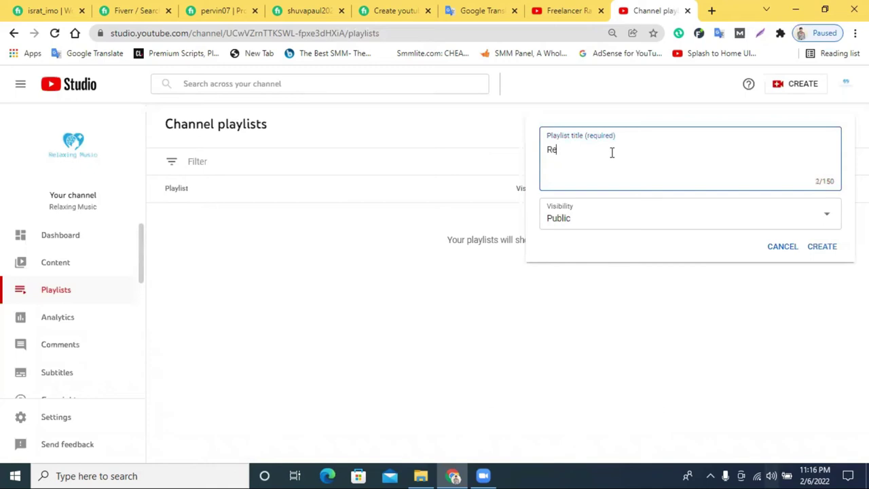
key(BackSpace)
key(BackSpace)
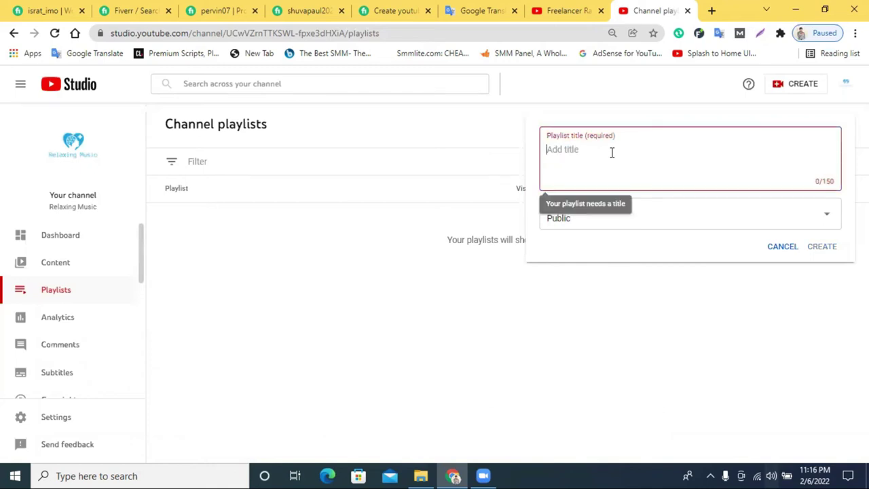
text(Funny music)
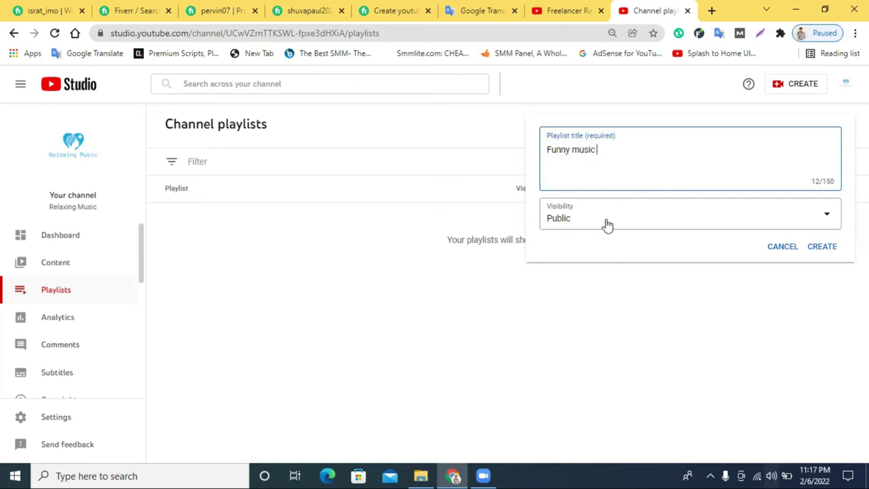
click(604, 224)
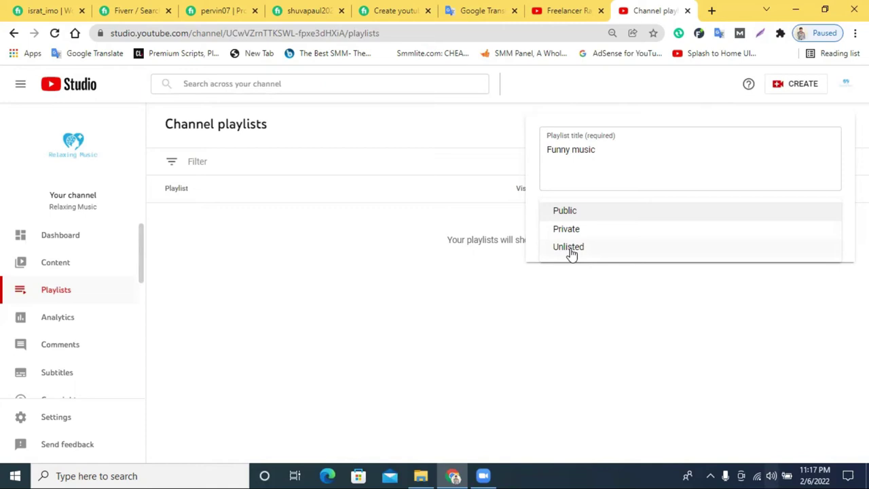
click(587, 216)
click(821, 249)
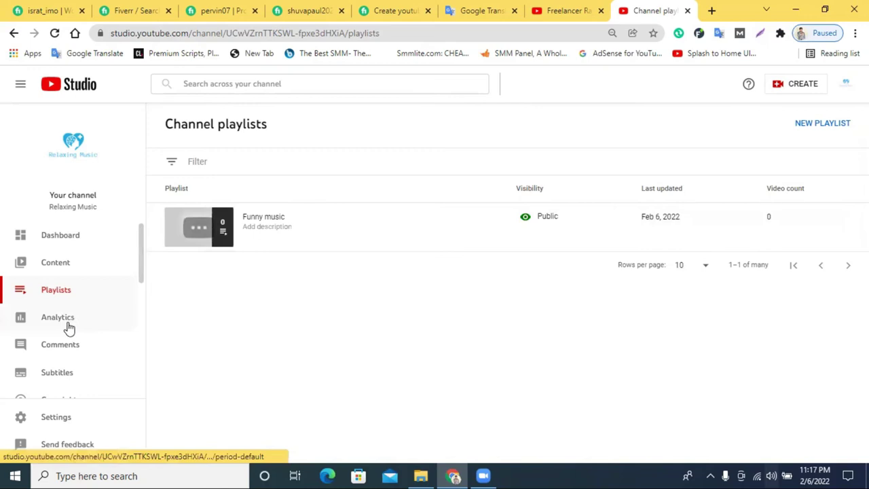
Open and close channel Settings unchanged, then return to the channel customization page.
scroll(56, 273, down, 2)
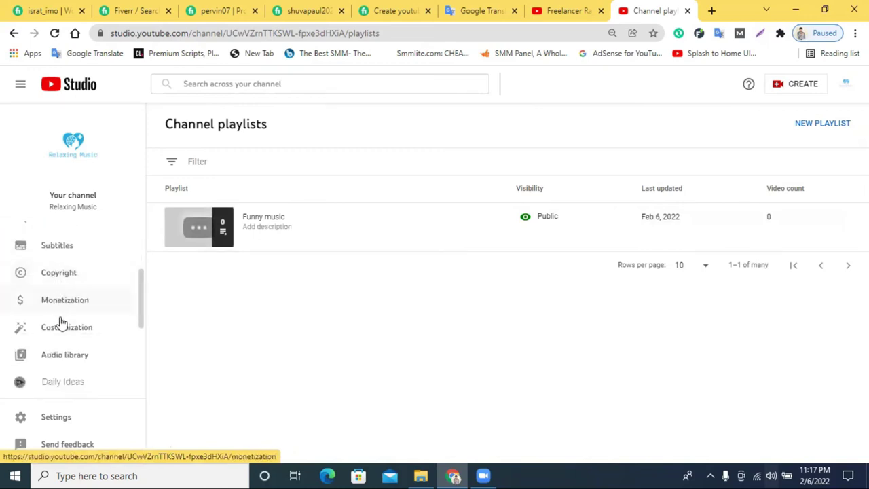
click(57, 421)
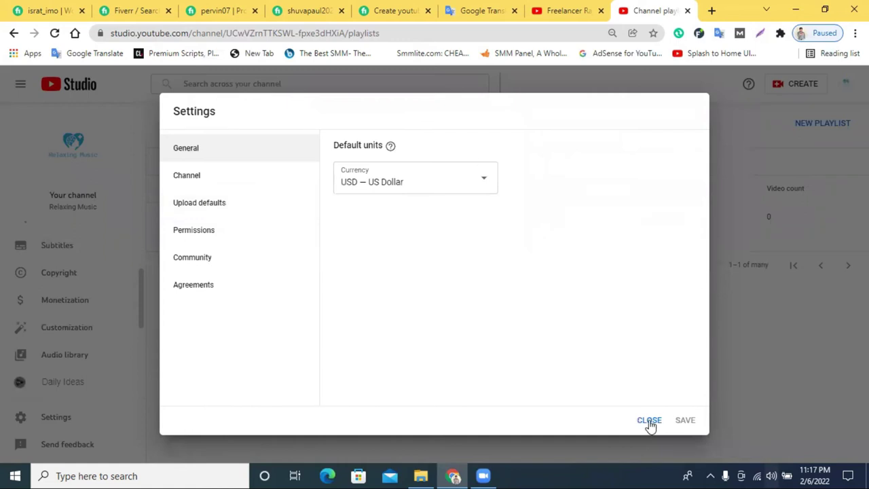
click(649, 420)
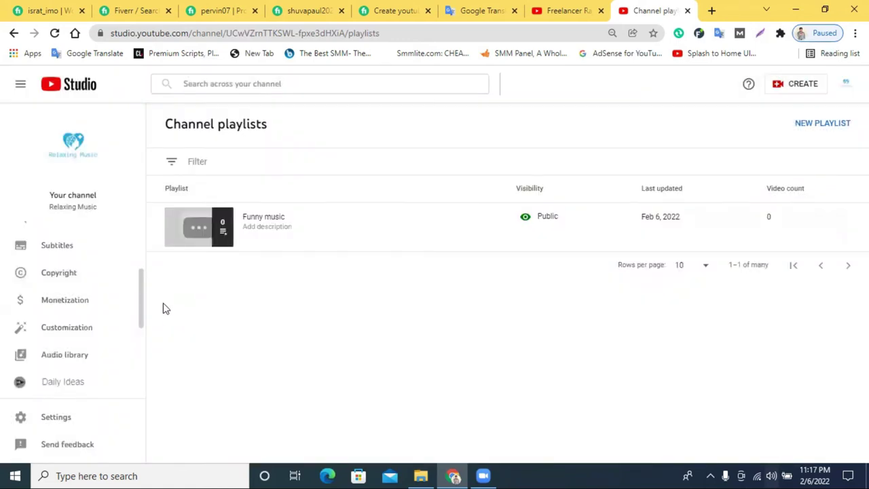
click(14, 34)
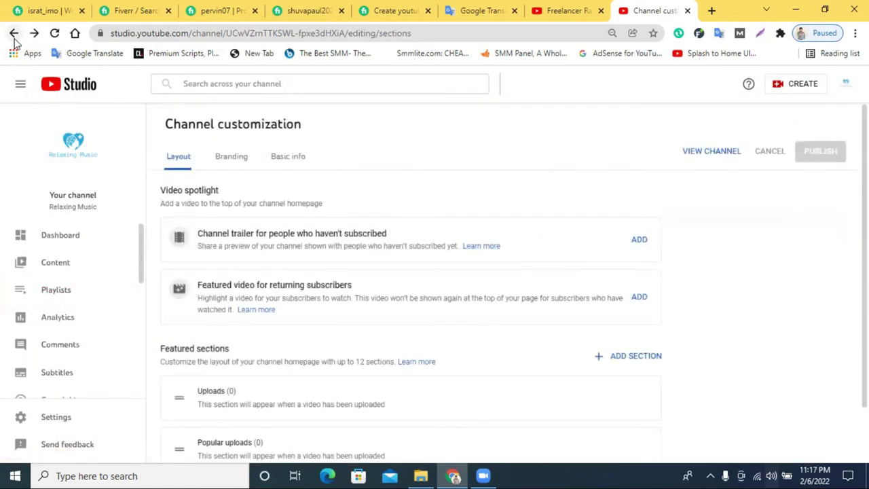
Reload, dismiss the dark theme popup, add a Funny music Single playlist section and publish.
click(54, 33)
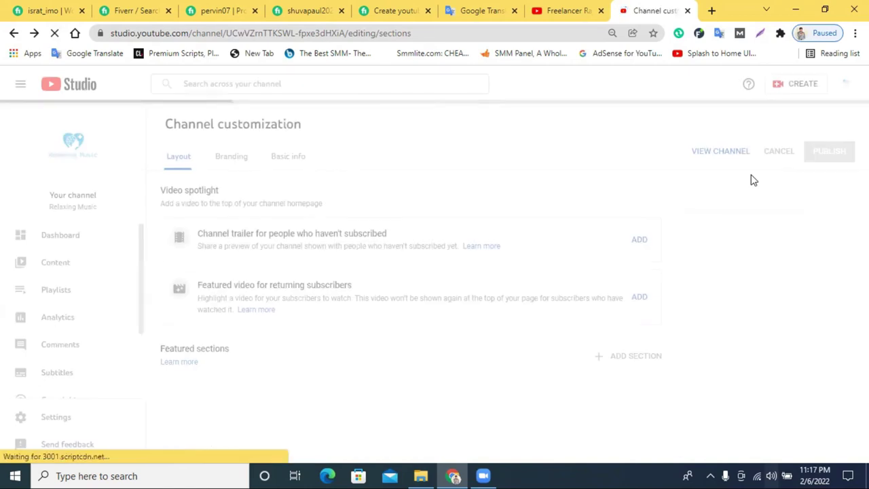
click(835, 189)
scroll(330, 406, down, 2)
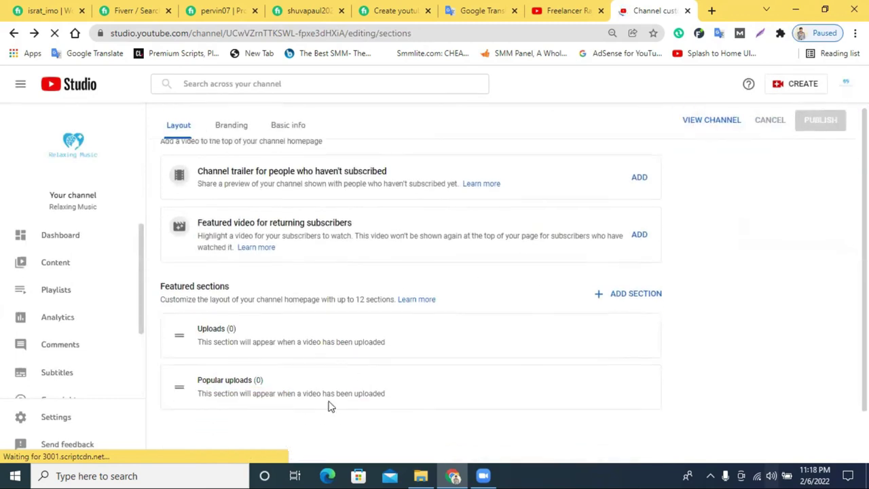
click(620, 297)
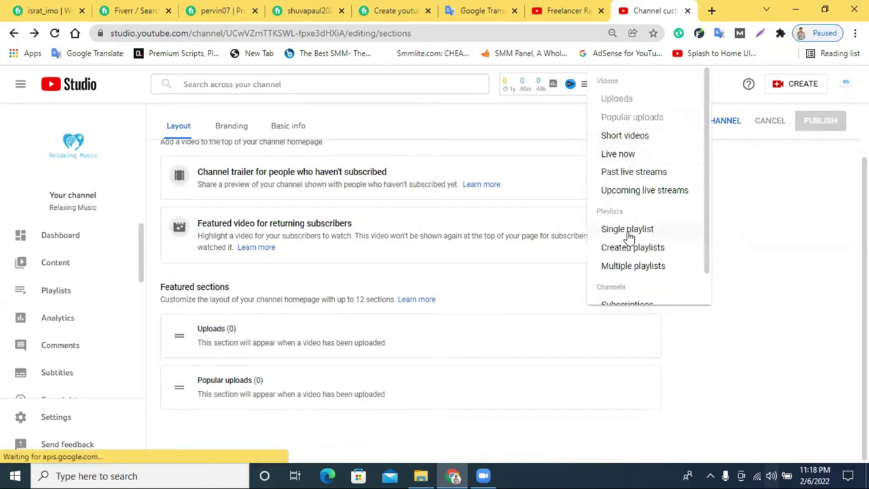
click(629, 230)
click(211, 205)
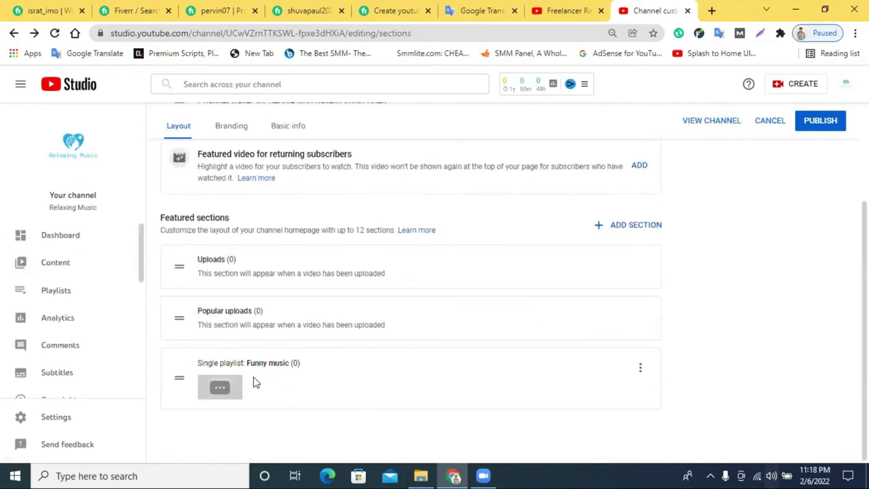
click(822, 122)
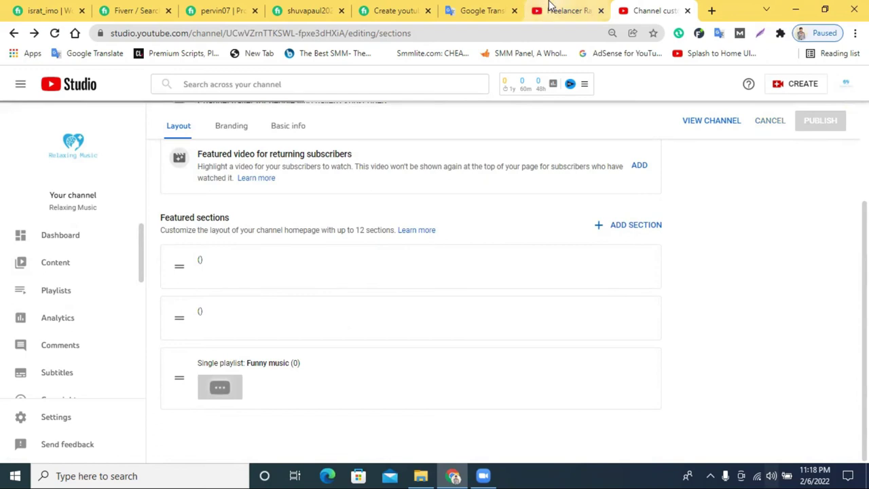
click(552, 10)
scroll(292, 292, down, 10)
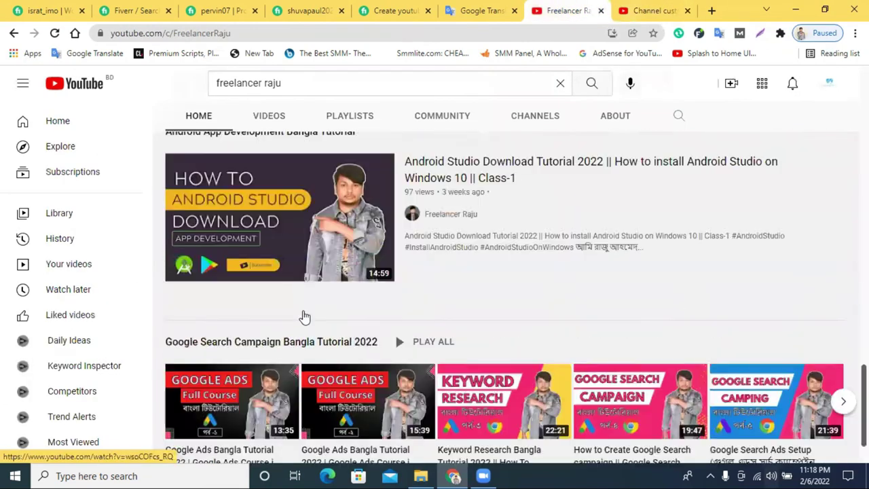
scroll(304, 317, down, 1)
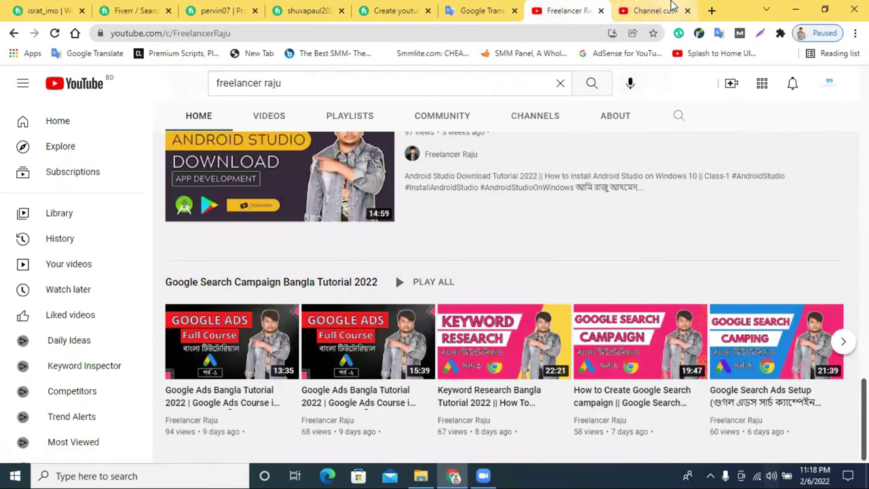
click(671, 7)
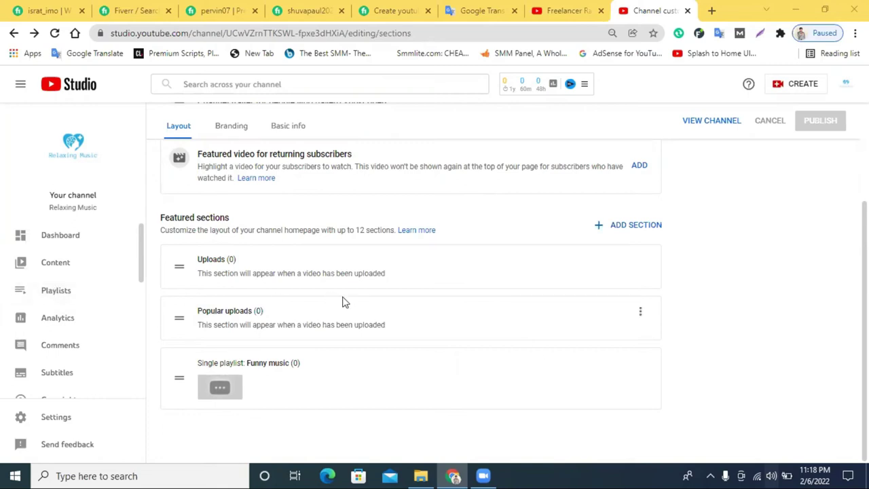
Visit the Dashboard, Content and Playlists pages, then open Analytics showing no views in 28 days.
scroll(70, 272, down, 3)
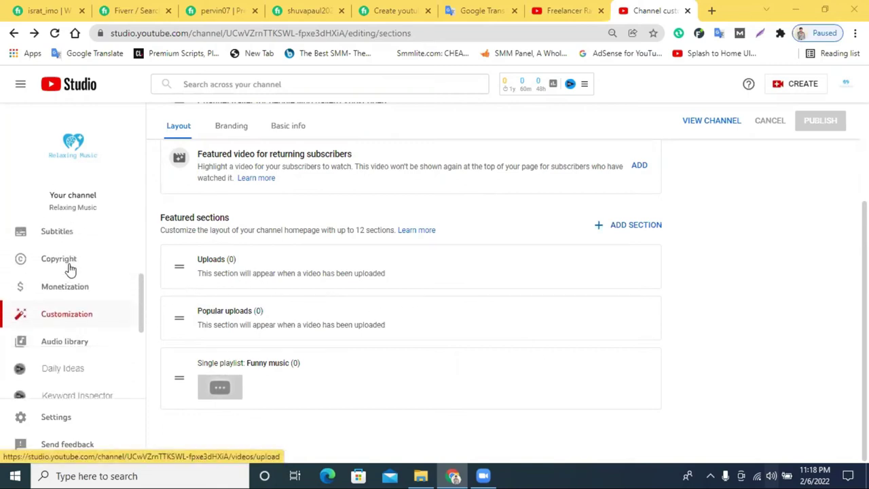
scroll(73, 290, down, 1)
scroll(73, 290, up, 3)
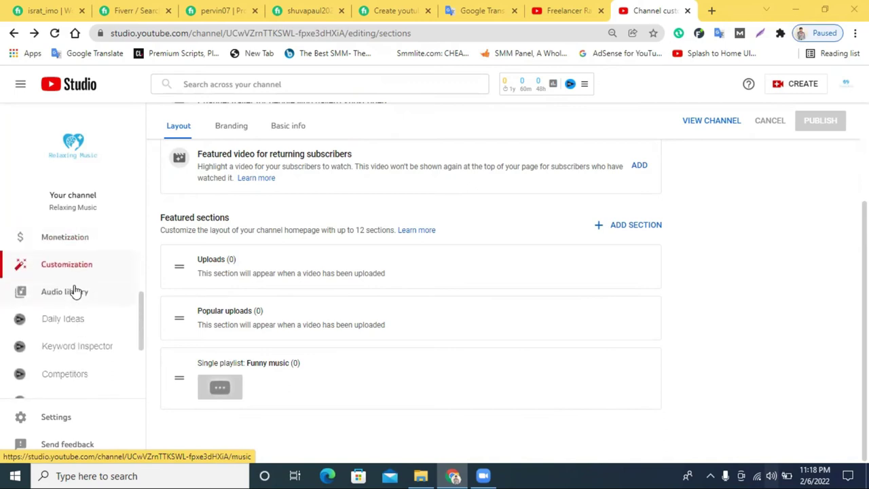
scroll(76, 309, up, 2)
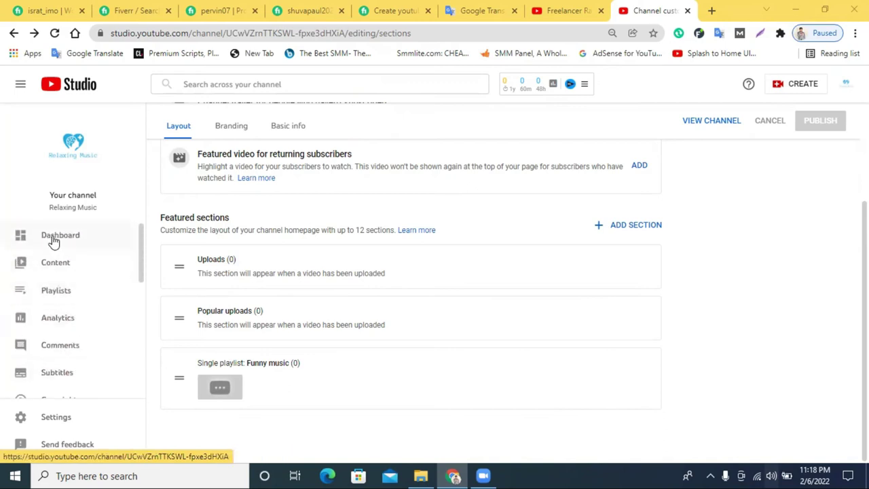
click(49, 237)
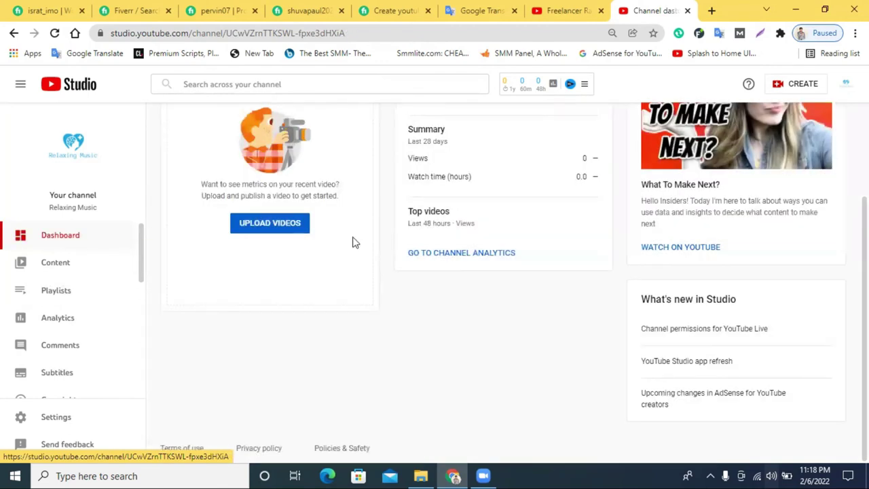
scroll(349, 242, up, 2)
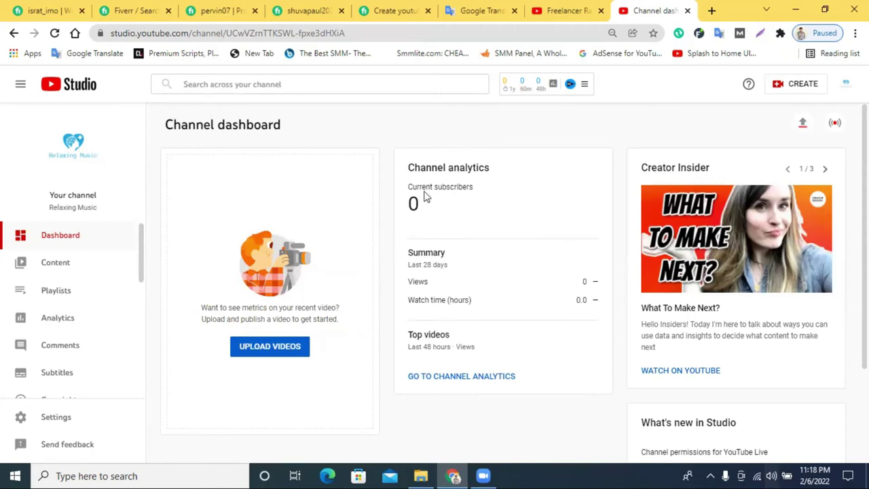
drag(416, 186, 407, 187)
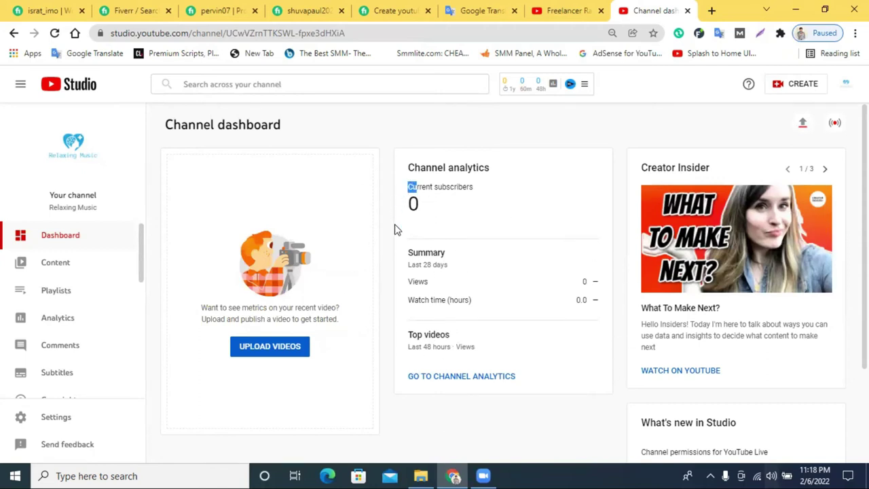
click(51, 268)
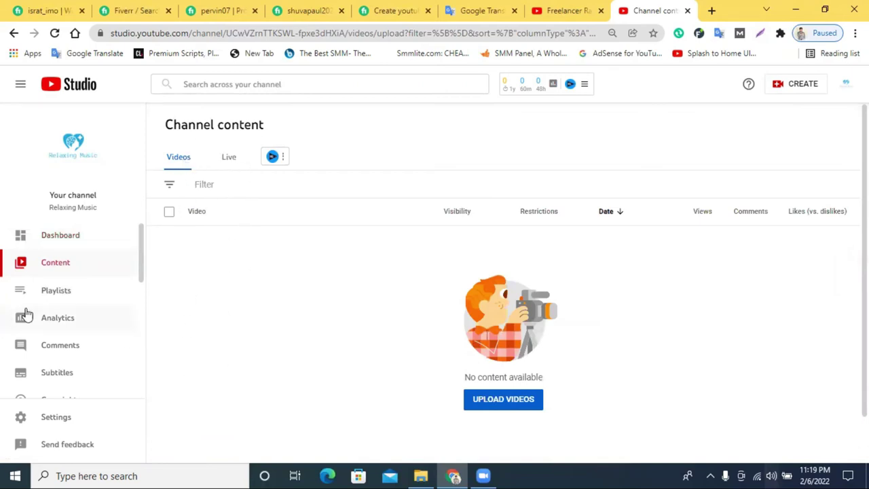
click(45, 297)
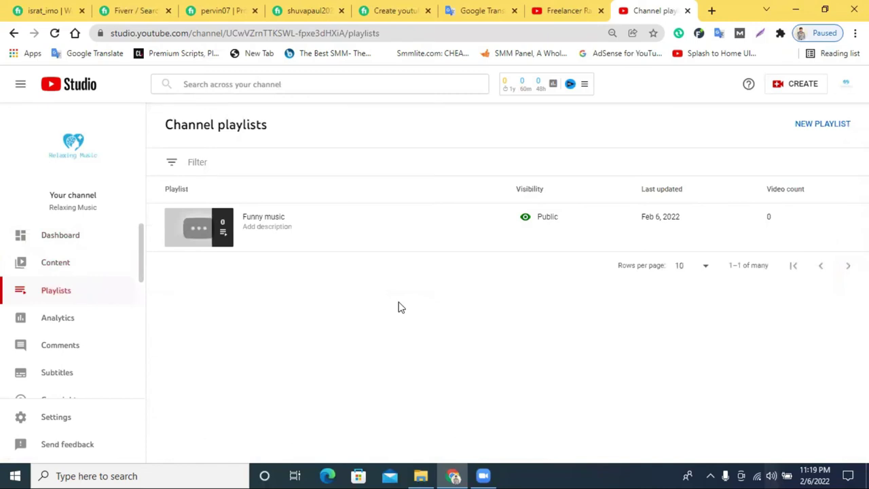
click(42, 321)
scroll(295, 252, down, 1)
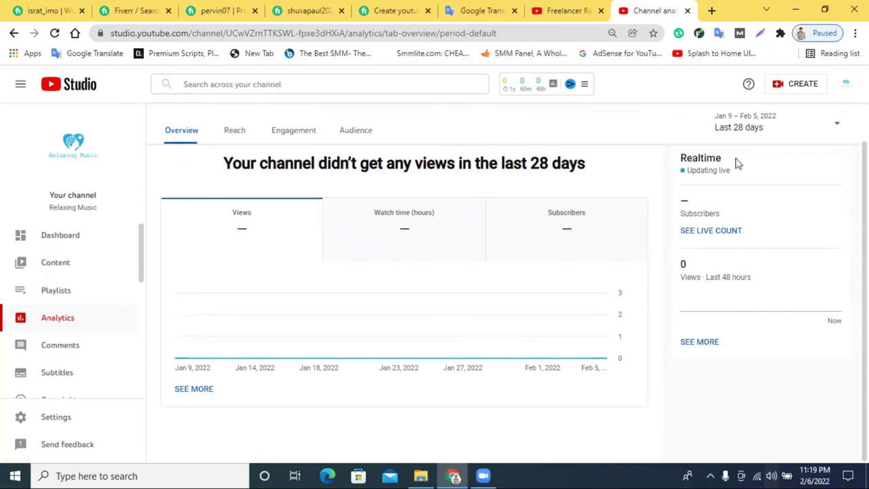
Check the date-range options and the last-48-hours realtime views count on the Overview.
click(756, 128)
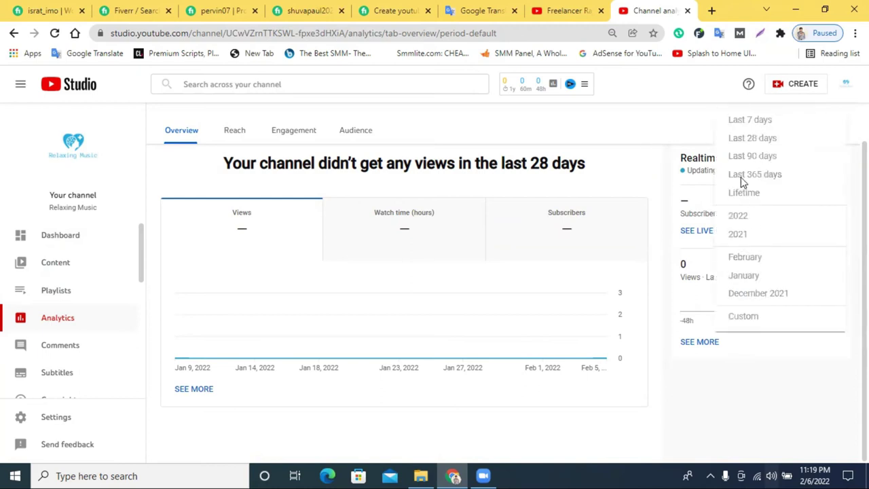
click(631, 140)
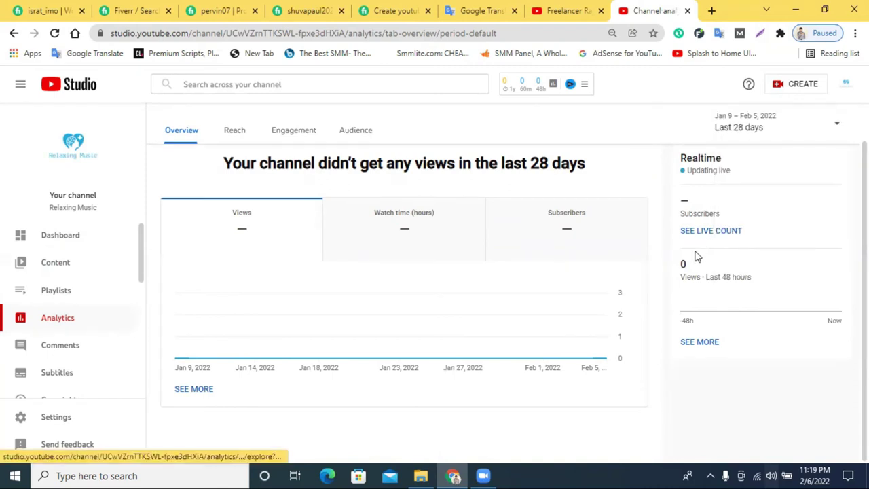
drag(719, 284, 757, 278)
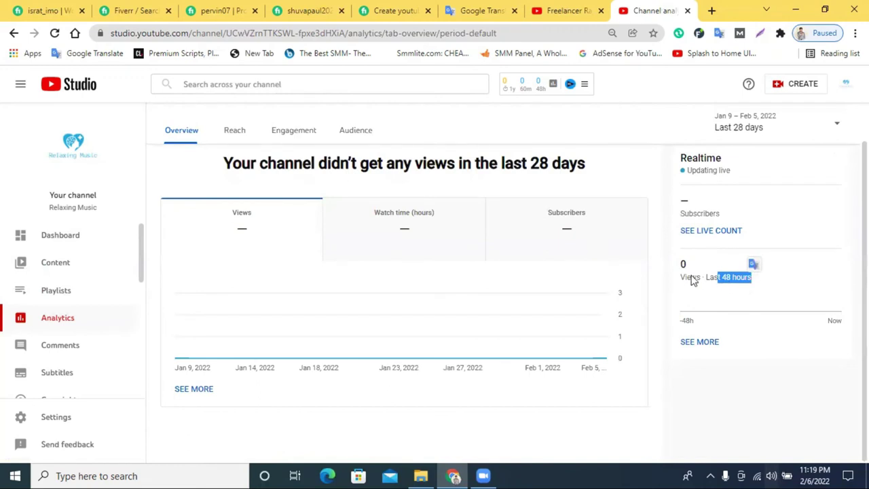
drag(678, 264, 687, 264)
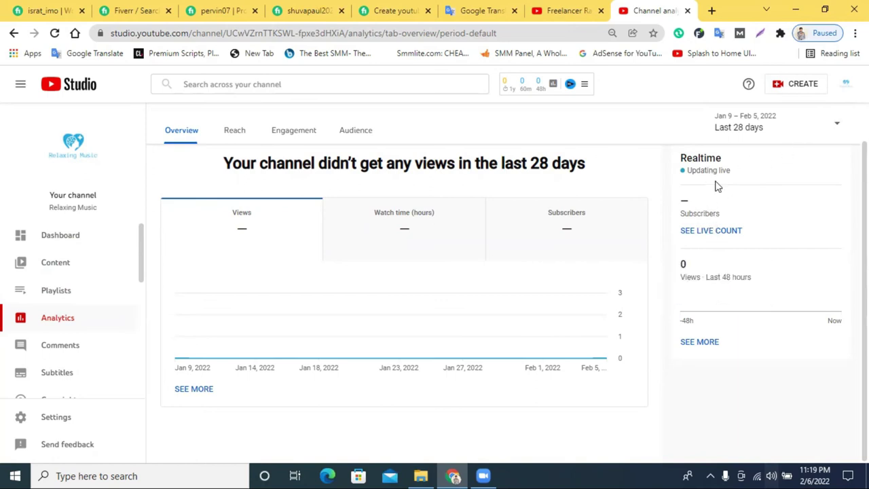
Browse the Reach tab's empty impressions, views and traffic-source reports.
click(236, 135)
scroll(246, 241, down, 1)
scroll(246, 246, up, 1)
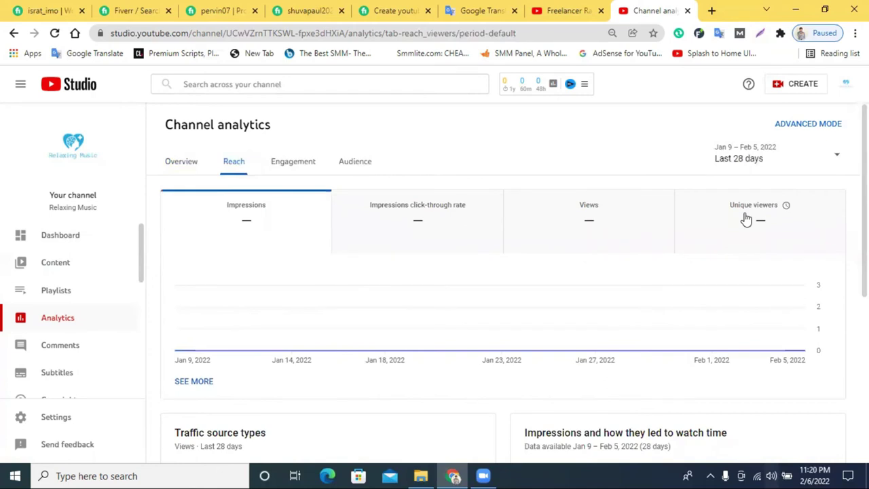
scroll(430, 249, down, 4)
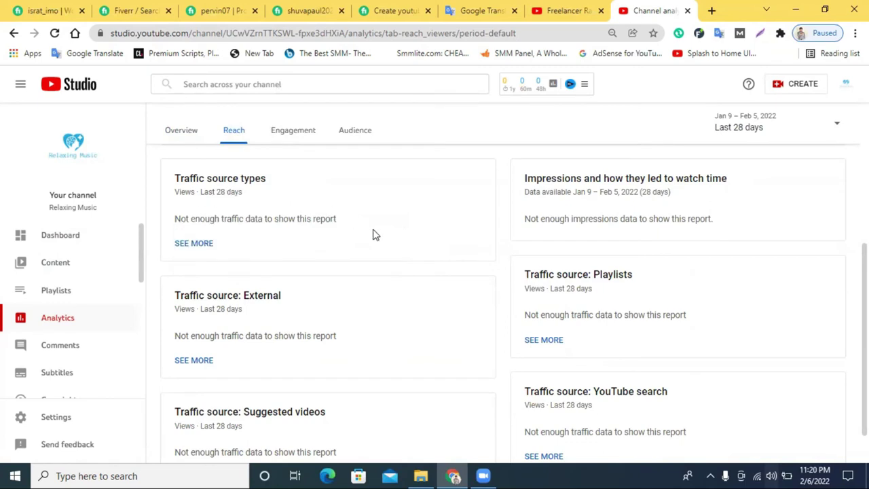
scroll(425, 334, down, 1)
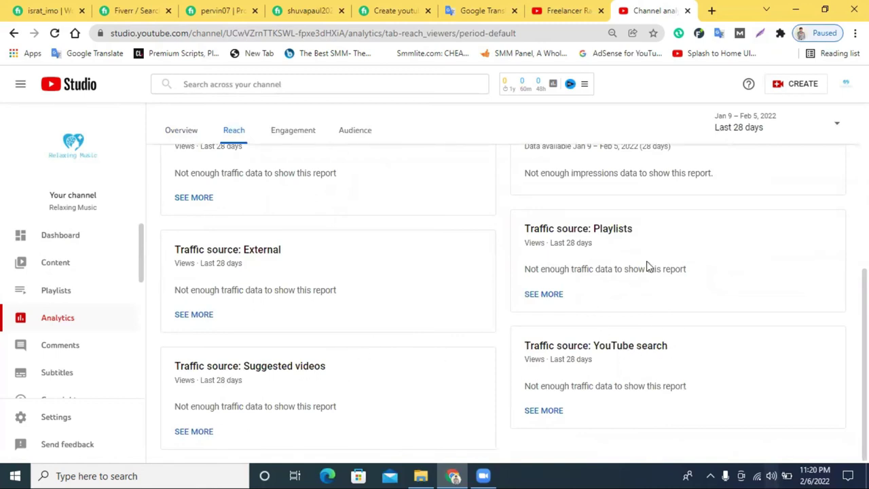
scroll(591, 258, up, 3)
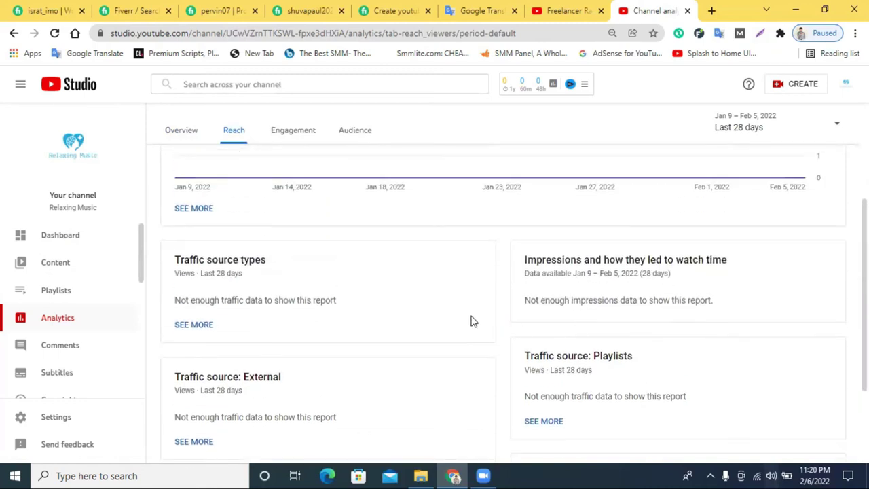
scroll(471, 320, up, 1)
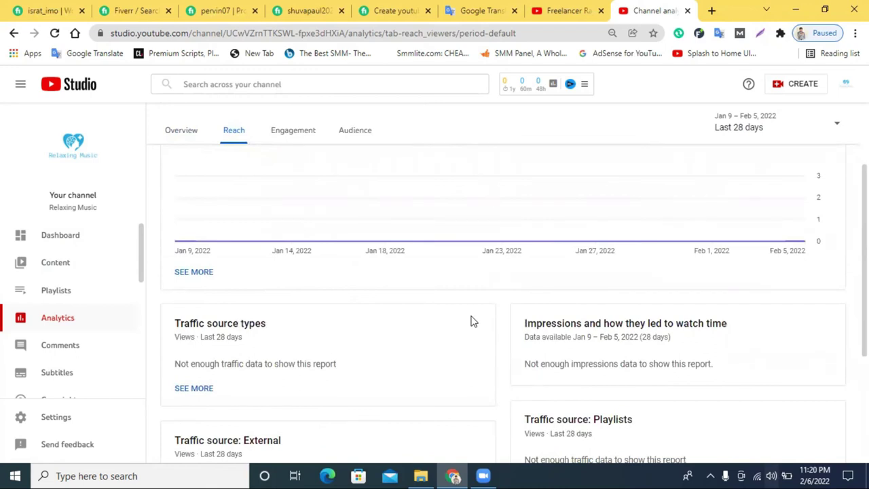
View the channel's Engagement analytics.
click(292, 133)
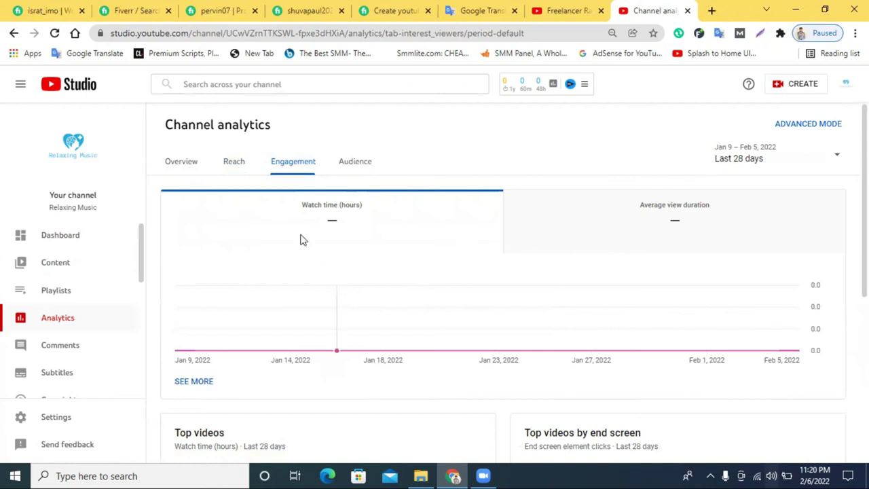
scroll(483, 282, down, 2)
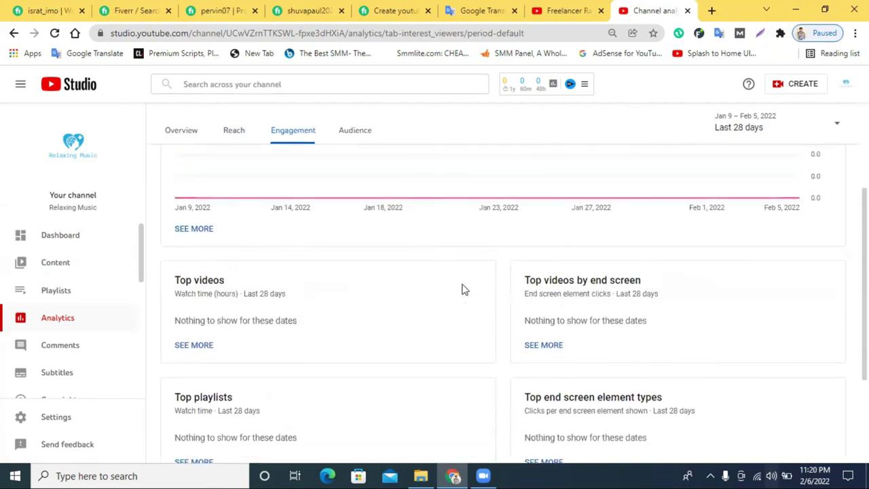
scroll(462, 285, up, 3)
Scroll through the Audience analytics reports, then go to Comments, which shows no comments found.
click(353, 161)
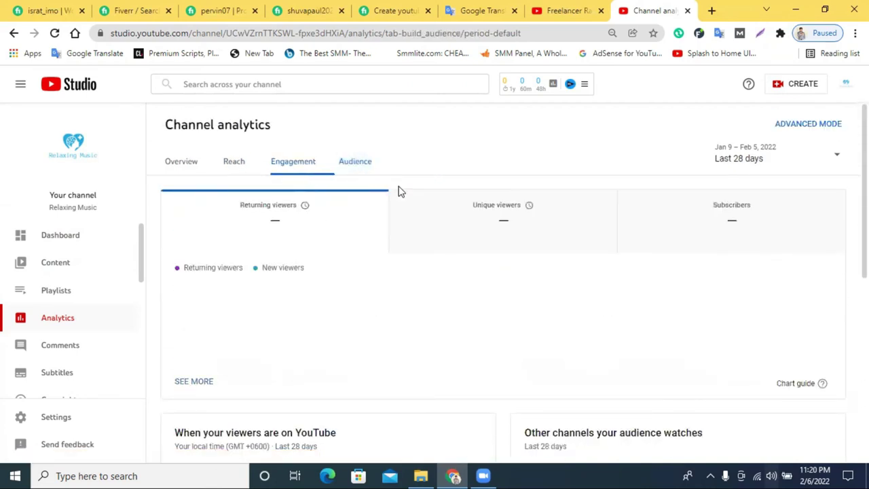
scroll(716, 276, down, 1)
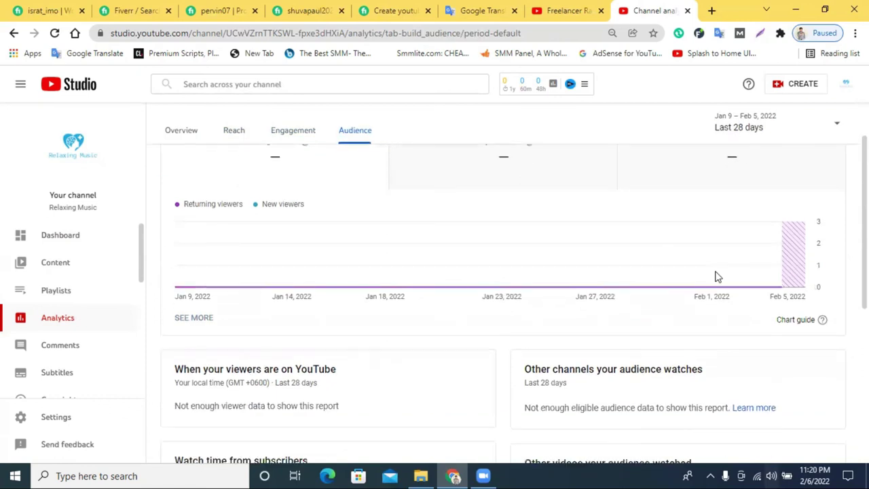
scroll(550, 247, down, 3)
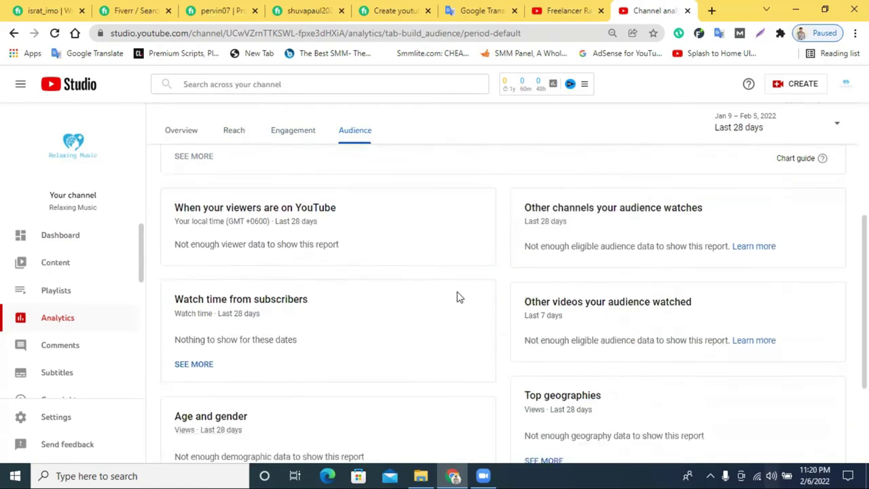
scroll(459, 295, down, 2)
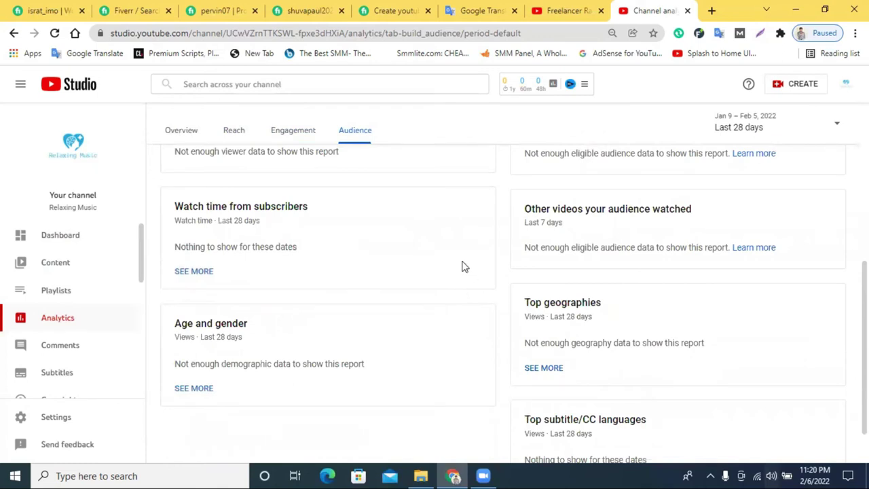
scroll(462, 267, up, 3)
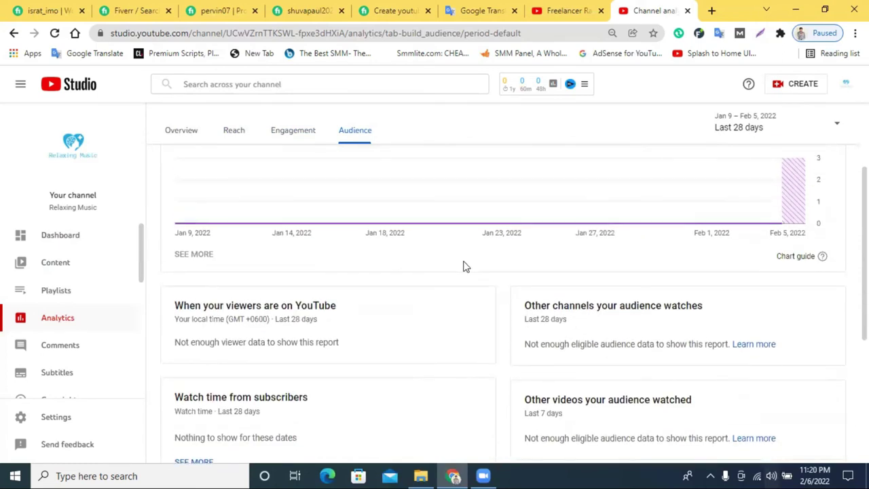
scroll(464, 266, down, 2)
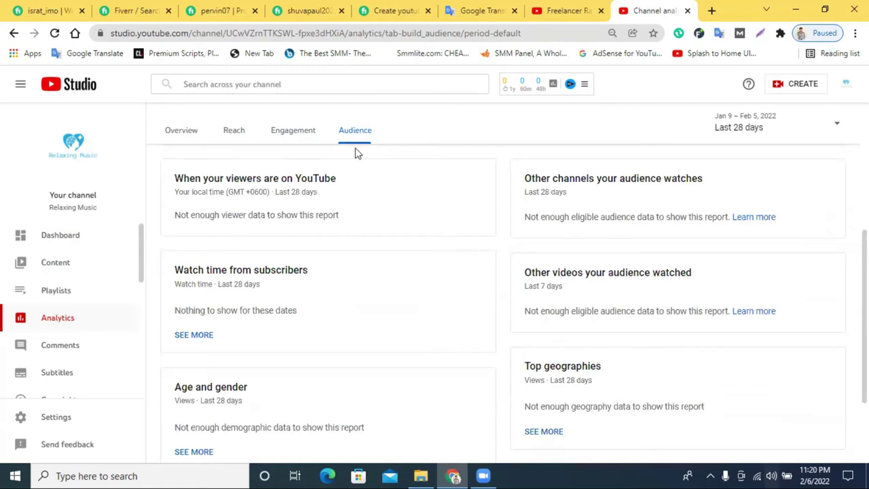
scroll(638, 263, down, 1)
scroll(638, 263, down, 1)
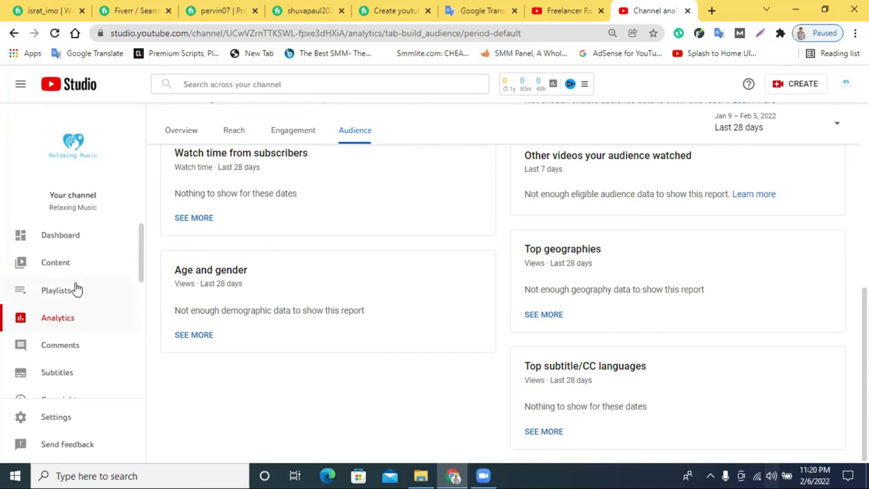
scroll(44, 326, down, 1)
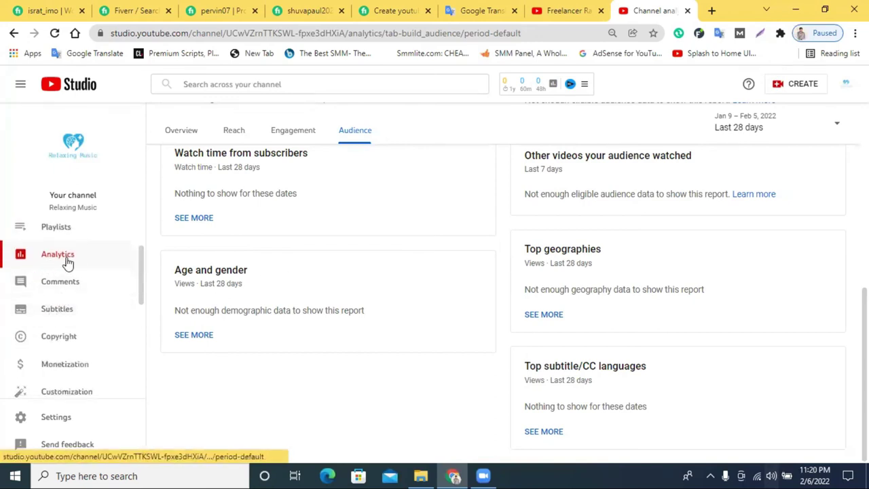
click(55, 289)
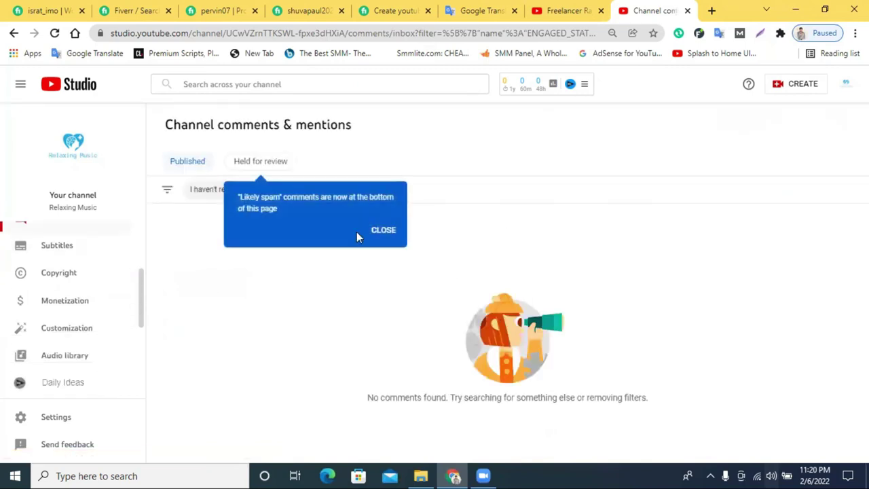
Dismiss the spam notice and look through the Subtitles, Copyright and Monetization pages.
click(375, 230)
scroll(85, 311, up, 2)
scroll(74, 314, down, 2)
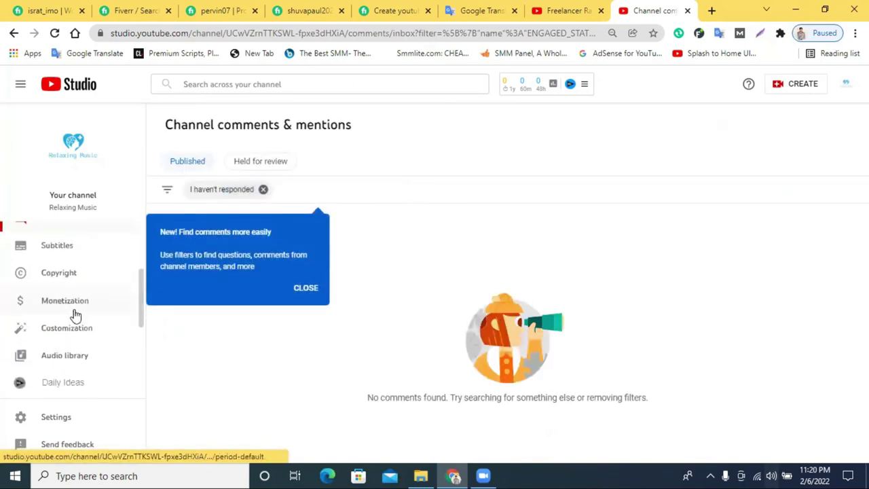
click(60, 250)
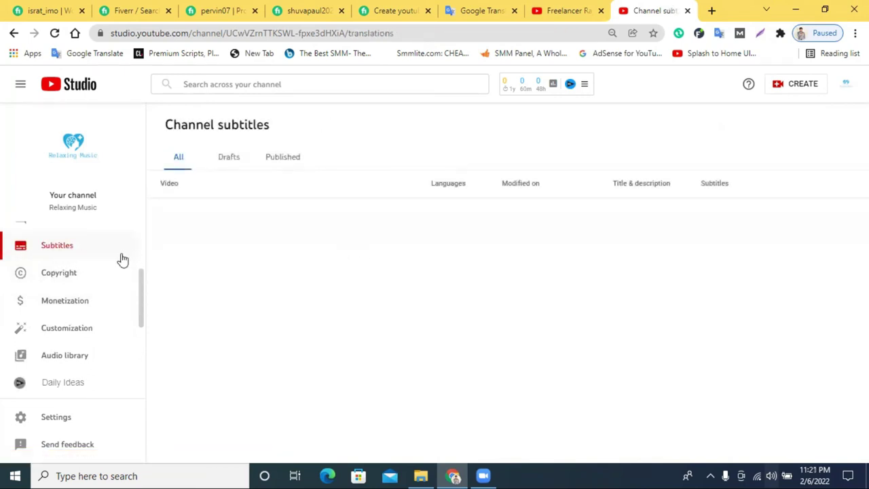
click(51, 278)
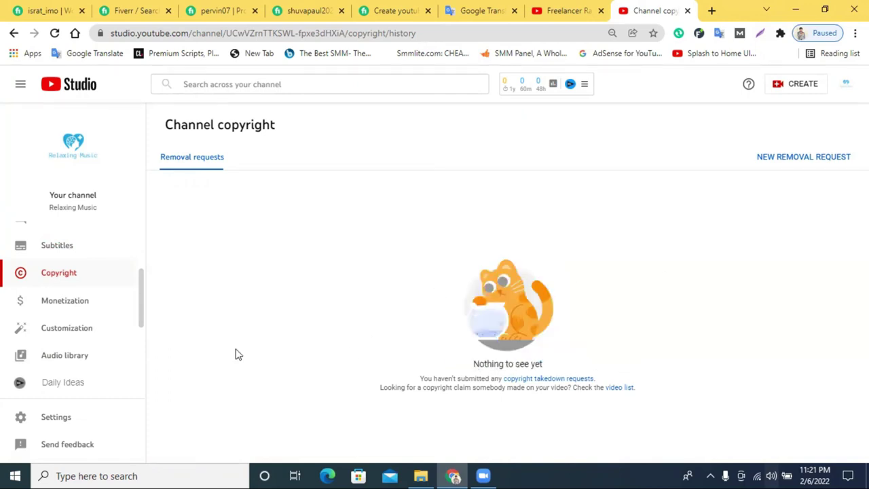
click(58, 305)
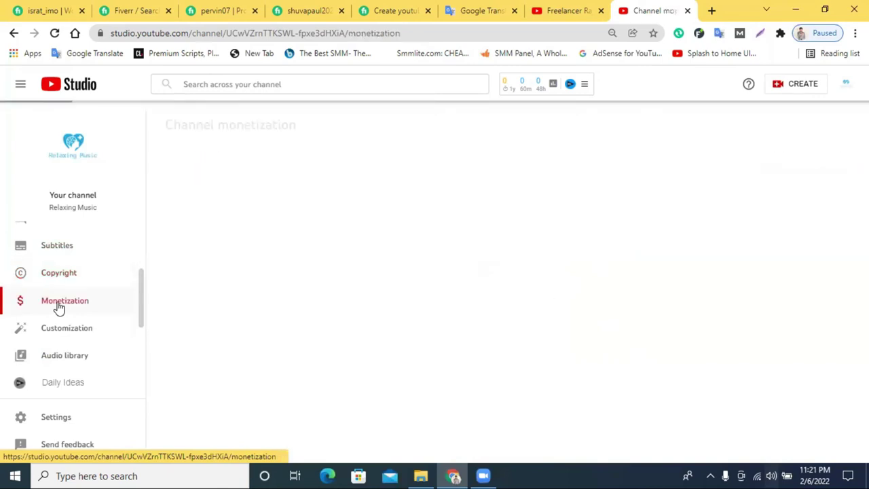
click(65, 277)
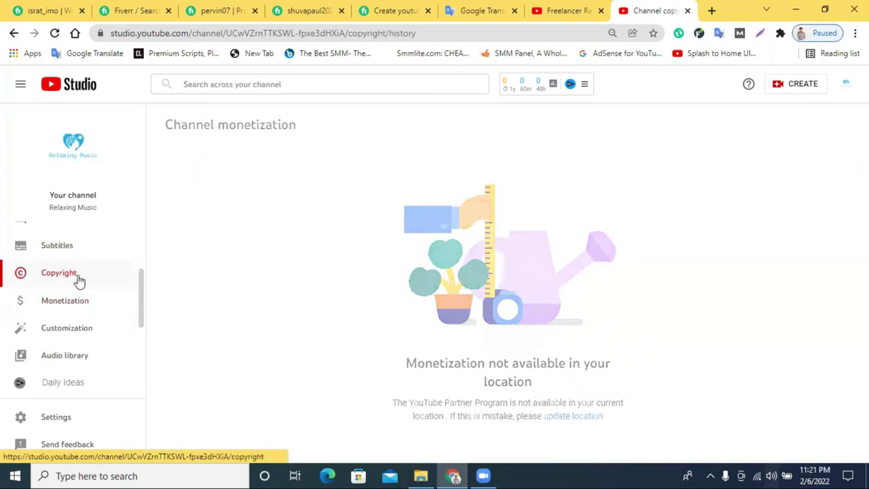
click(69, 305)
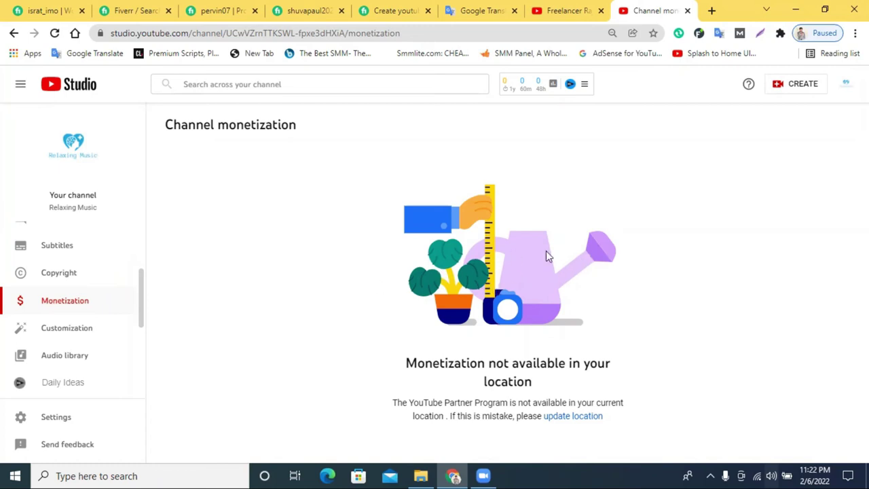
Open Customization and scroll through its Layout section with video spotlight and featured sections.
click(61, 334)
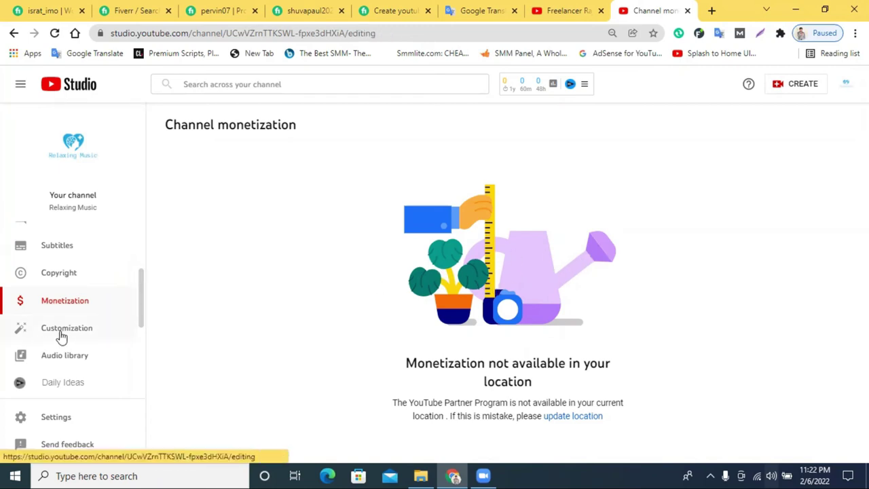
scroll(286, 285, down, 1)
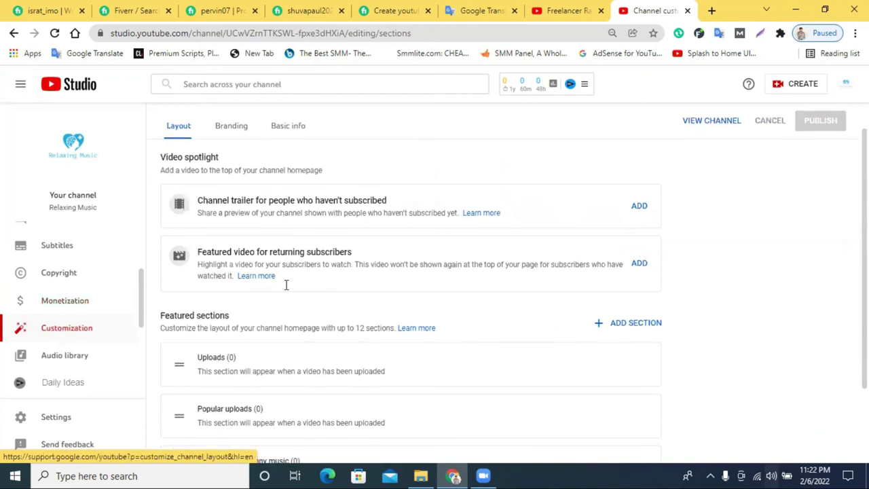
scroll(324, 316, down, 2)
scroll(249, 297, up, 3)
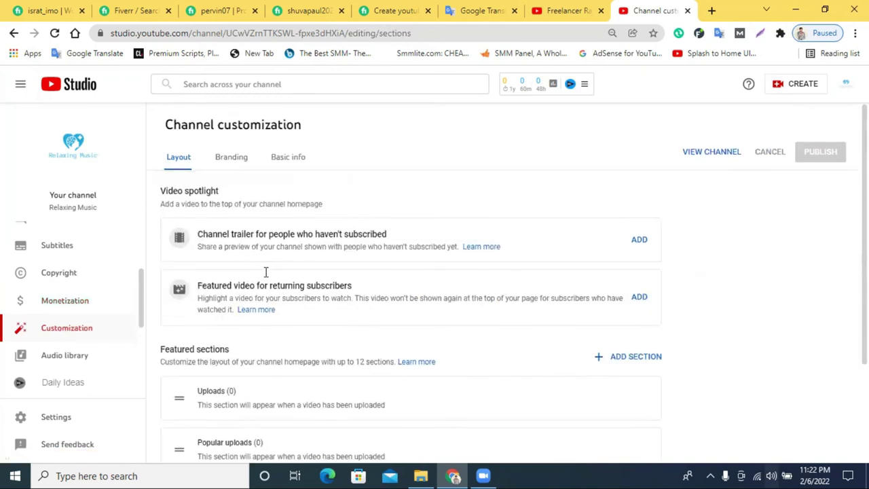
Browse the Audio library's free music tracks, mostly by NEFFEX.
click(76, 364)
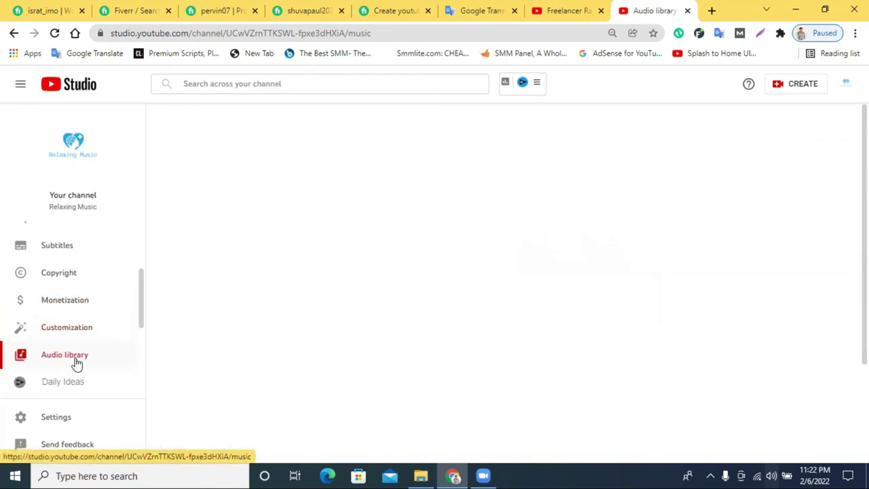
scroll(379, 263, down, 1)
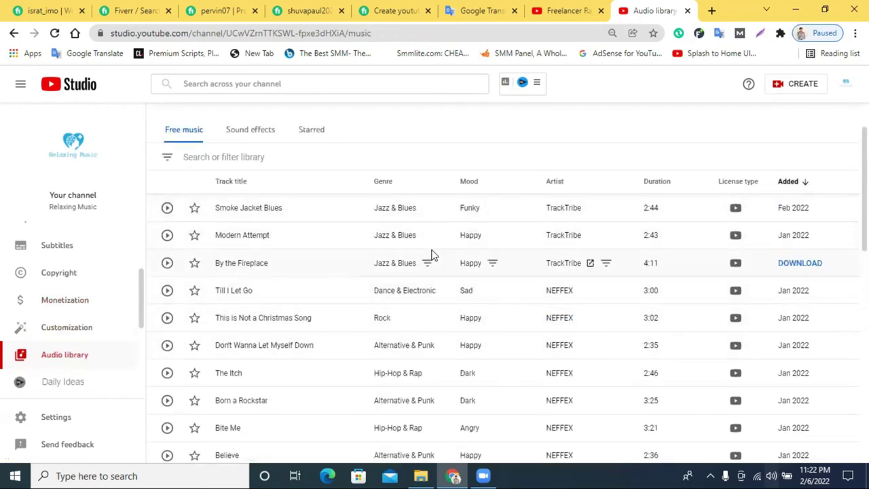
scroll(432, 255, down, 7)
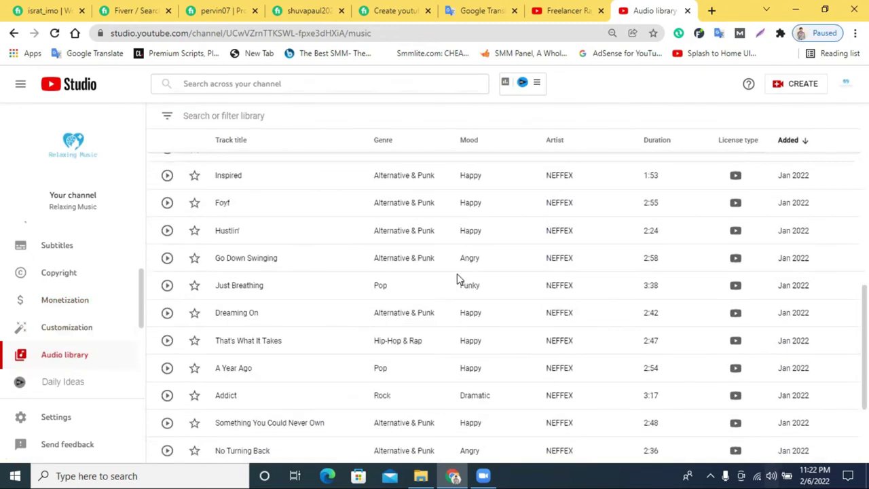
scroll(421, 309, down, 2)
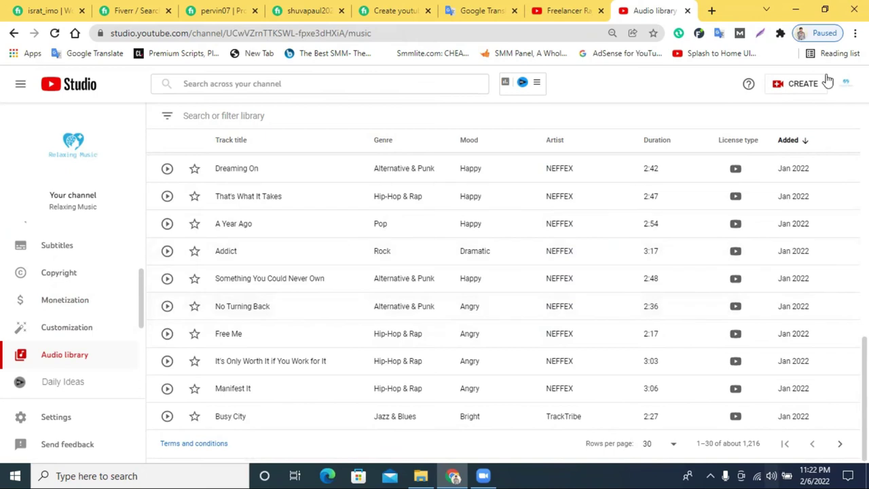
scroll(275, 76, up, 3)
scroll(86, 353, down, 2)
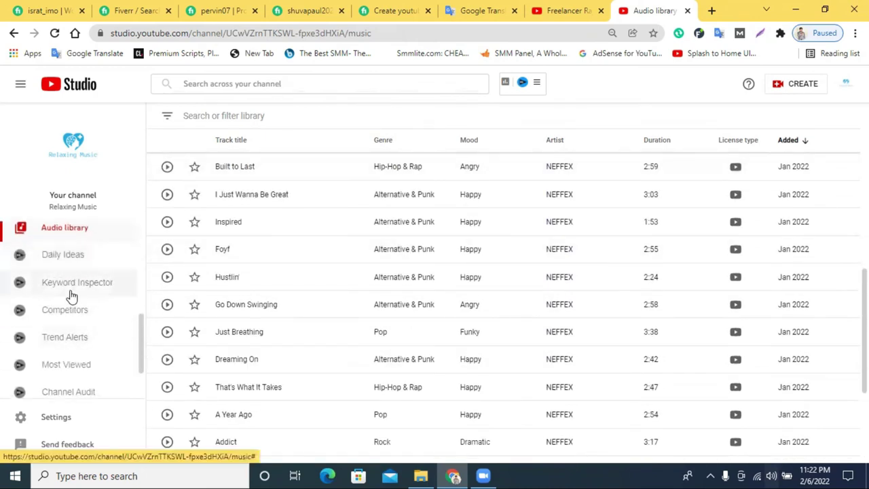
scroll(63, 288, down, 1)
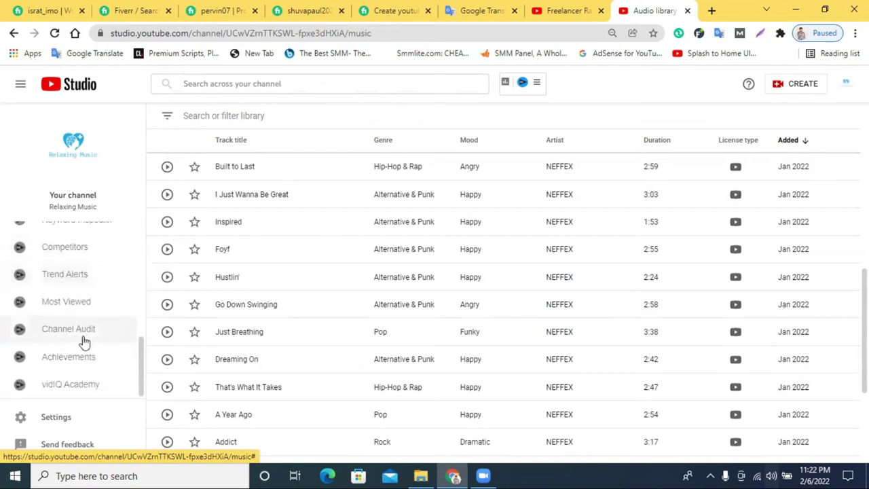
Keep the channel currency as US Dollar in Settings.
click(48, 422)
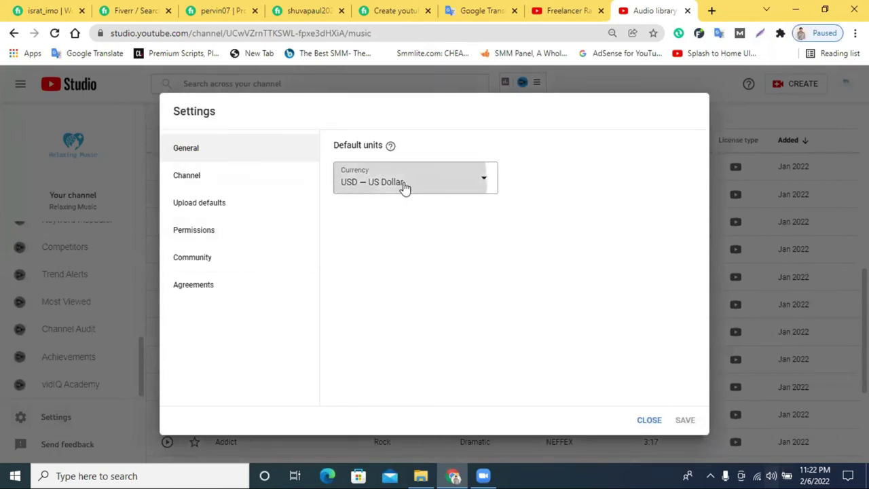
click(405, 184)
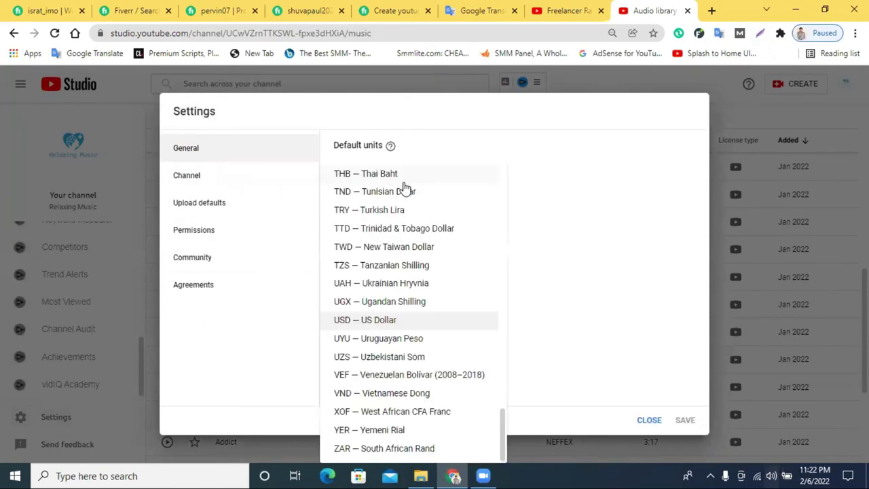
click(374, 325)
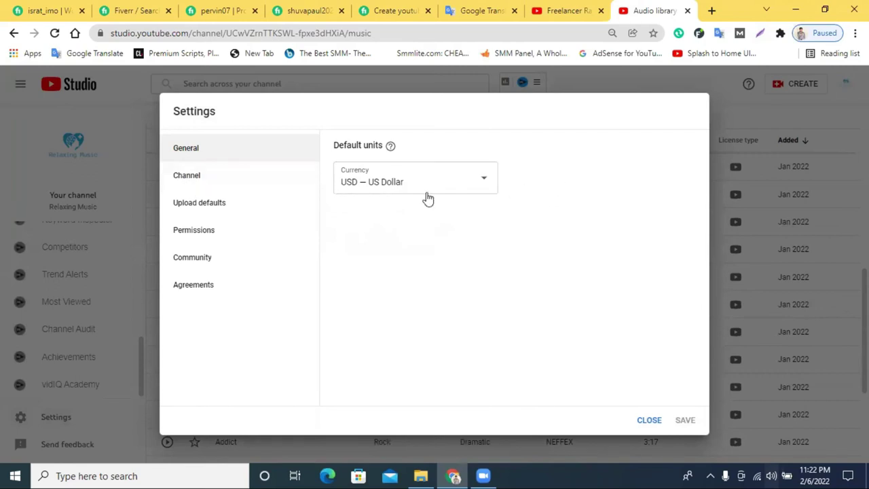
Set the country of residence to Bangladesh in Basic info and select the Keywords field.
click(197, 179)
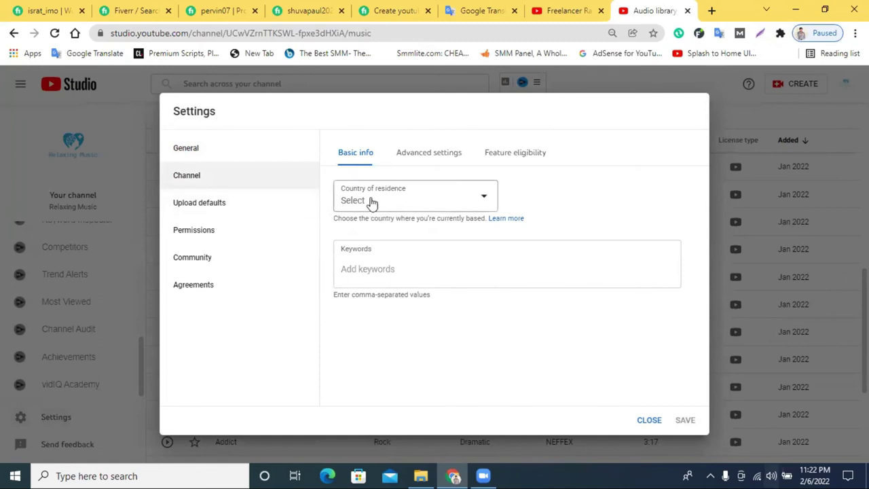
click(412, 202)
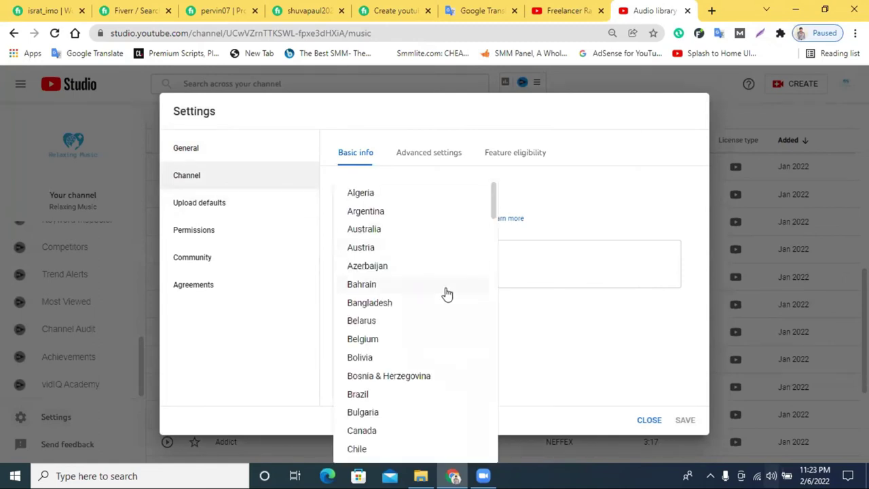
scroll(437, 278, down, 1)
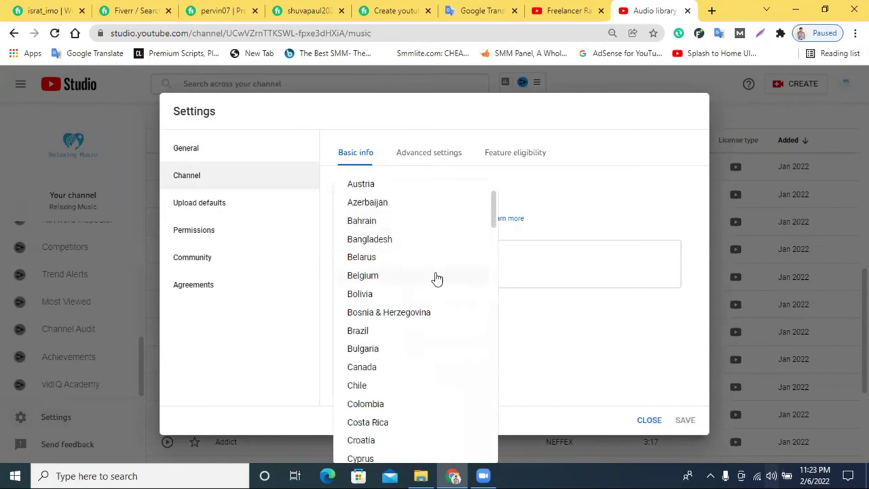
click(372, 243)
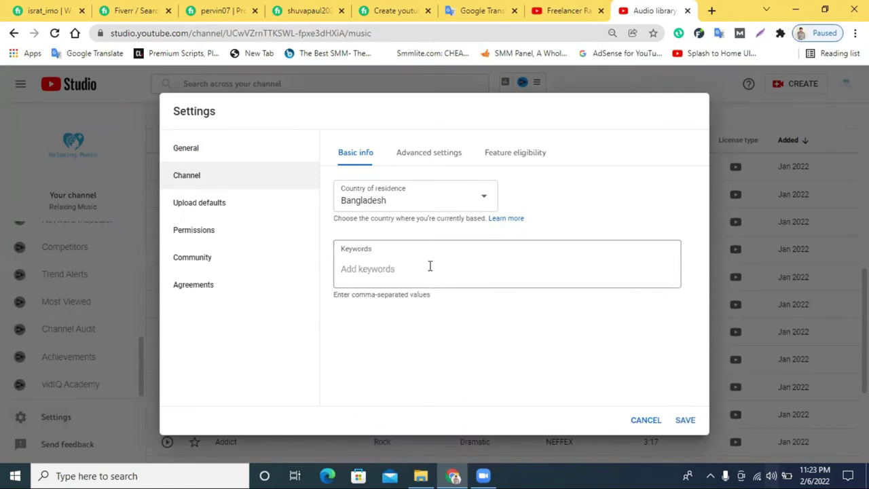
click(392, 272)
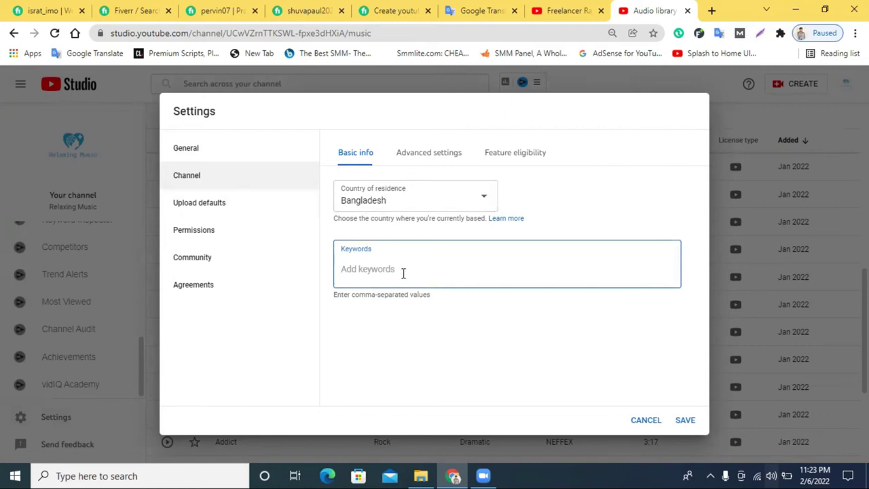
click(550, 8)
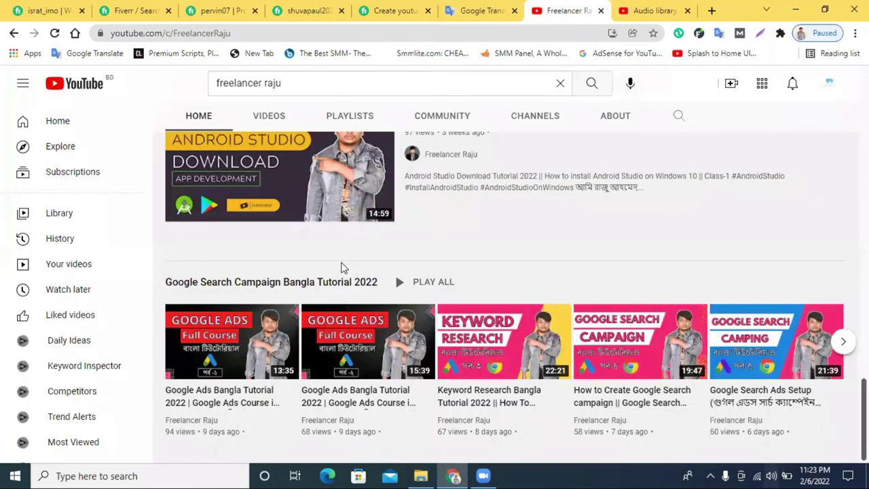
Open the first Google Ads tutorial video and highlight its channel stats and video tags.
click(220, 332)
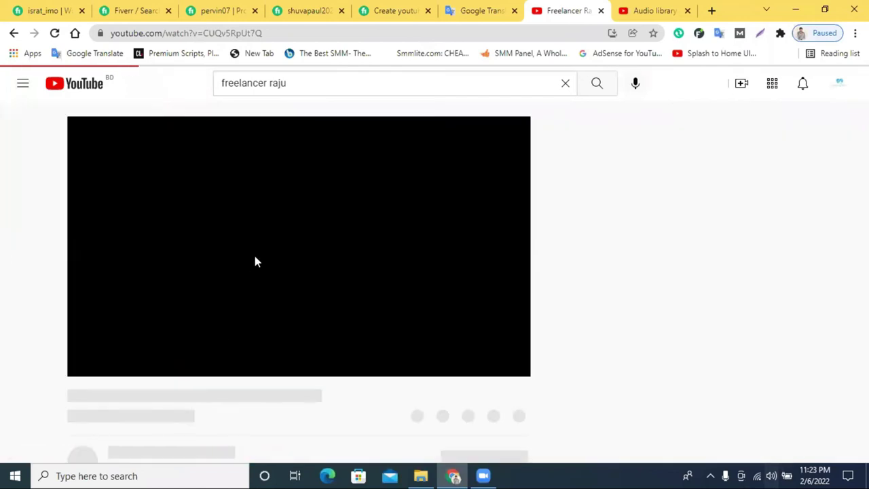
scroll(763, 272, down, 4)
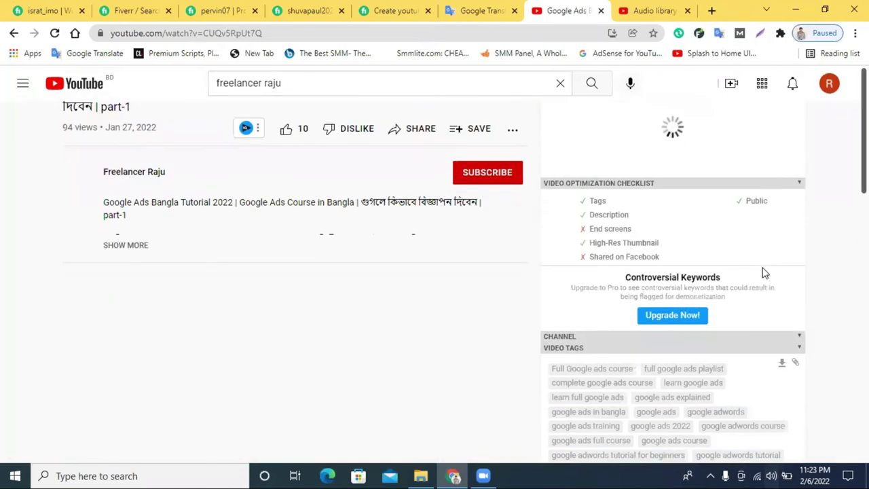
scroll(774, 279, down, 3)
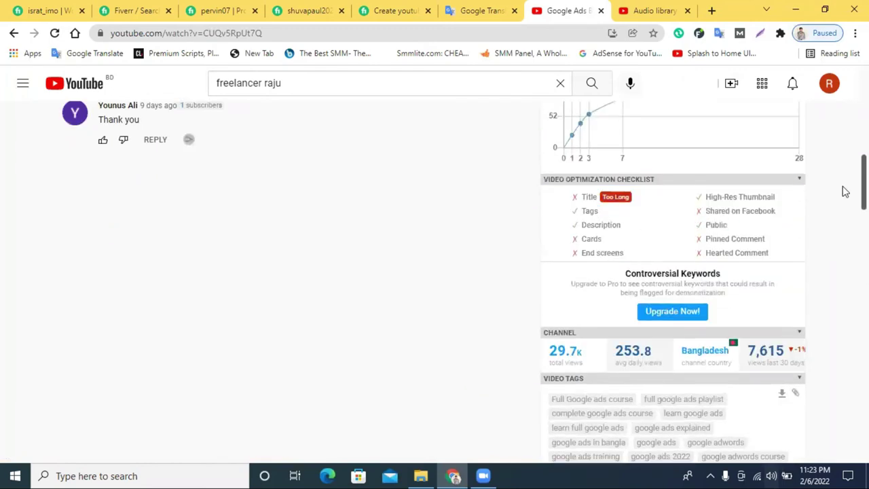
scroll(793, 295, down, 2)
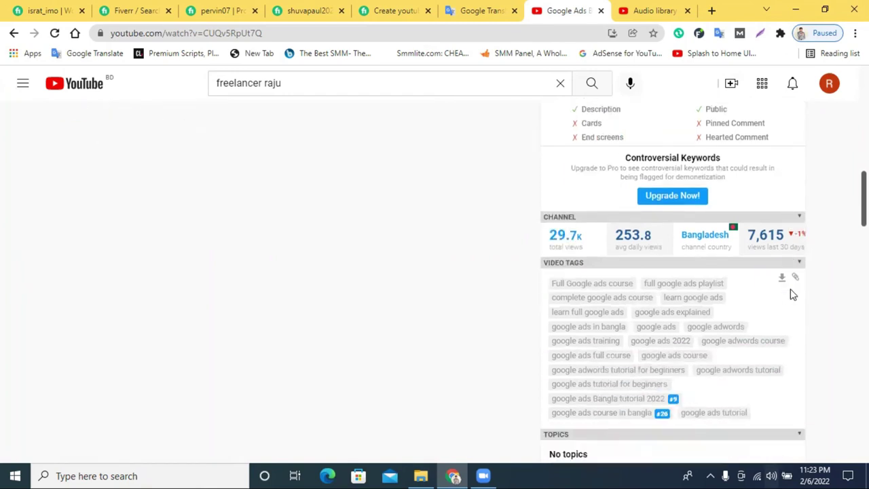
scroll(792, 293, down, 4)
scroll(792, 294, up, 3)
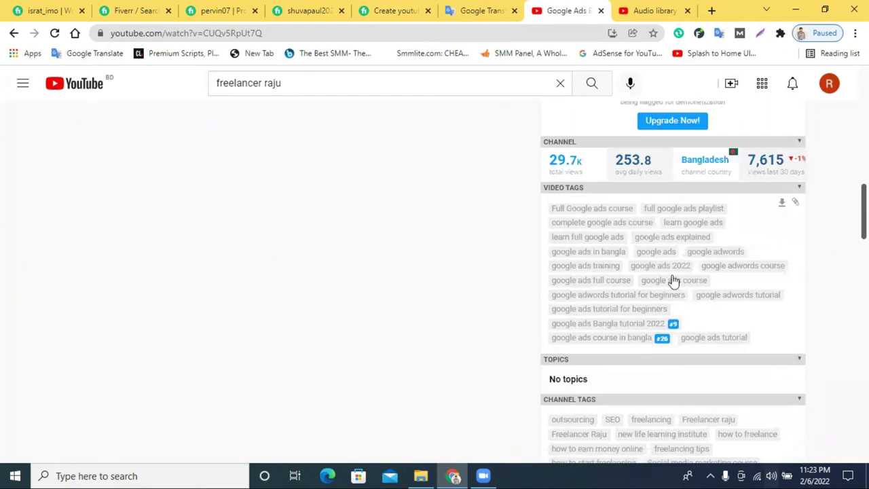
drag(543, 195, 601, 213)
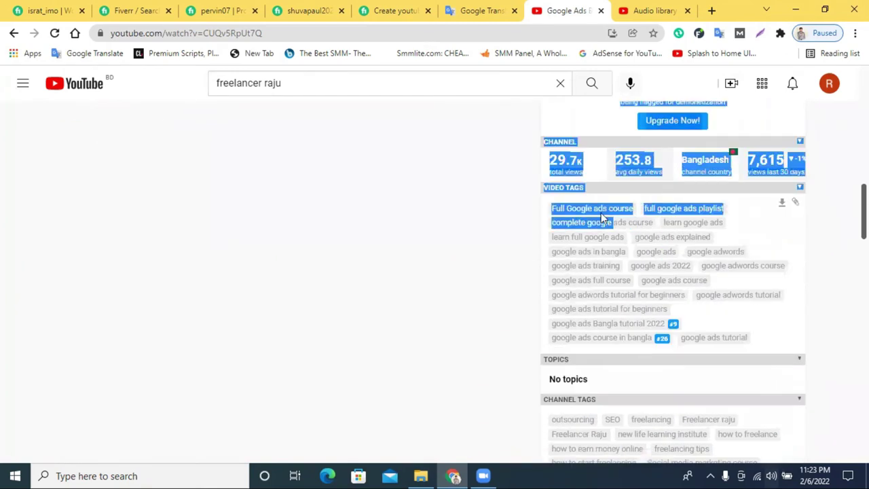
click(482, 208)
drag(766, 335, 562, 210)
click(571, 353)
Pause the video and highlight the full list of video tags.
scroll(570, 353, up, 2)
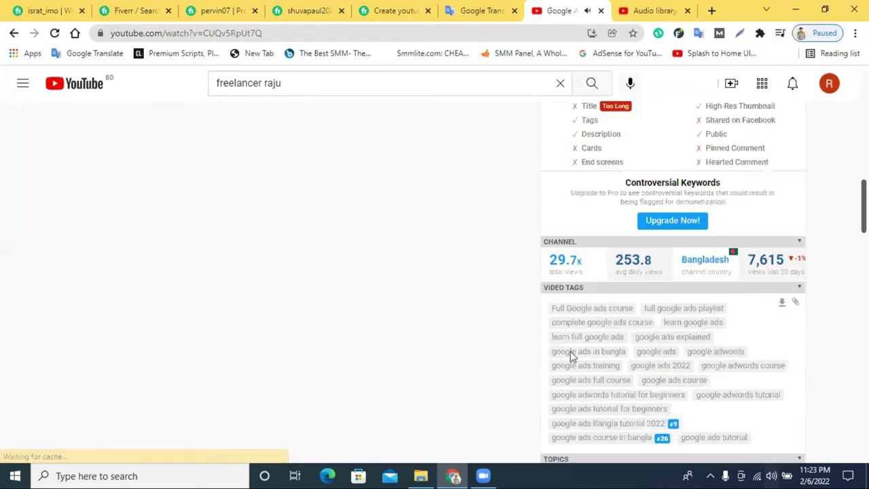
scroll(362, 197, up, 5)
scroll(360, 252, up, 5)
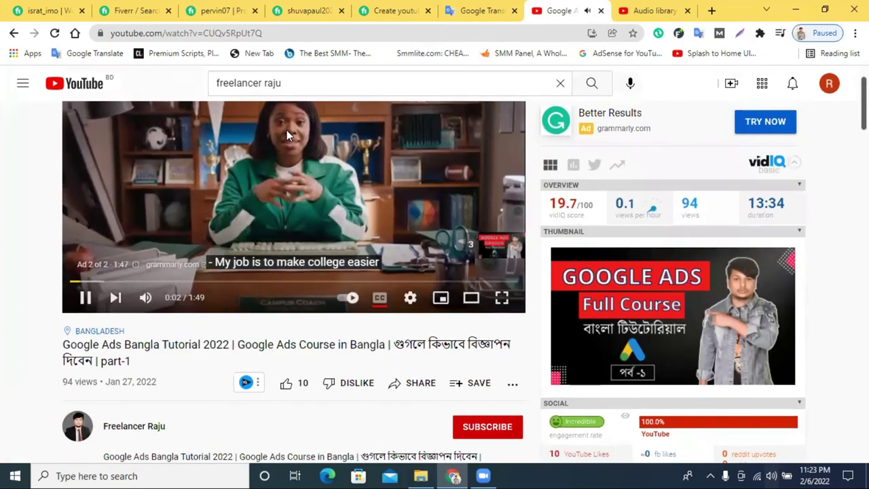
click(287, 129)
scroll(740, 319, down, 10)
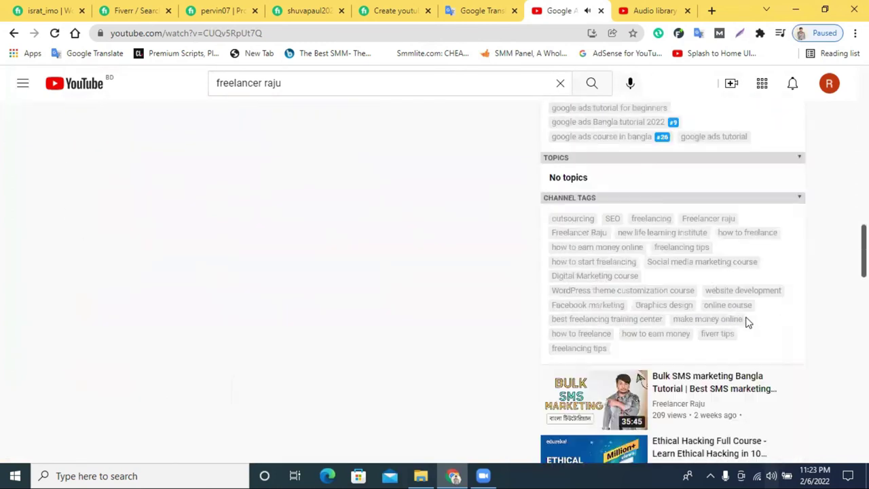
scroll(679, 271, up, 2)
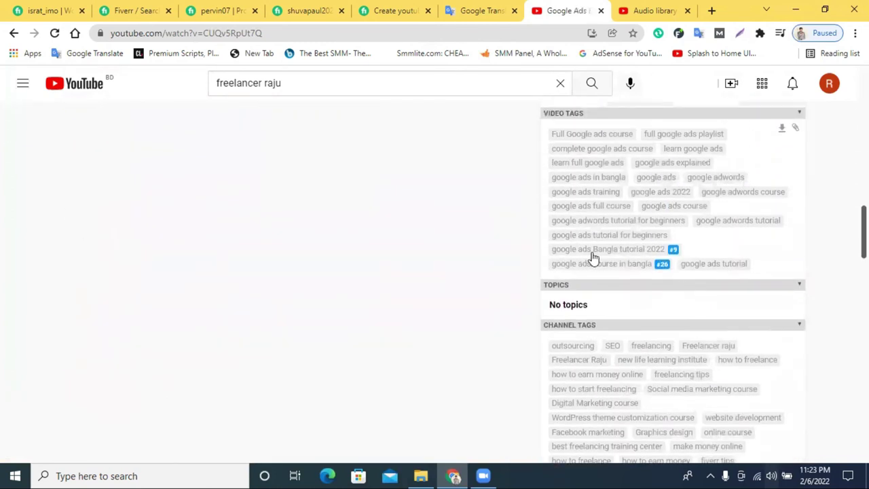
mouse_move(673, 252)
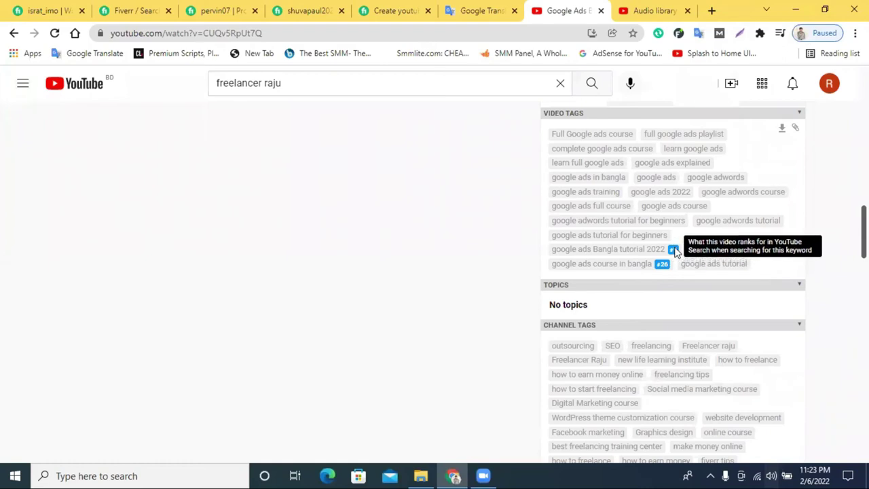
drag(542, 134, 768, 264)
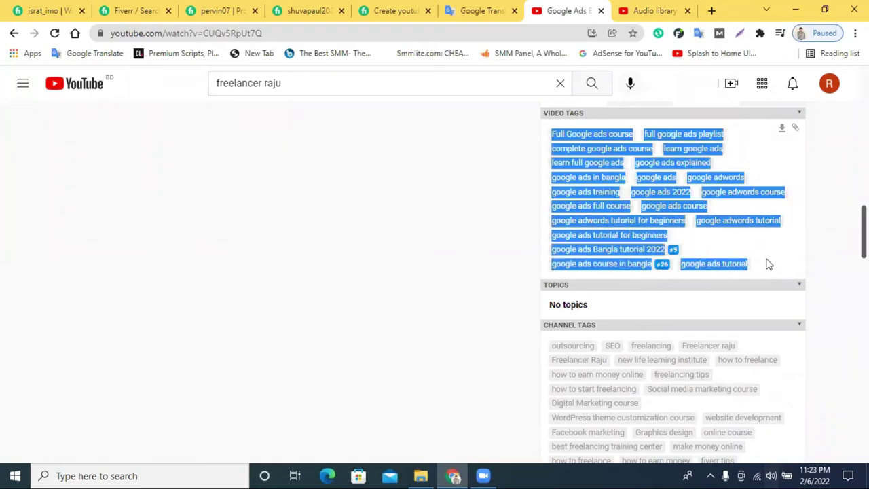
click(802, 251)
Select the video's channel tags, then return to the Studio settings page.
scroll(766, 264, down, 1)
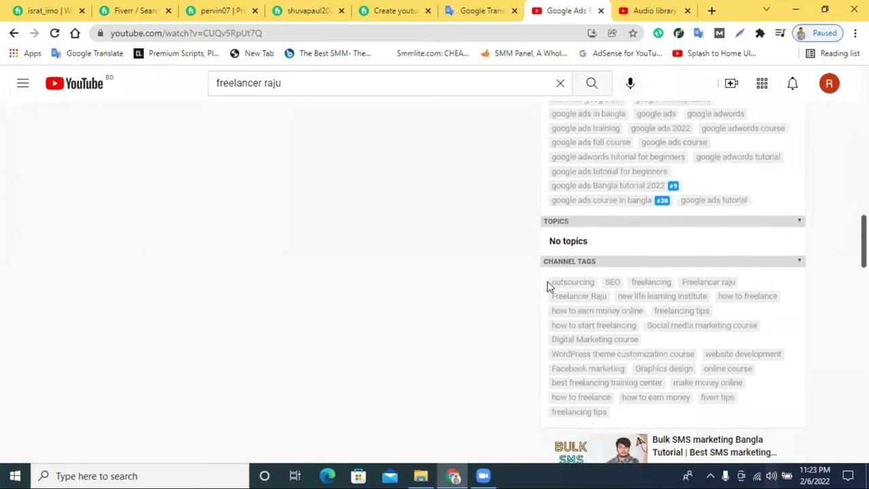
drag(549, 284, 783, 404)
scroll(784, 403, down, 1)
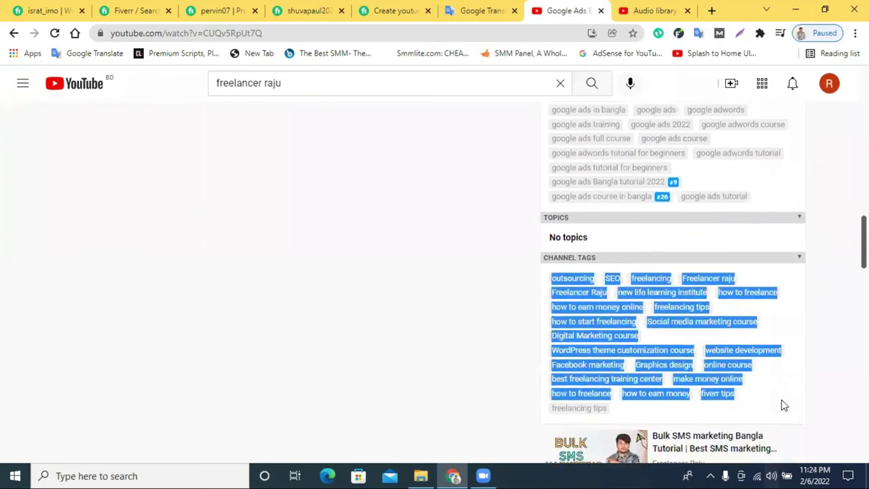
click(650, 10)
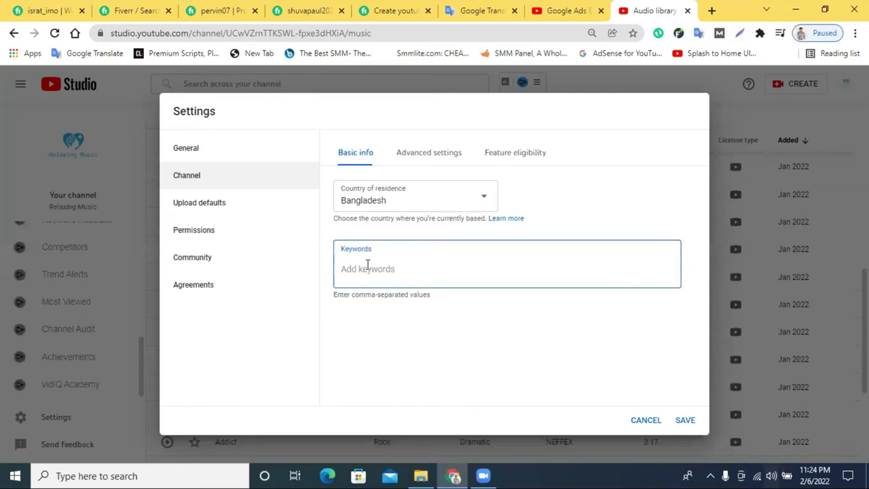
click(552, 8)
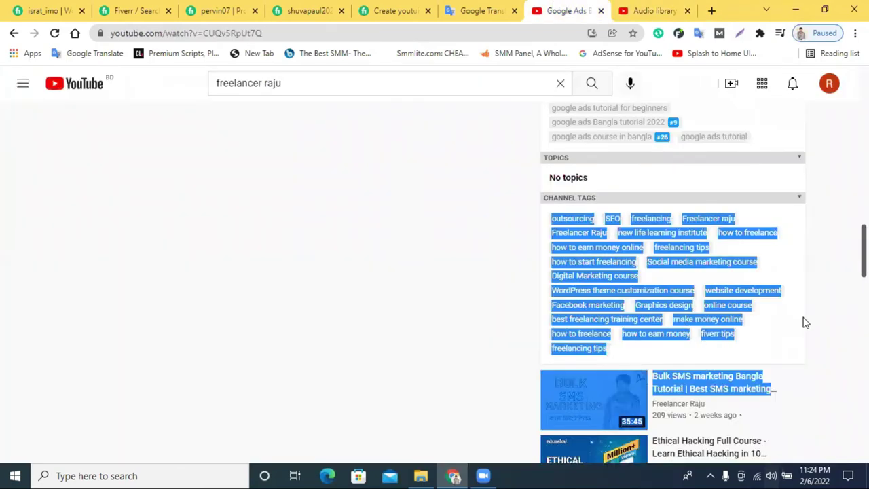
click(739, 329)
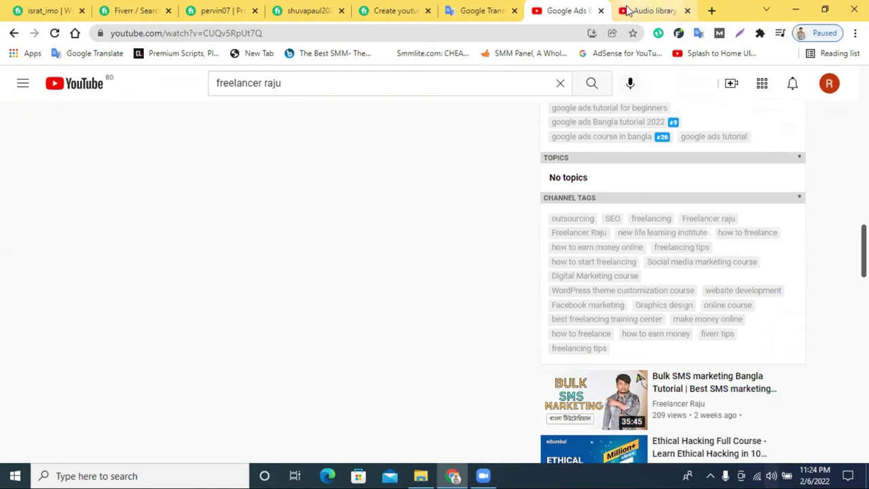
click(642, 10)
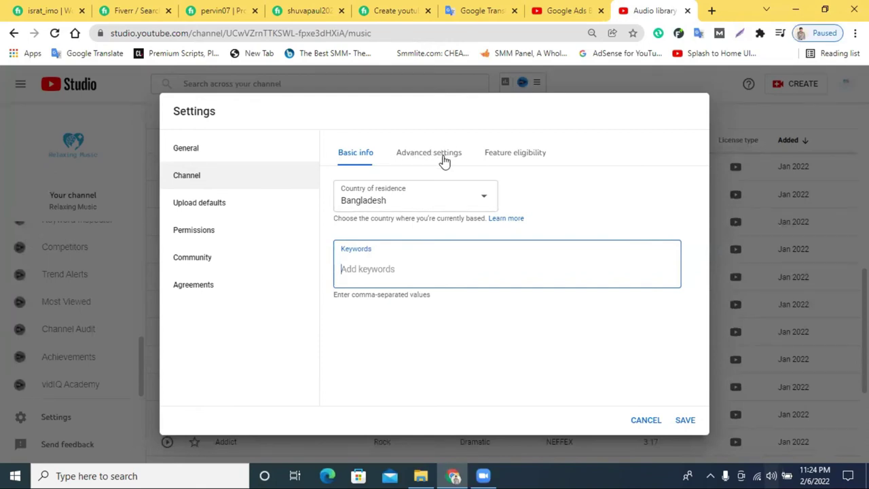
Mark the channel as not made for kids and hide its subscriber count.
click(444, 161)
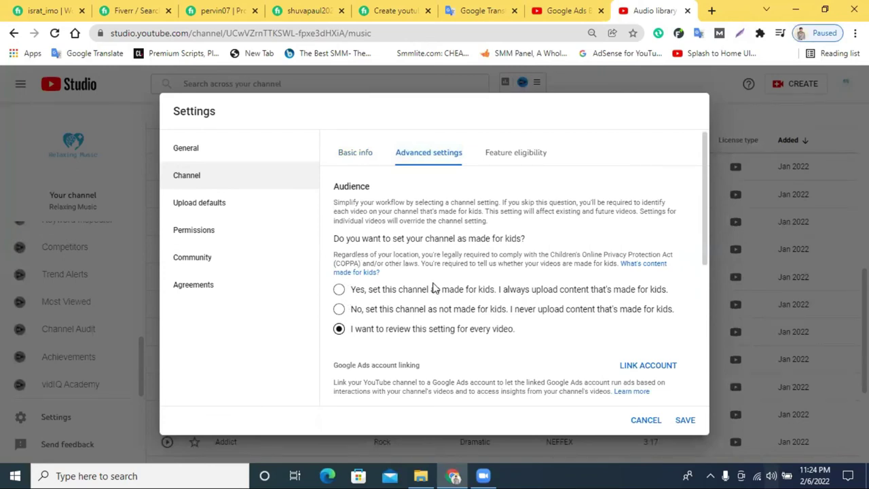
click(340, 309)
scroll(514, 318, down, 2)
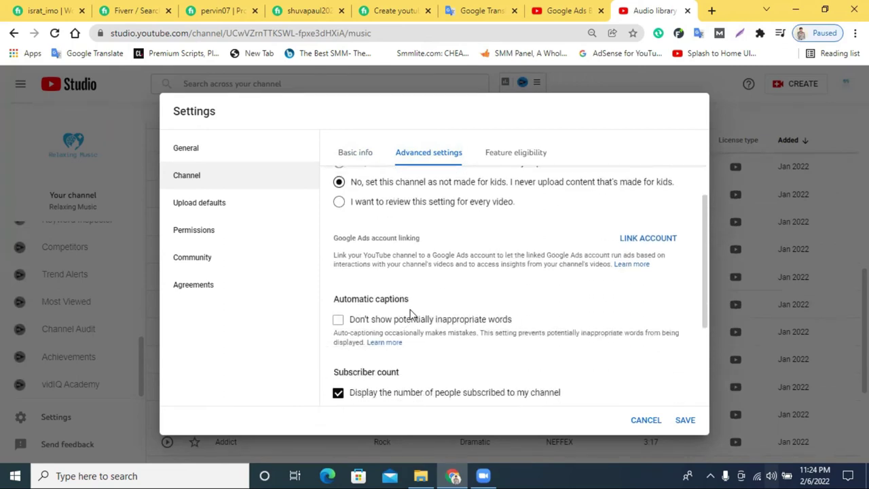
scroll(459, 297, down, 2)
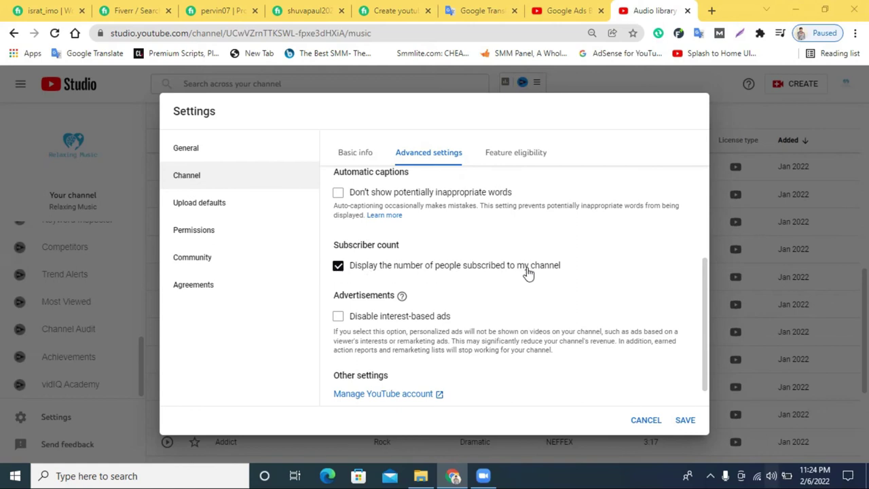
click(339, 268)
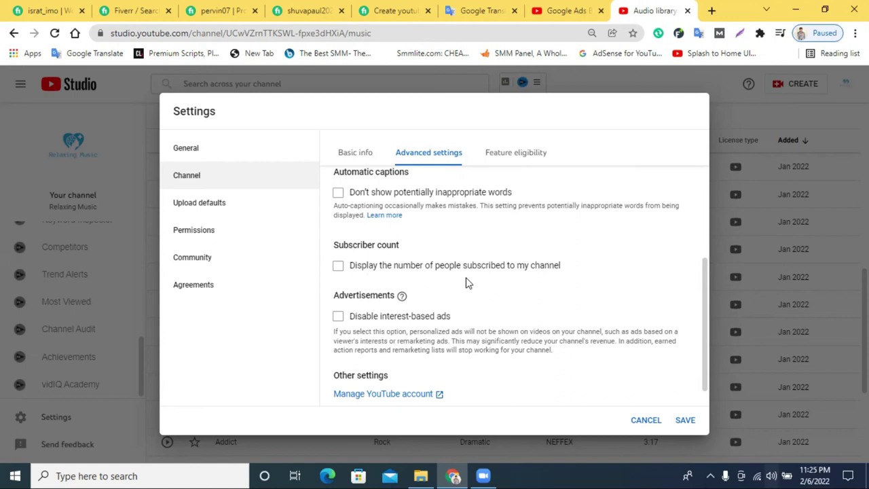
Review Feature eligibility, then open the Upload defaults page.
scroll(466, 283, down, 1)
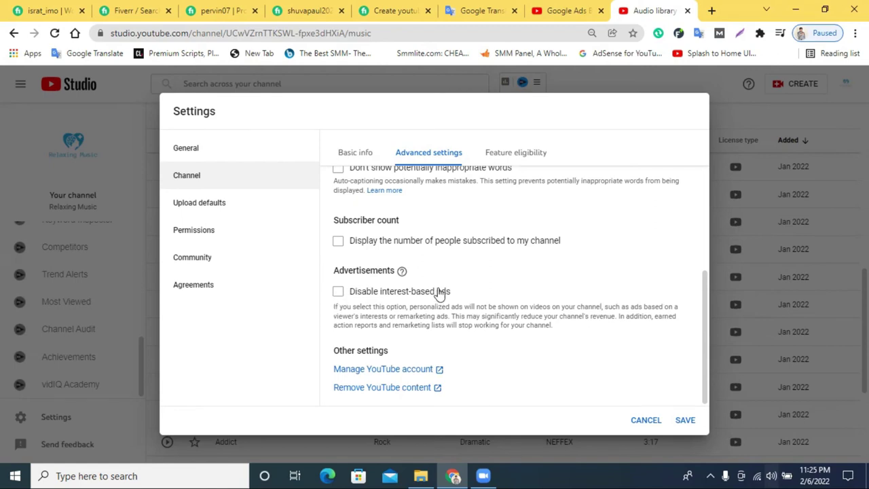
click(513, 155)
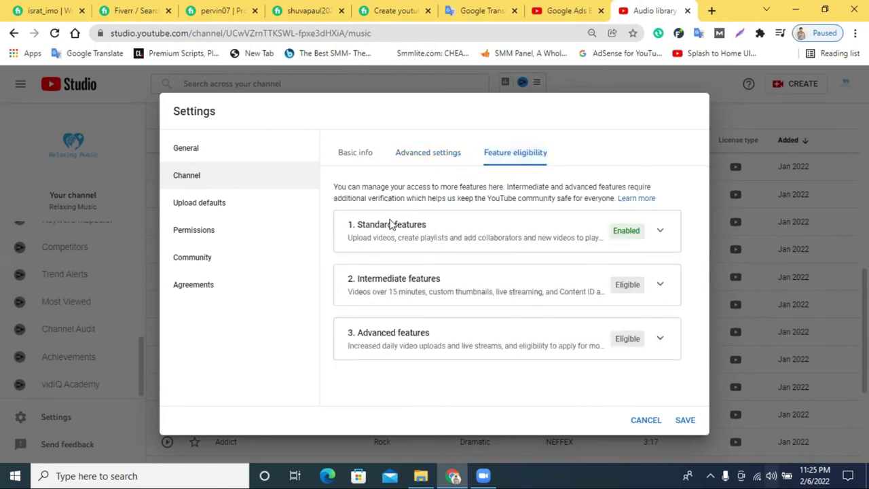
click(193, 207)
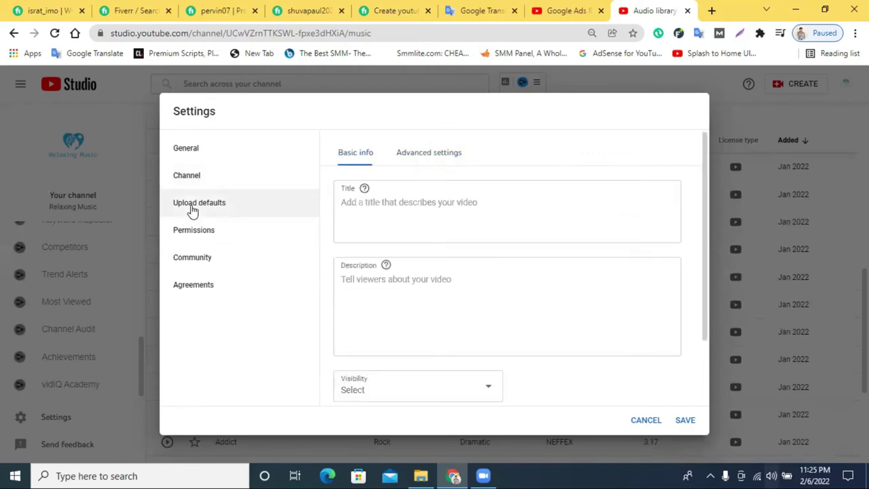
Switch to the Google Ads video and expand its full description.
scroll(443, 207, down, 1)
scroll(438, 221, up, 1)
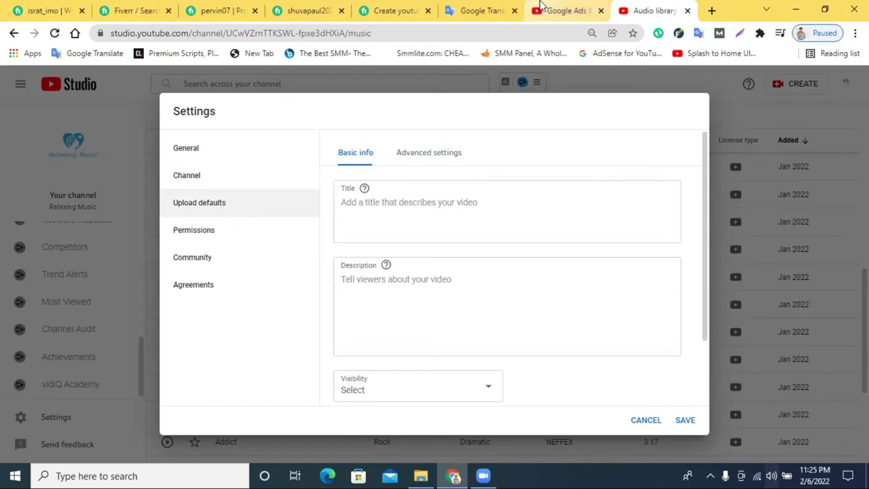
click(567, 11)
scroll(440, 213, up, 3)
scroll(440, 213, up, 10)
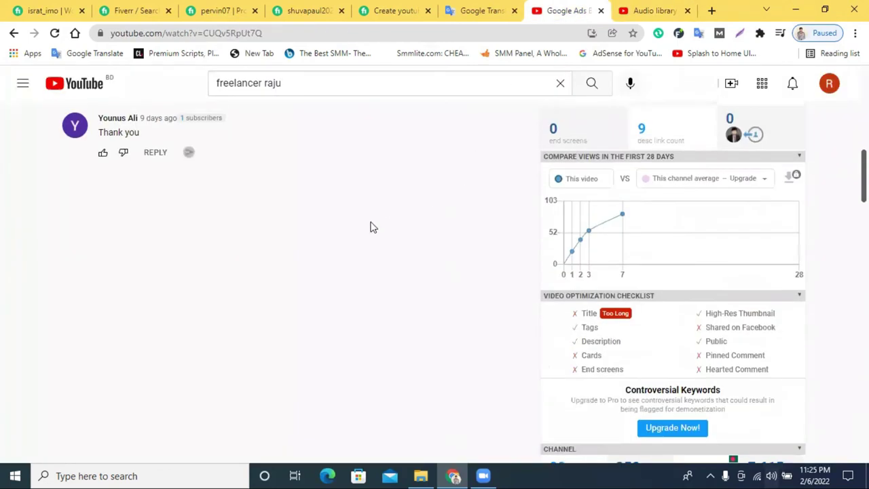
scroll(344, 226, down, 3)
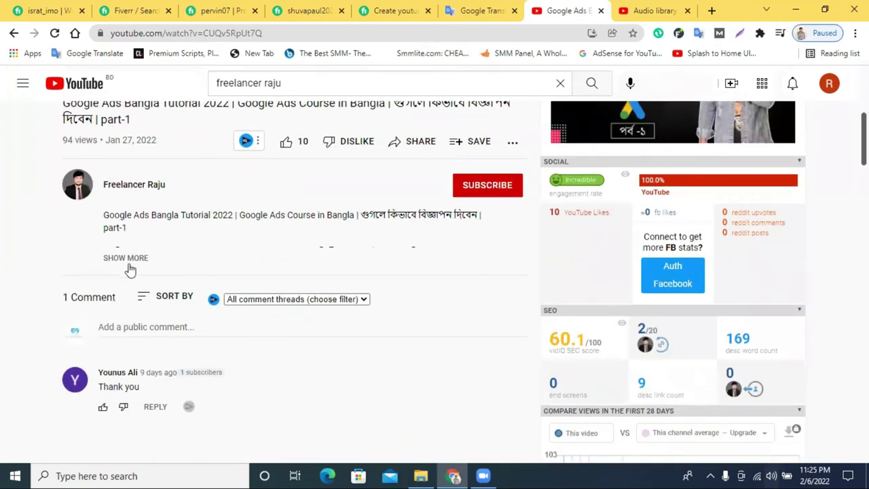
click(129, 272)
Highlight the description's opening lines and click into Studio's default Description box.
scroll(170, 258, down, 2)
scroll(193, 309, down, 5)
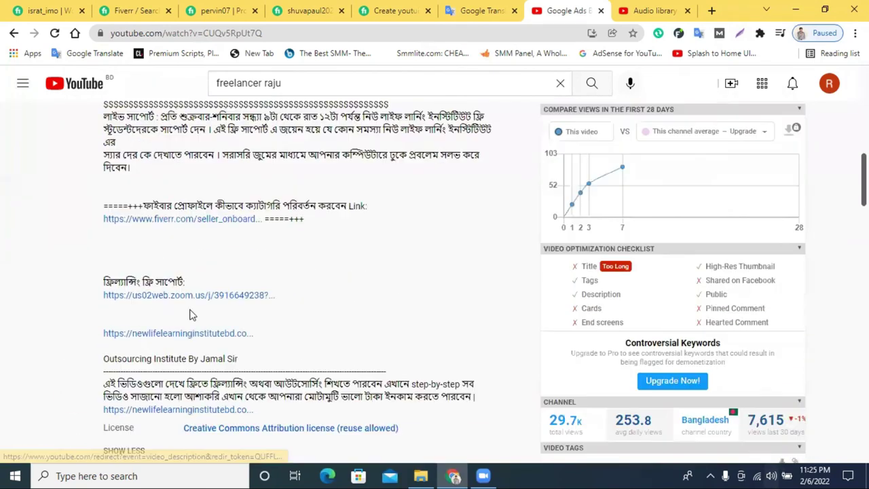
scroll(214, 304, up, 3)
scroll(214, 303, up, 3)
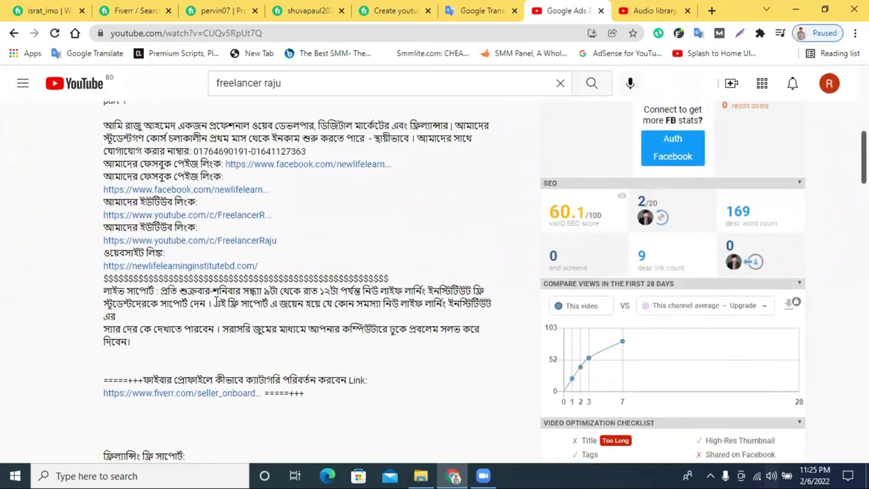
drag(113, 189, 134, 293)
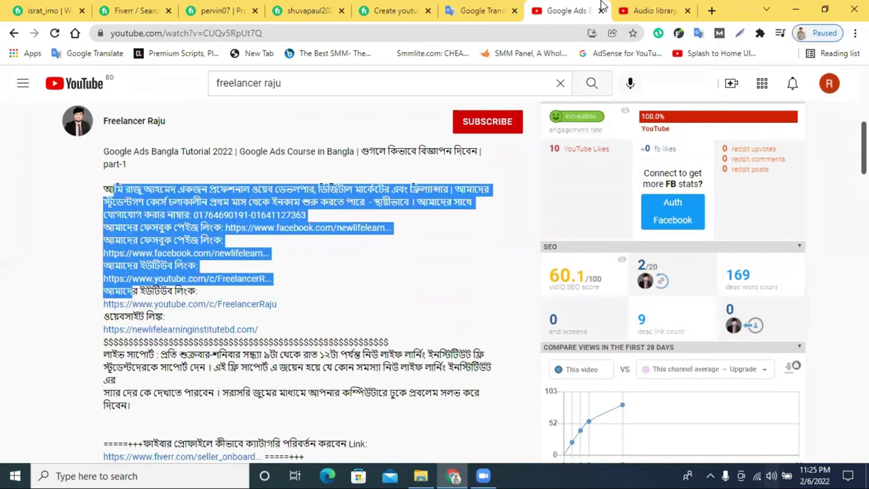
click(648, 11)
click(380, 286)
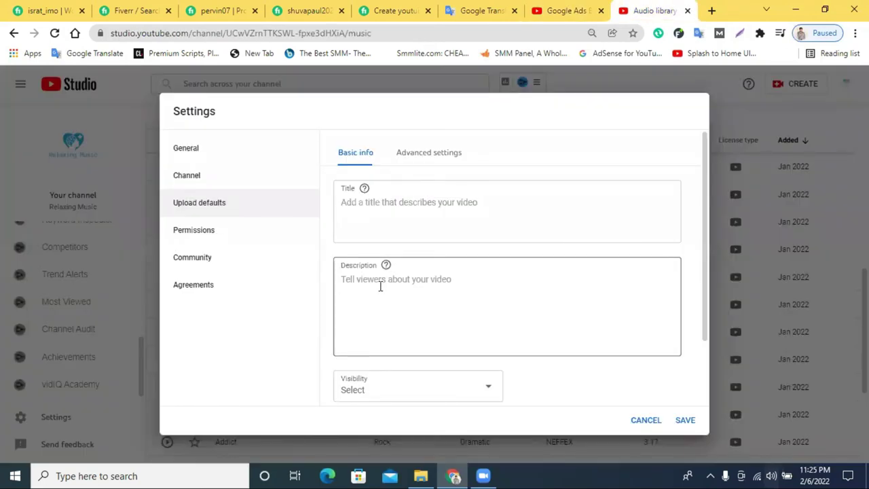
right_click(381, 286)
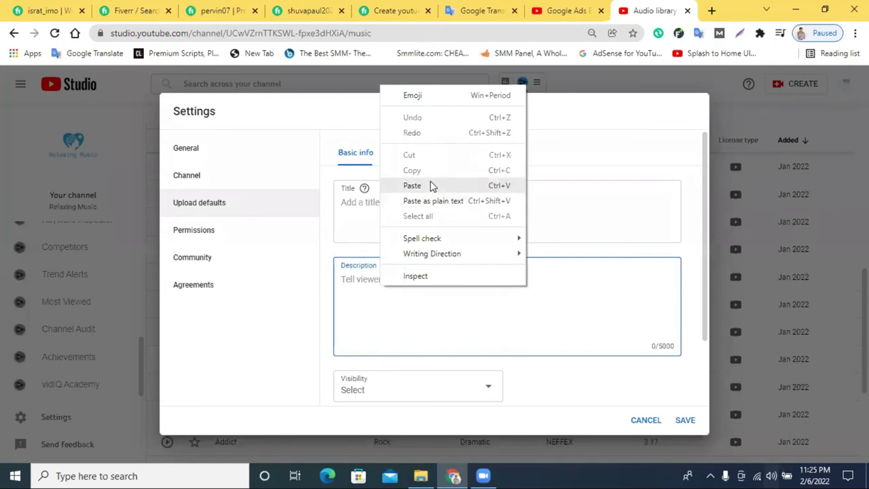
click(390, 306)
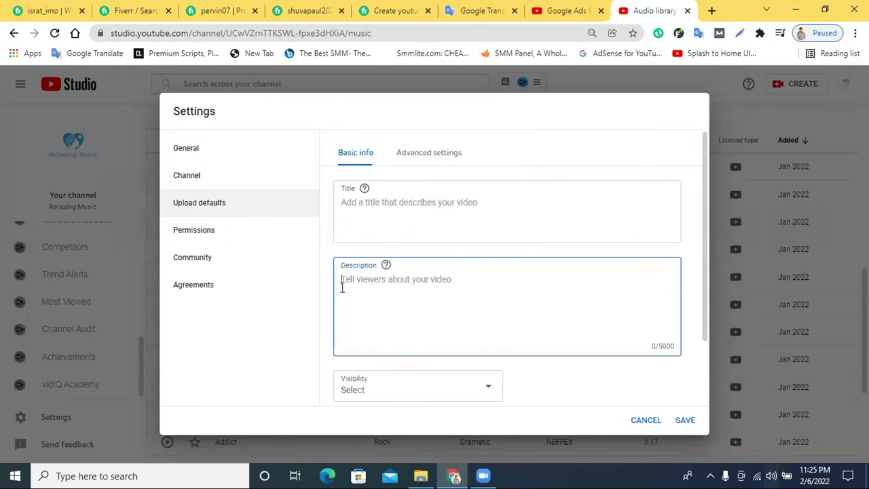
scroll(345, 292, down, 1)
scroll(409, 265, up, 1)
click(402, 198)
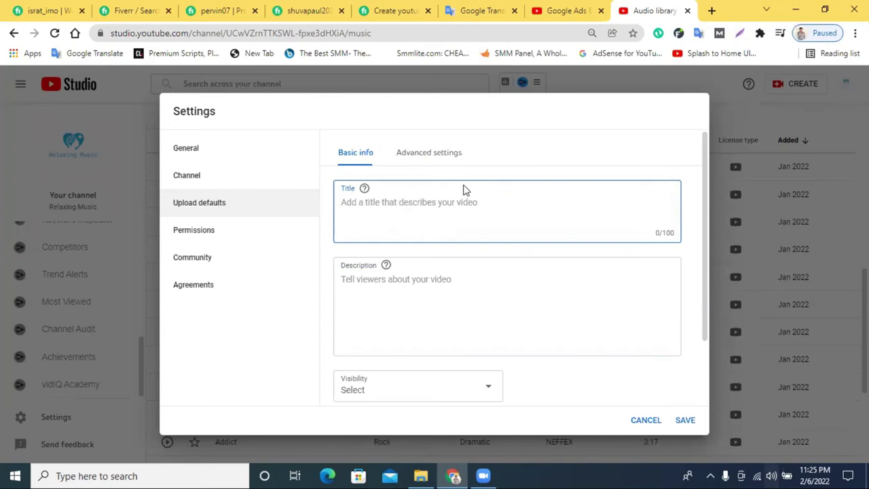
click(386, 285)
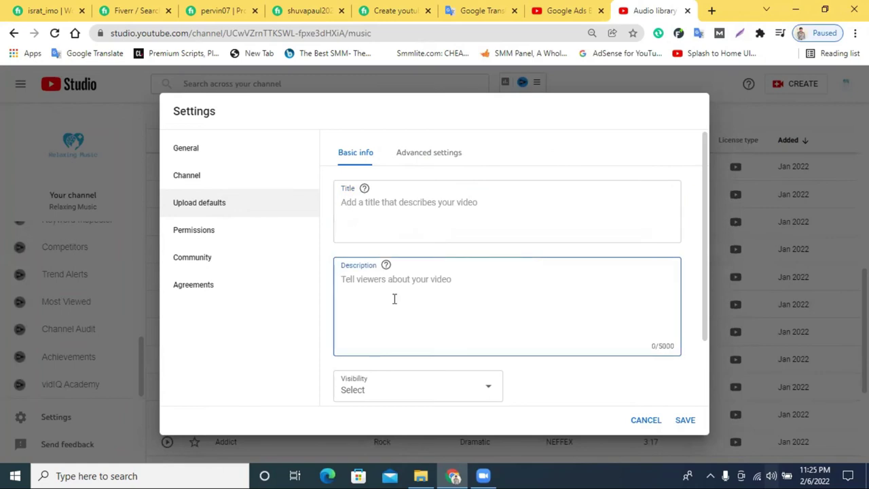
scroll(394, 299, down, 1)
click(381, 334)
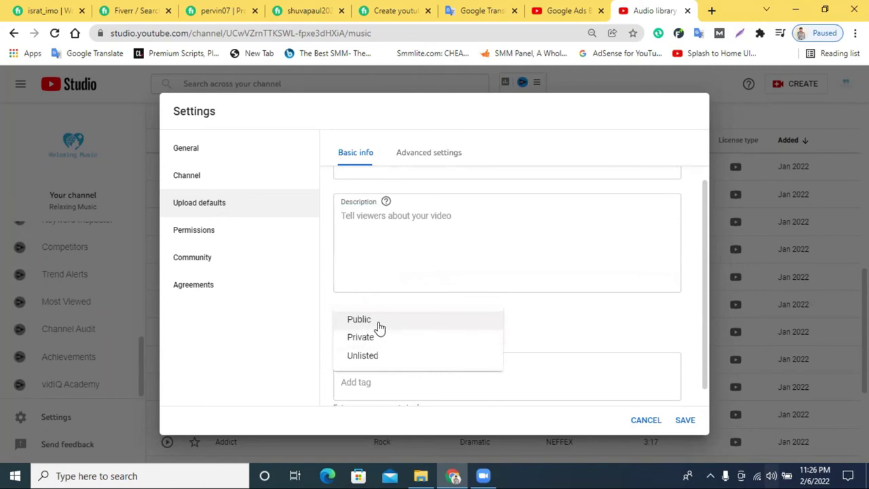
click(550, 320)
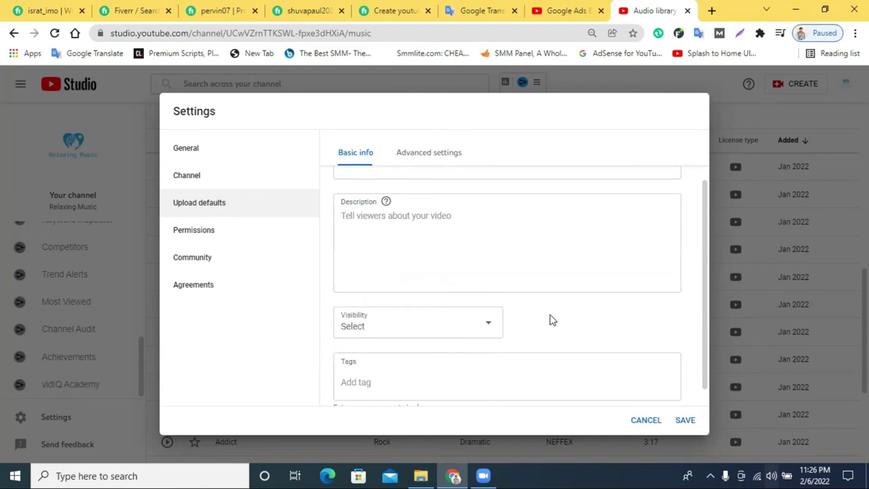
scroll(387, 340, down, 1)
click(367, 360)
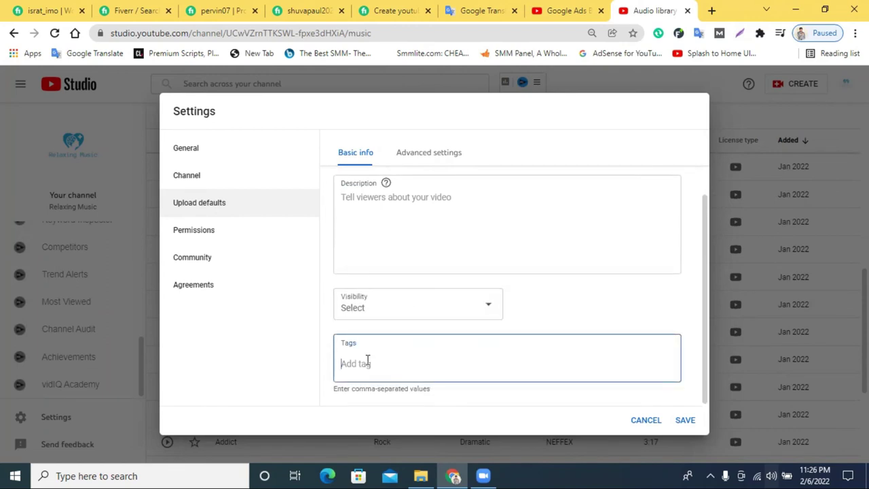
scroll(421, 337, up, 1)
click(384, 266)
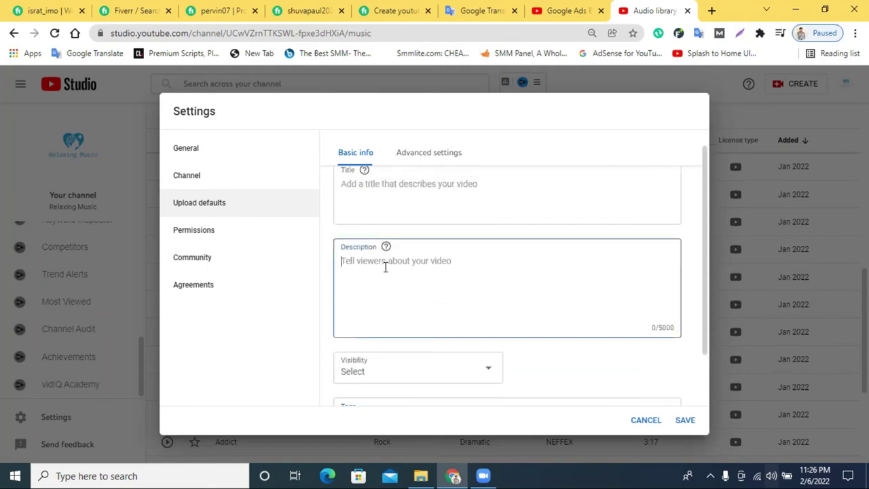
click(427, 155)
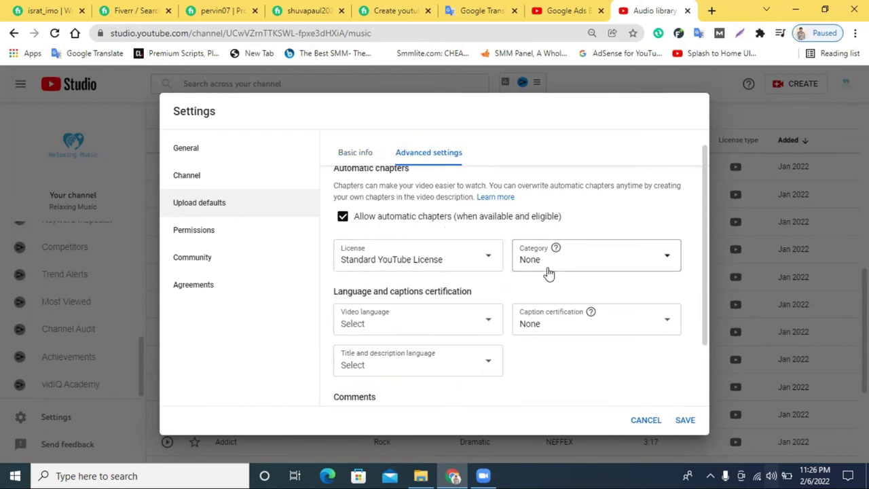
Keep the Standard YouTube License and set the default category to Music.
click(466, 259)
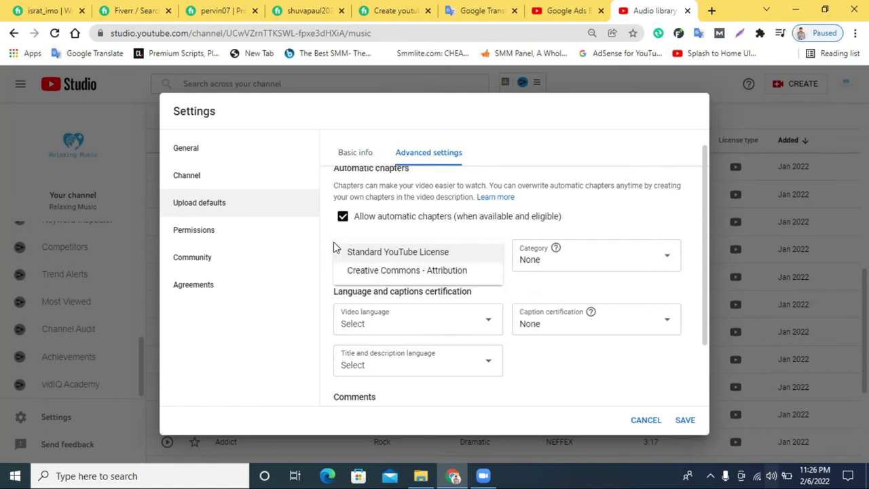
click(339, 246)
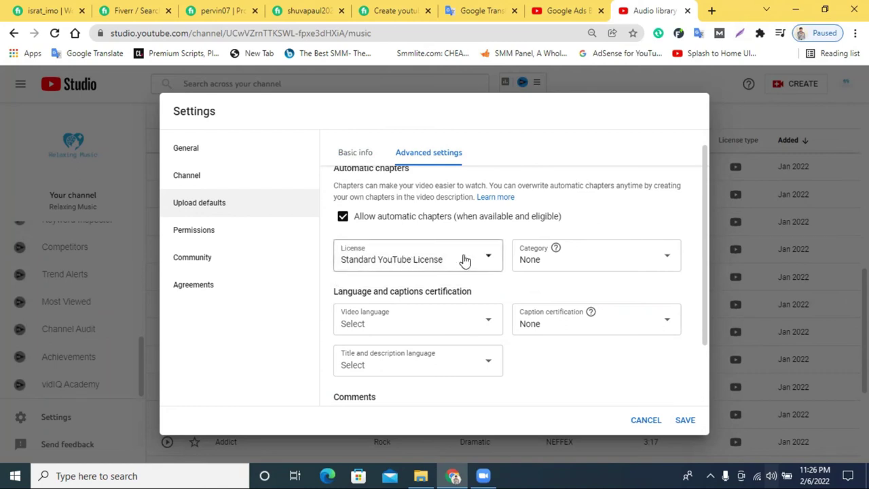
click(558, 262)
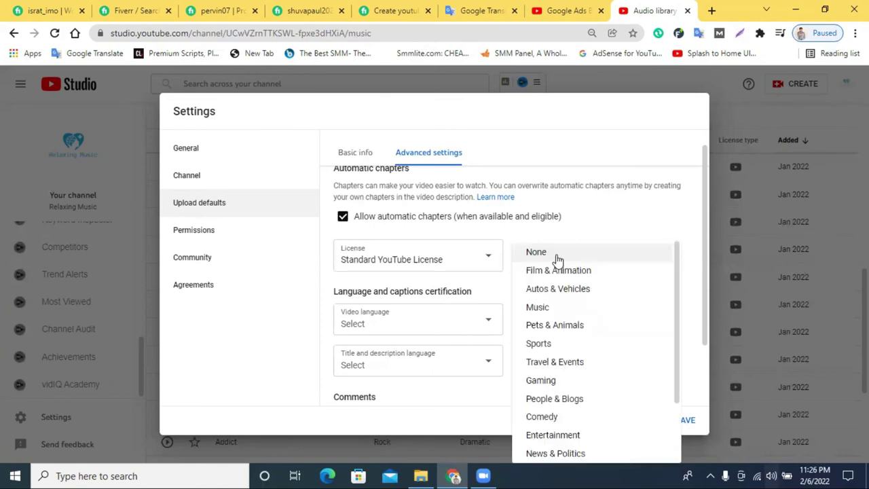
scroll(576, 316, down, 1)
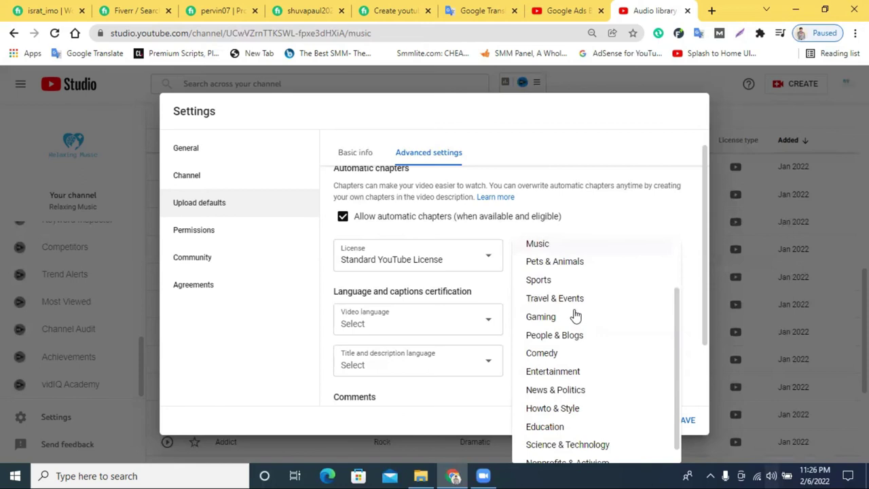
scroll(576, 317, down, 1)
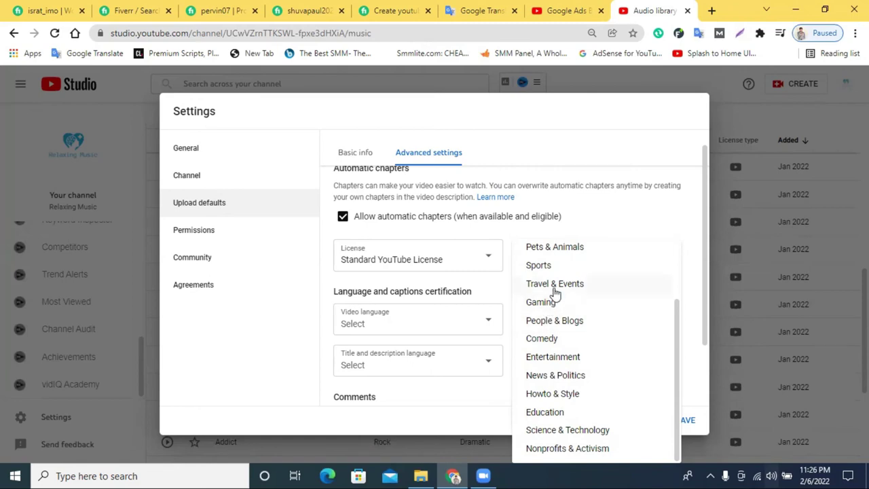
scroll(555, 292, up, 3)
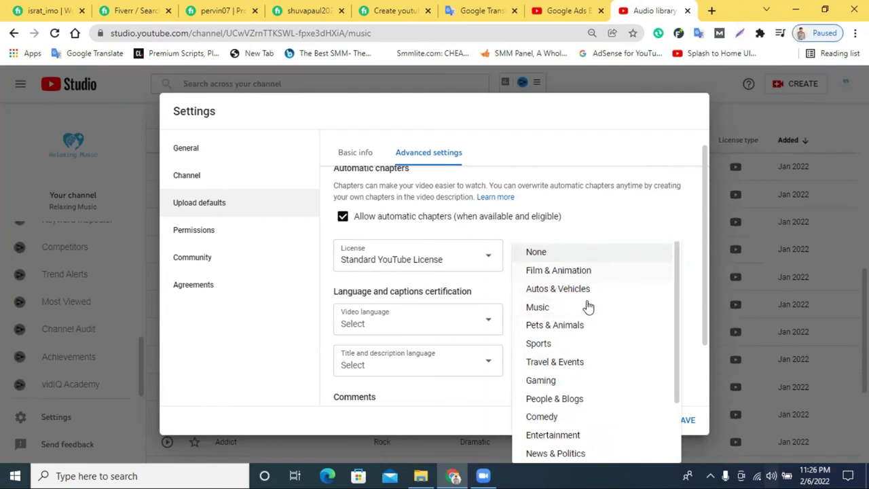
click(544, 313)
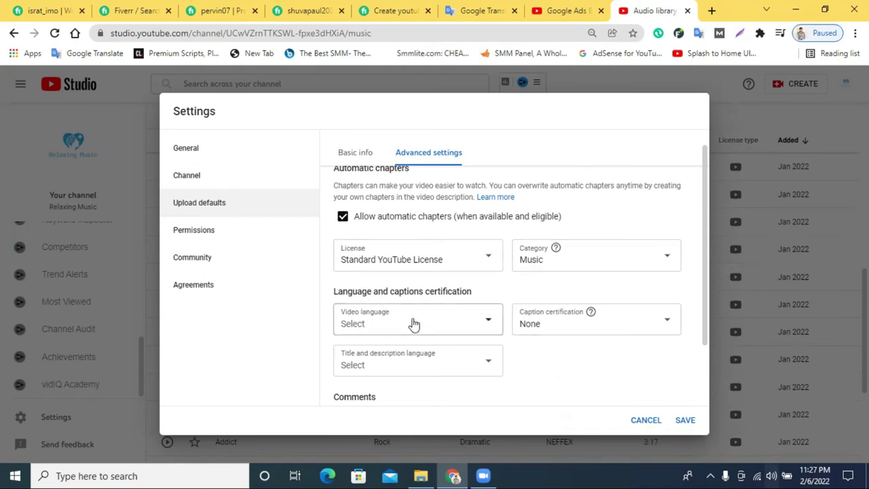
Leave the default video language unselected.
click(415, 334)
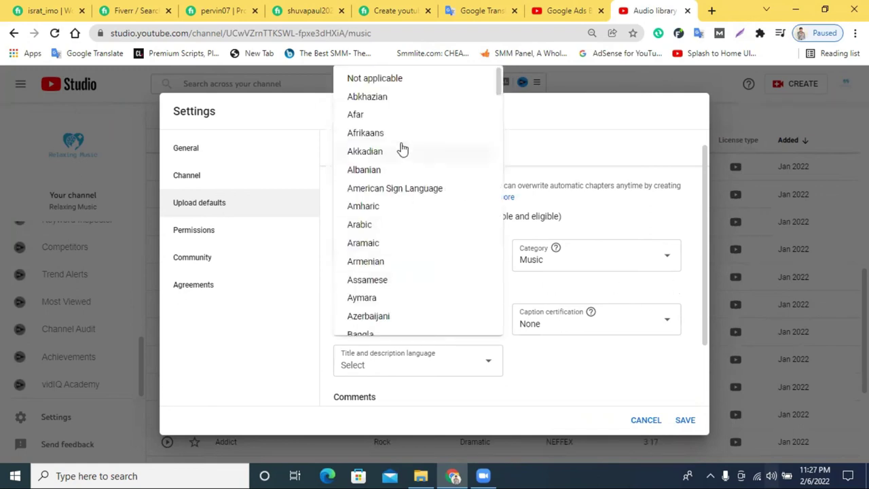
scroll(397, 215, down, 2)
scroll(369, 277, down, 3)
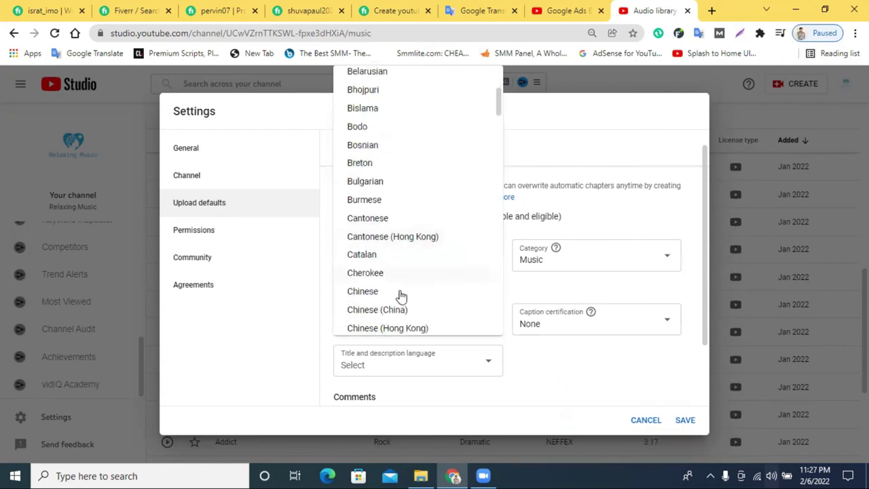
click(609, 362)
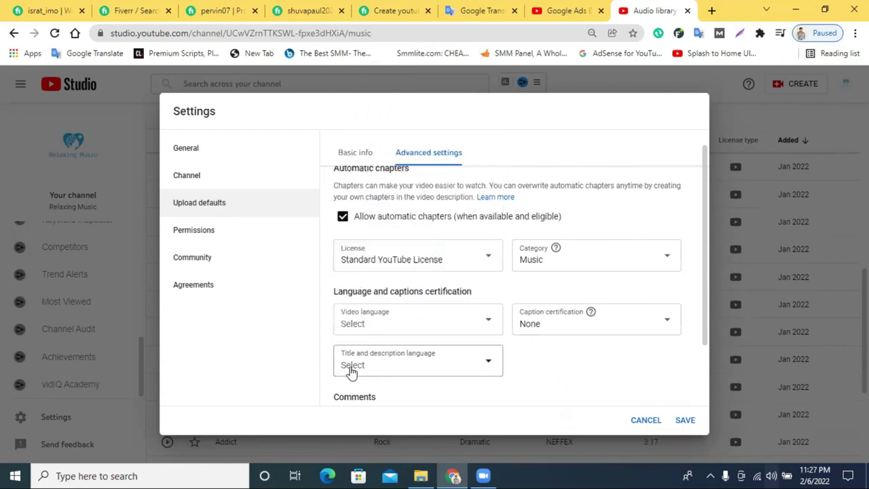
scroll(606, 352, down, 2)
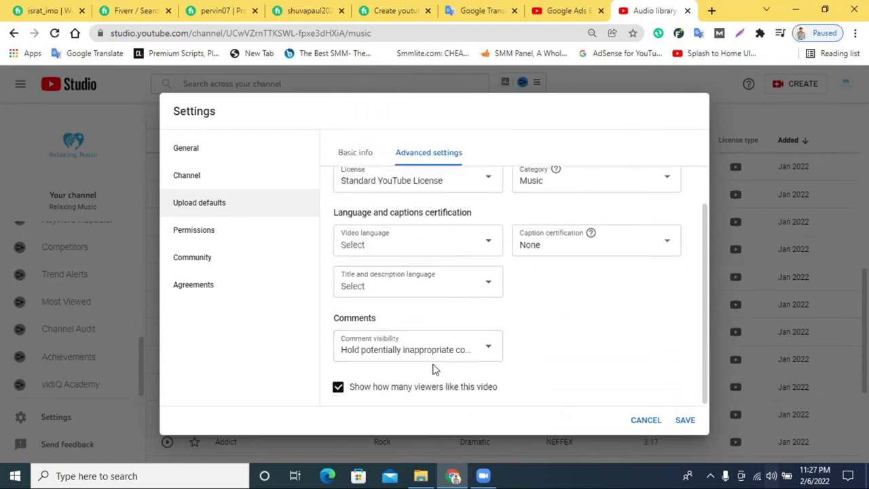
View the Permissions, Community and Agreements settings sections.
click(196, 235)
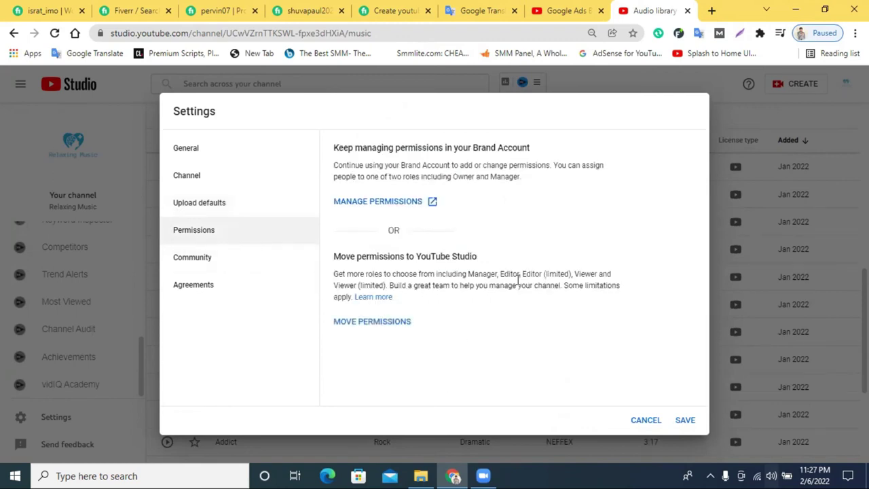
click(202, 260)
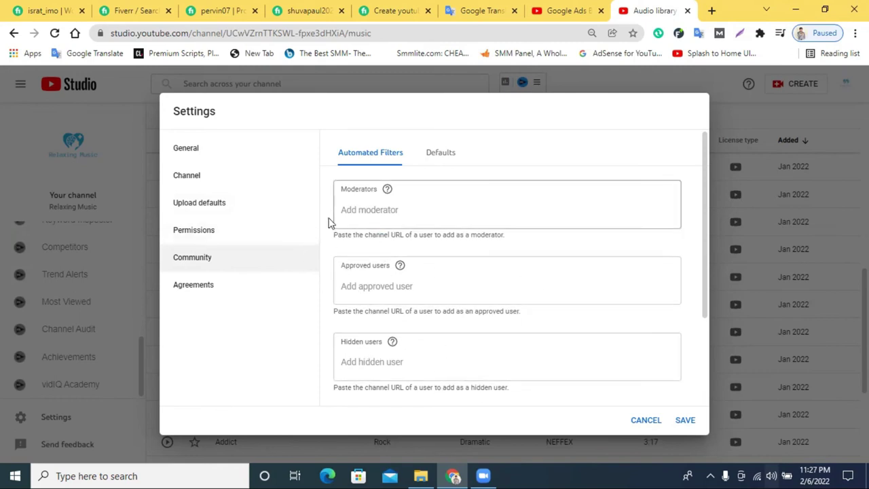
click(218, 290)
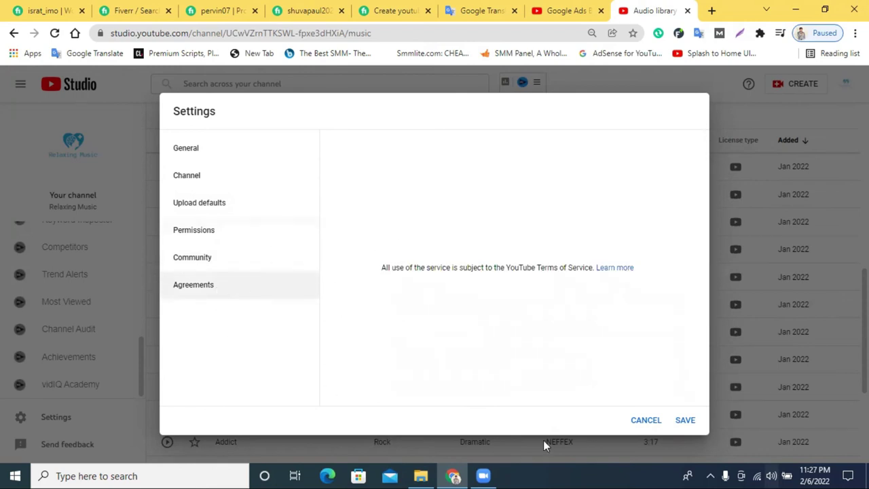
Save the settings and go to the Relaxing Music public page via Your channel.
click(690, 425)
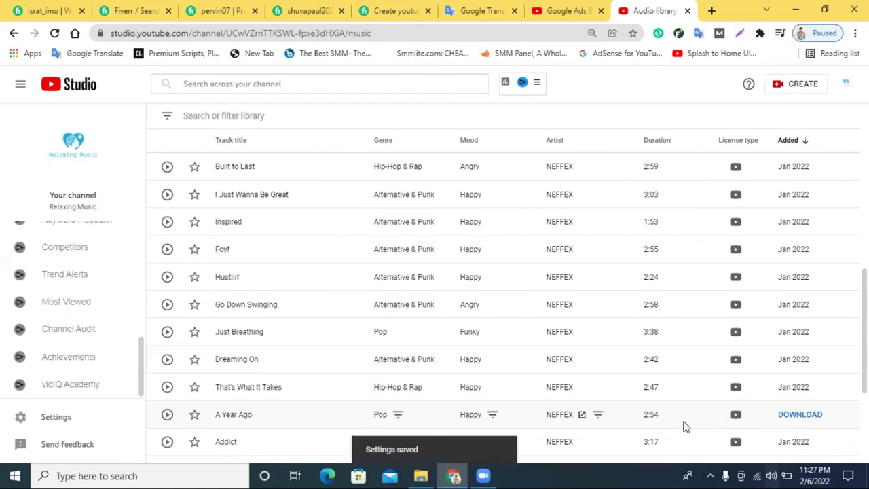
scroll(42, 247, up, 5)
scroll(167, 319, up, 1)
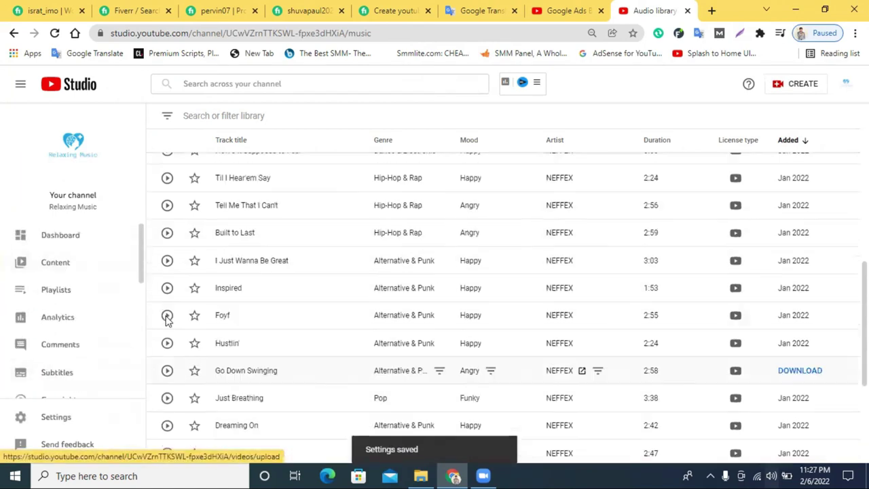
scroll(166, 319, up, 4)
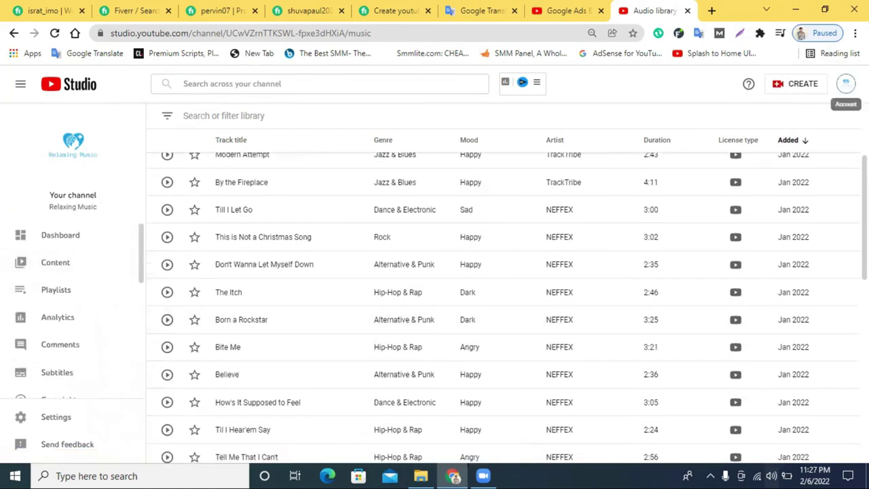
click(846, 82)
click(745, 154)
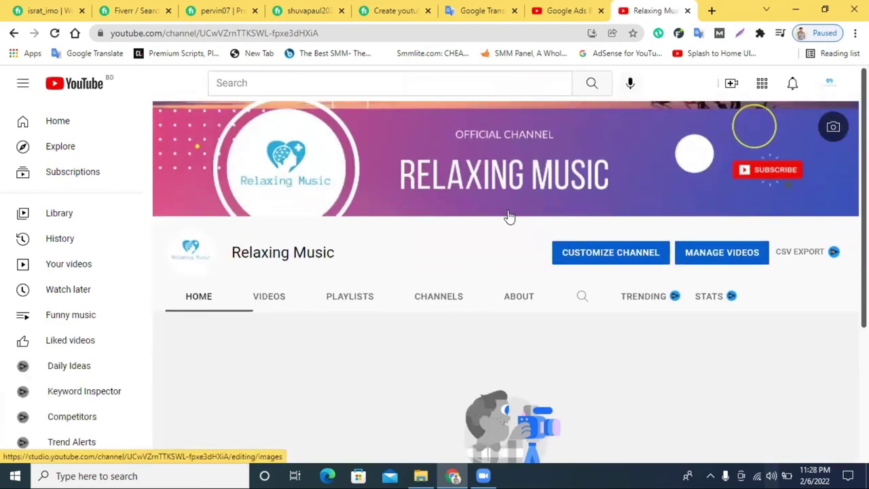
scroll(510, 216, down, 1)
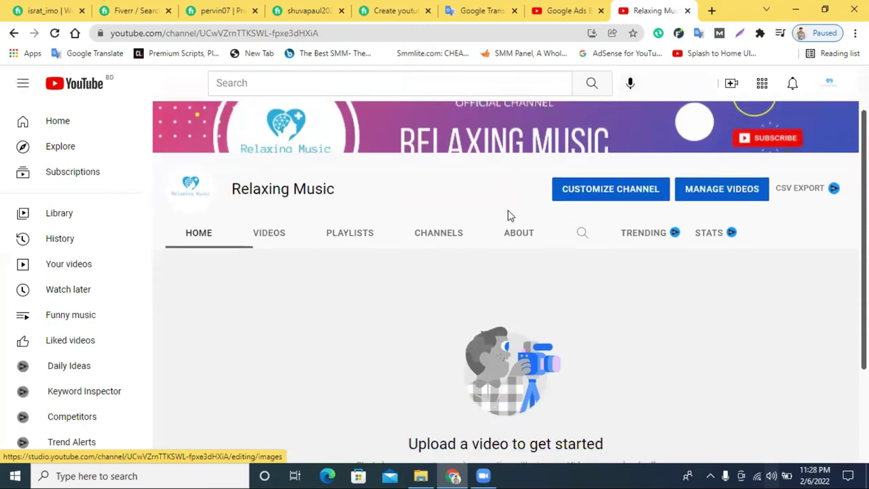
scroll(491, 216, up, 1)
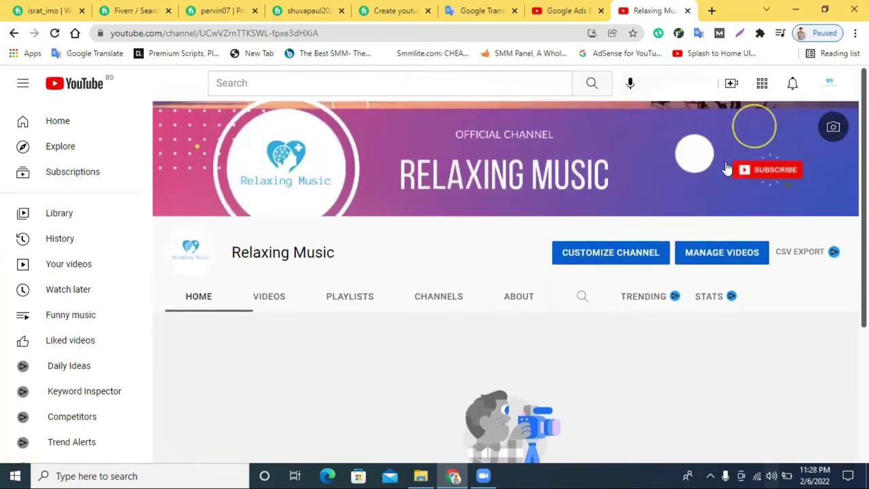
click(827, 89)
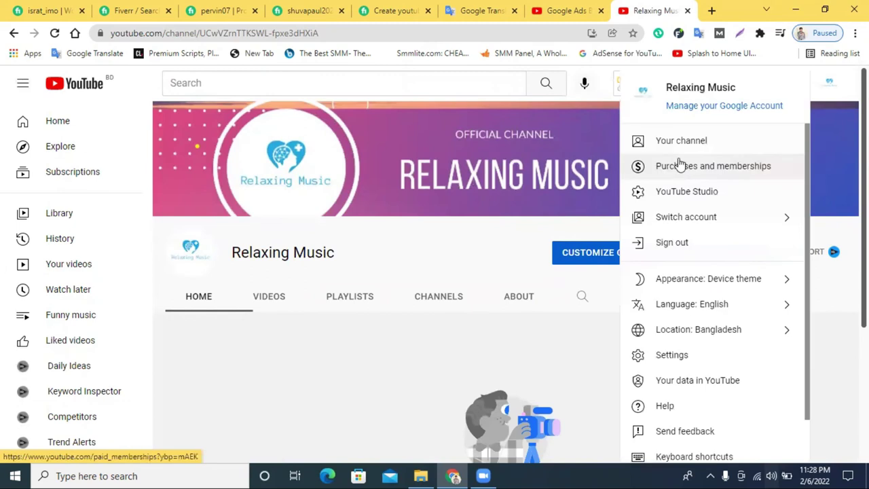
click(681, 148)
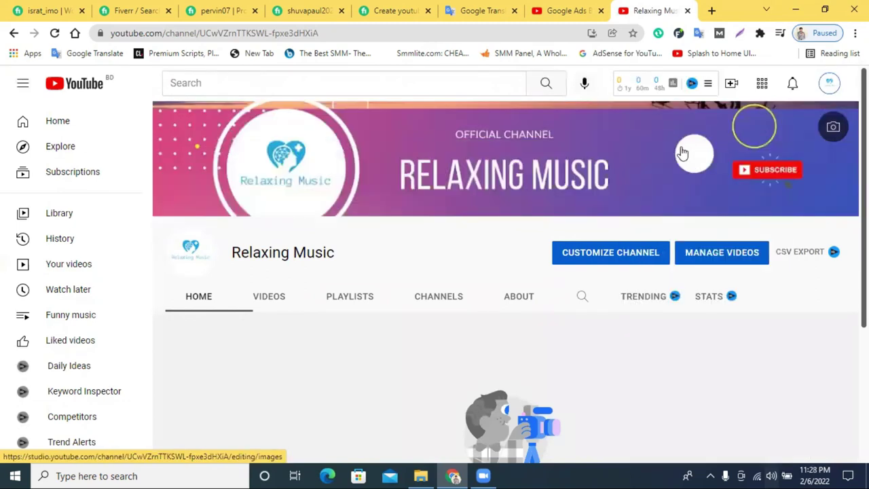
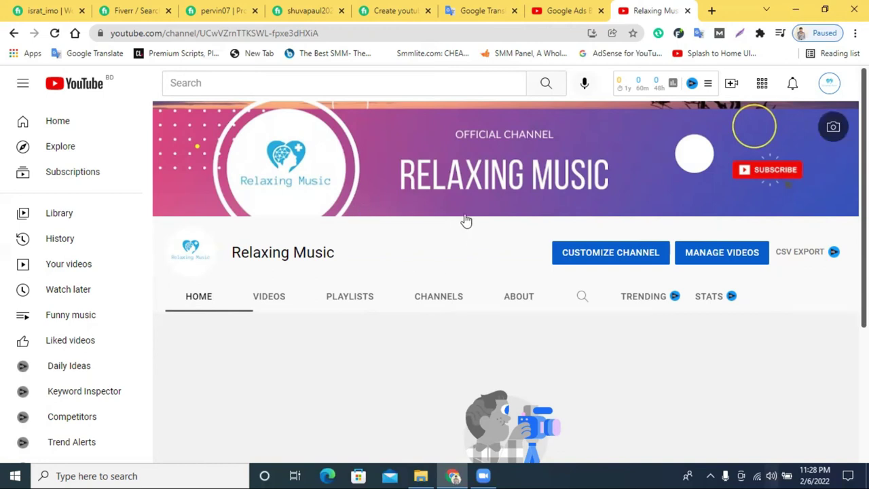
Open YouTube's account settings from the avatar menu.
scroll(466, 219, down, 1)
scroll(466, 219, up, 1)
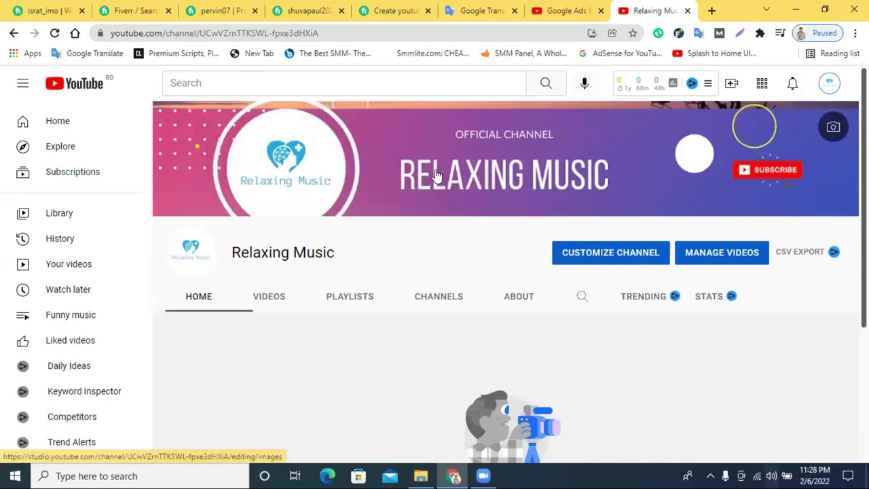
scroll(525, 214, down, 3)
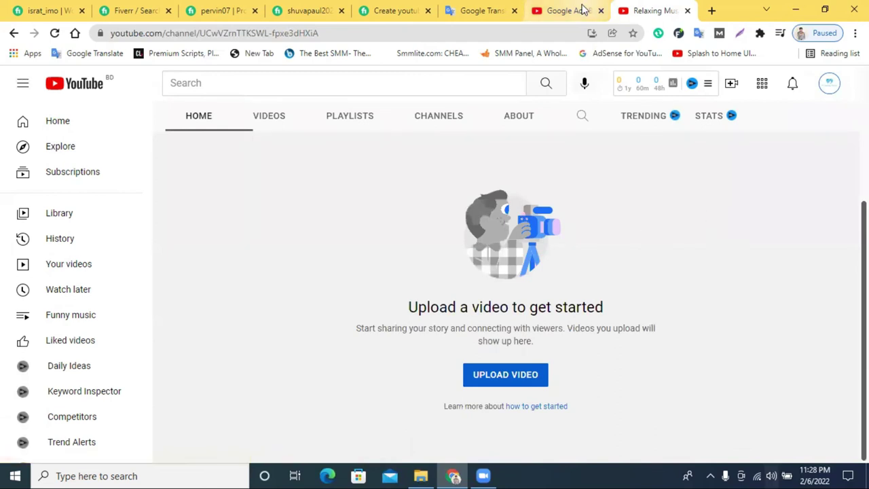
scroll(729, 199, up, 1)
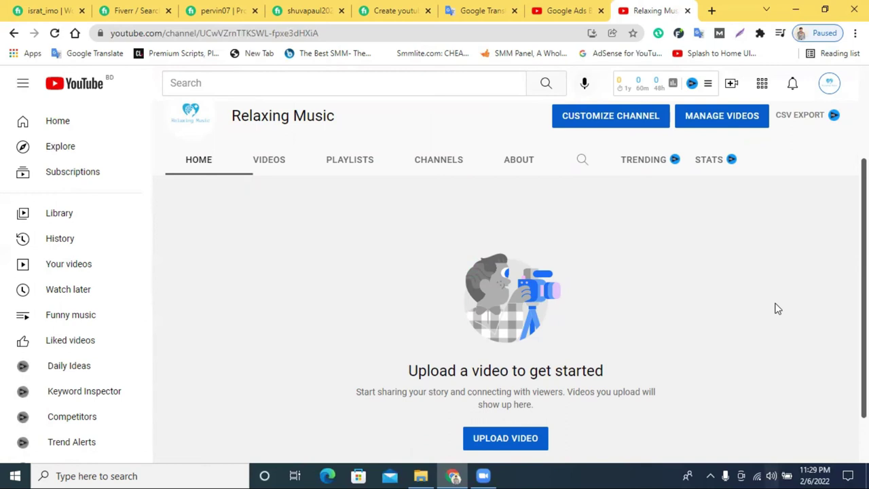
click(830, 84)
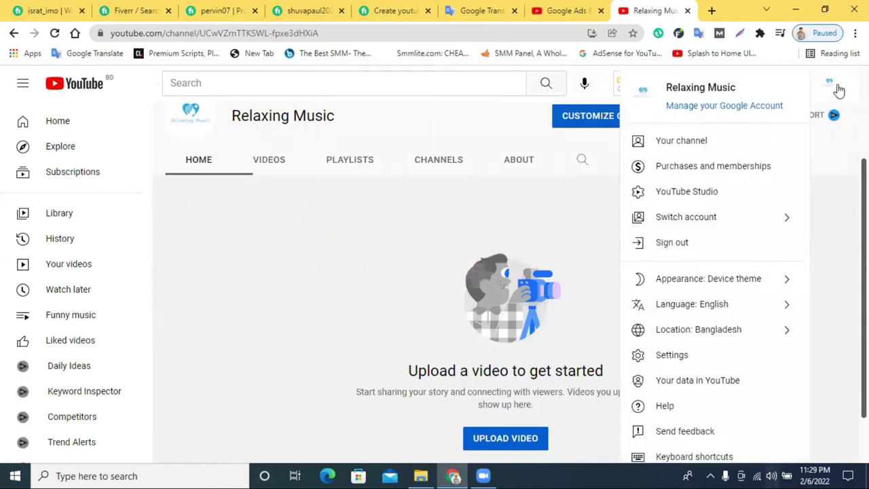
click(674, 364)
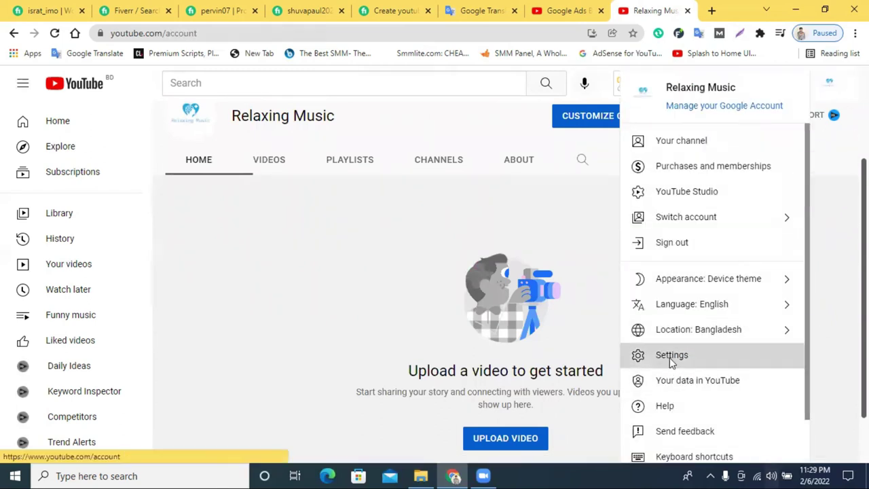
Reach the Relaxing Music Brand Account page via 'Add or remove manager(s)', retrying after the 403 error.
scroll(491, 267, down, 1)
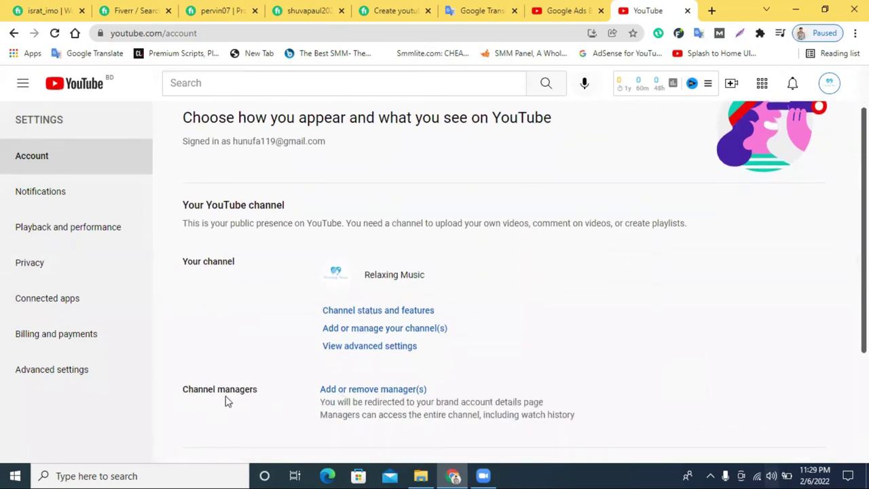
click(367, 394)
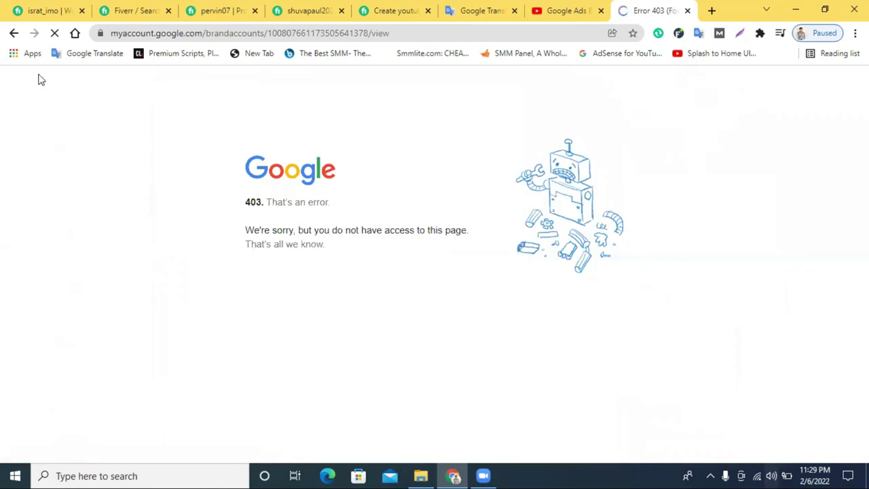
click(13, 32)
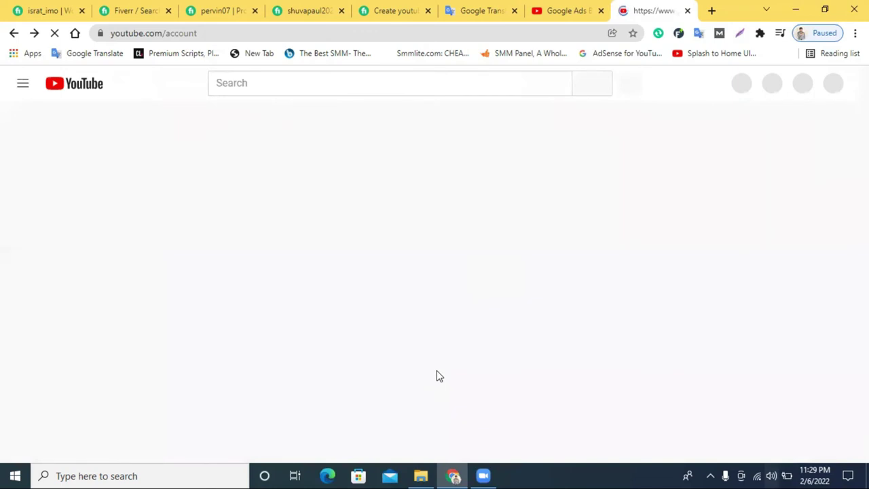
scroll(408, 367, down, 2)
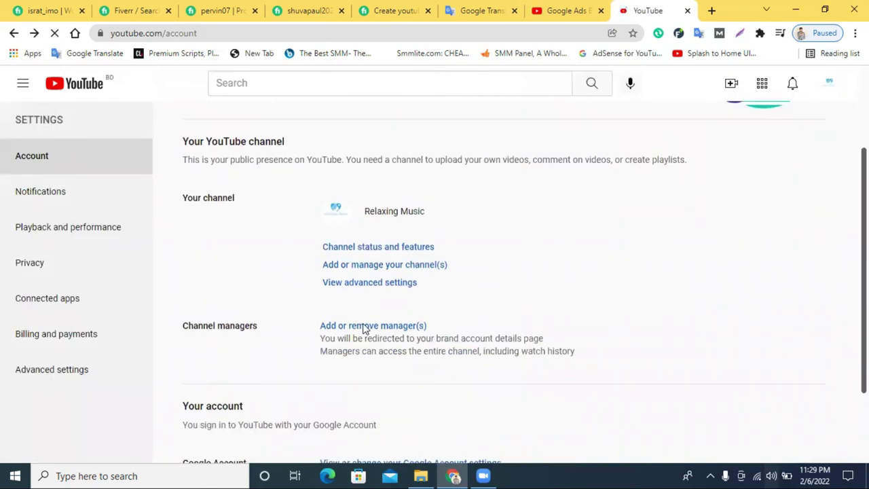
click(364, 328)
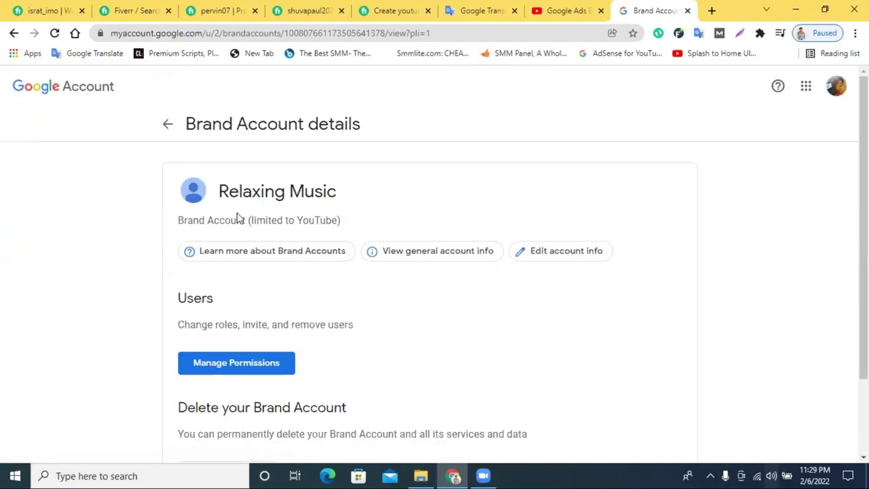
scroll(309, 272, down, 2)
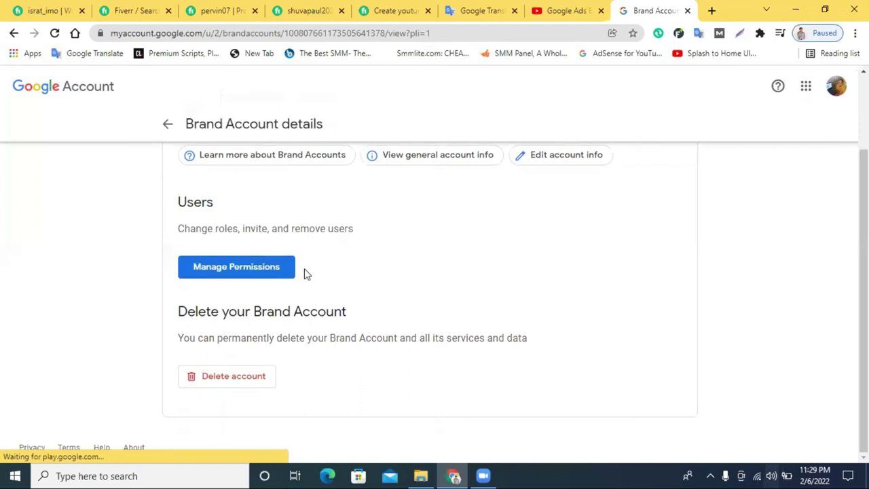
scroll(262, 258, up, 2)
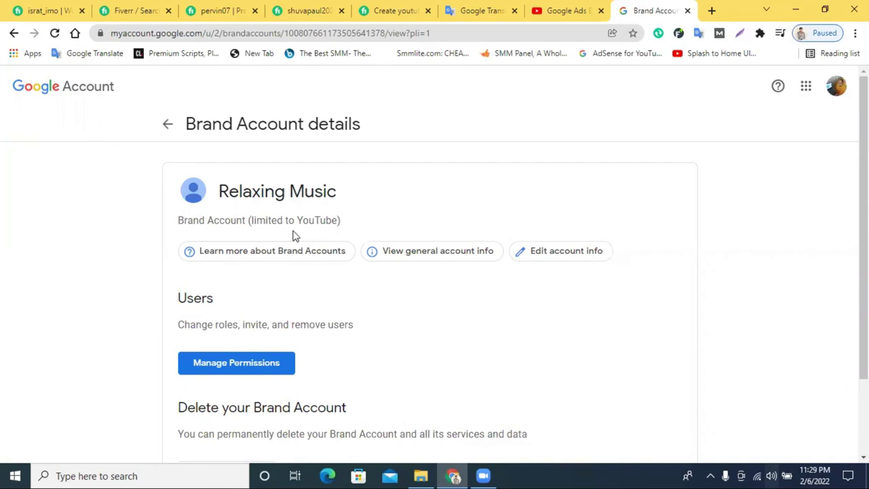
scroll(252, 314, down, 1)
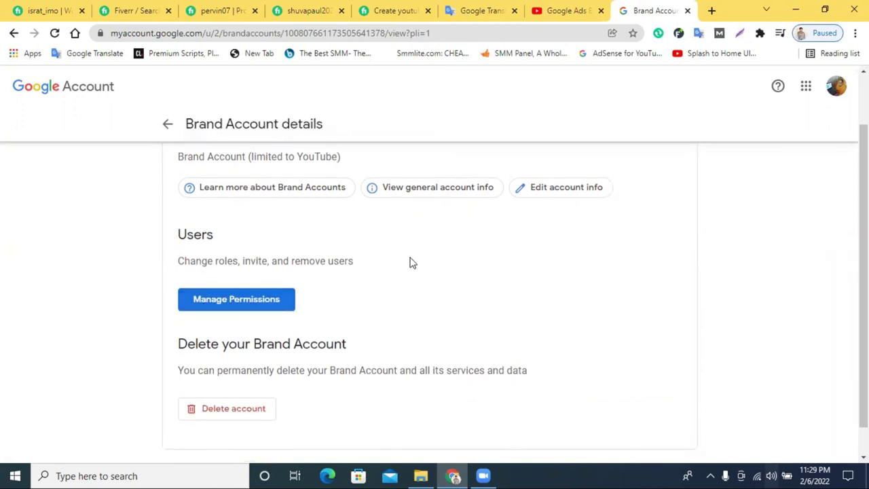
scroll(410, 263, up, 1)
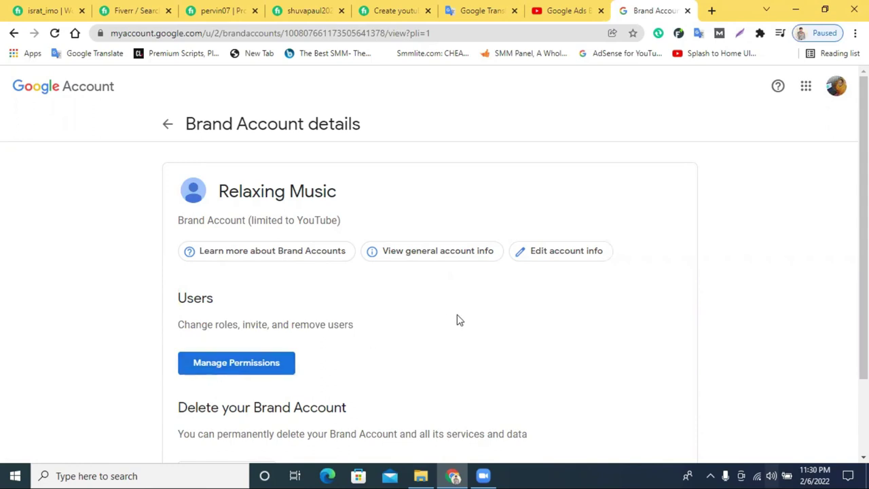
scroll(391, 277, down, 2)
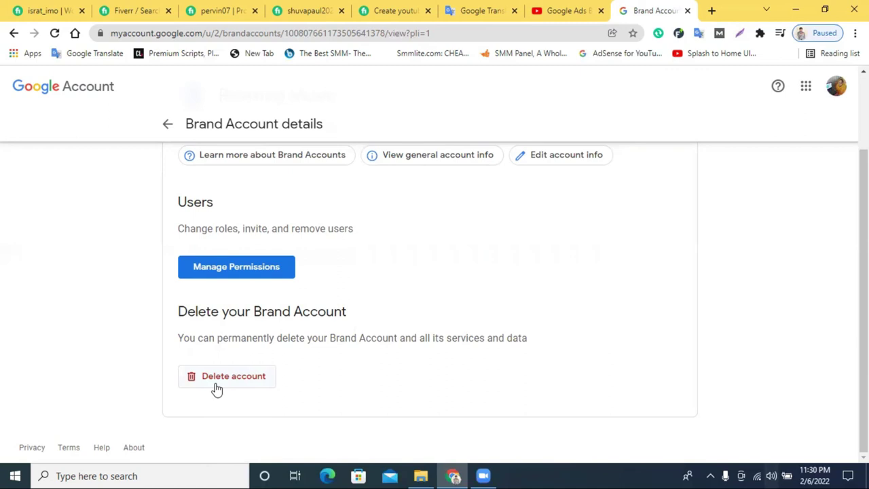
scroll(305, 333, up, 1)
scroll(412, 285, down, 1)
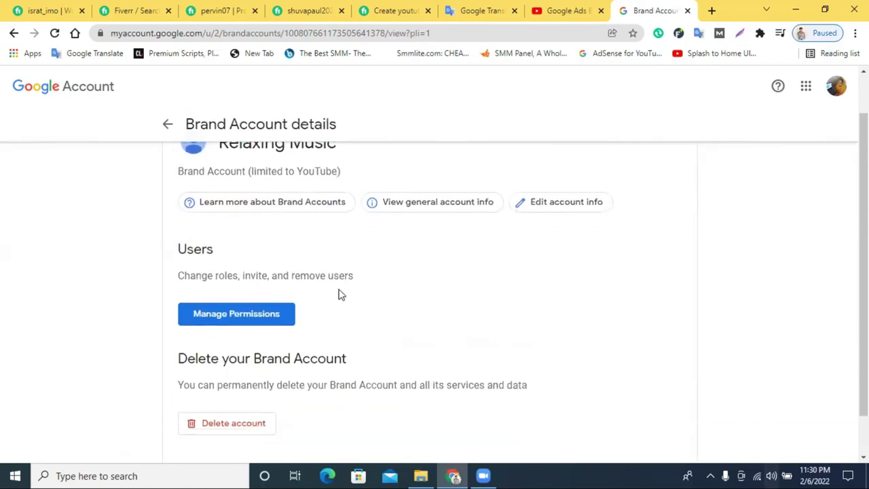
Re-verify identity with the saved account password to reach Manage Permissions.
click(215, 304)
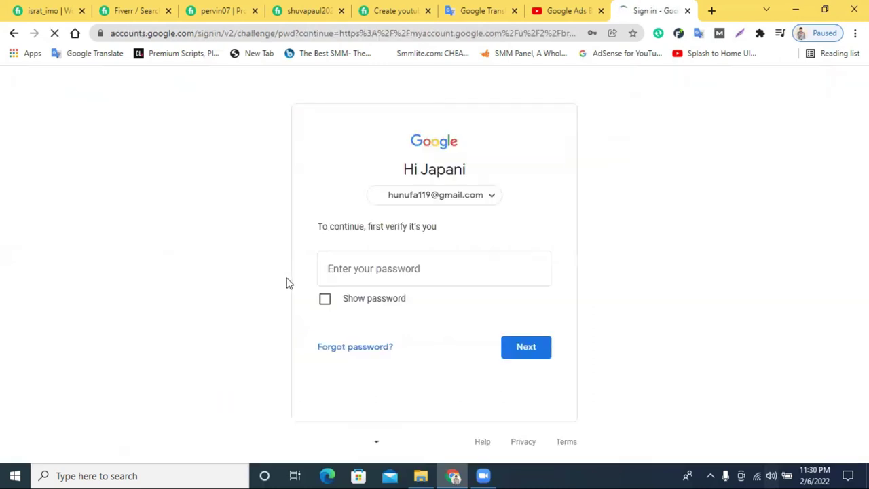
click(387, 270)
click(496, 323)
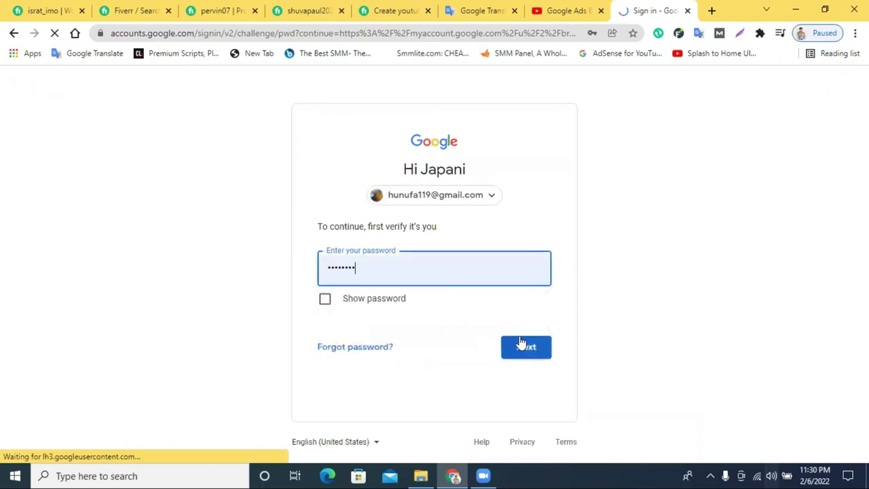
click(520, 344)
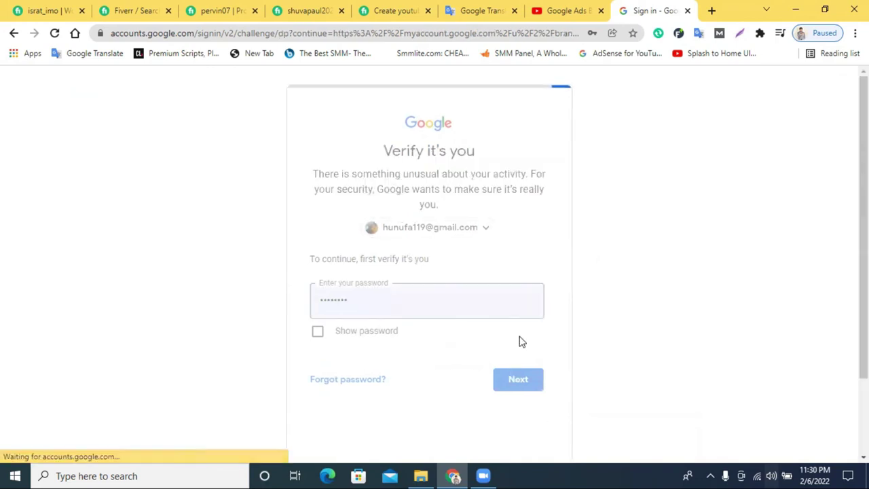
Reopen the Relaxing Music permissions, showing only the primary owner, and start a new tab.
scroll(453, 304, down, 1)
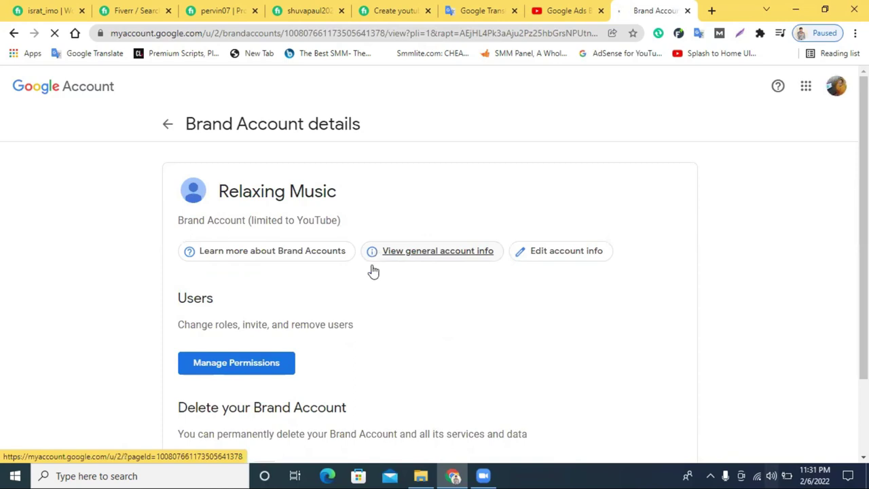
click(221, 369)
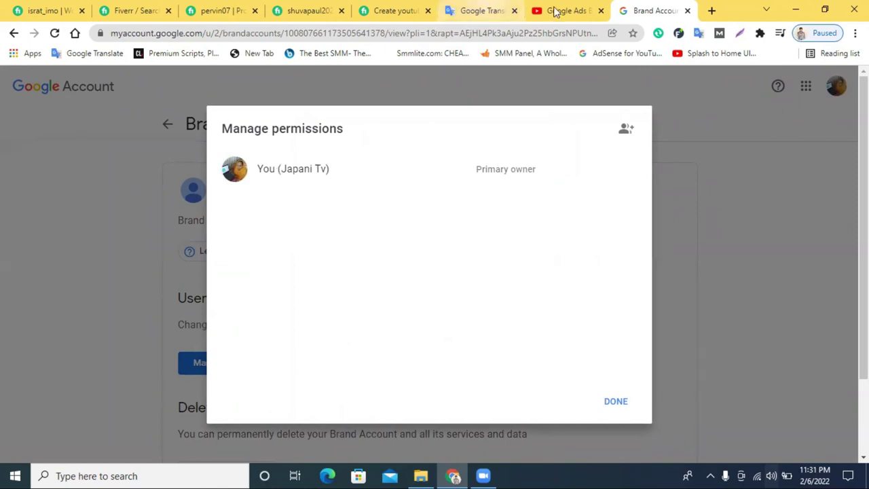
click(711, 11)
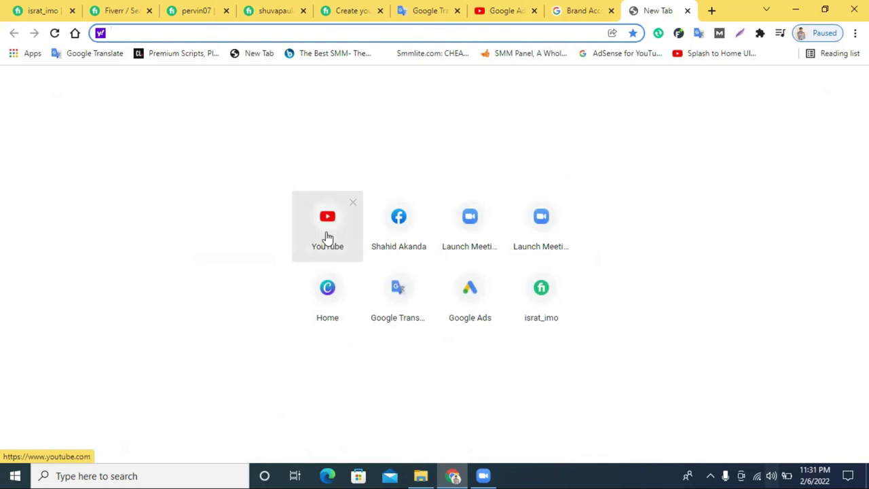
Load YouTube's home page in one tab and open Gmail from the Chrome apps page in another.
click(326, 233)
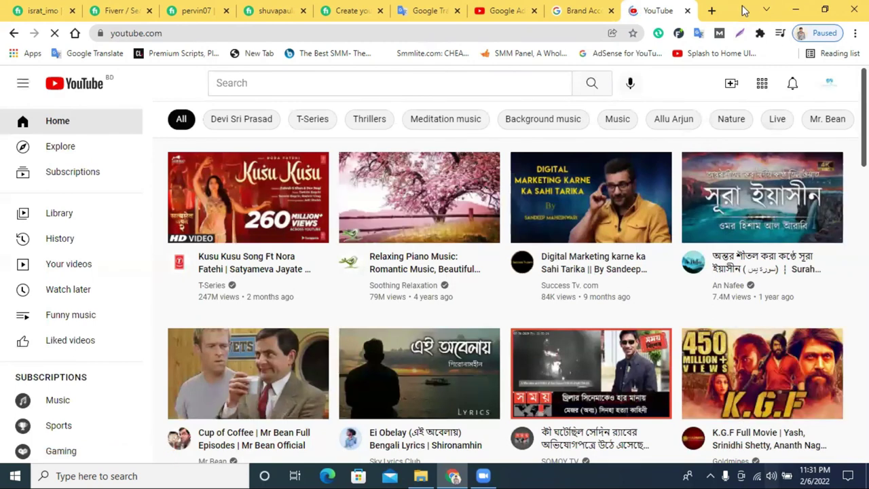
click(712, 10)
click(27, 55)
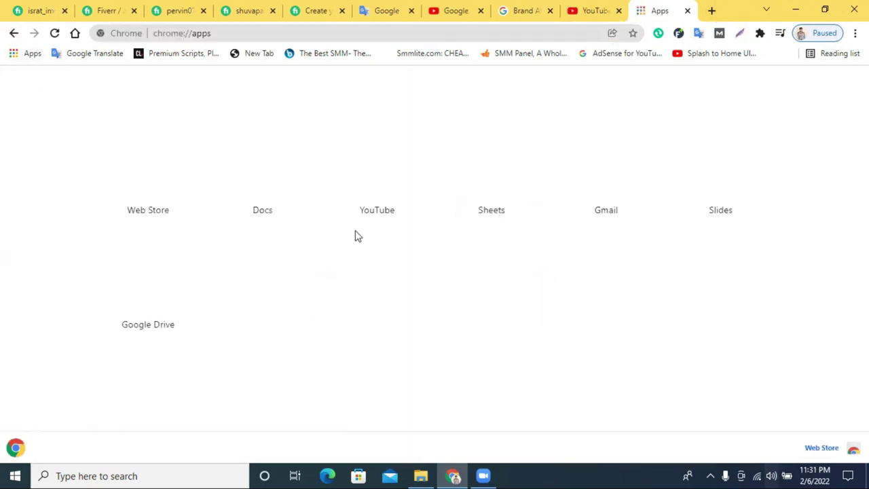
click(593, 165)
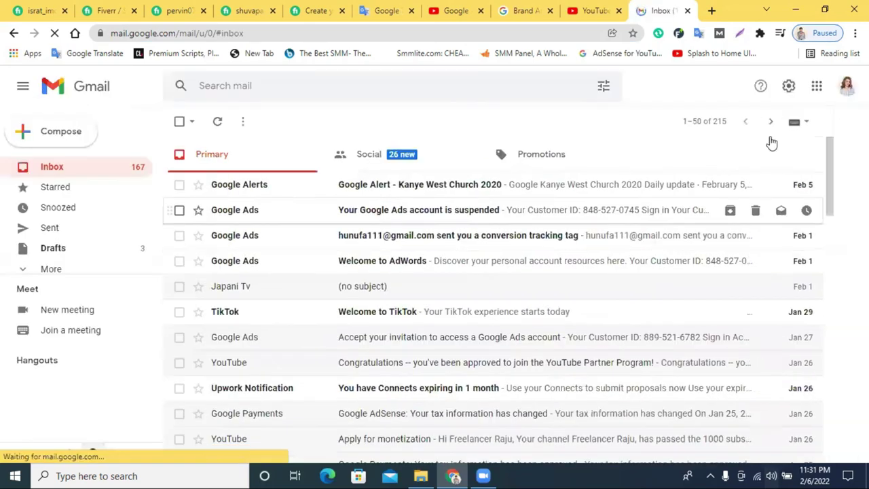
Check Gmail's signed-in accounts and close the extra Gmail inbox tabs.
click(847, 86)
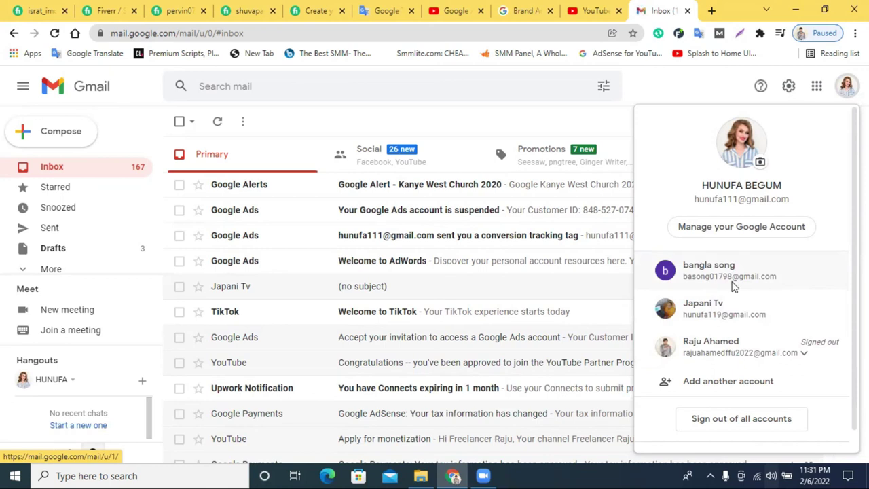
click(722, 279)
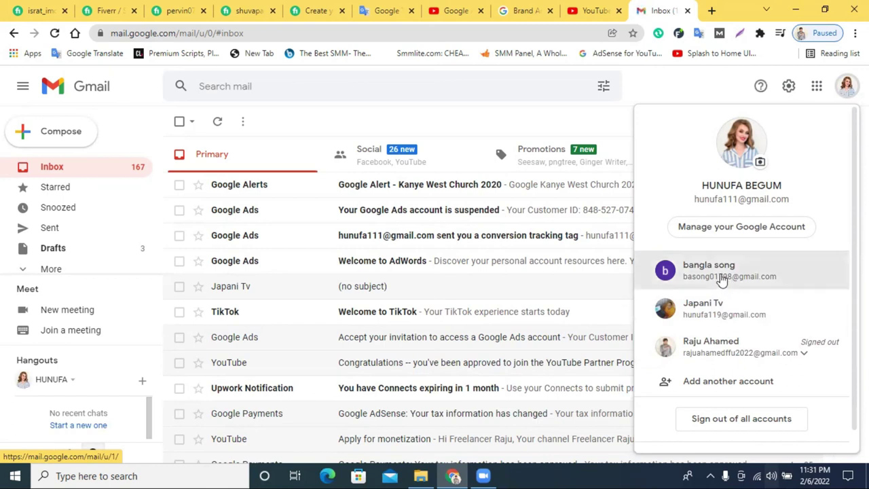
click(613, 10)
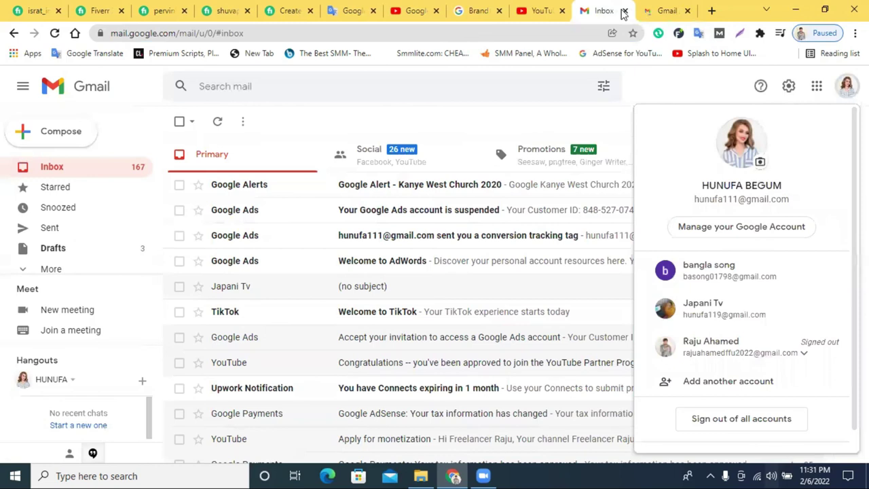
click(624, 10)
key(ctrl+w)
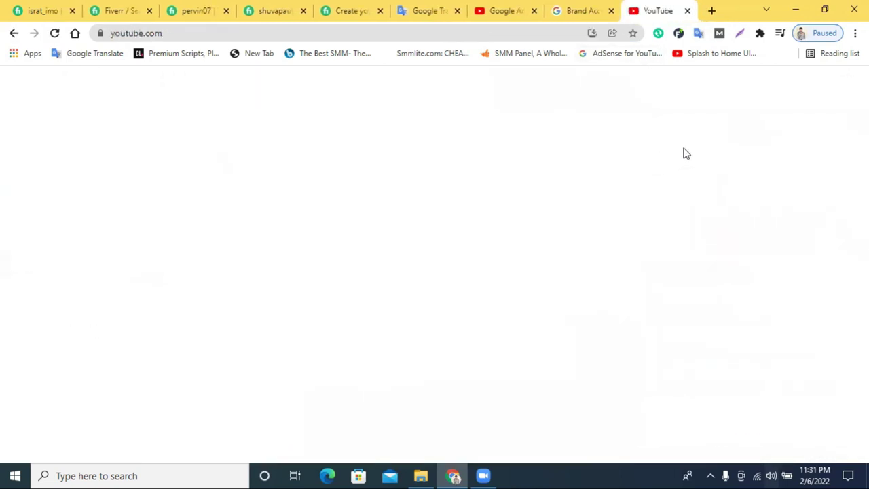
Review YouTube's list of accounts and channels, then show the Chrome apps page in a new tab.
click(829, 83)
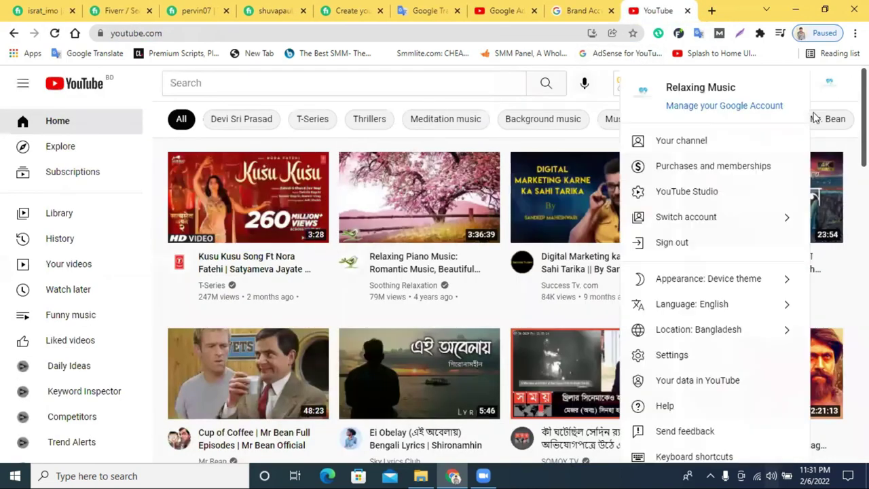
click(708, 217)
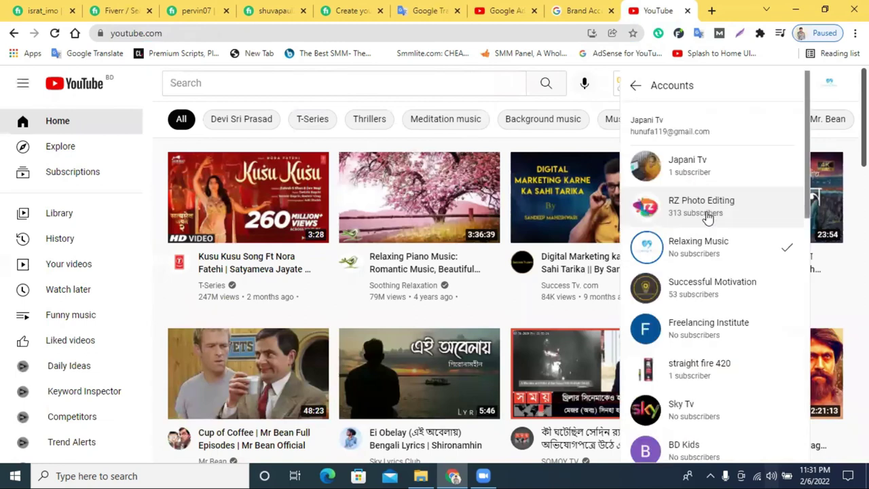
click(710, 10)
click(29, 53)
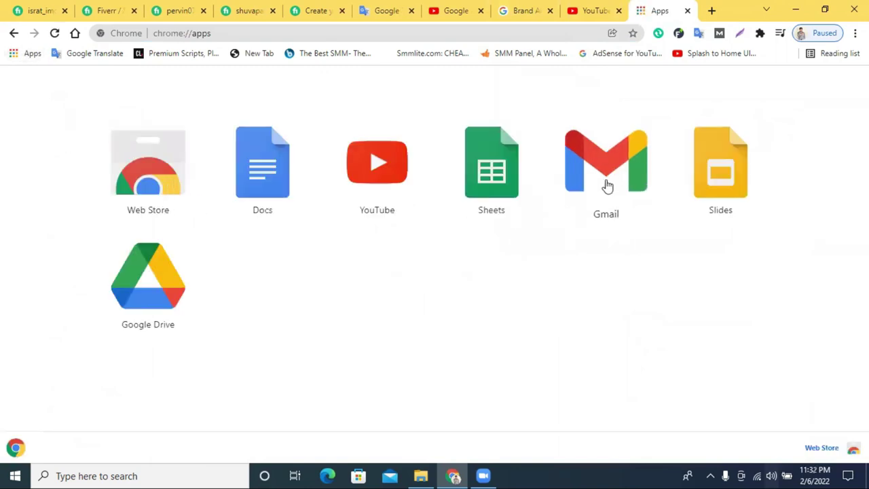
Open the second account's Gmail inbox in its own tab and leave the old inbox tab.
click(608, 186)
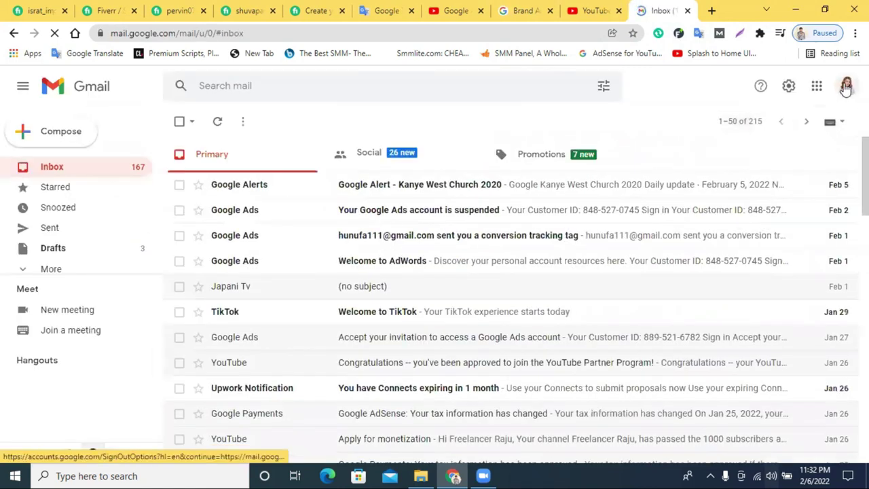
click(846, 87)
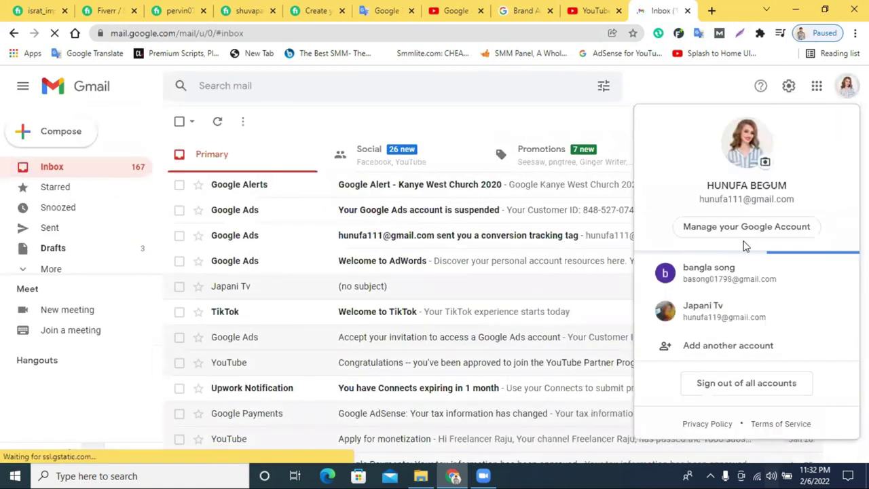
click(713, 282)
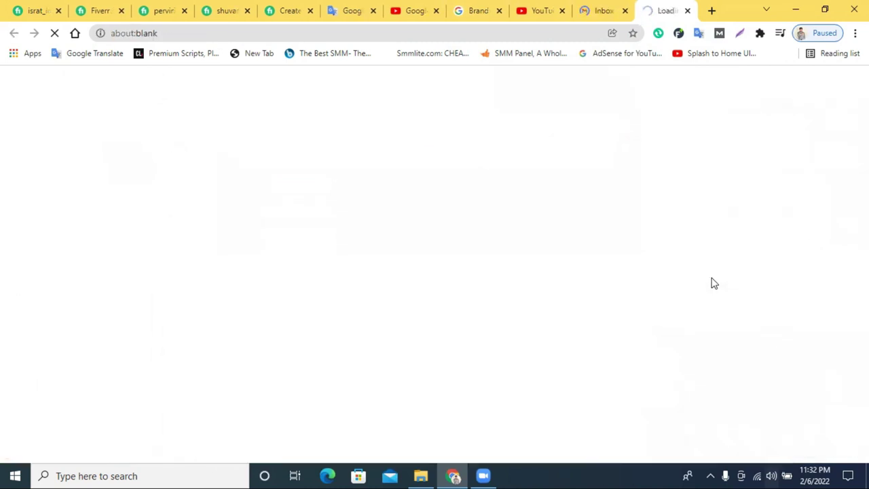
click(624, 11)
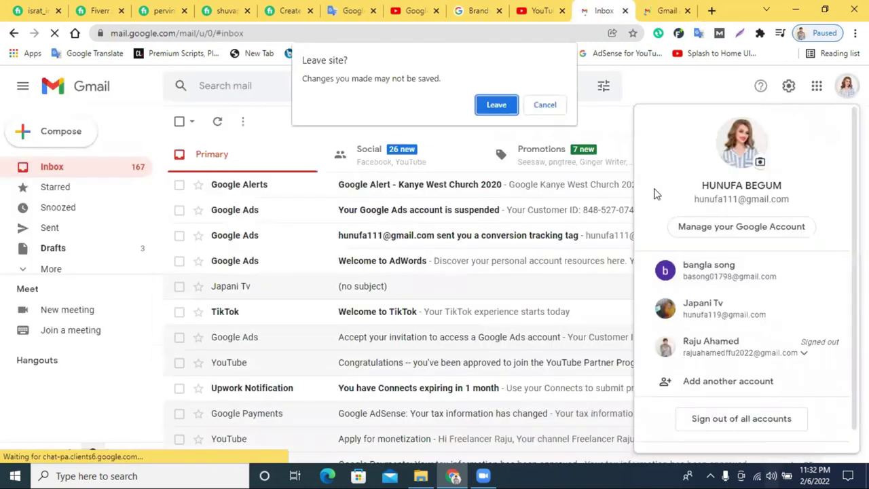
click(509, 105)
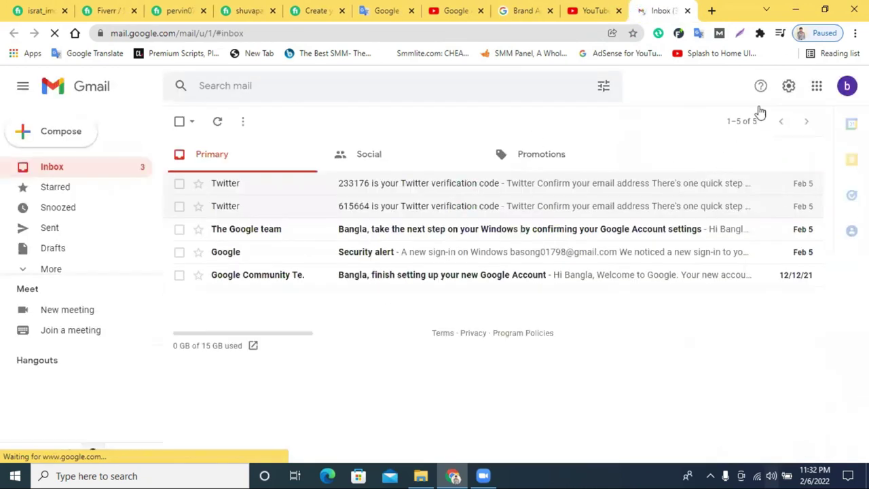
Copy the second account's e-mail address and return to the brand permissions tab.
click(847, 86)
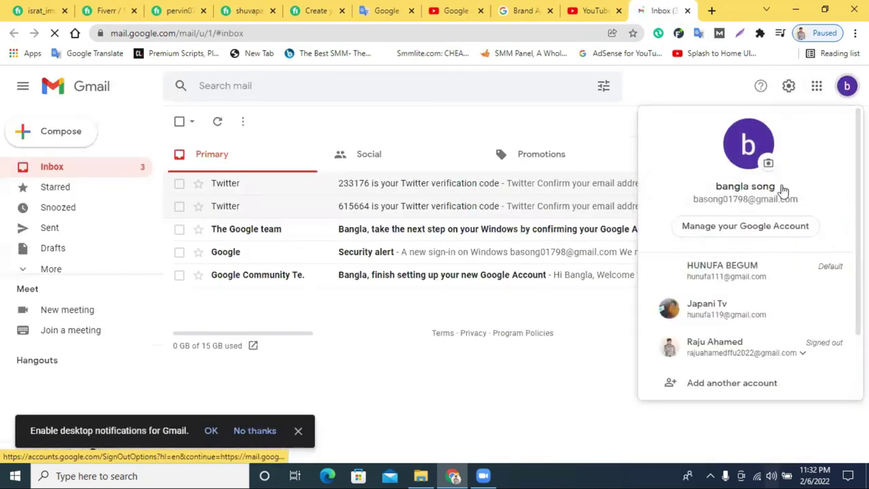
triple_click(747, 197)
right_click(756, 199)
key(Escape)
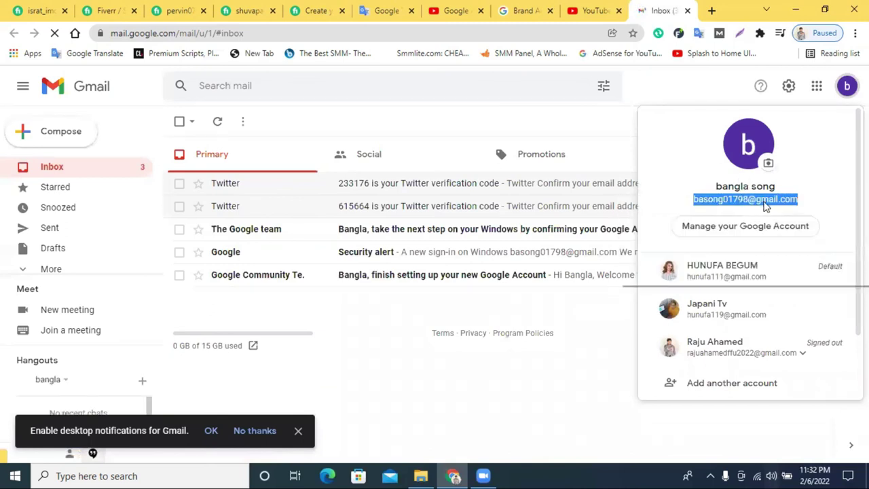
right_click(765, 207)
click(769, 214)
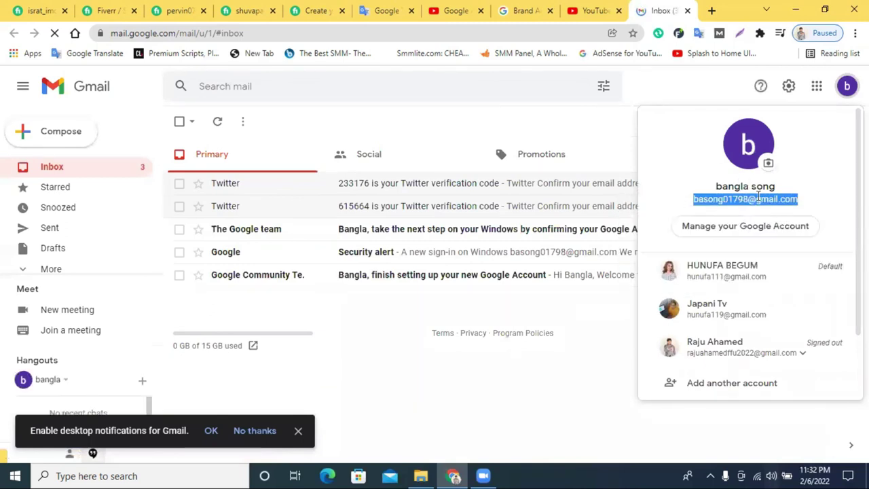
click(584, 10)
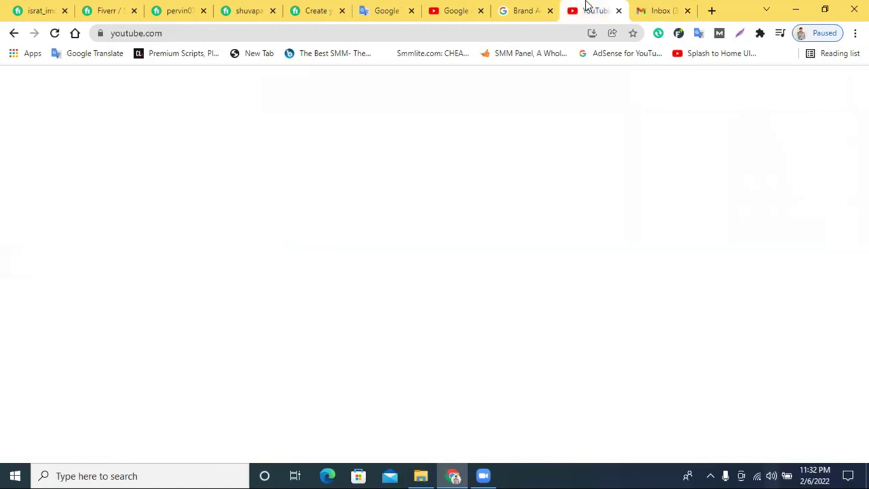
click(454, 10)
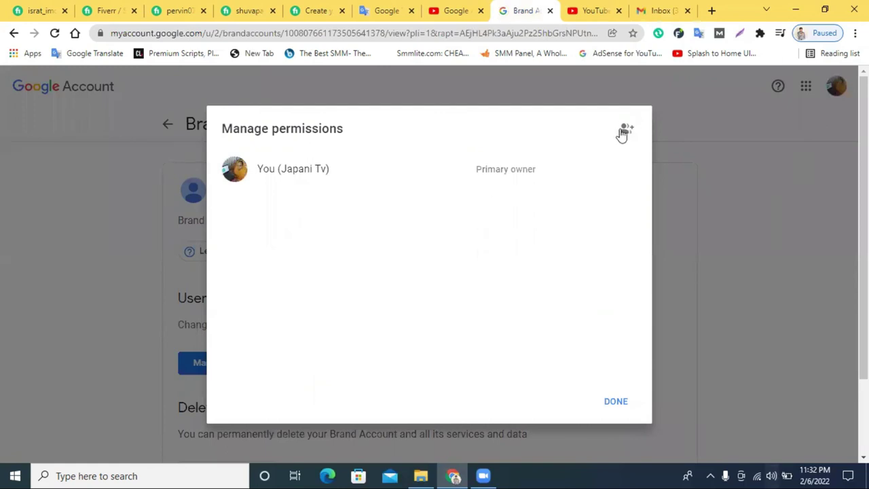
Invite the pasted second-account address to Relaxing Music with the Manager role.
click(623, 132)
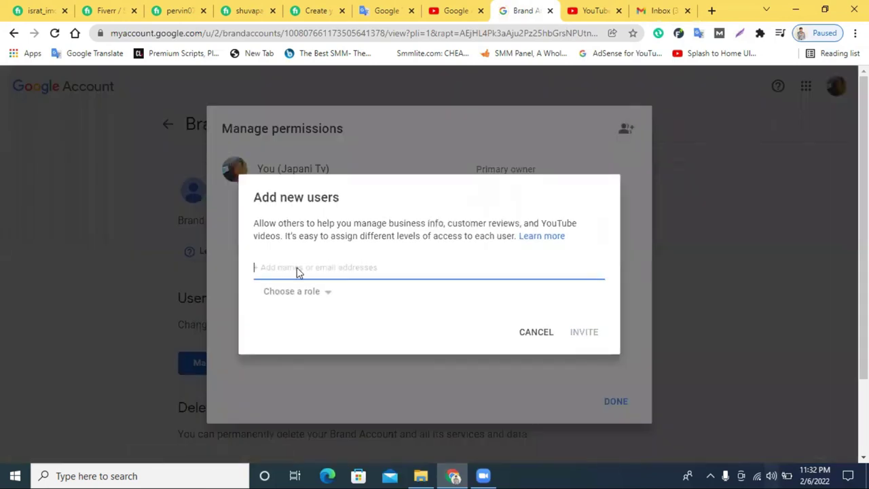
right_click(296, 270)
click(325, 167)
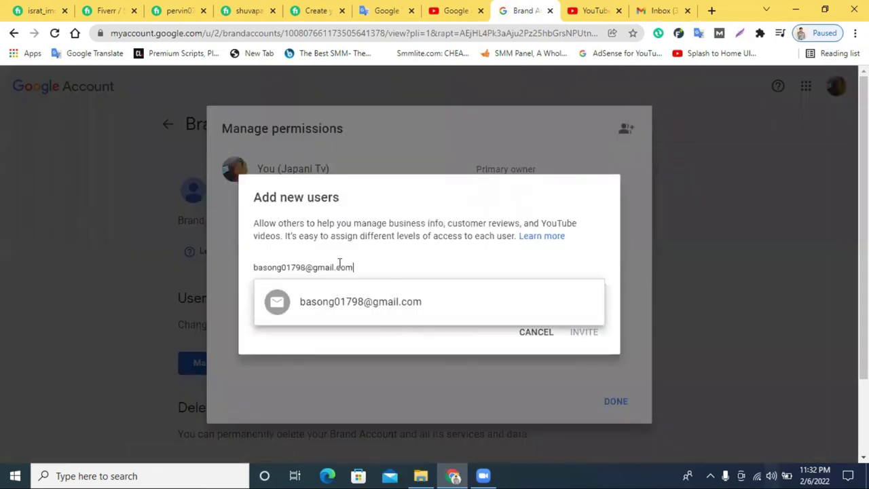
click(346, 309)
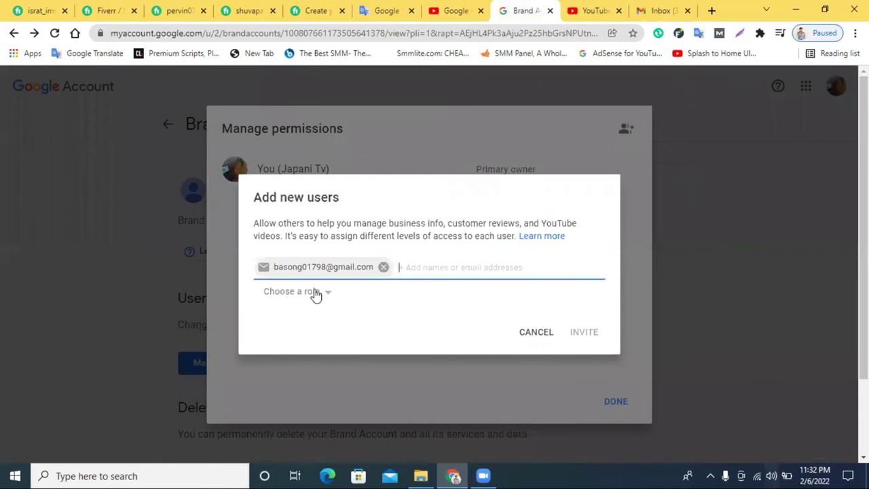
click(314, 292)
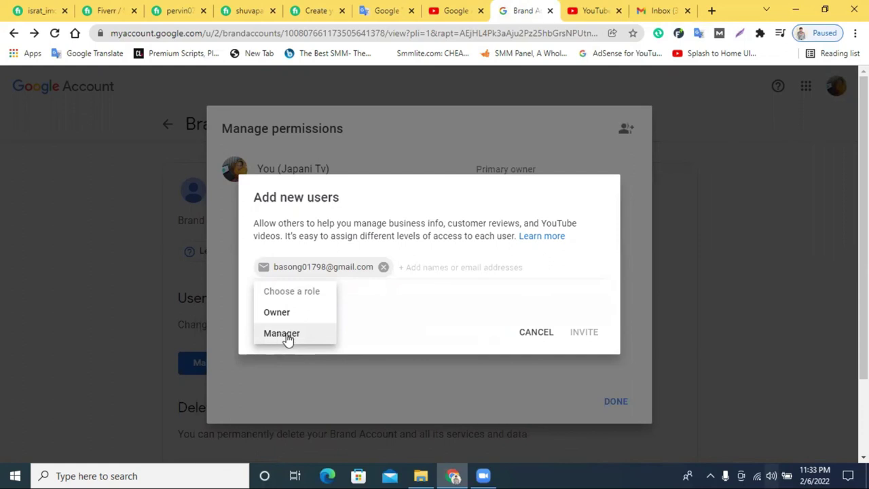
click(287, 338)
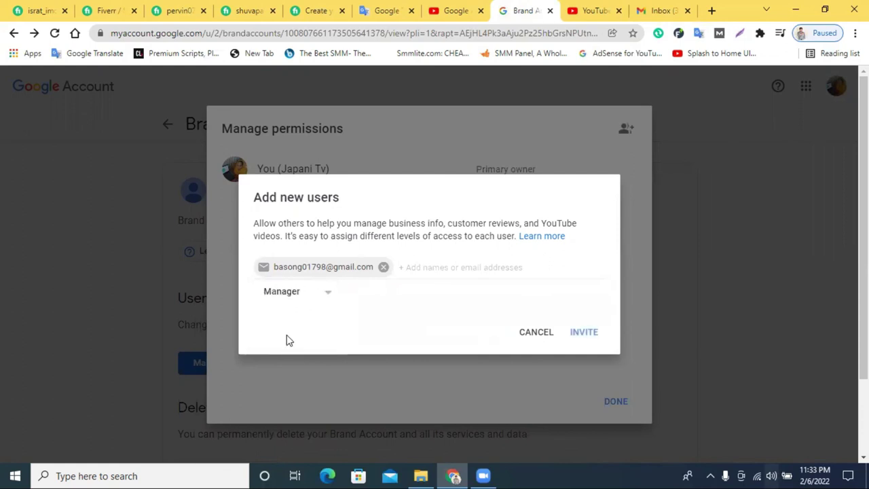
click(579, 334)
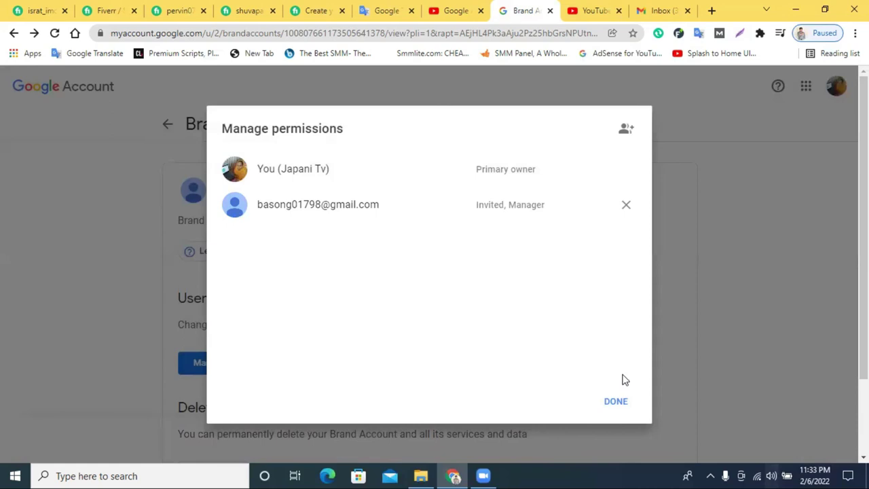
Open the Relaxing Music invitation e-mail in the second account's inbox and accept it.
click(660, 8)
click(523, 381)
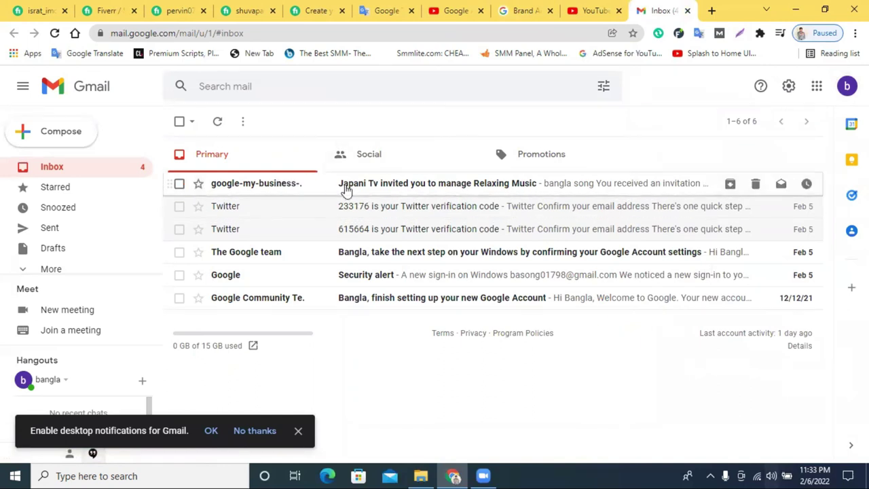
click(382, 190)
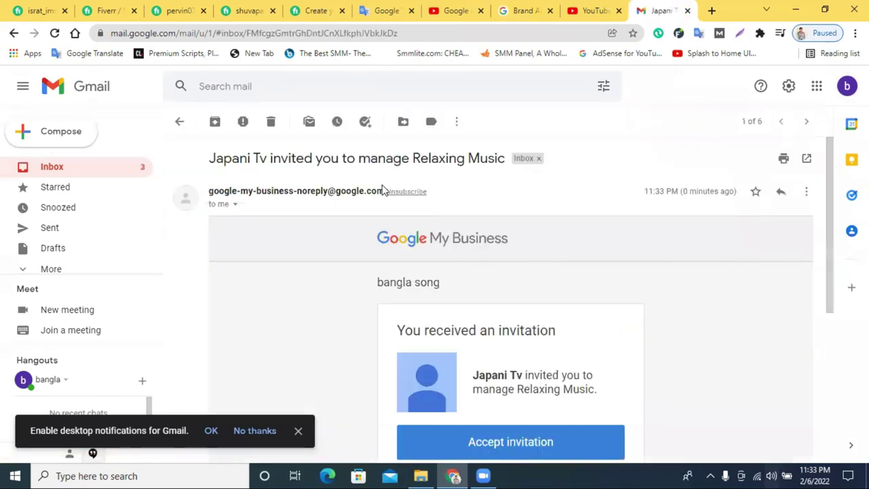
scroll(555, 273, down, 3)
scroll(554, 274, down, 1)
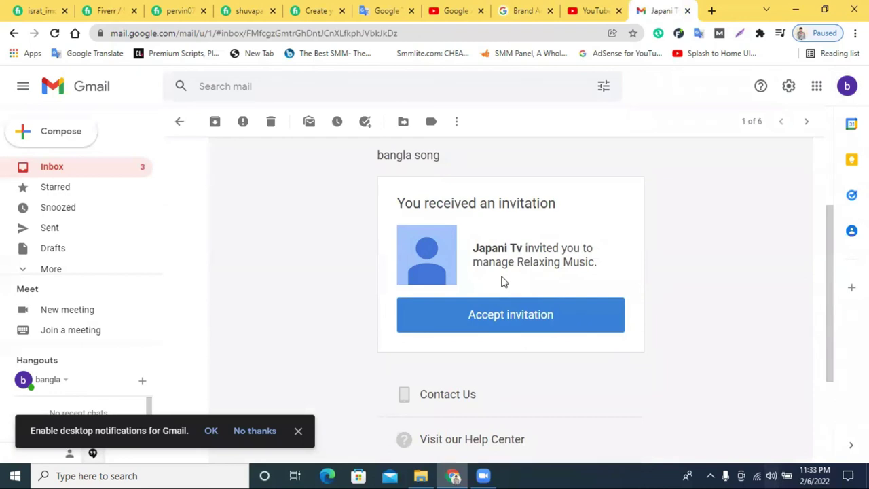
click(495, 324)
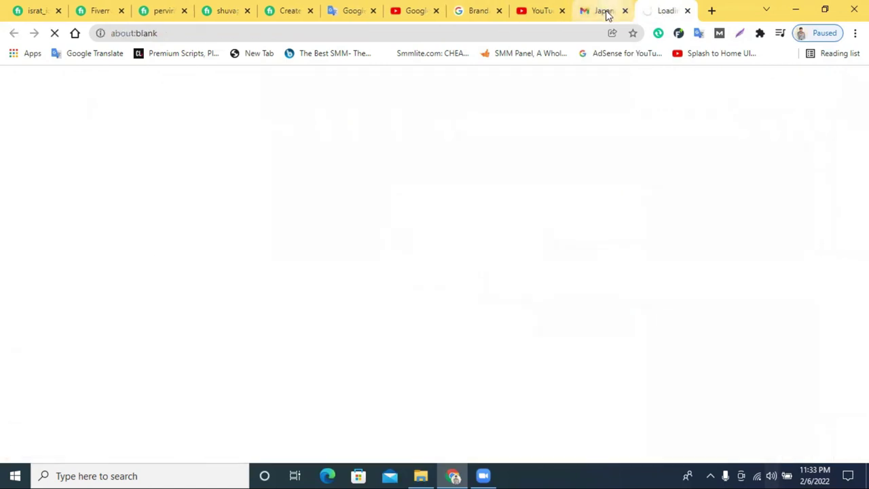
Confirm the acceptance and refresh the permissions list to show the second account as Manager.
click(595, 348)
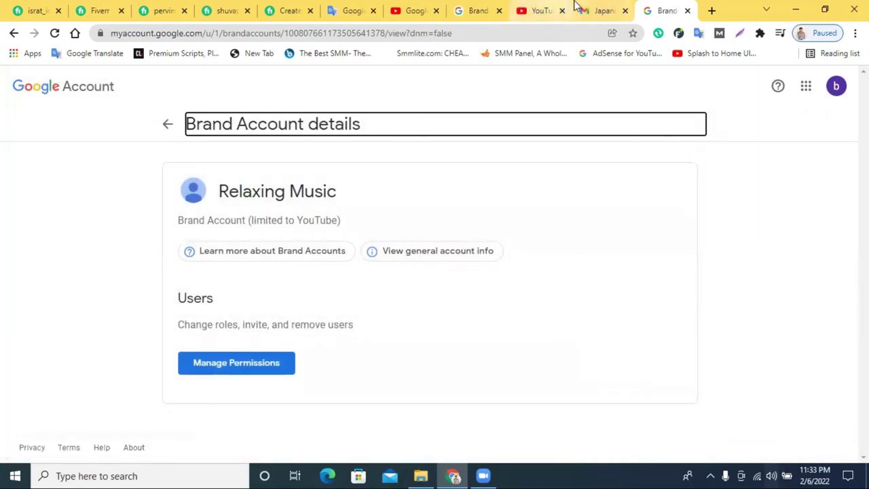
click(536, 9)
click(481, 10)
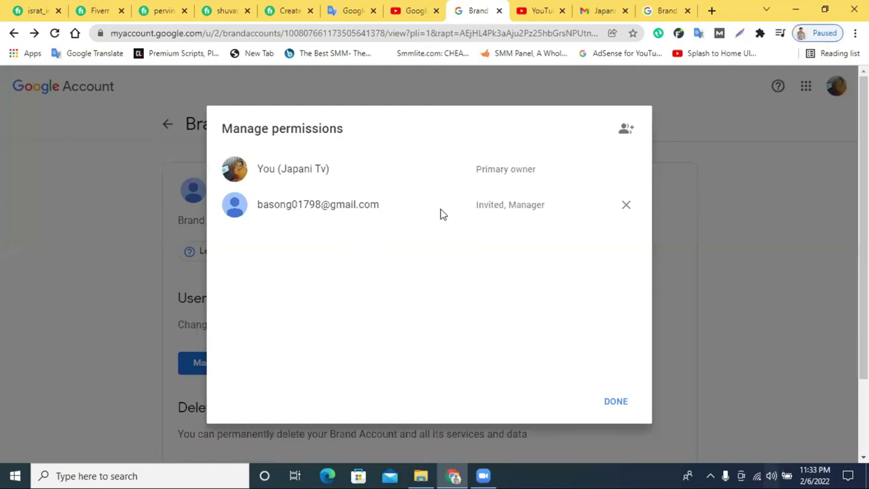
click(606, 403)
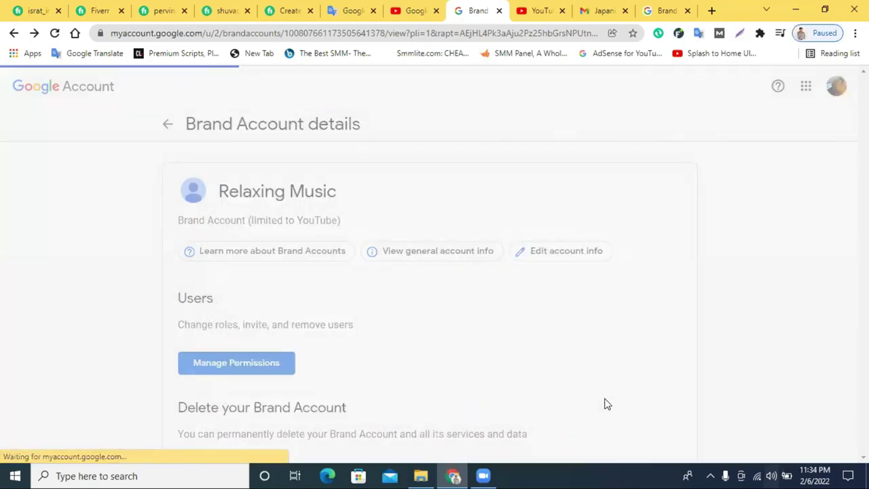
click(234, 371)
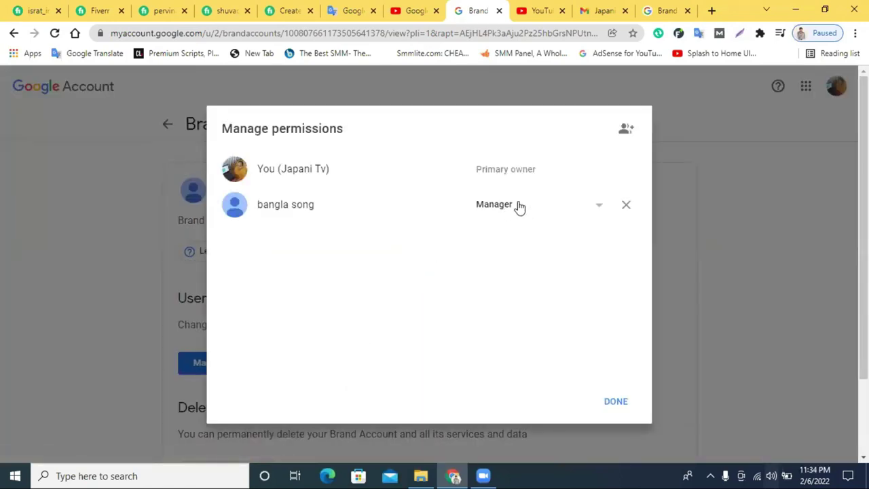
click(647, 7)
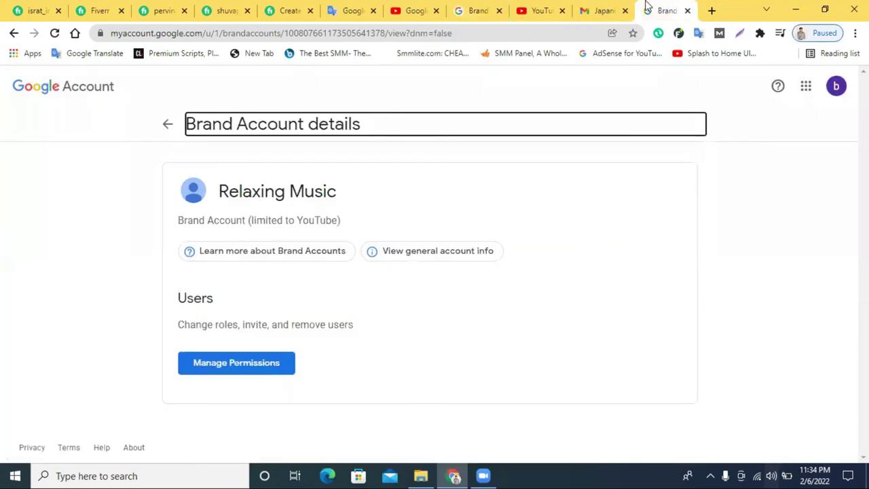
Load youtube.com from the address bar in the second account's tab.
click(836, 87)
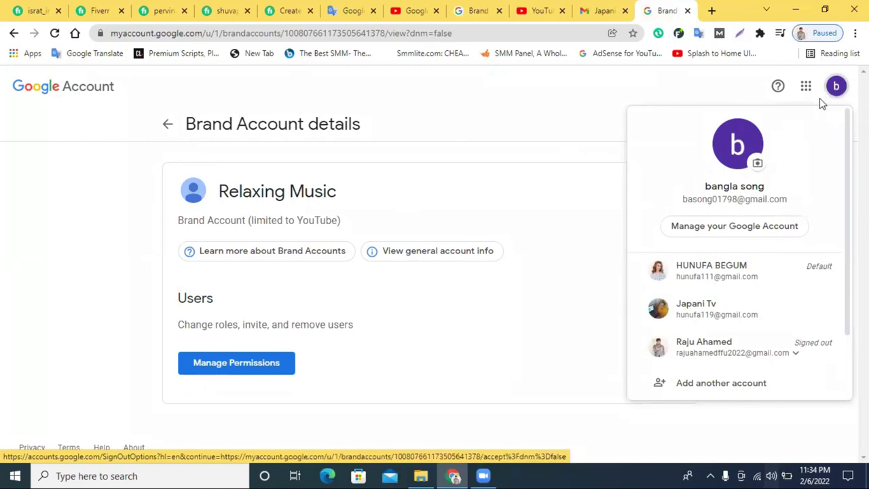
click(462, 29)
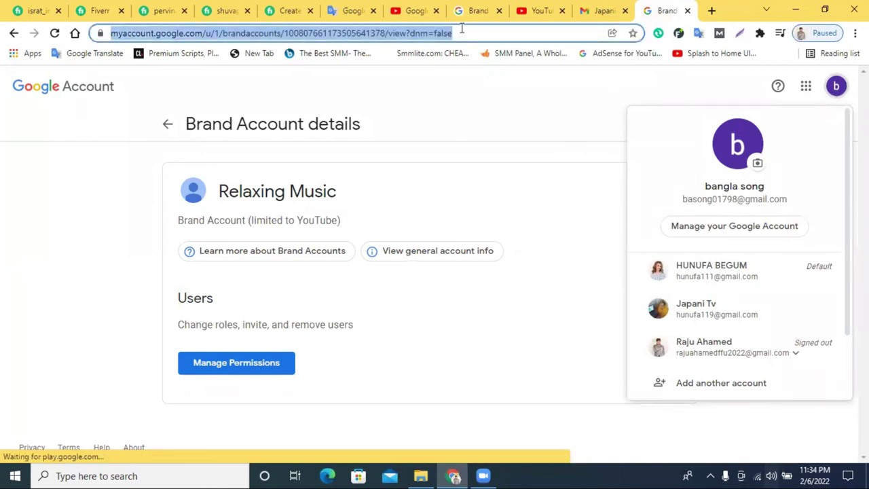
text(ou)
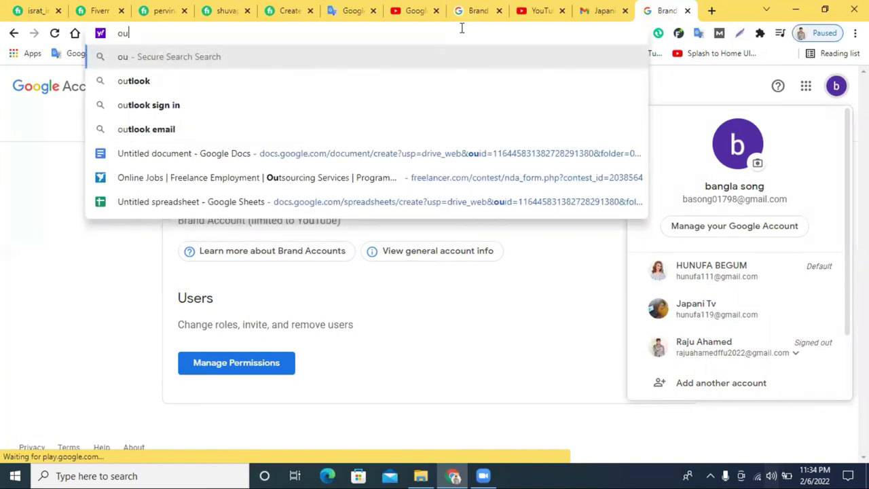
key(BackSpace)
key(BackSpace)
text(yo)
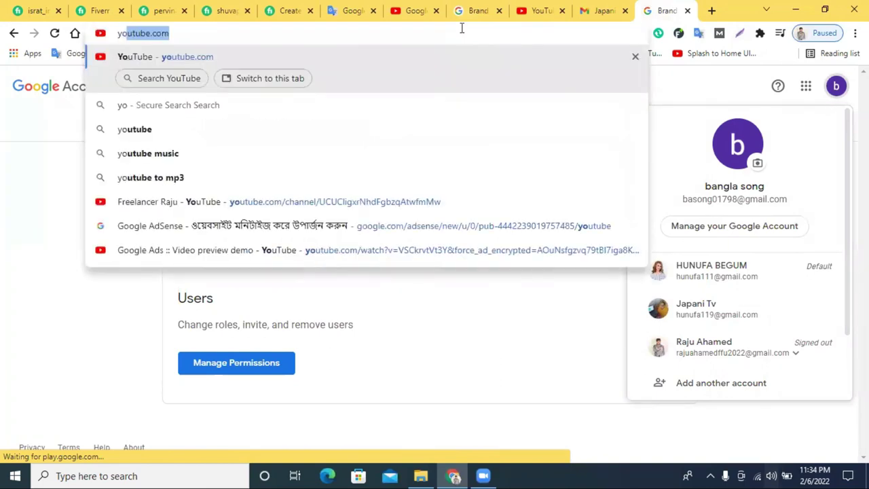
key(Return)
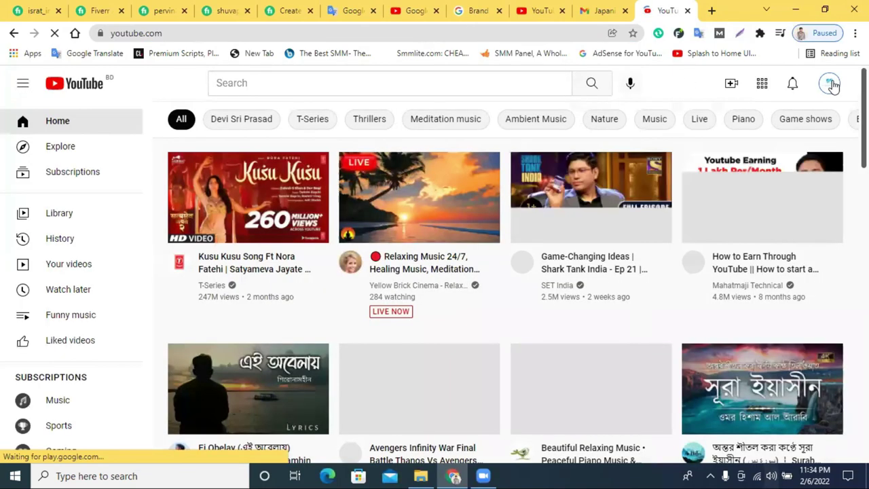
Switch YouTube to the Relaxing Music channel under the second account.
click(830, 87)
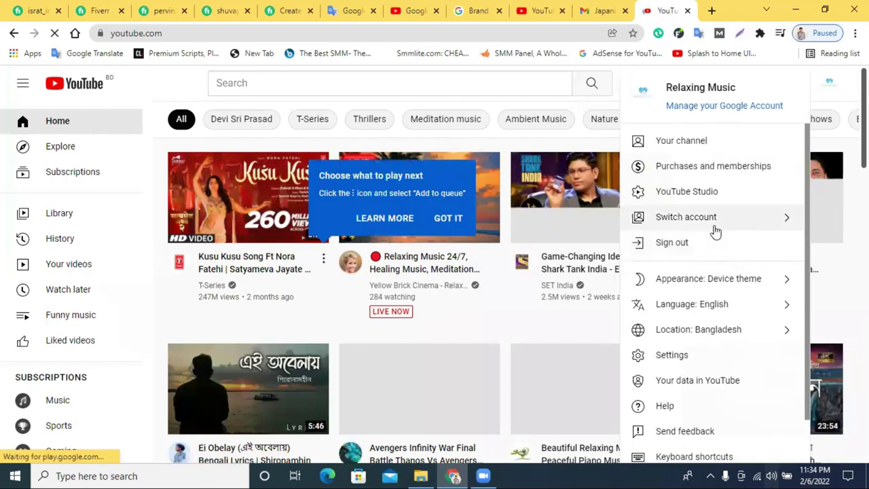
click(715, 231)
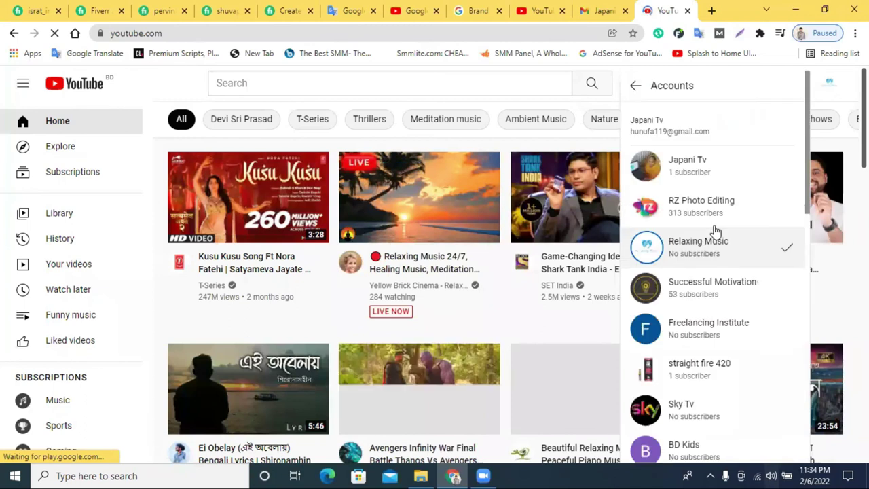
scroll(711, 299, down, 10)
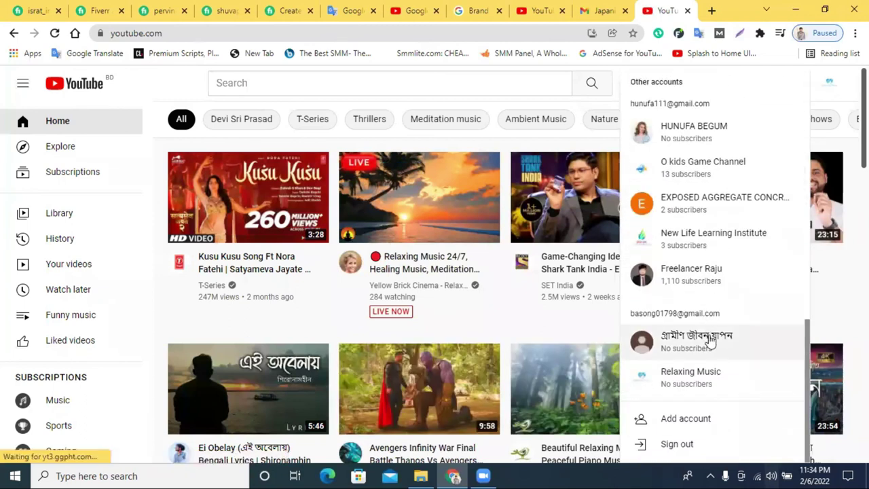
scroll(710, 341, up, 5)
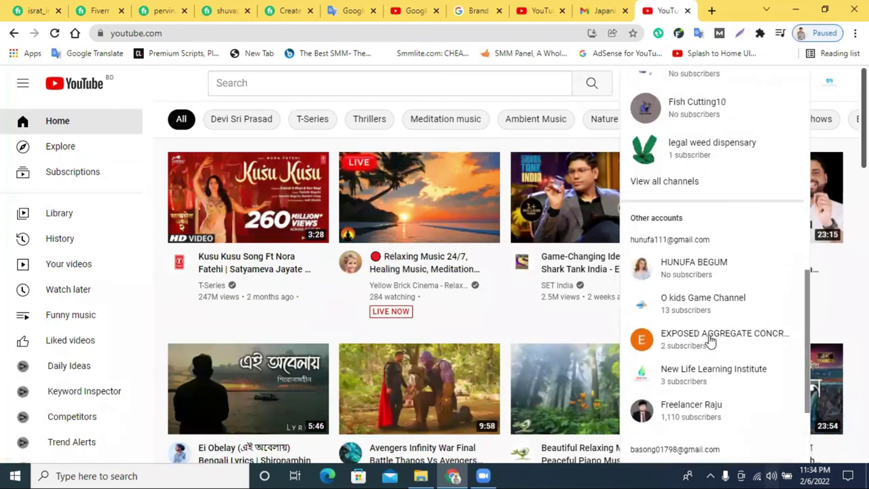
scroll(711, 341, up, 5)
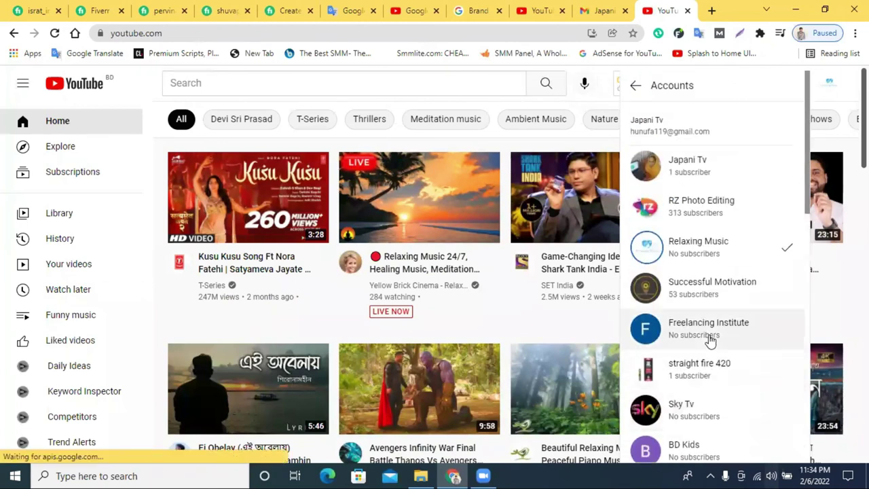
scroll(710, 341, down, 5)
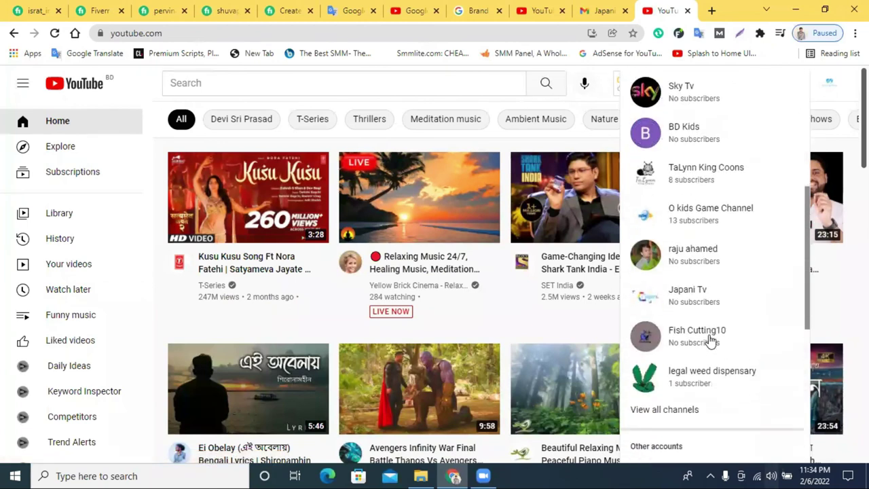
scroll(710, 341, down, 5)
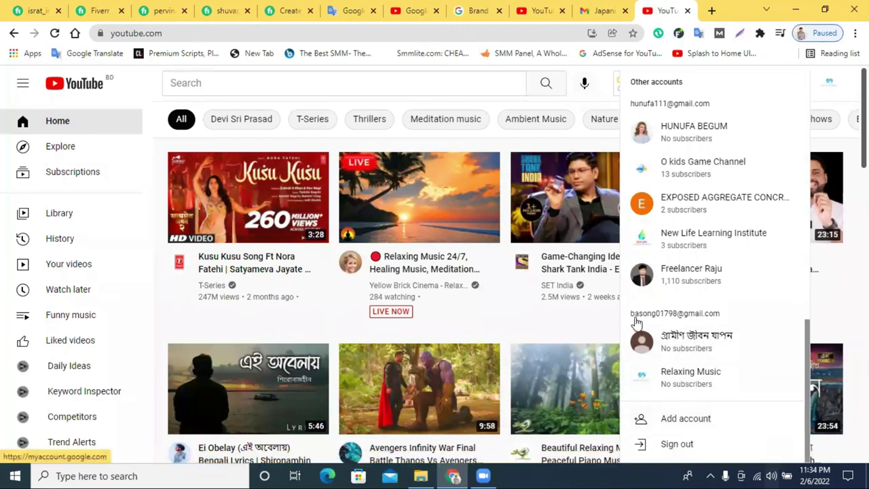
click(674, 382)
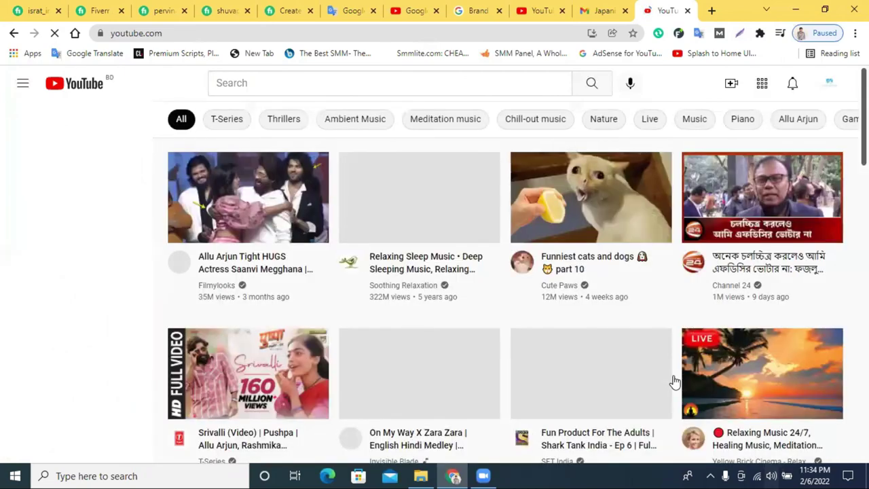
Open the Relaxing Music channel page via Your channel and confirm it has no uploaded videos.
click(830, 83)
click(713, 135)
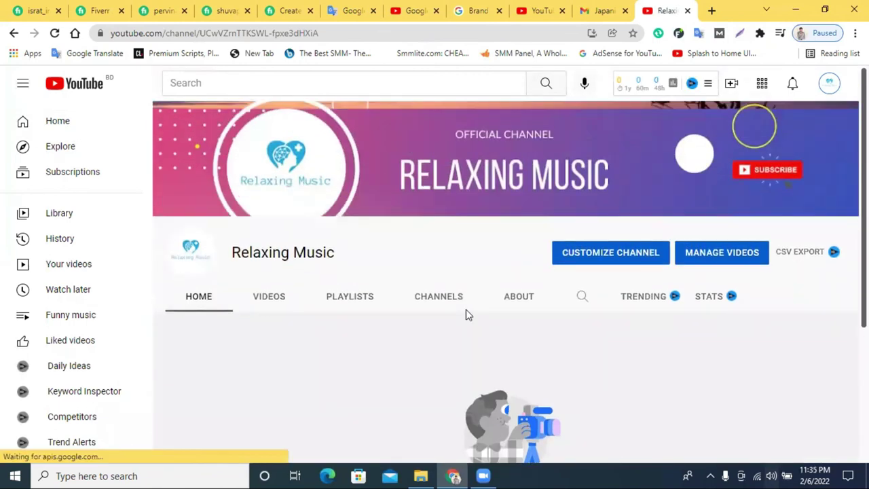
scroll(378, 308, down, 3)
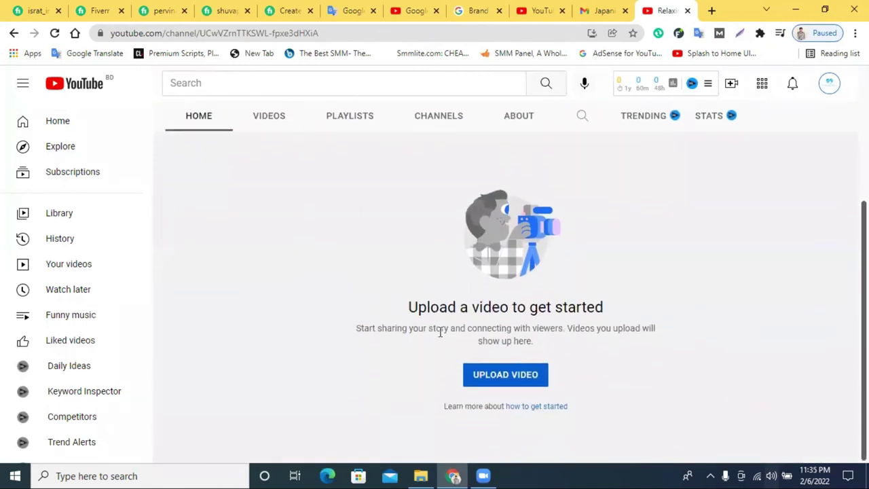
scroll(779, 341, up, 3)
scroll(375, 296, down, 3)
scroll(718, 338, up, 3)
scroll(489, 184, down, 3)
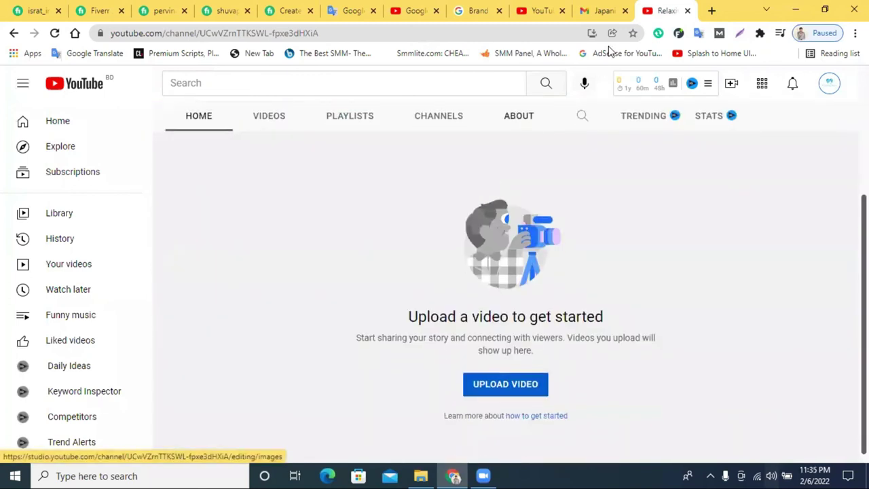
click(411, 8)
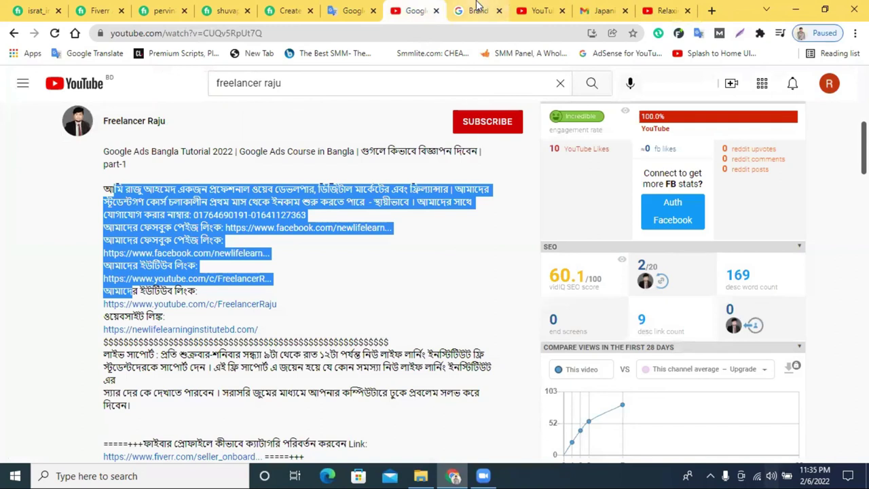
Revoke the second account's Manager role on Relaxing Music, confirm the removal, and return to the channel tab.
click(477, 8)
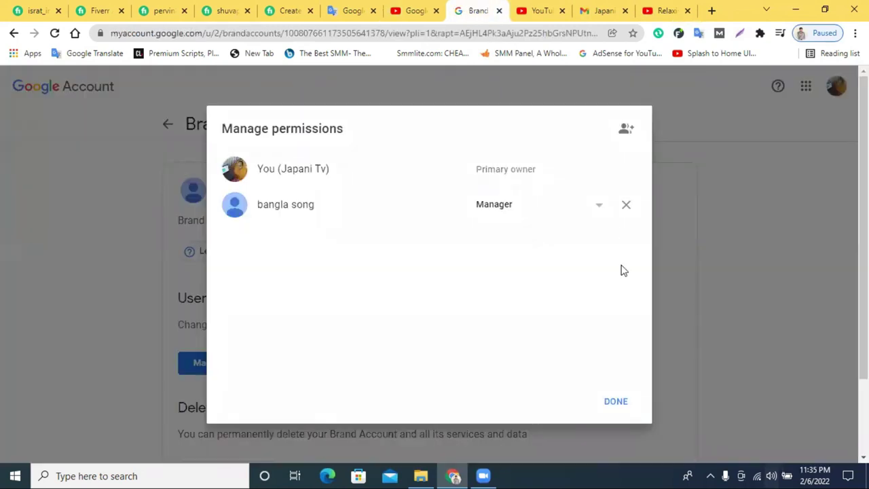
click(627, 207)
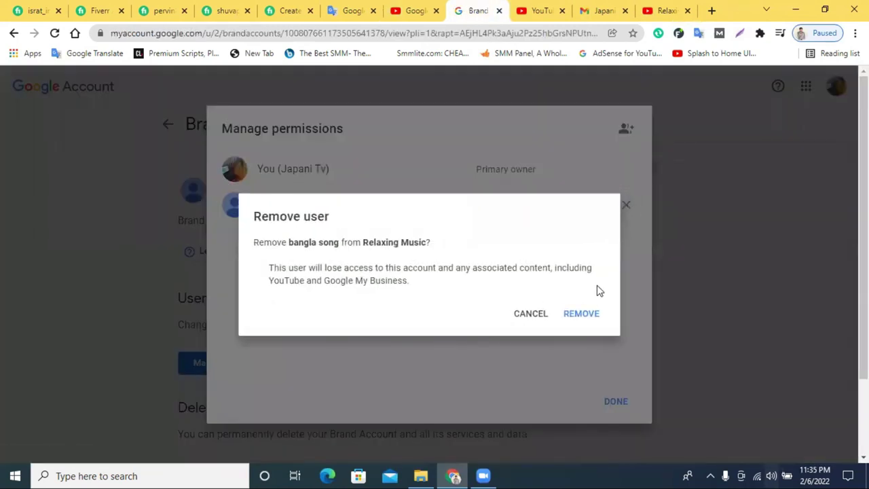
click(578, 317)
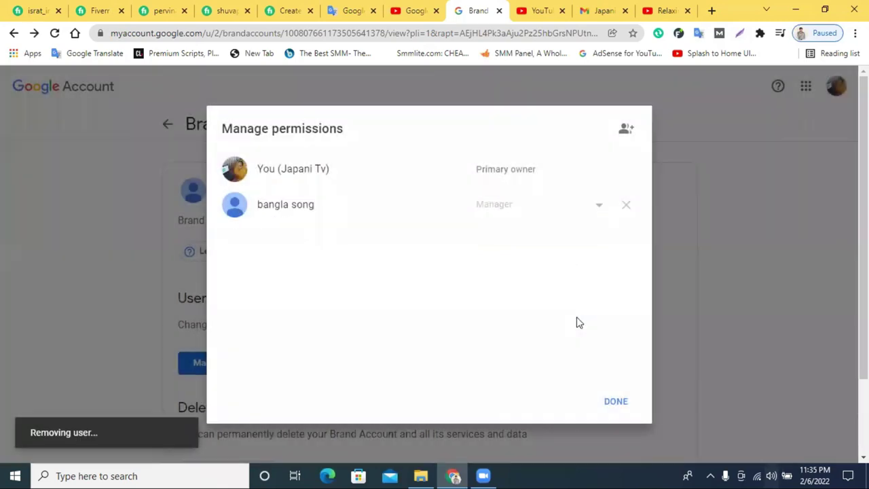
click(617, 403)
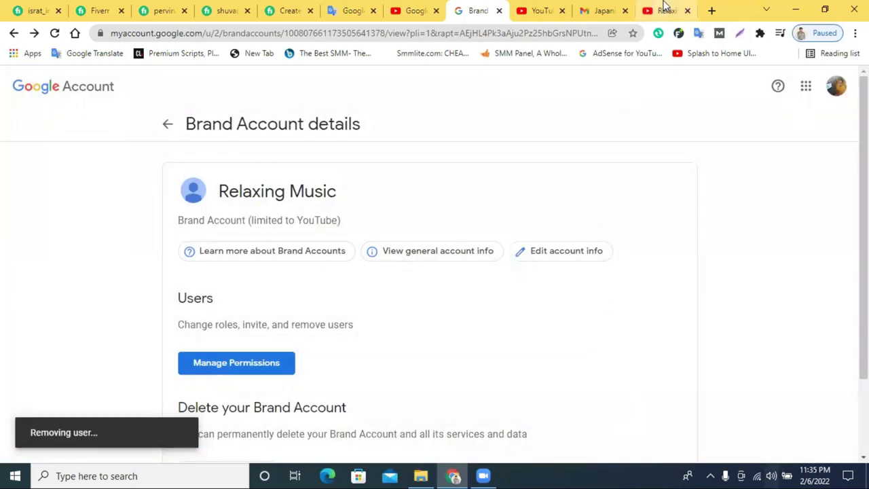
click(666, 10)
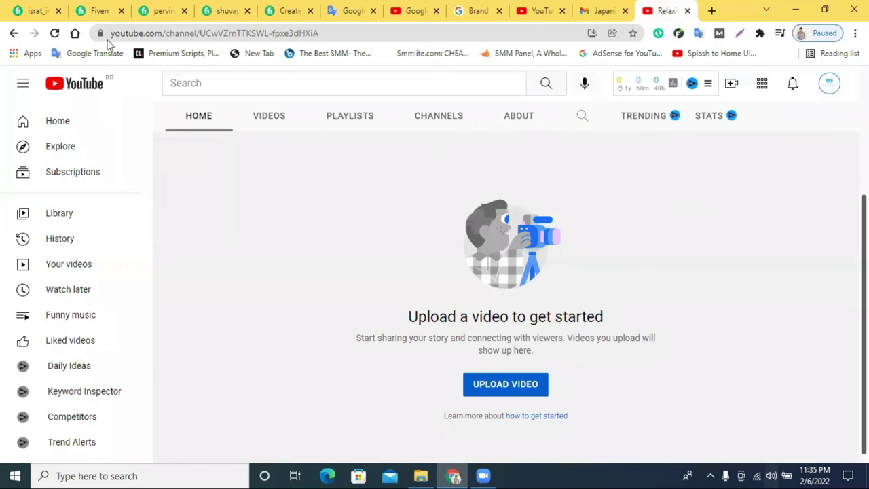
Reload the Relaxing Music channel and open Switch account to see which channels remain listed.
click(55, 34)
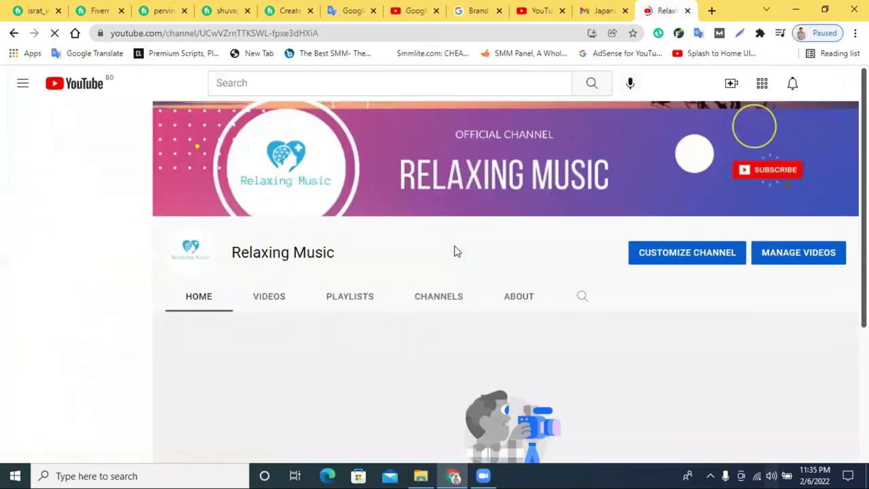
click(833, 82)
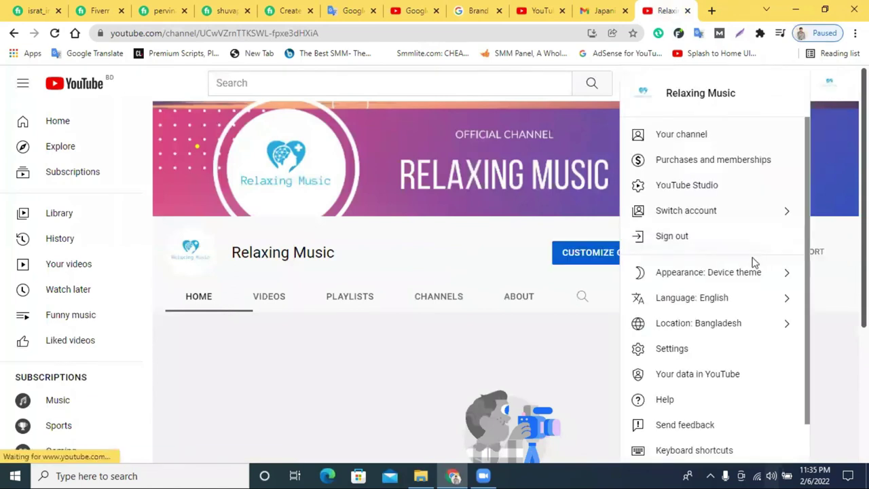
click(713, 216)
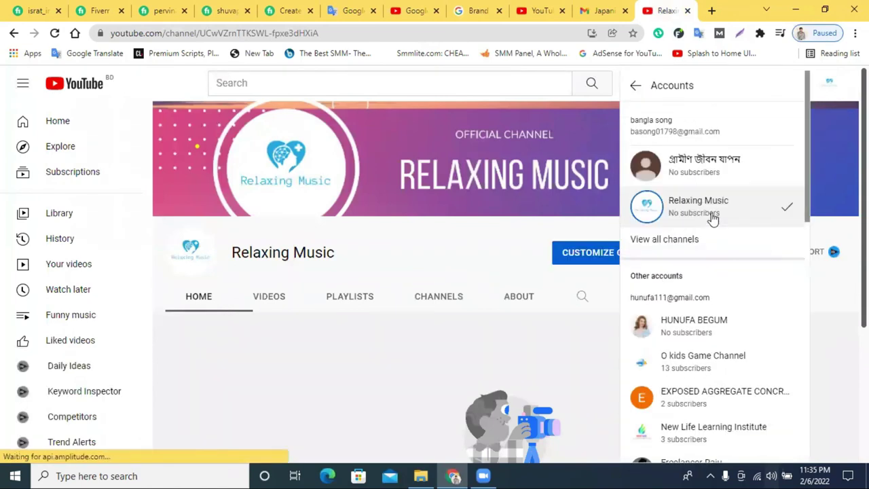